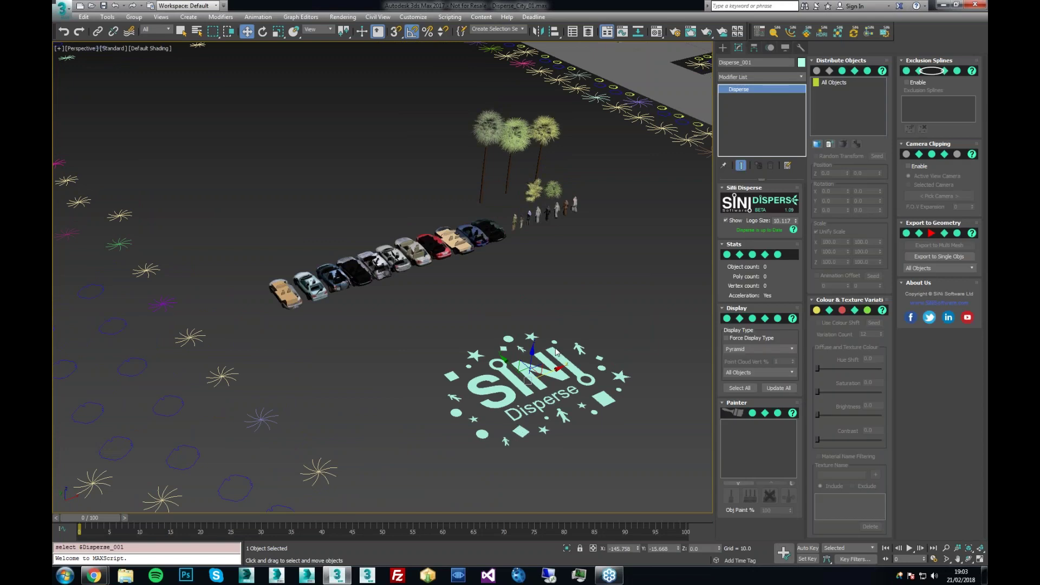
middle_drag(557, 351, 559, 278)
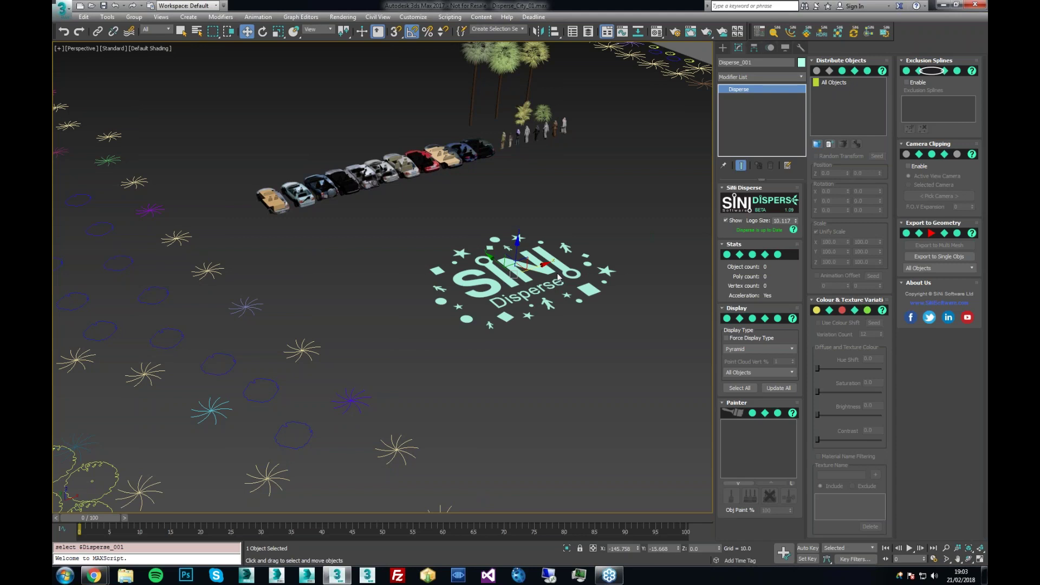
scroll(558, 276, down, 5)
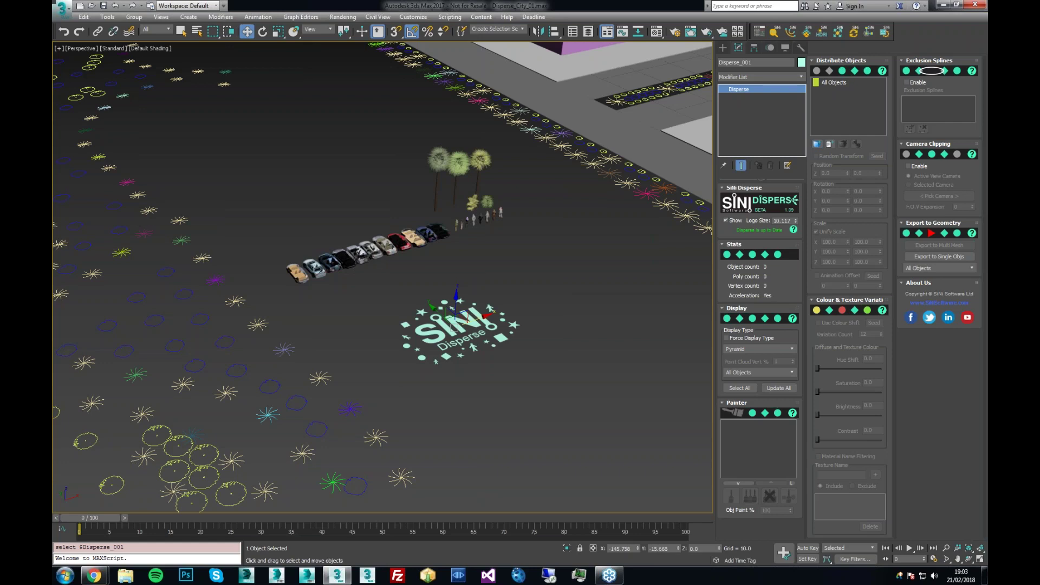
alt+middle_drag(474, 326, 475, 326)
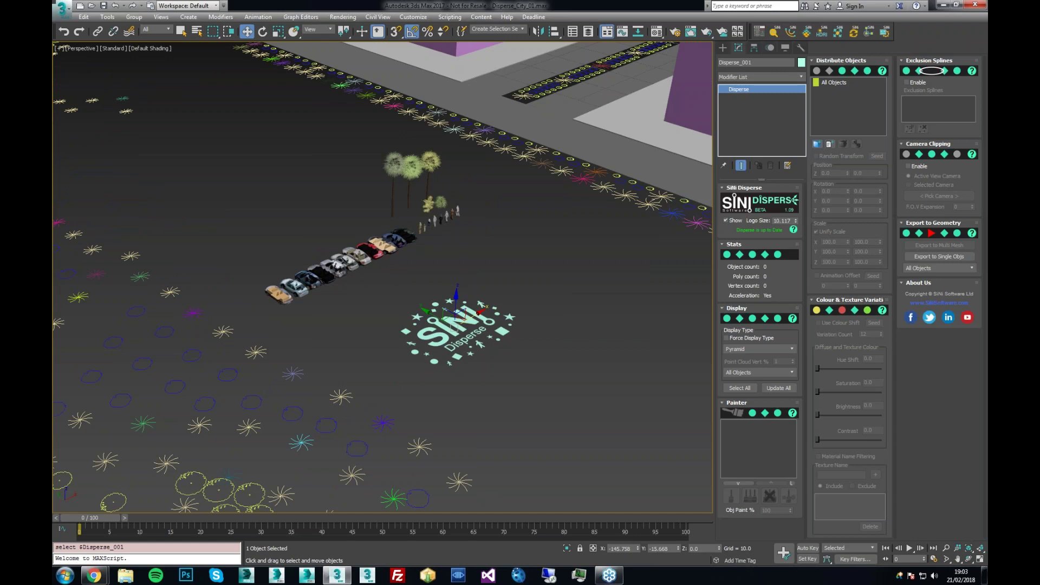
alt+middle_drag(482, 295, 561, 281)
drag(557, 279, 479, 361)
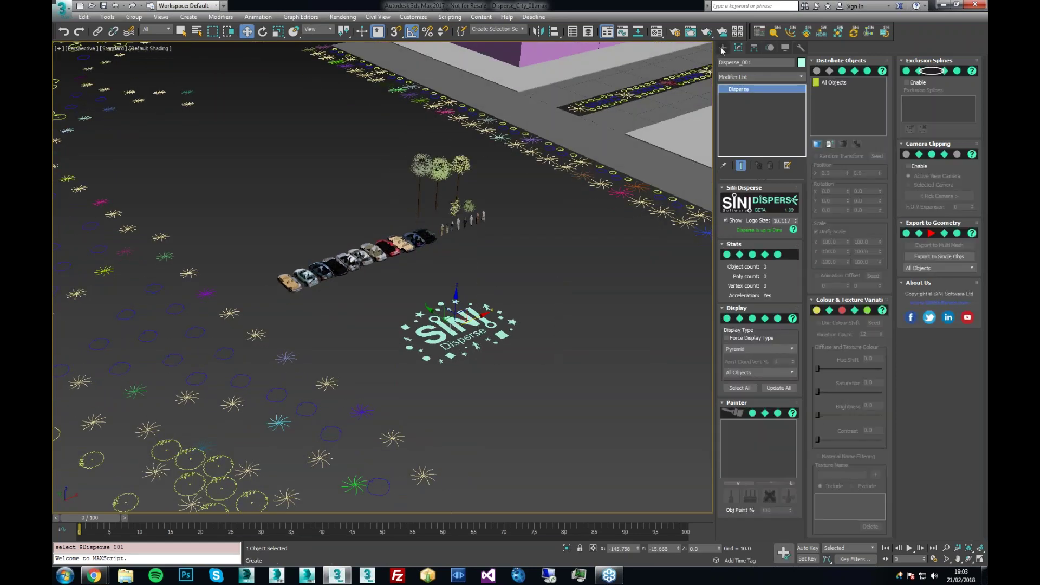
Step: View the object types in the SiNi Software geometry category, and return to the Disperse object's parameters
click(723, 47)
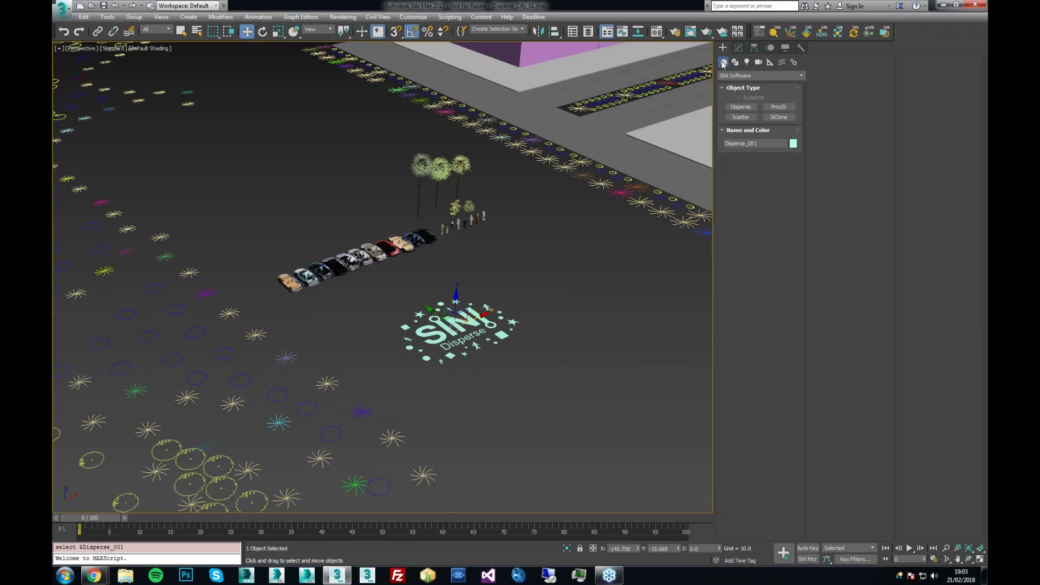
click(770, 78)
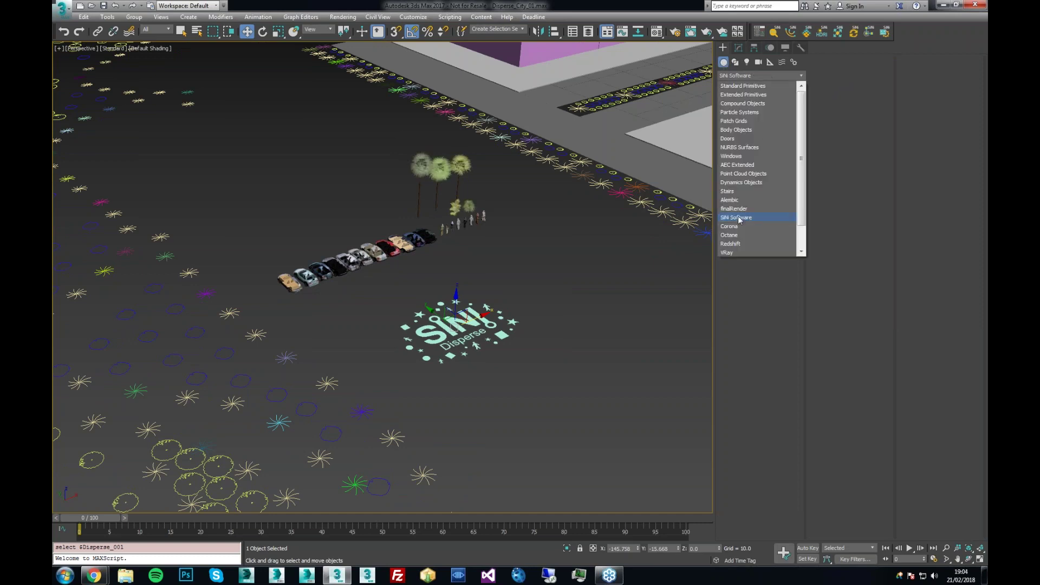
click(740, 219)
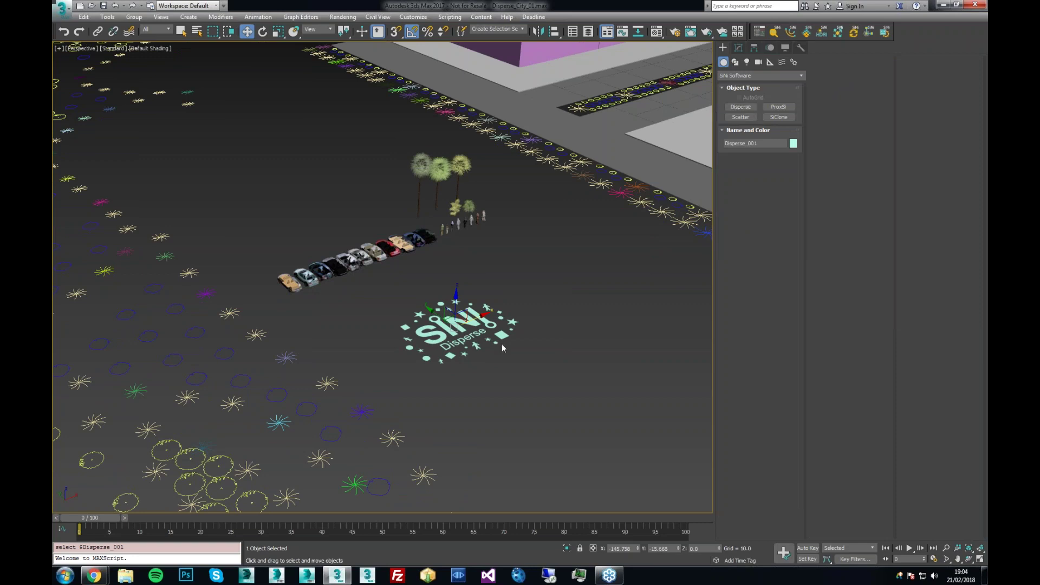
mouse_move(501, 345)
middle_down()
mouse_move(448, 342)
mouse_move(502, 335)
middle_up()
click(739, 48)
middle_drag(534, 365, 547, 373)
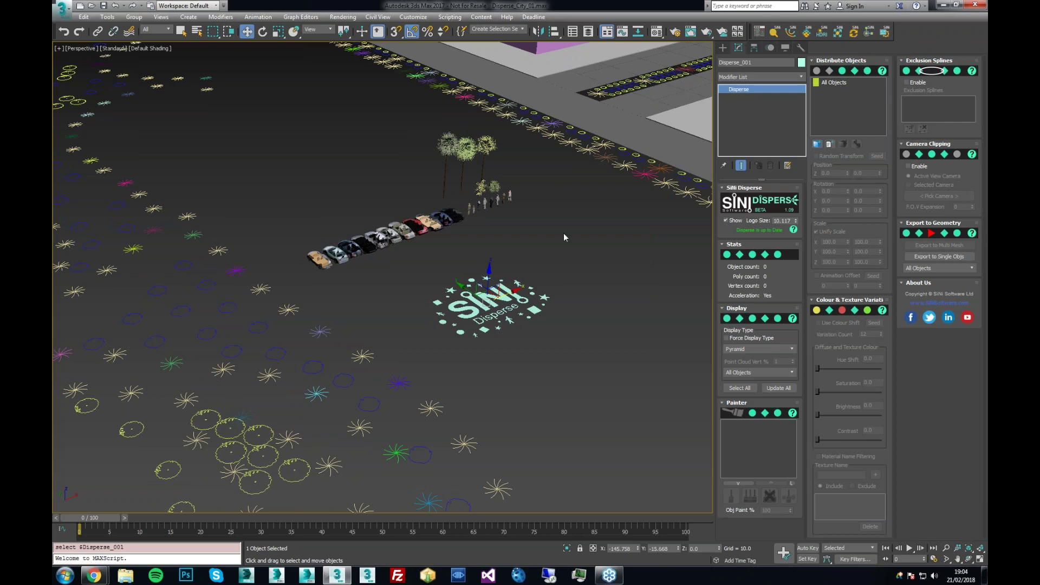
Step: Add the three trees and two bushes in the scene to the Disperse object's distribution list by picking them
scroll(421, 285, up, 4)
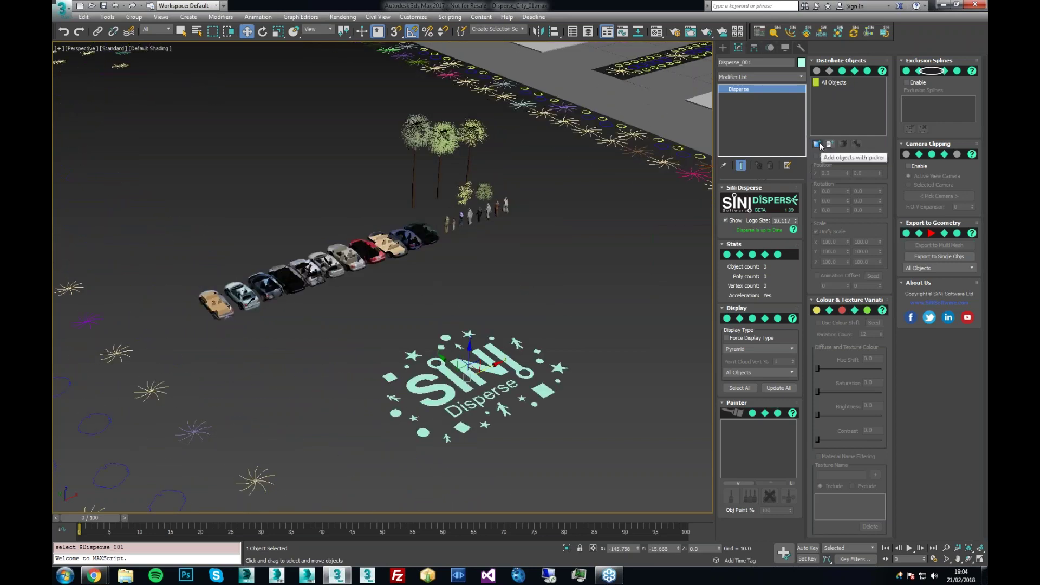
click(819, 144)
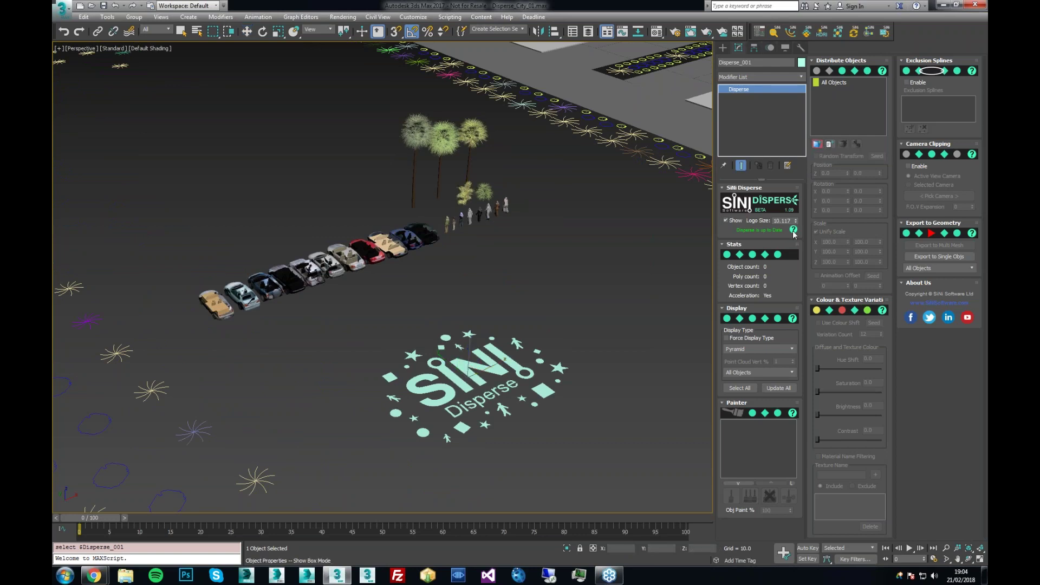
click(417, 136)
click(478, 135)
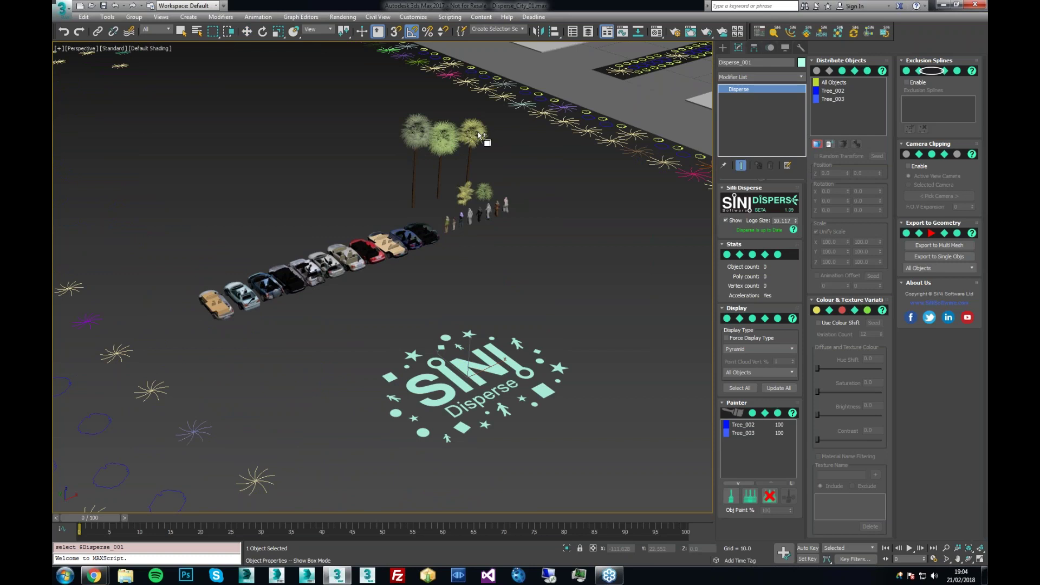
click(479, 135)
click(484, 190)
click(487, 193)
key(w)
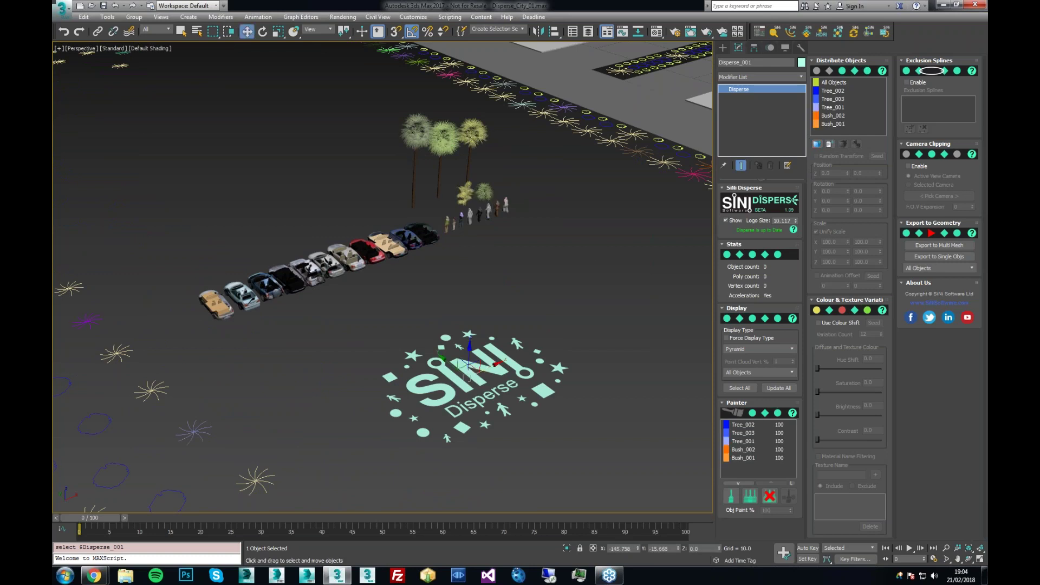
Step: Examine the imported tree and bush symbol splines around the site, and reselect the Disperse object
middle_drag(513, 242, 521, 196)
scroll(520, 196, down, 5)
middle_drag(520, 260, 520, 189)
drag(593, 291, 203, 477)
scroll(411, 383, down, 8)
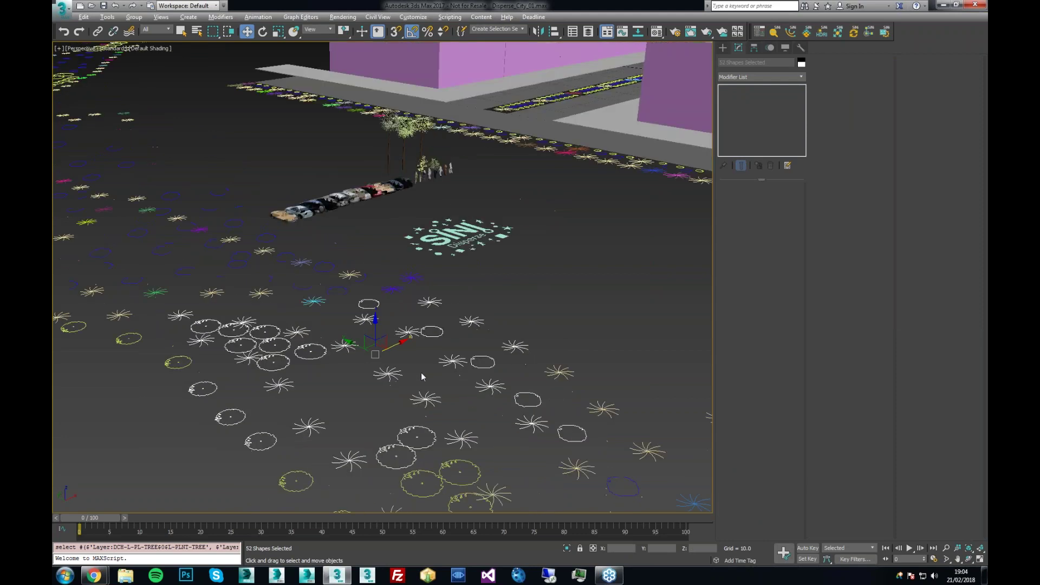
scroll(395, 357, up, 6)
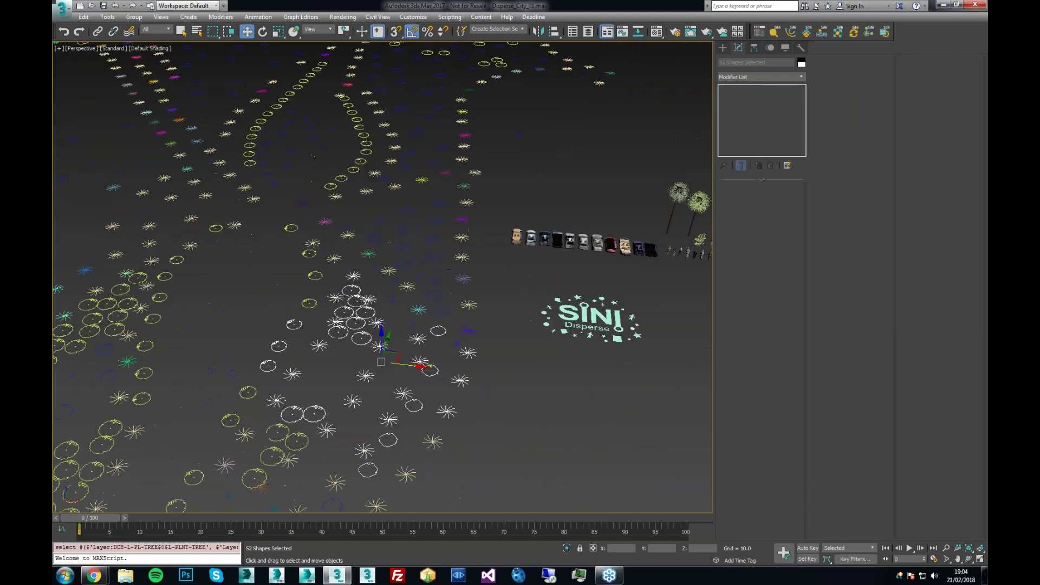
drag(508, 334, 490, 377)
alt+middle_drag(505, 373, 487, 353)
scroll(509, 358, up, 3)
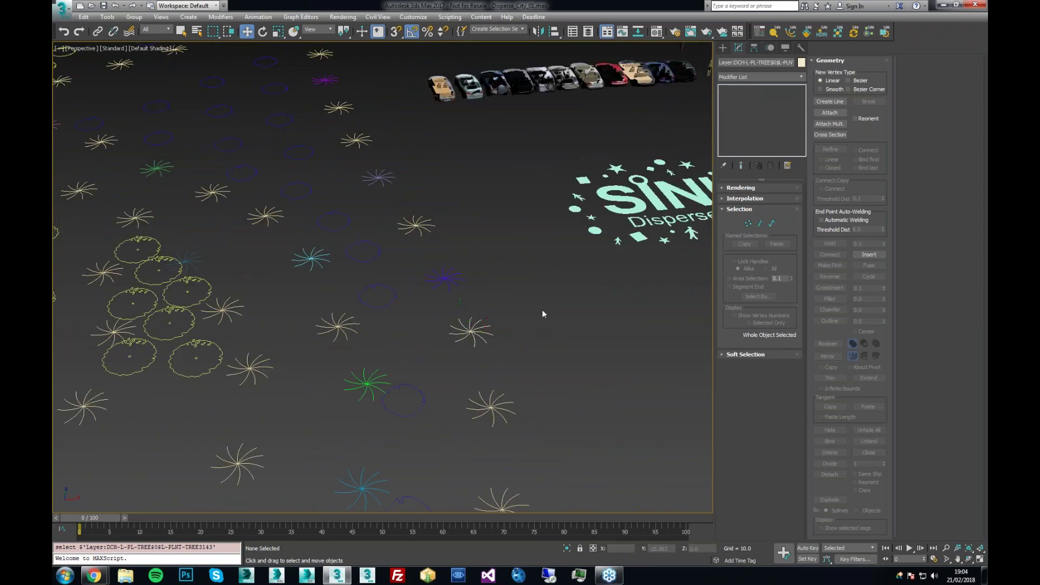
click(503, 317)
click(478, 343)
alt+middle_drag(478, 343, 495, 335)
scroll(496, 335, down, 5)
click(546, 275)
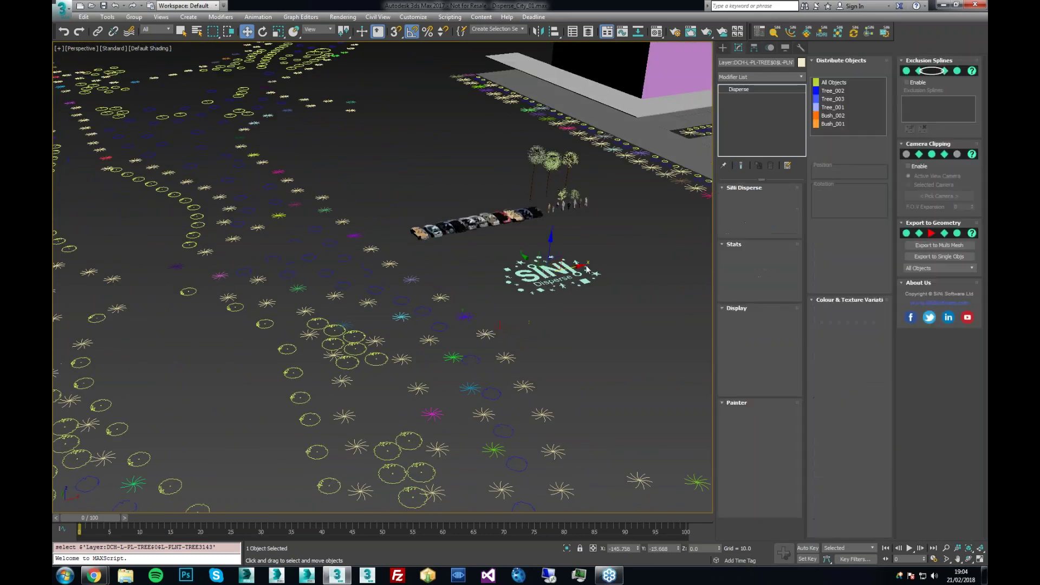
alt+middle_drag(548, 274, 612, 317)
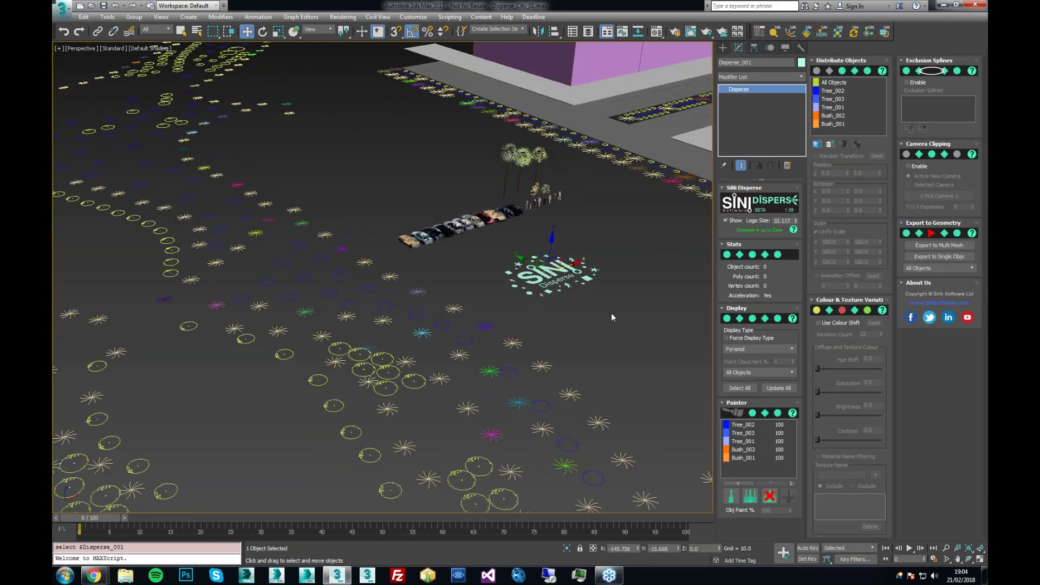
Step: Replace the star-shaped tree splines with Tree_002, Tree_003 and Tree_001 using the Painter's replace tool with Similar and Instances enabled
middle_drag(610, 310, 584, 271)
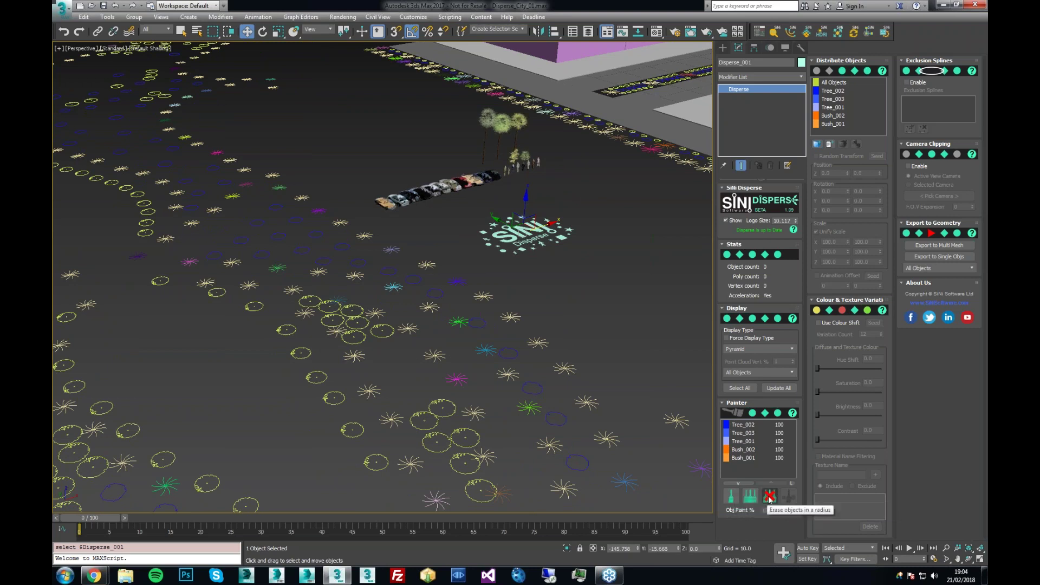
middle_drag(488, 192, 485, 184)
middle_drag(648, 346, 634, 330)
click(747, 425)
shift+click(752, 441)
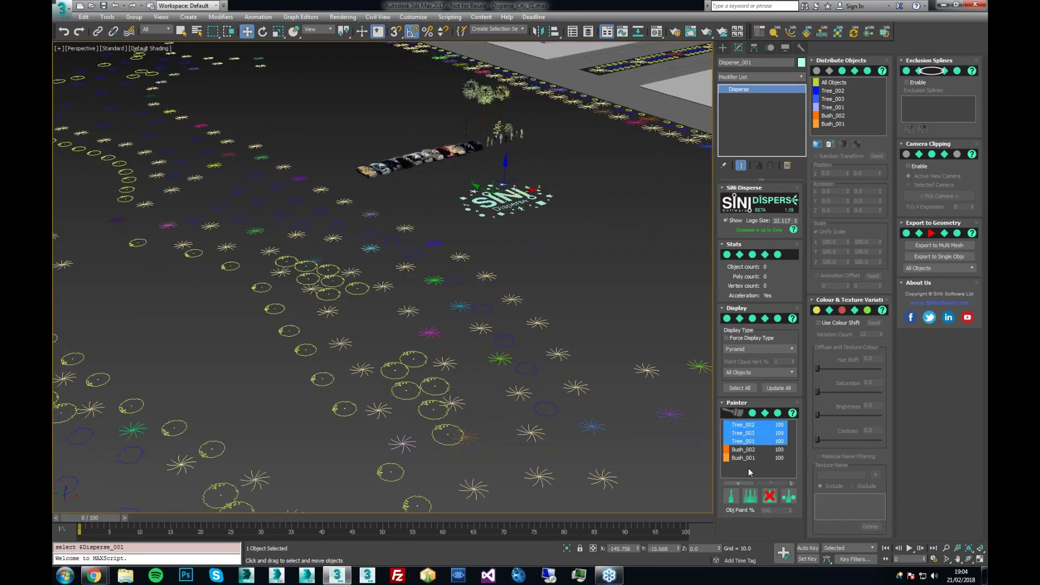
click(792, 501)
alt+middle_drag(612, 349, 515, 346)
click(789, 497)
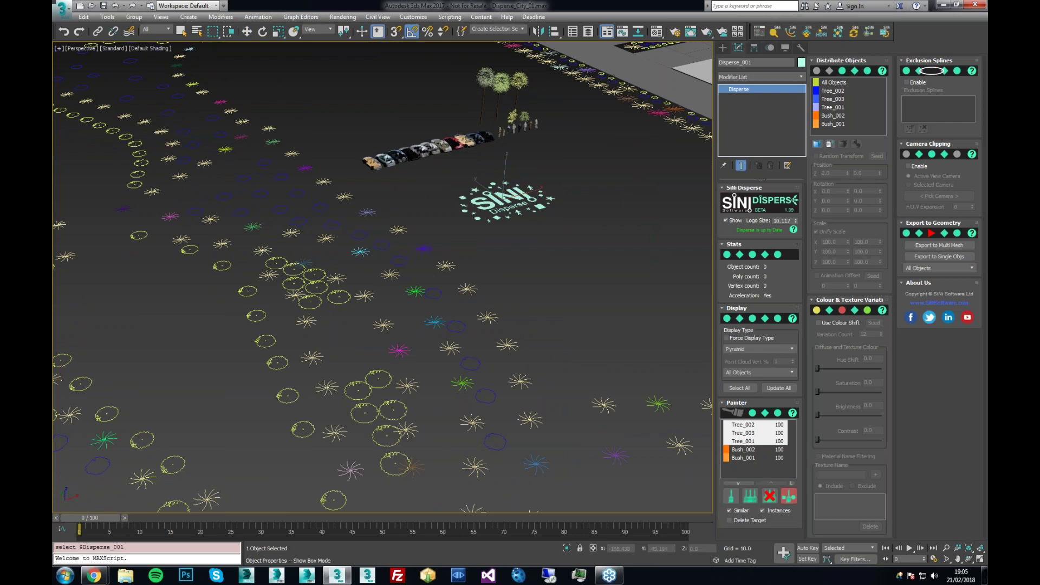
click(513, 352)
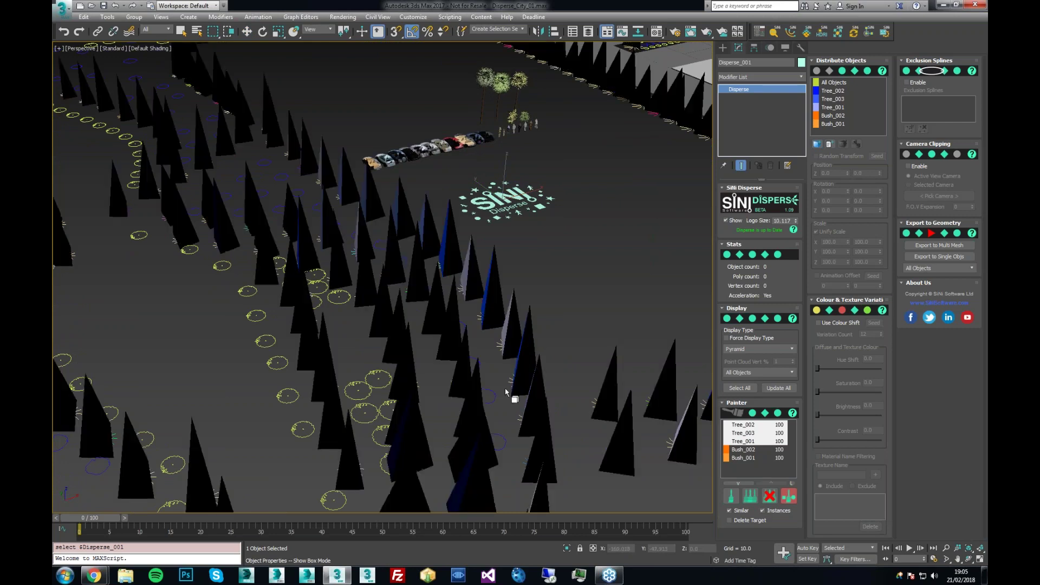
Step: Replace the round bush splines with Bush_002 and Bush_001, one spline type for each bush
mouse_move(575, 404)
alt+middle_down()
mouse_move(514, 409)
mouse_move(520, 465)
mouse_move(685, 453)
alt+middle_up()
click(738, 448)
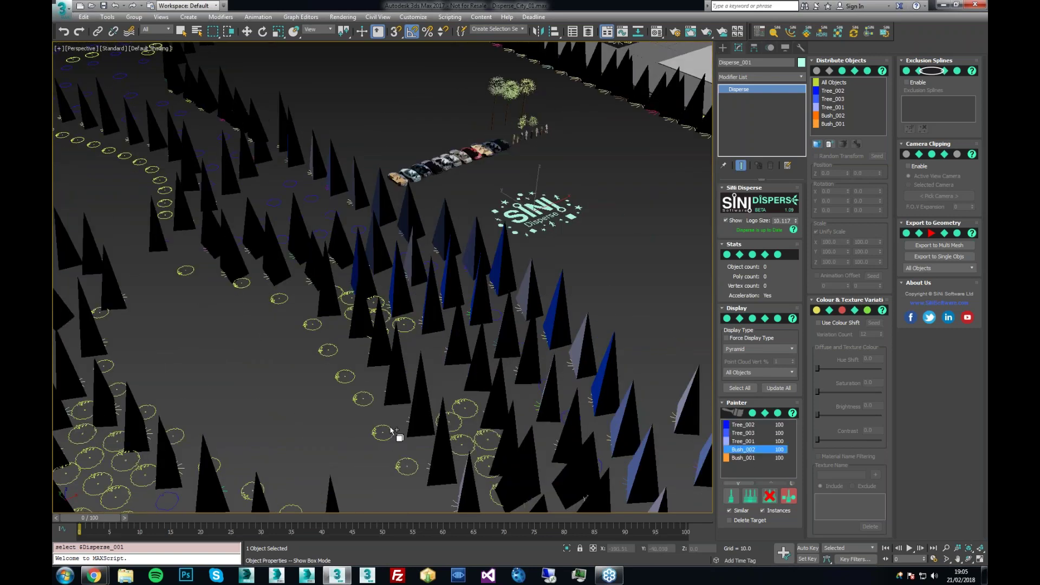
click(742, 458)
middle_drag(504, 389, 412, 443)
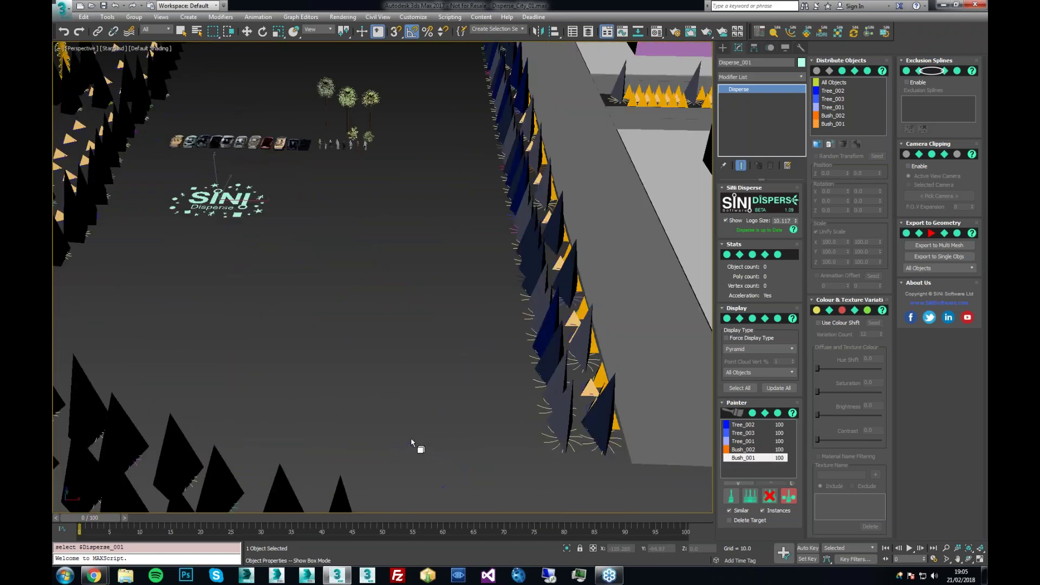
scroll(412, 444, down, 8)
alt+middle_drag(506, 425, 488, 304)
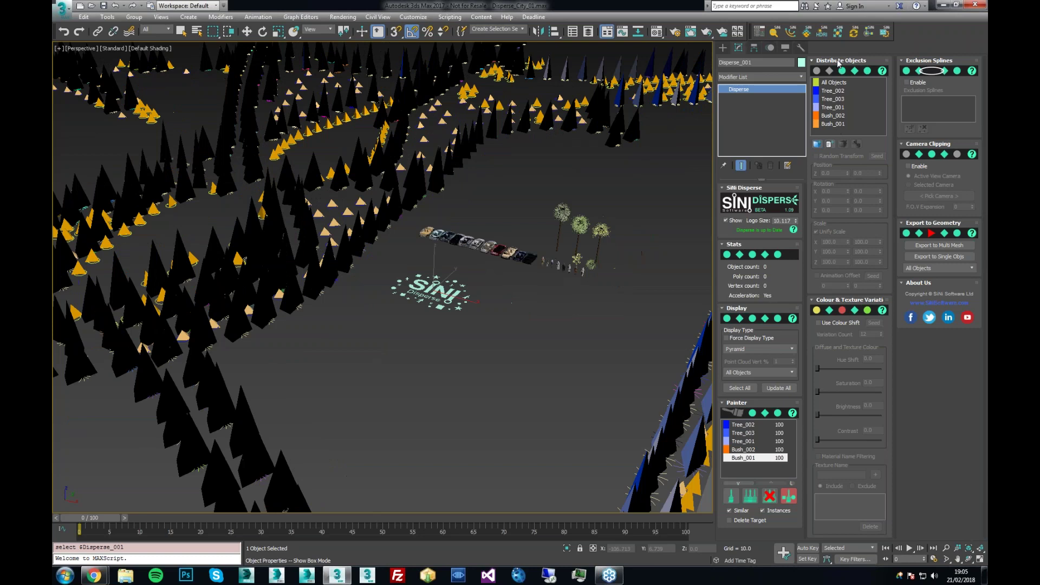
Step: Enable Random Transform for All Objects with Z rotation from -360 to 360 and unified scale from 83 to 127
click(844, 91)
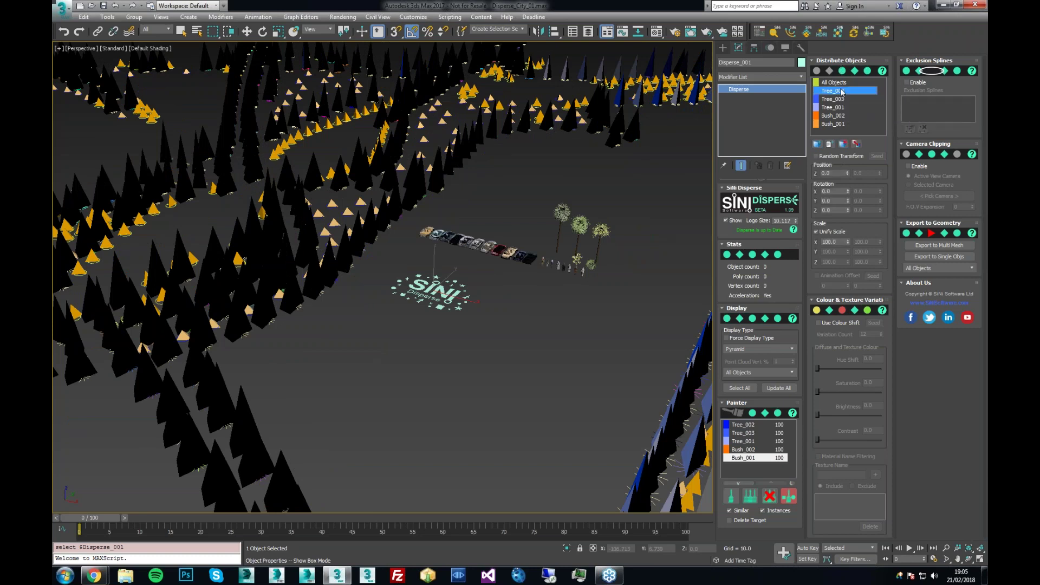
click(843, 83)
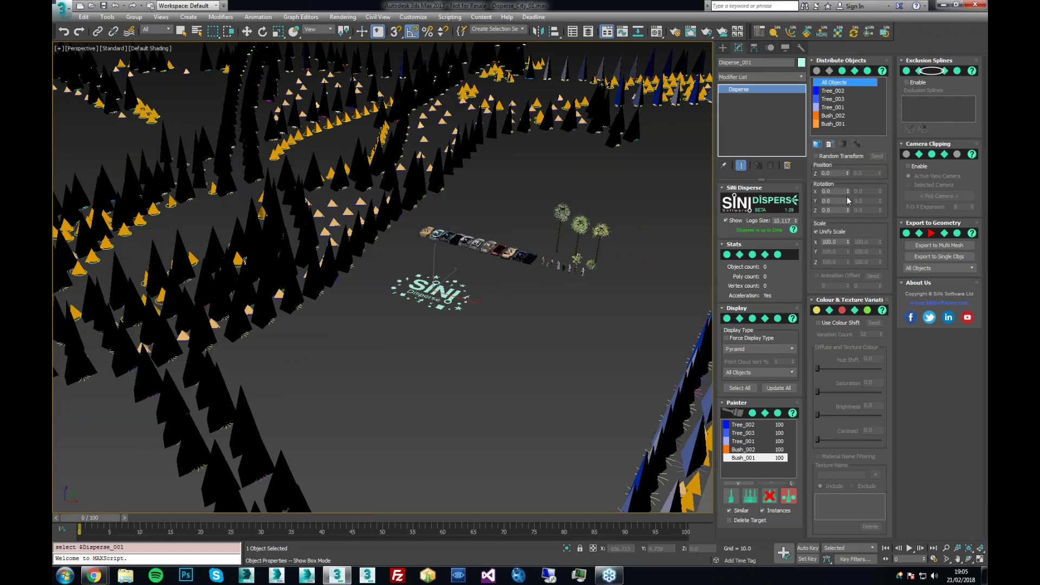
click(816, 156)
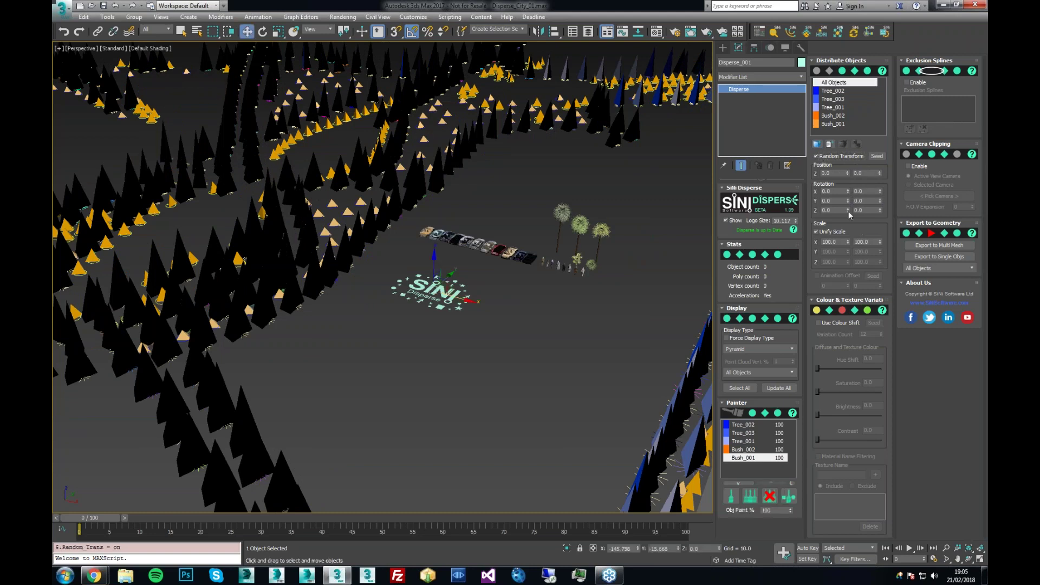
drag(848, 212, 880, 237)
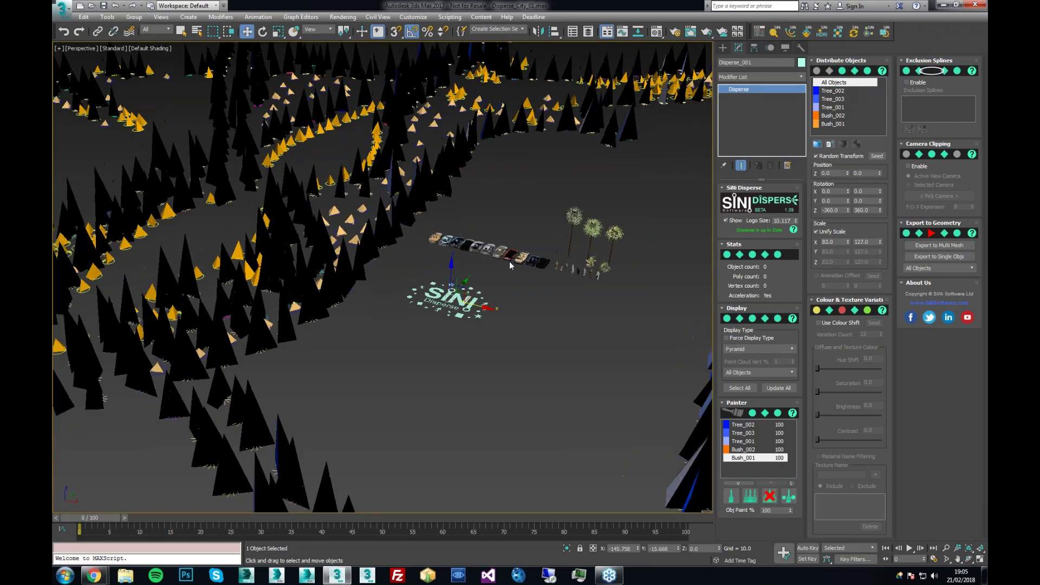
Step: Reset the random Z rotation and scale ranges of All Objects to their defaults
mouse_move(509, 261)
alt+middle_down()
mouse_move(540, 298)
mouse_move(517, 263)
alt+middle_up()
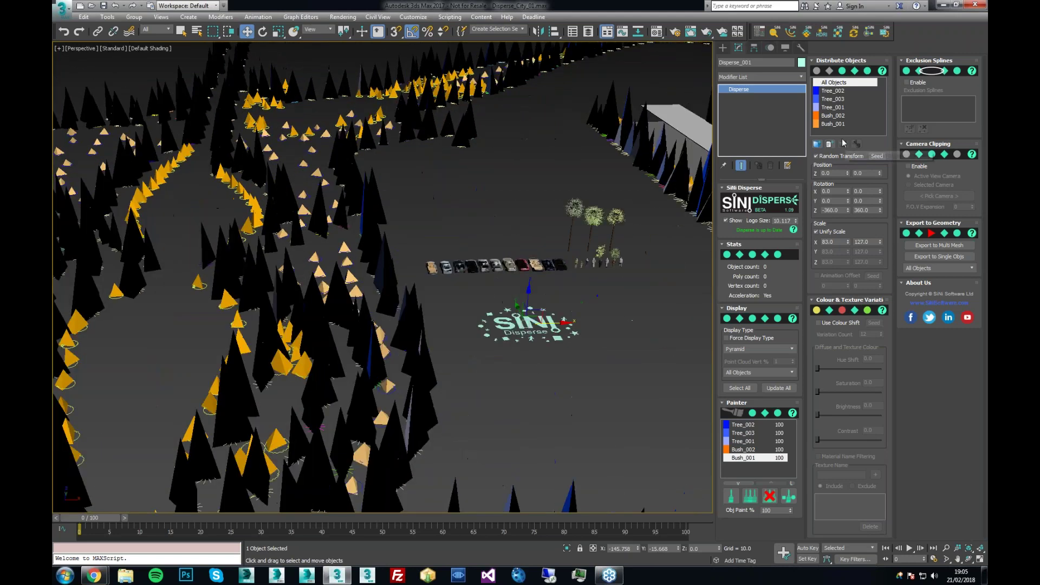
right_click(849, 210)
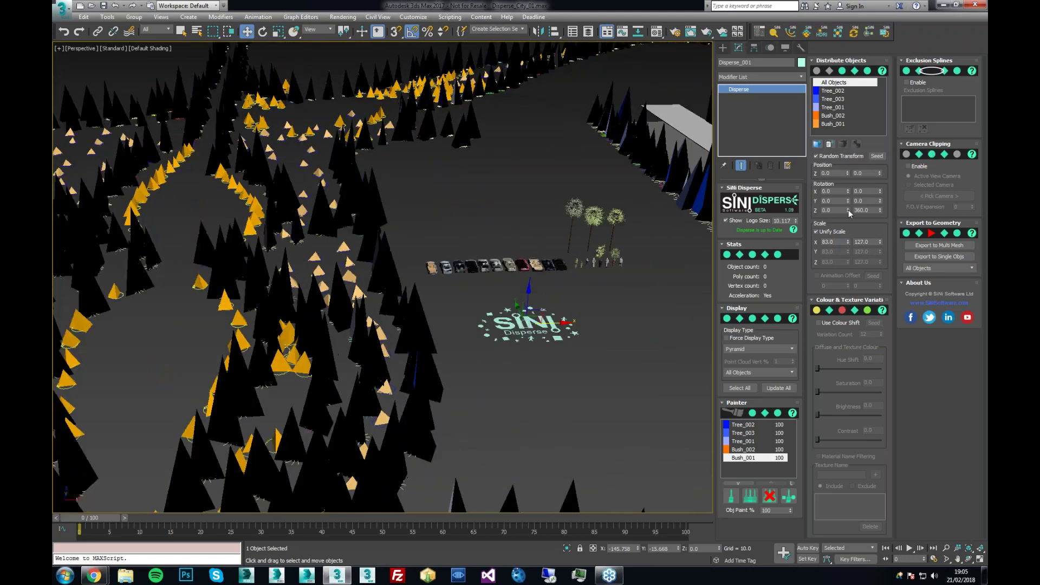
right_click(849, 242)
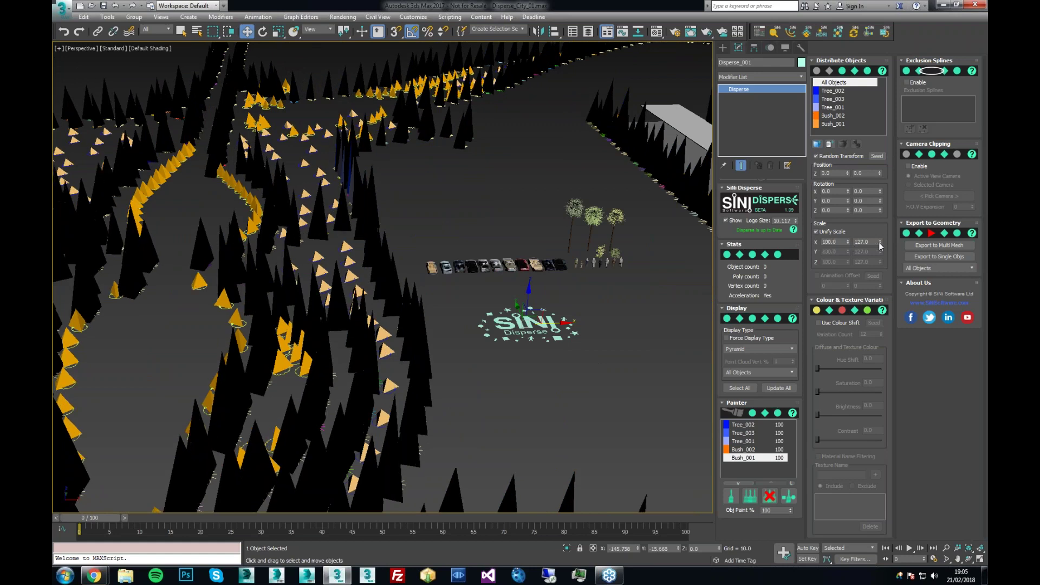
Step: Enable Random Transform for the five individual tree and bush entries with unified scale from 88 to 120
click(835, 91)
shift+click(842, 124)
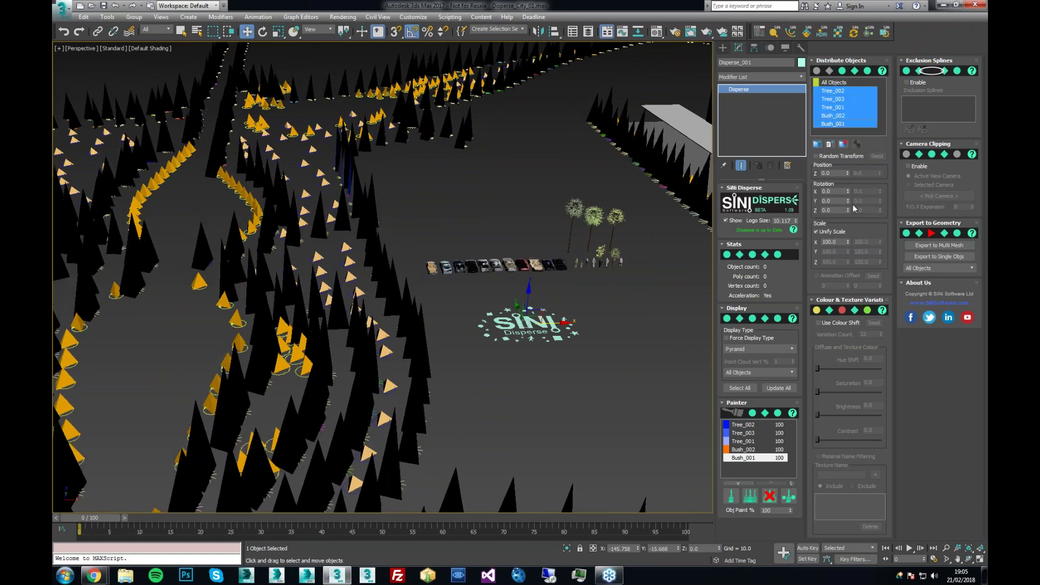
click(833, 157)
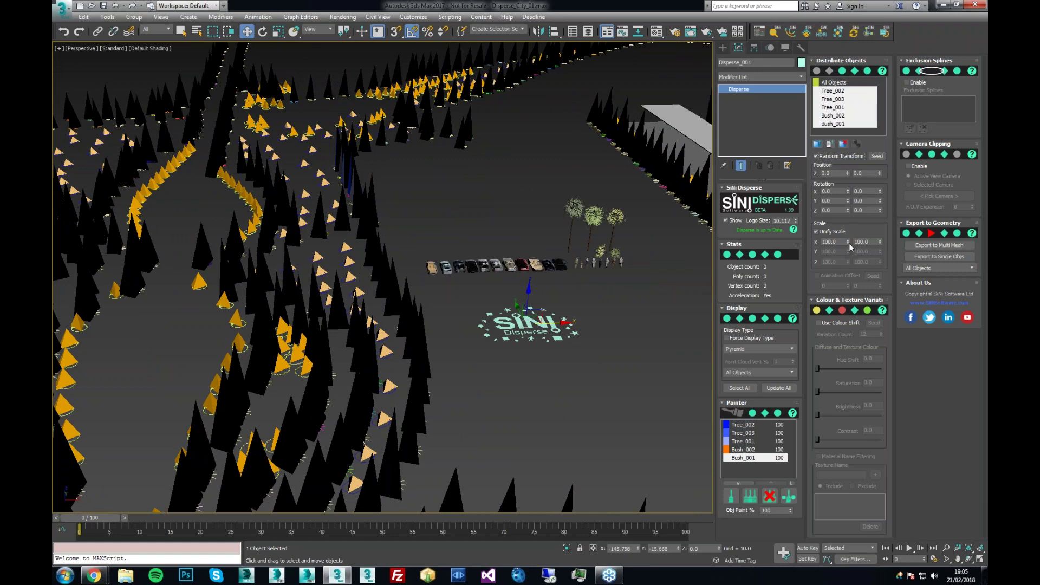
drag(848, 242, 880, 228)
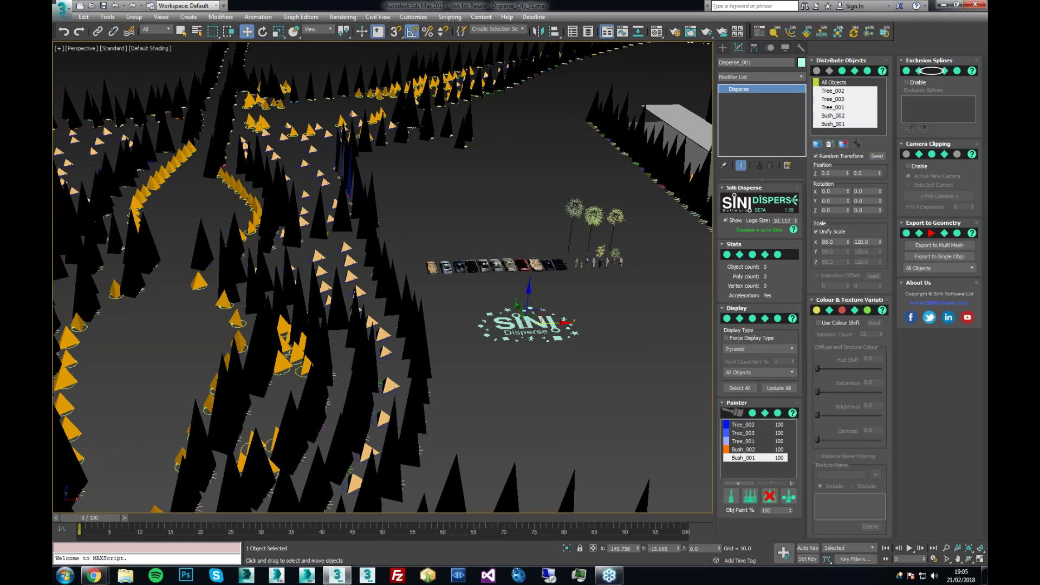
middle_drag(568, 289, 506, 293)
scroll(507, 298, up, 2)
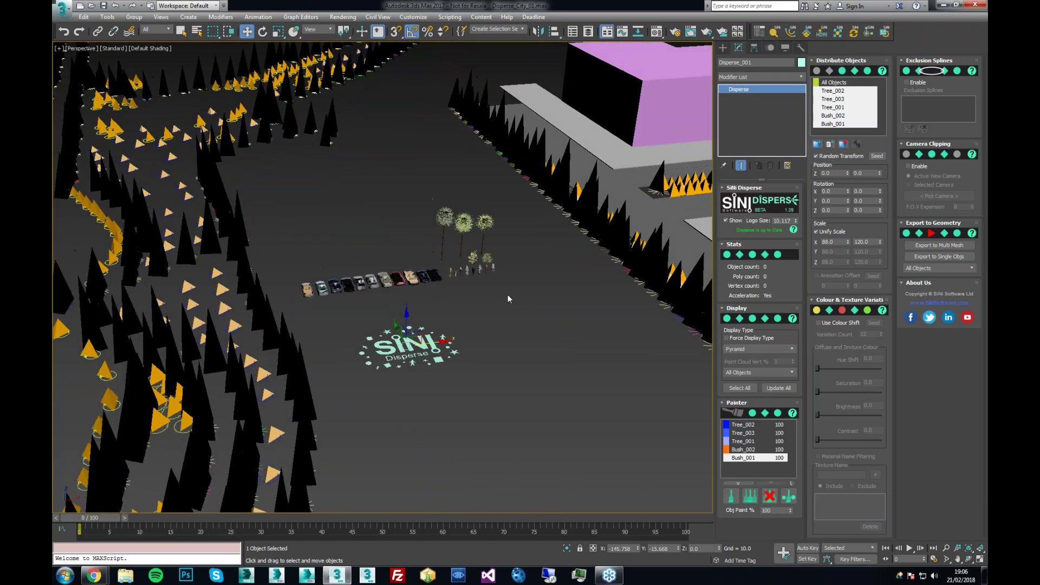
Step: Add the eight people models standing beside the cars, People_001 to People_008, to the Distribute Objects list
middle_drag(507, 298, 610, 493)
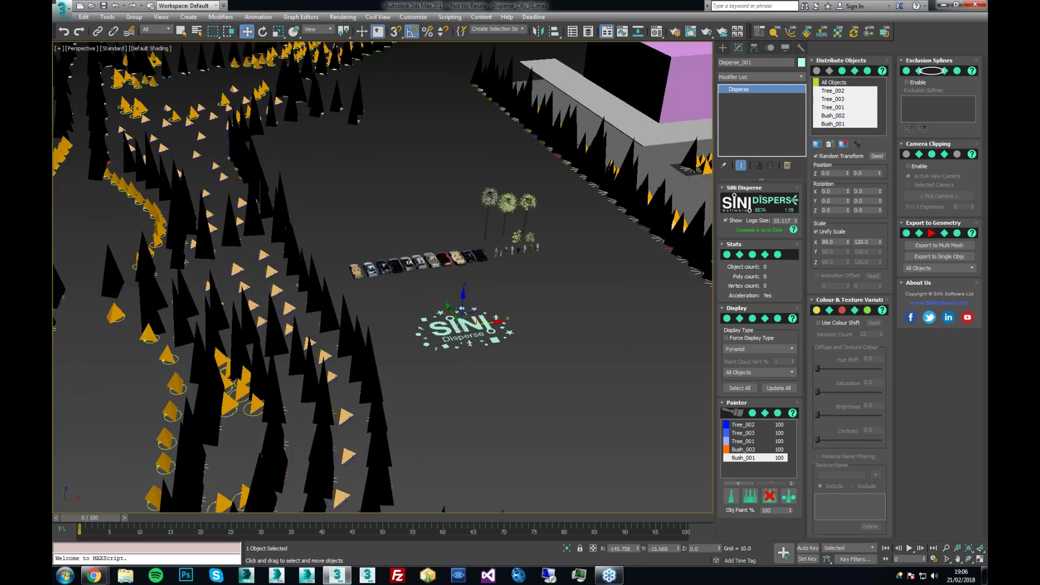
middle_drag(557, 258, 557, 235)
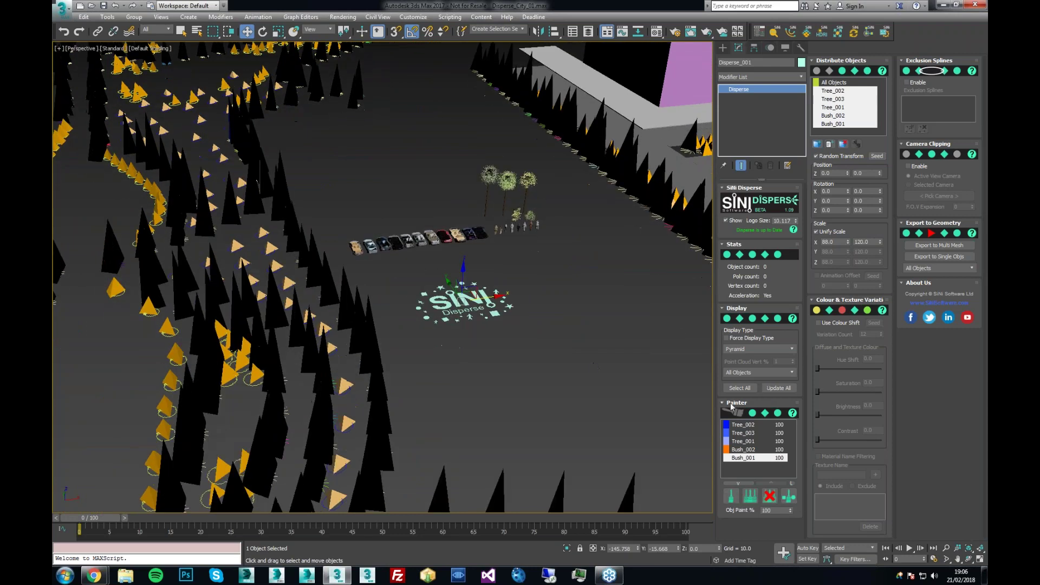
scroll(557, 238, up, 6)
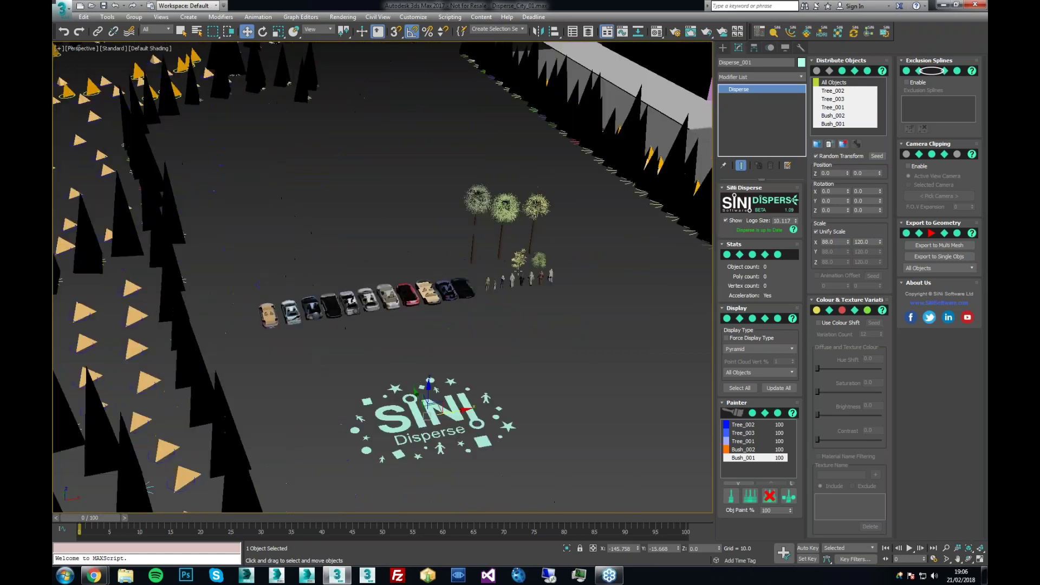
click(817, 144)
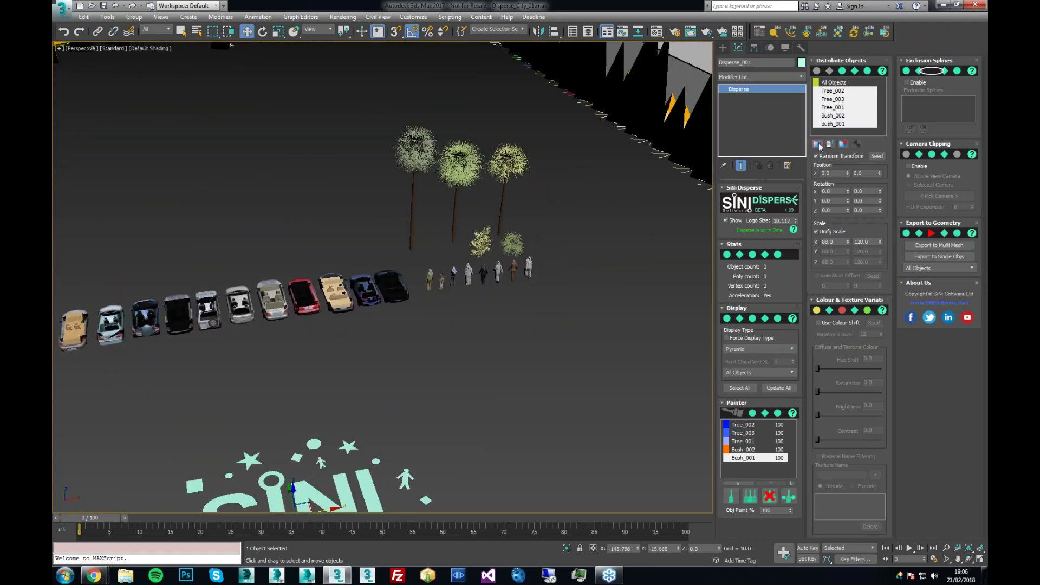
click(432, 283)
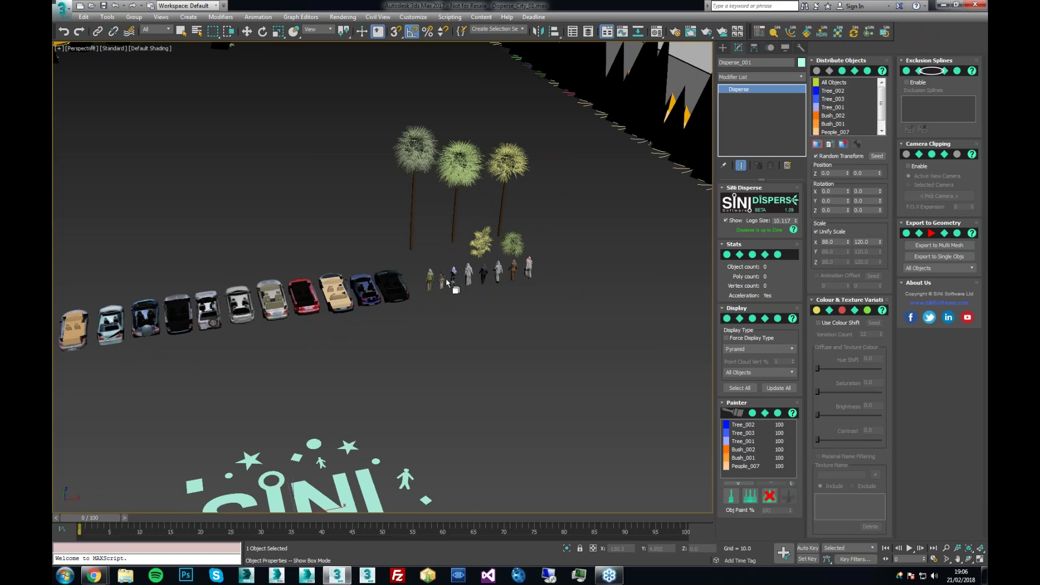
click(454, 275)
click(469, 274)
click(483, 273)
click(499, 271)
click(517, 270)
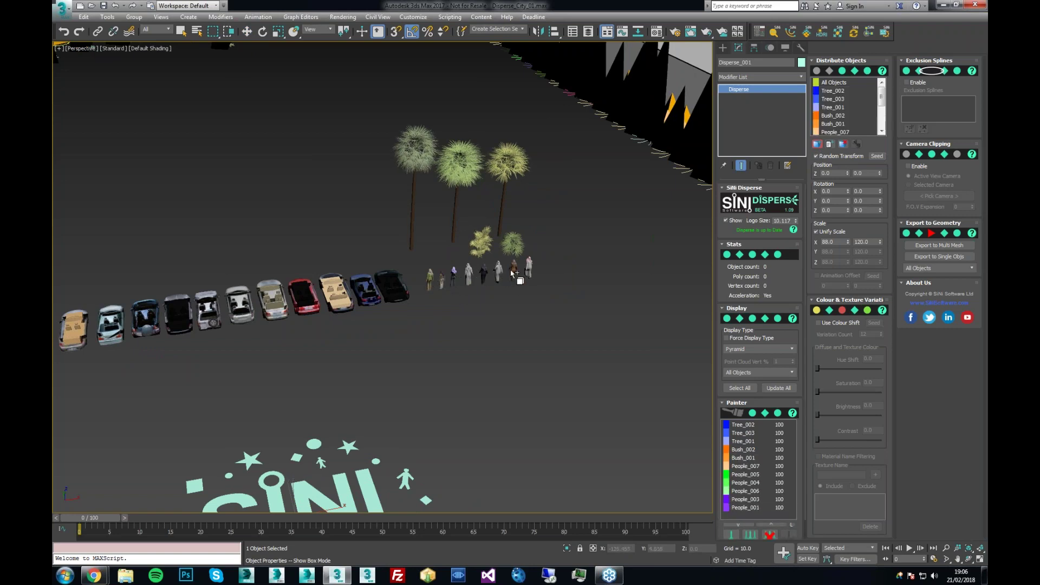
Step: Activate the Painter's multi-object brush over the open ground beside the logo, with no single entry selected
middle_drag(688, 295, 624, 288)
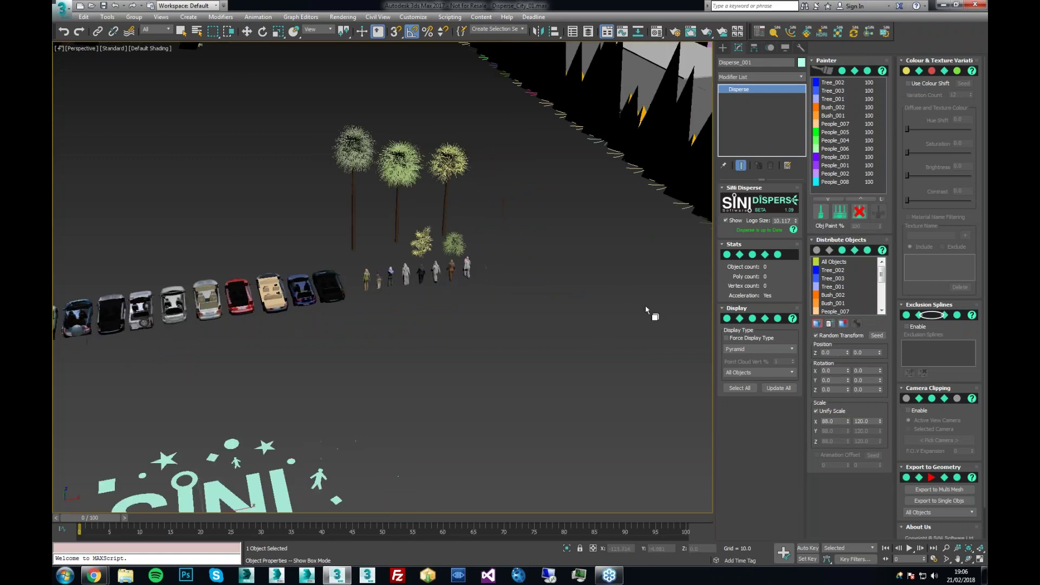
click(837, 124)
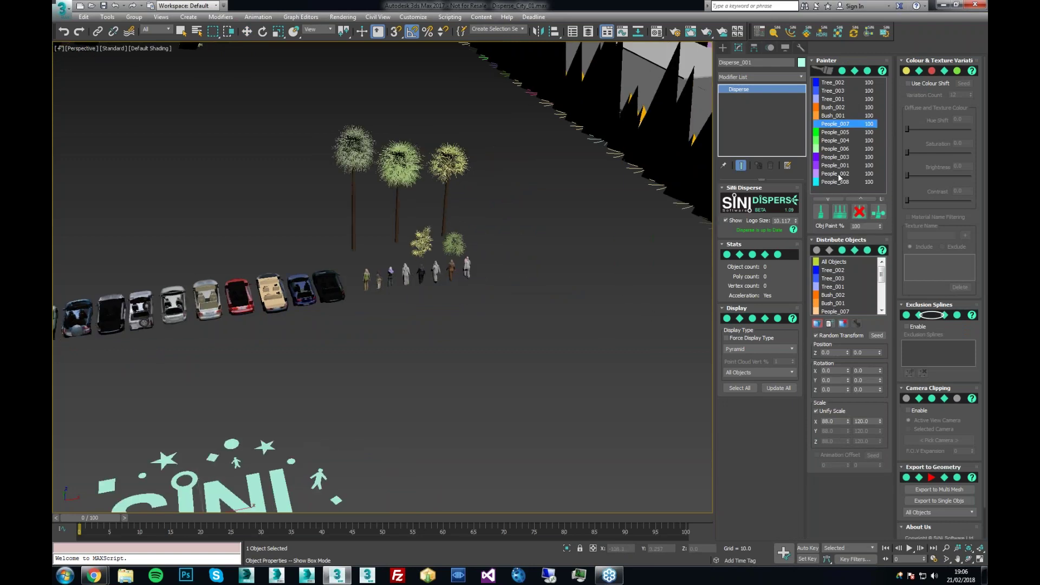
mouse_move(570, 233)
alt+middle_down()
mouse_move(592, 256)
mouse_move(574, 239)
alt+middle_up()
click(859, 191)
click(840, 212)
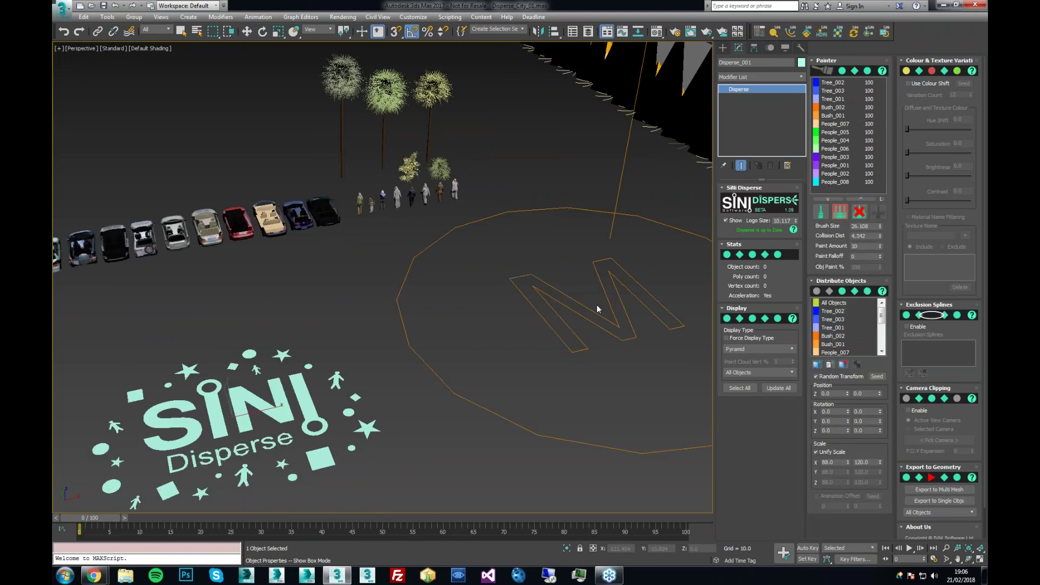
click(539, 301)
drag(501, 324, 599, 315)
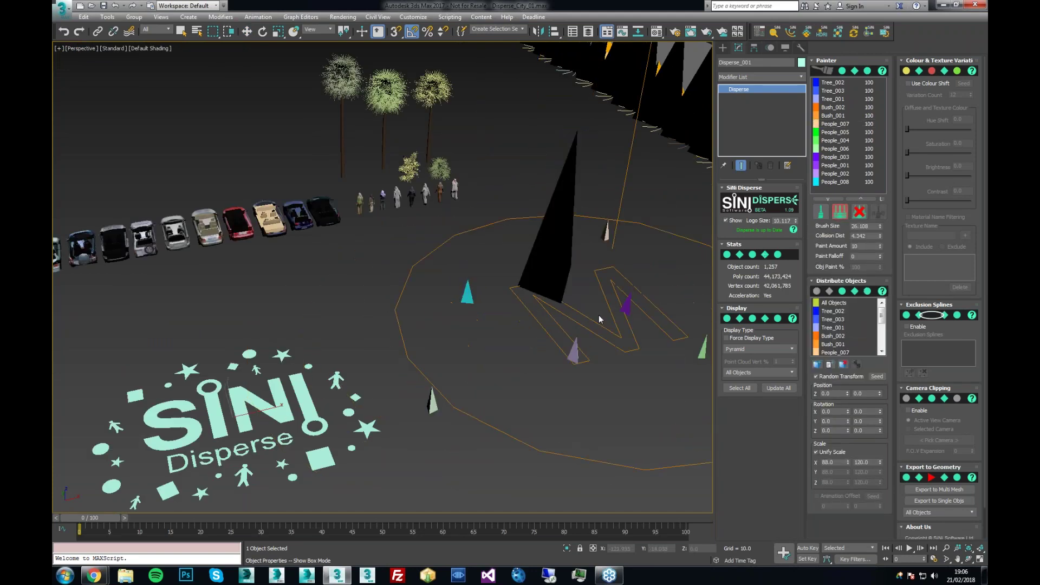
key(ctrl+z)
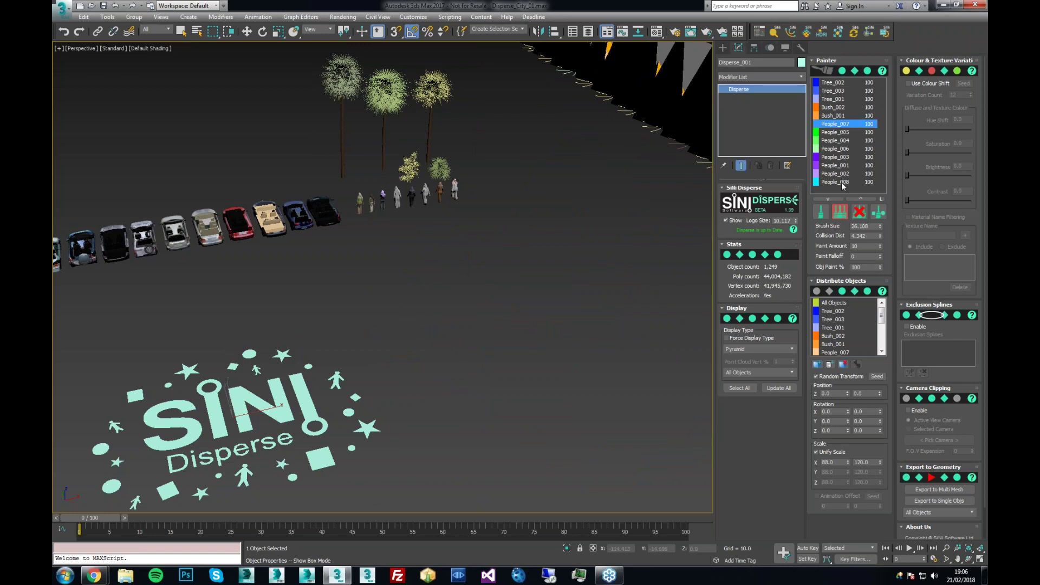
Step: Limit painting to the eight People entries and set the multi-object brush to collision distance 0.242 and paint amount 74
shift+click(843, 183)
middle_drag(619, 262, 715, 277)
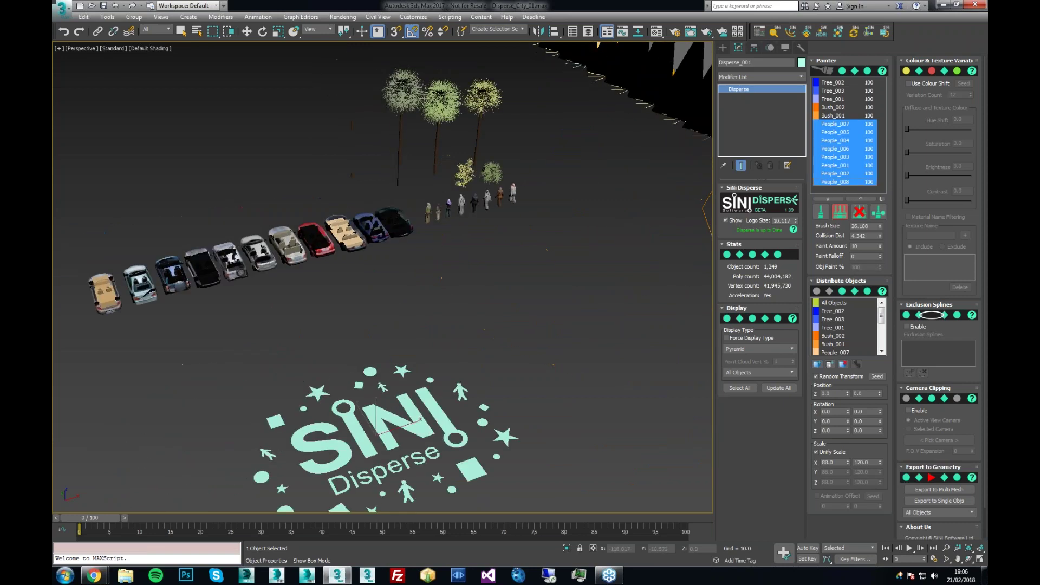
drag(880, 236, 881, 261)
middle_drag(477, 281, 442, 290)
drag(880, 249, 879, 217)
Step: Paint a dense crowd of people over the open ground beside the SiNi Disperse logo
alt+middle_drag(356, 346, 591, 217)
mouse_move(591, 217)
mouse_down()
mouse_move(600, 366)
mouse_move(581, 386)
mouse_up()
alt+middle_drag(581, 385, 553, 401)
scroll(552, 401, down, 10)
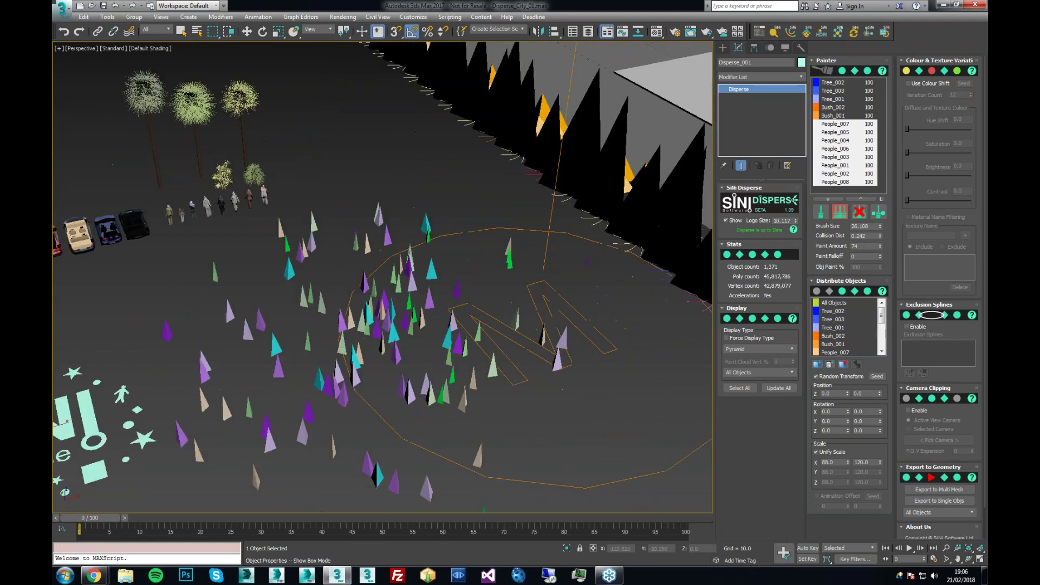
mouse_move(504, 413)
mouse_down()
mouse_move(536, 417)
mouse_move(547, 368)
mouse_move(546, 397)
mouse_up()
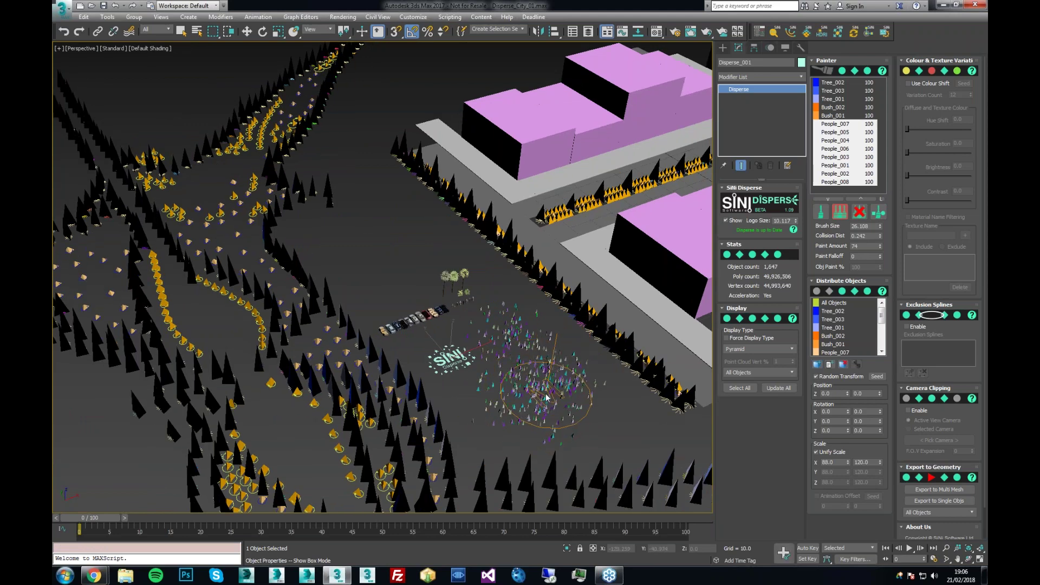
scroll(546, 397, up, 10)
click(519, 355)
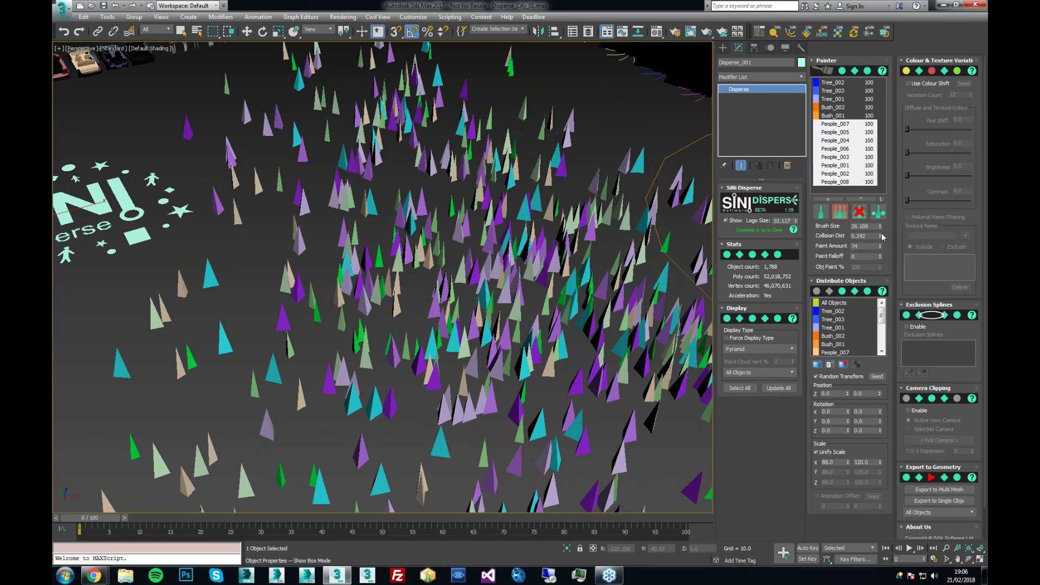
Step: Set the collision distance to 0.742 and paint more people into the crowd
drag(882, 237, 881, 226)
mouse_move(466, 212)
mouse_down()
mouse_move(418, 204)
mouse_move(456, 131)
mouse_up()
alt+middle_drag(459, 130, 445, 310)
drag(445, 310, 445, 309)
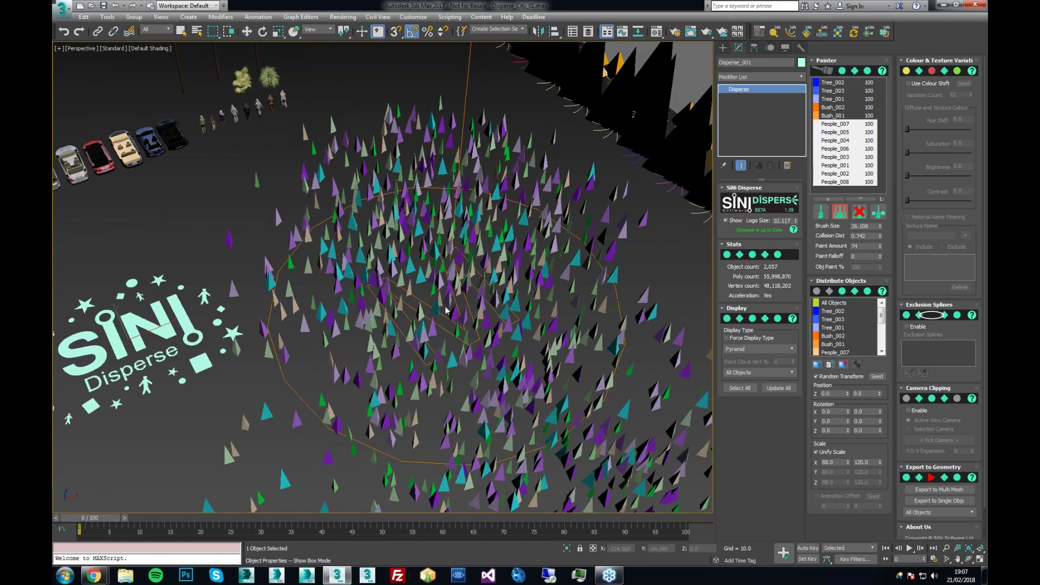
Step: Paint an S-shaped line of people on the open ground behind the cars with the single-object brush
alt+middle_drag(445, 310, 417, 225)
scroll(326, 213, up, 3)
middle_drag(326, 213, 532, 351)
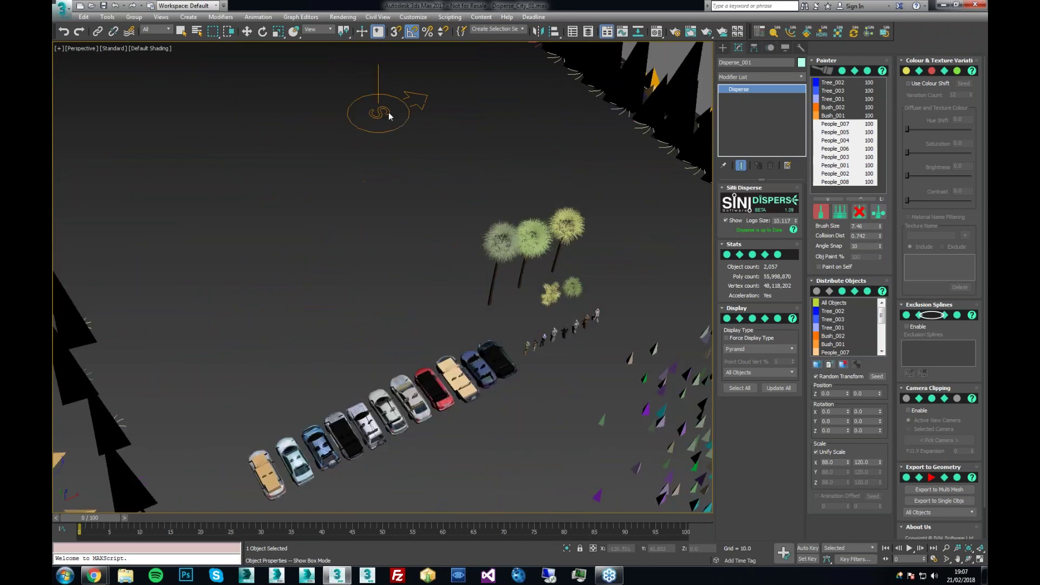
mouse_move(189, 147)
mouse_down()
mouse_move(343, 110)
mouse_move(399, 168)
mouse_move(201, 307)
mouse_move(231, 333)
mouse_move(321, 341)
mouse_move(451, 241)
mouse_up()
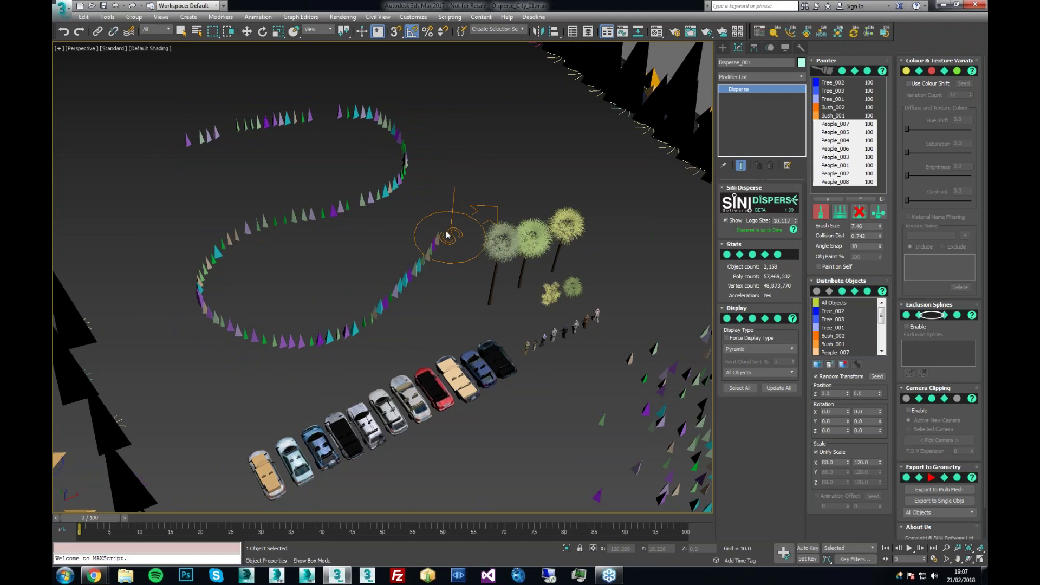
Step: Examine the orientation of the source cars and people in the Top view
scroll(483, 362, down, 5)
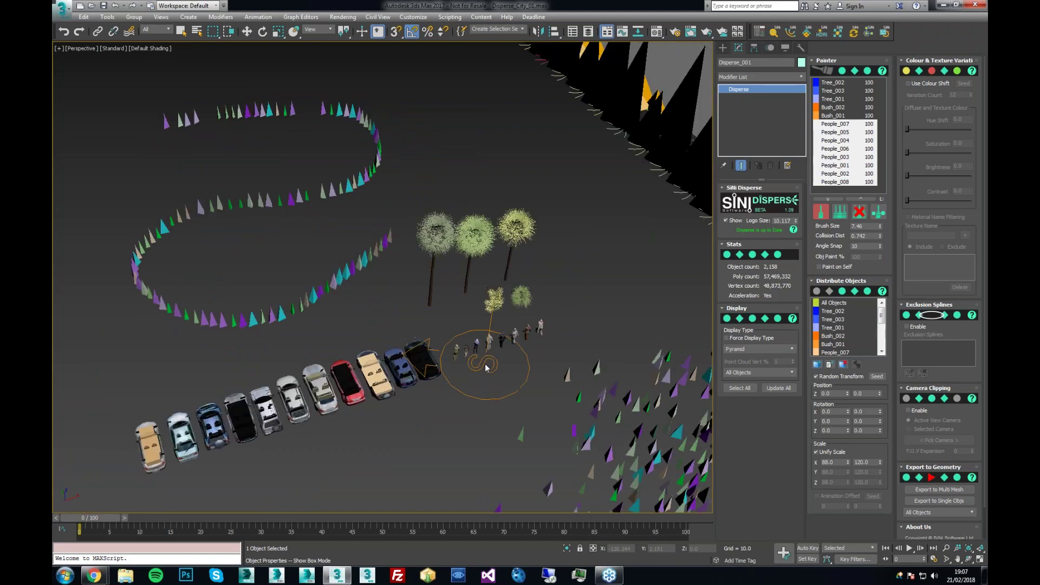
scroll(484, 365, down, 4)
scroll(485, 365, up, 5)
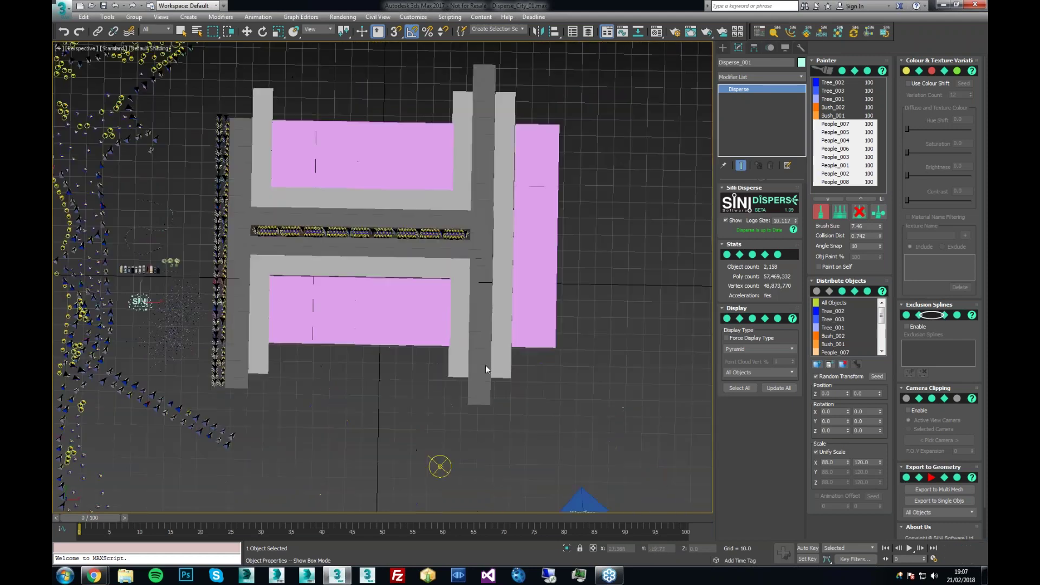
key(t)
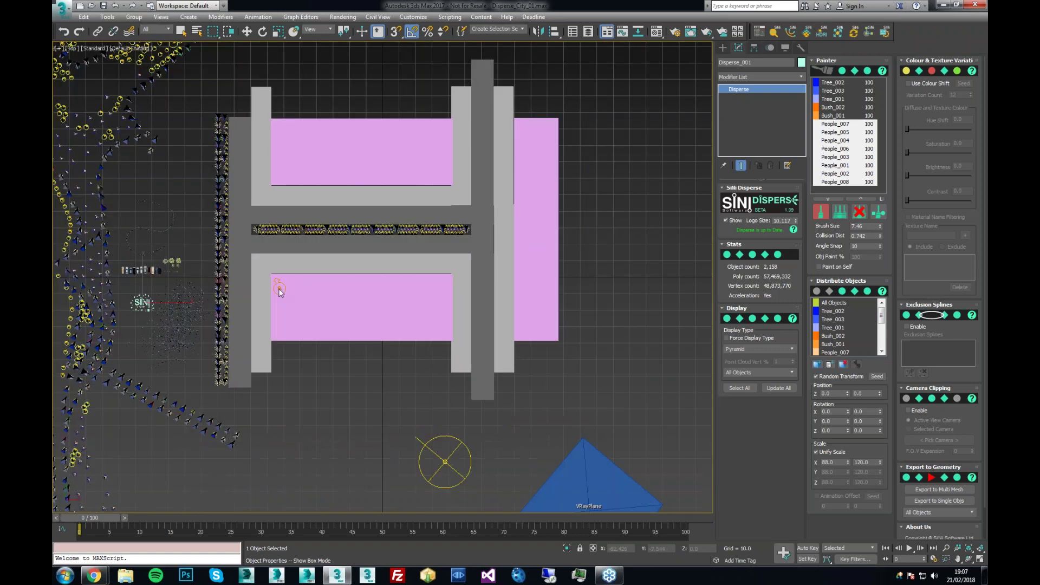
middle_drag(158, 279, 323, 284)
scroll(324, 282, up, 7)
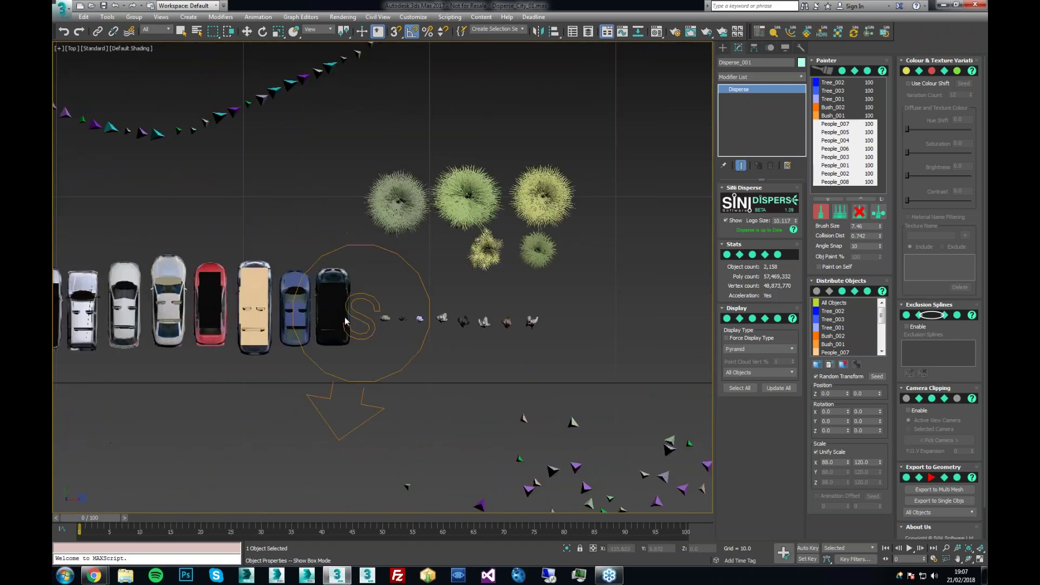
middle_drag(345, 321, 527, 307)
middle_drag(650, 302, 519, 311)
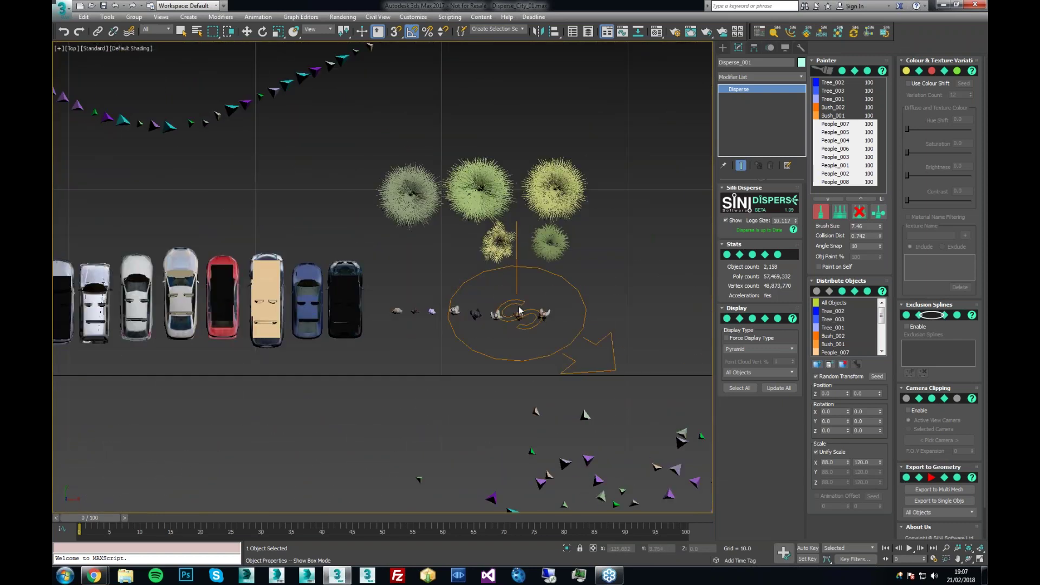
scroll(520, 312, up, 3)
scroll(569, 212, down, 5)
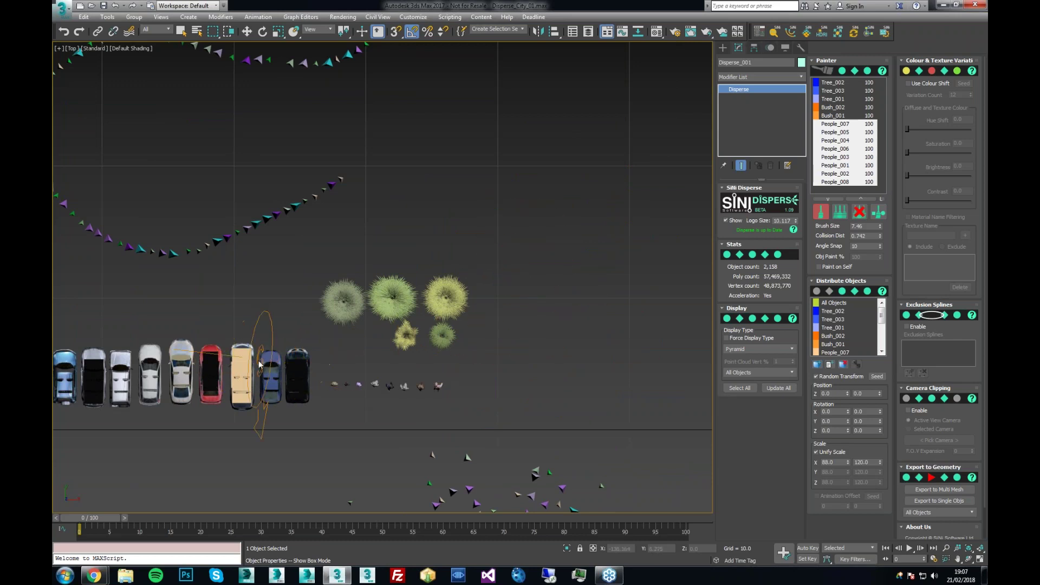
middle_drag(263, 361, 346, 368)
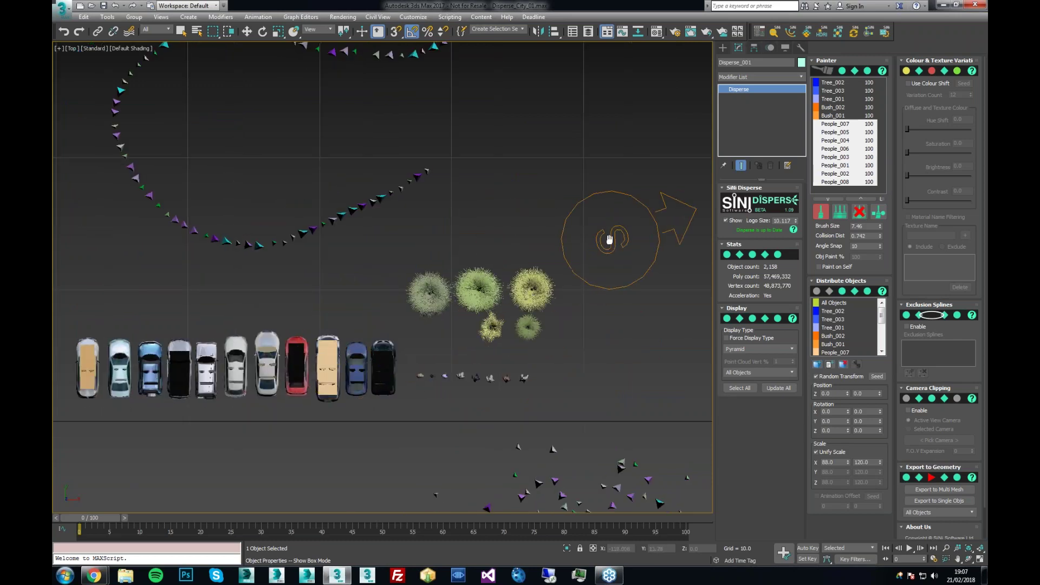
scroll(574, 260, up, 2)
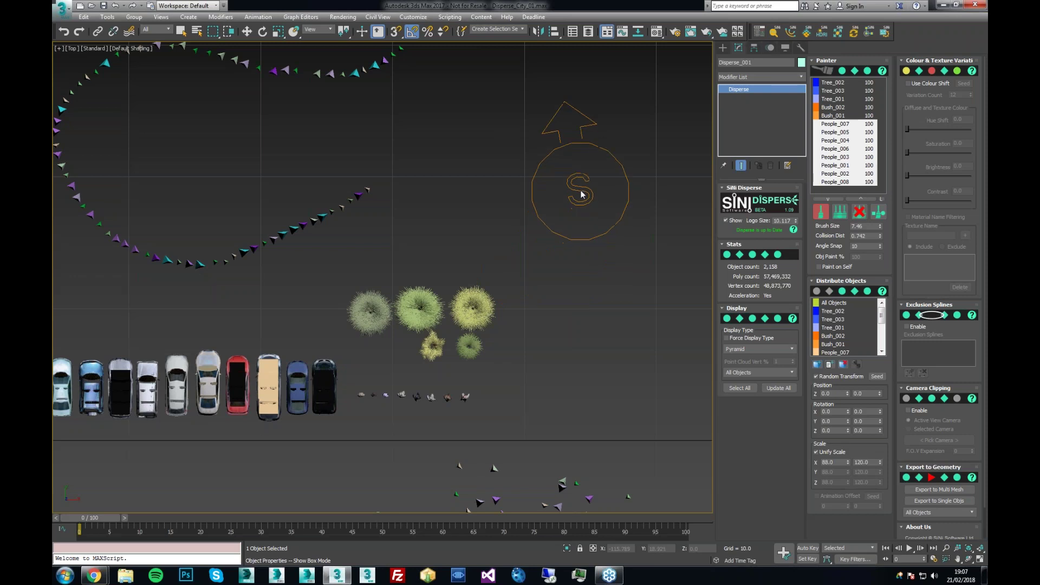
Step: Paint a short straight row of people beyond the source trees in the Top view, and return to the Perspective view
mouse_move(583, 190)
mouse_down()
mouse_move(580, 93)
mouse_move(581, 182)
mouse_up()
middle_drag(581, 179, 553, 304)
middle_drag(295, 419, 298, 316)
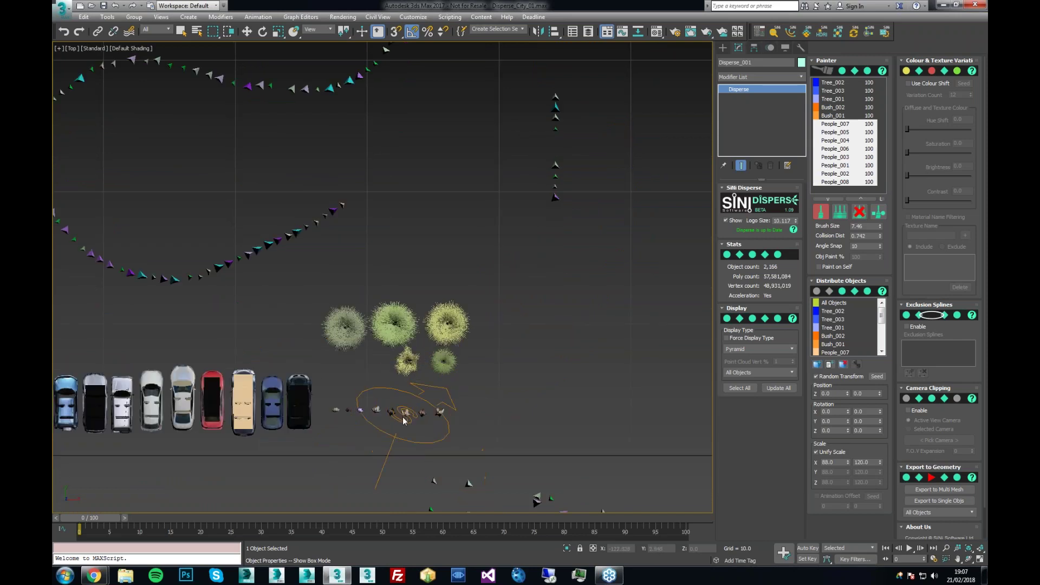
scroll(404, 421, up, 3)
key(p)
mouse_move(537, 337)
alt+middle_down()
mouse_move(585, 374)
mouse_move(500, 272)
alt+middle_up()
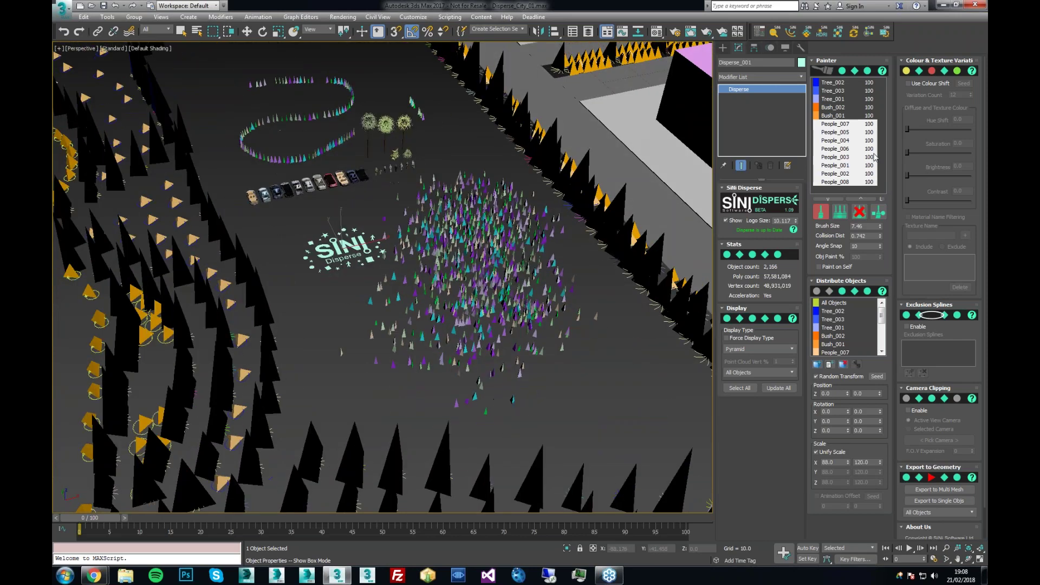
Step: Erase the people of all types from the front part of the crowd with the Painter's erase brush
click(860, 212)
click(505, 287)
middle_drag(506, 287, 550, 398)
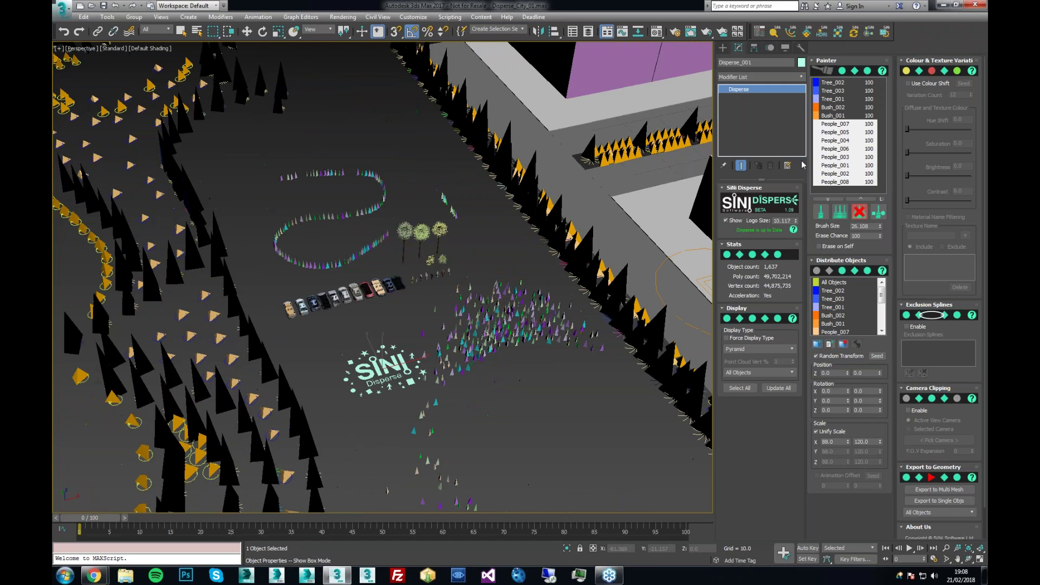
Step: Erase only the People_004 instances from the remaining crowd
click(553, 360)
middle_drag(553, 360, 476, 314)
scroll(506, 302, up, 10)
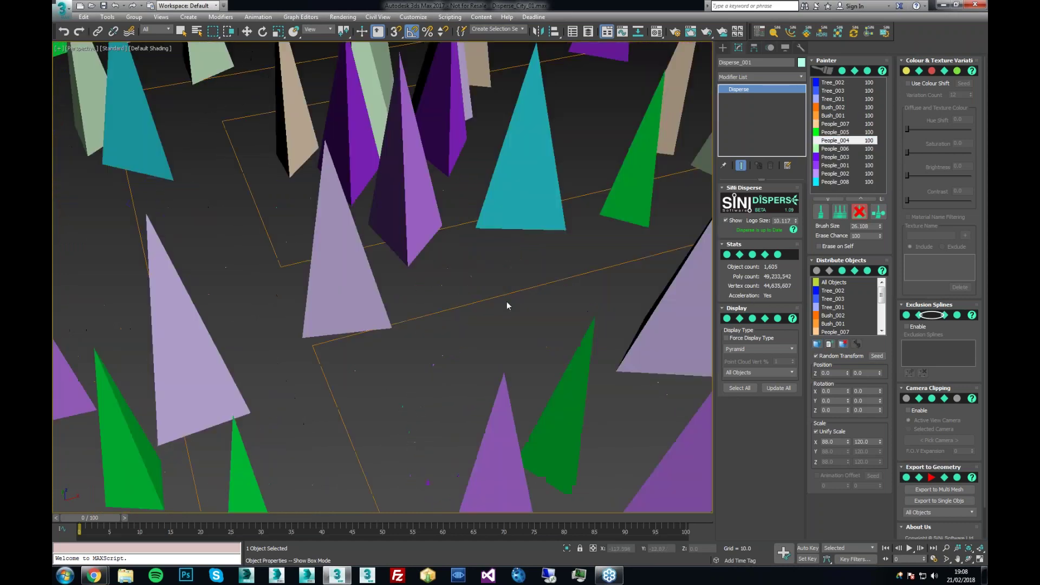
scroll(506, 301, down, 10)
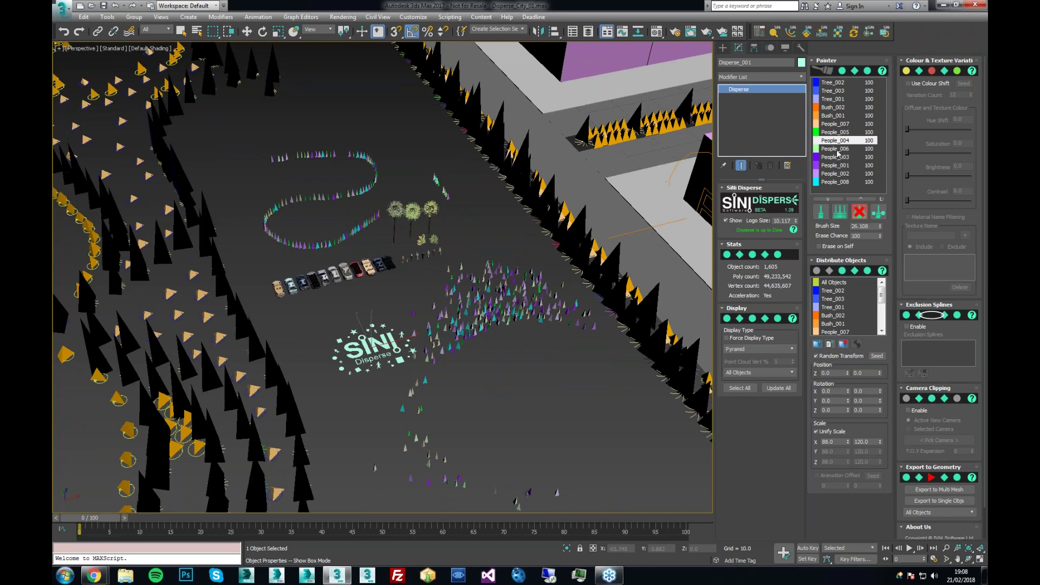
Step: Erase the People_006 and People_003 instances from the crowd, and select People_001 as the next painter entry
click(838, 148)
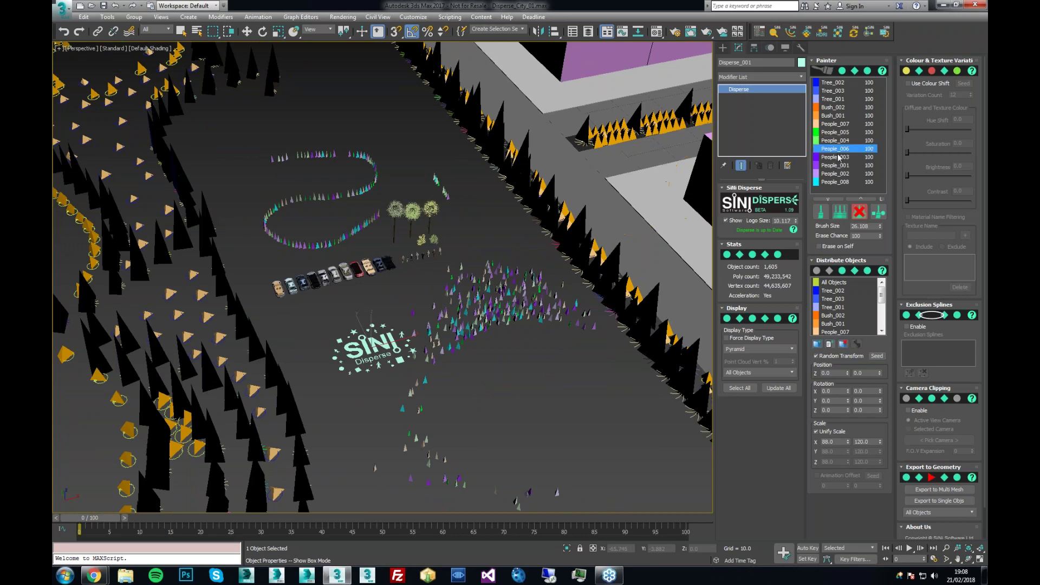
ctrl+click(839, 157)
mouse_move(477, 325)
mouse_down()
mouse_move(491, 331)
mouse_move(471, 336)
mouse_move(488, 352)
mouse_up()
click(846, 166)
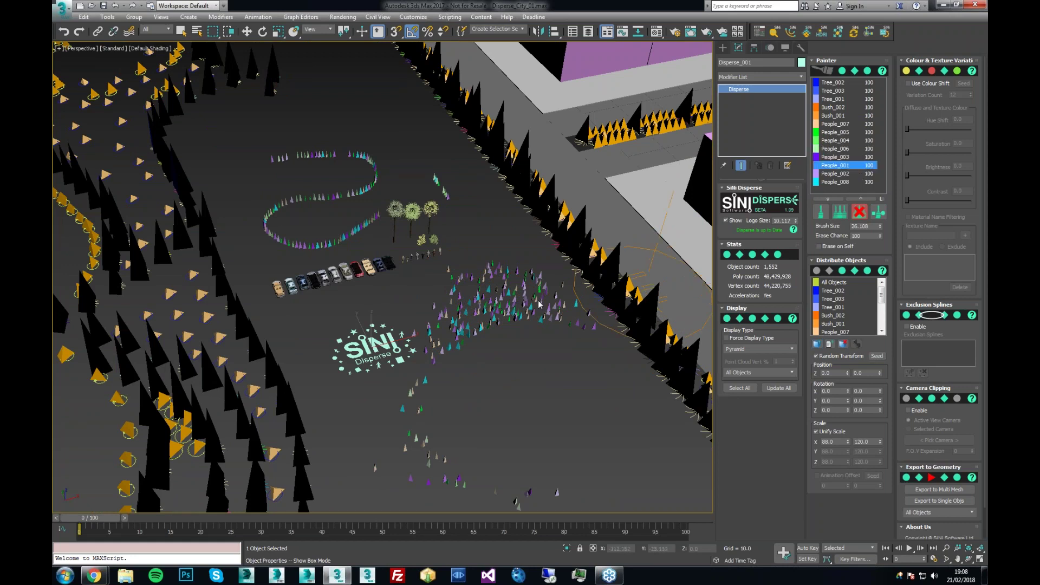
mouse_move(540, 304)
middle_down()
mouse_move(526, 297)
mouse_move(536, 307)
middle_up()
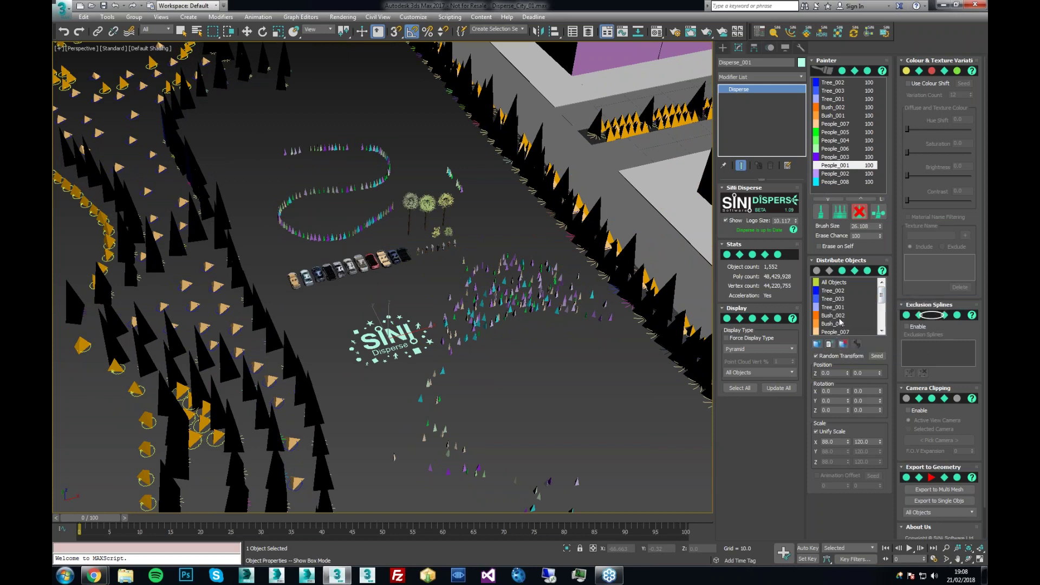
Step: Replace the distributed Tree_003 object with the scene car Car_011
click(835, 299)
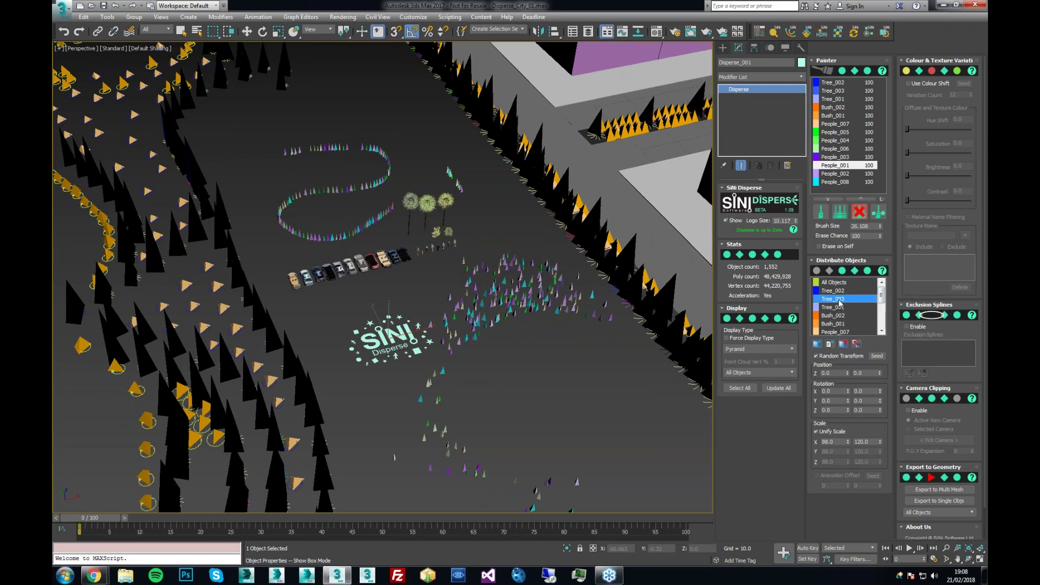
click(856, 345)
click(369, 267)
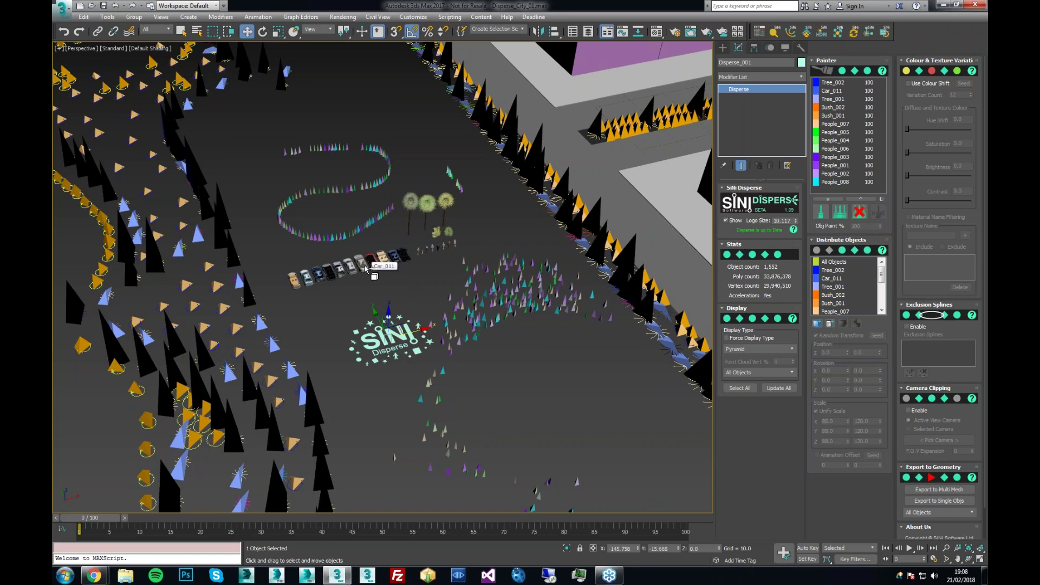
Step: Preview all dispersed objects with the Original display type, and set the display type back to Pyramid
alt+middle_drag(520, 277, 593, 353)
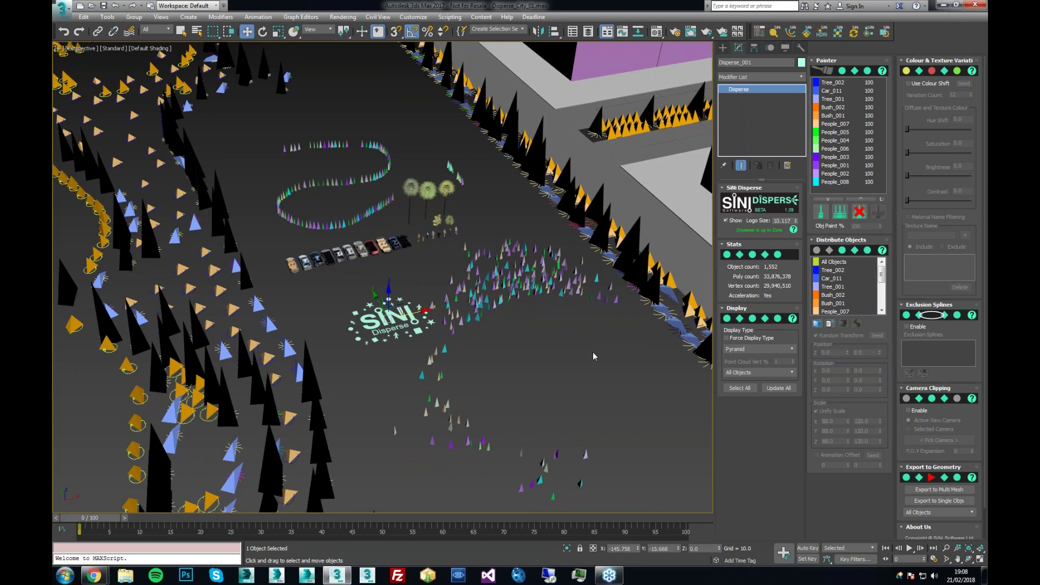
alt+middle_drag(596, 356, 559, 362)
click(760, 350)
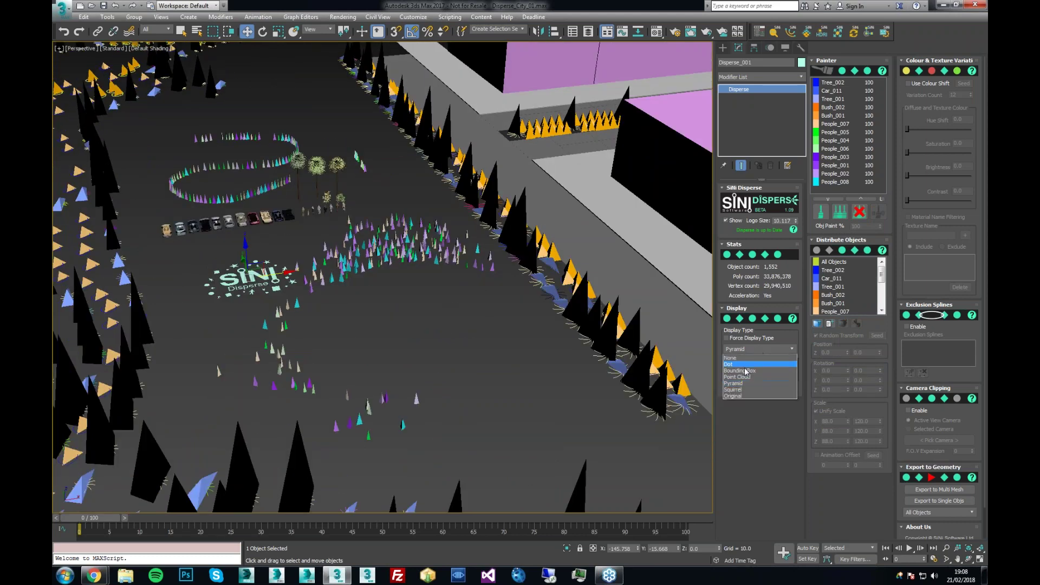
click(743, 396)
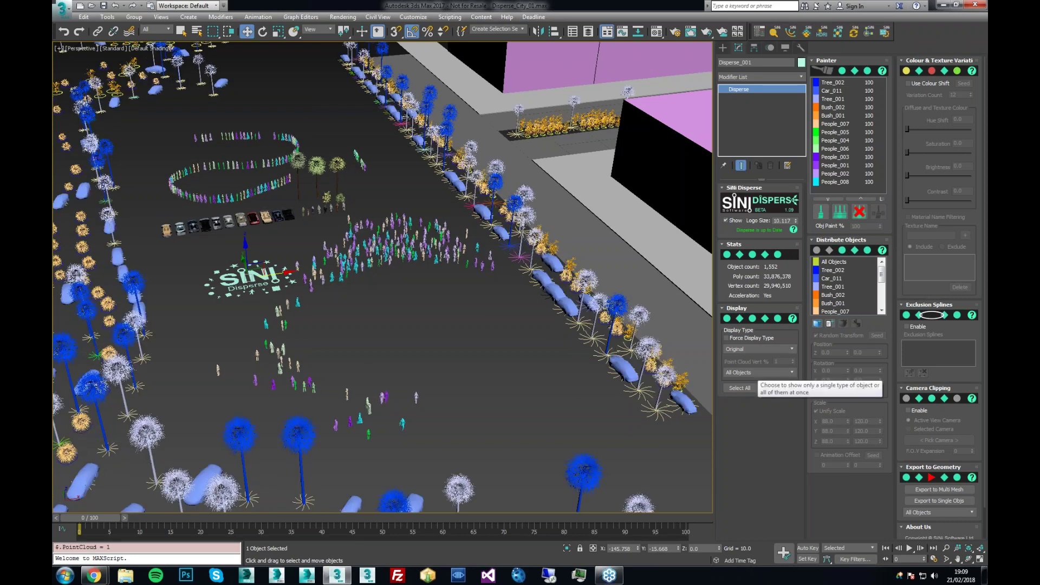
click(752, 349)
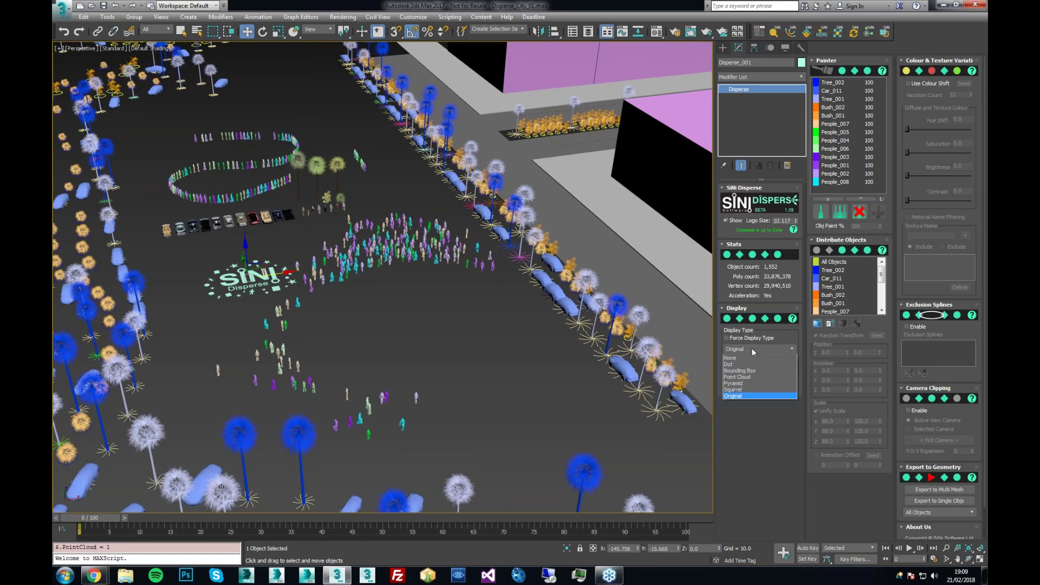
click(743, 384)
Step: Limit the Disperse viewport display to the People_004 instances
scroll(460, 388, up, 3)
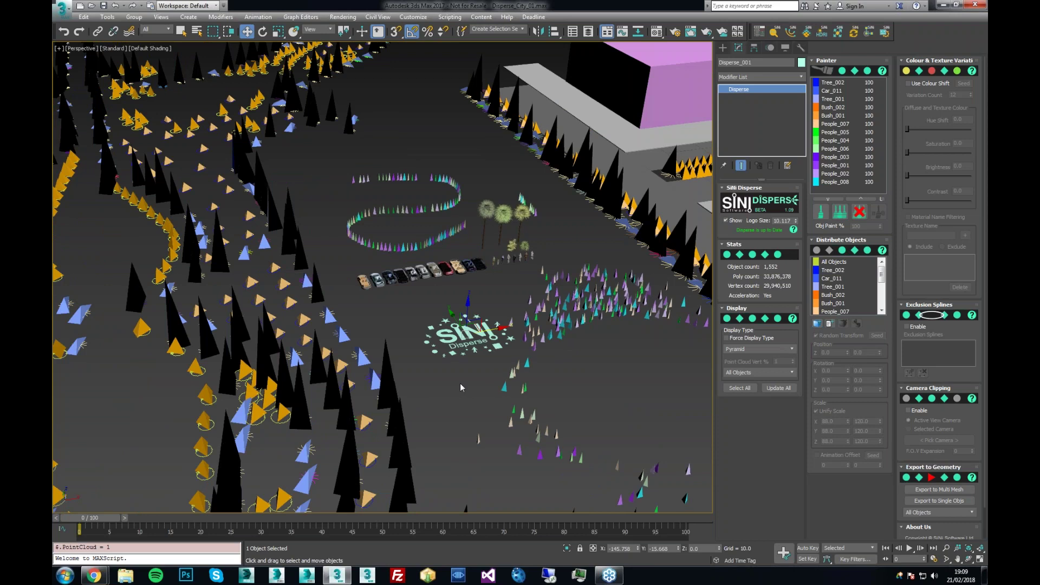
middle_drag(460, 382, 395, 366)
click(759, 372)
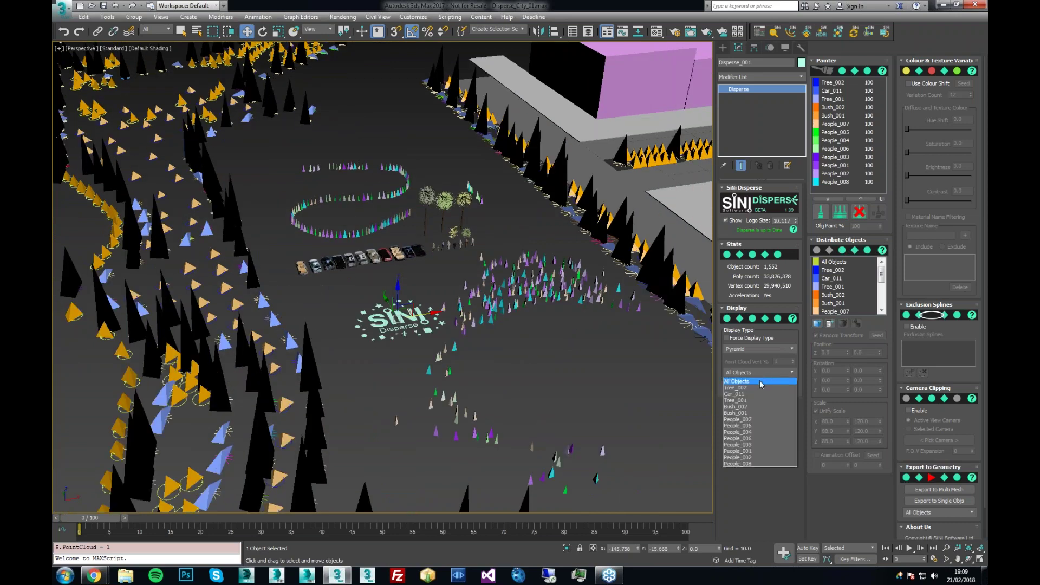
click(748, 432)
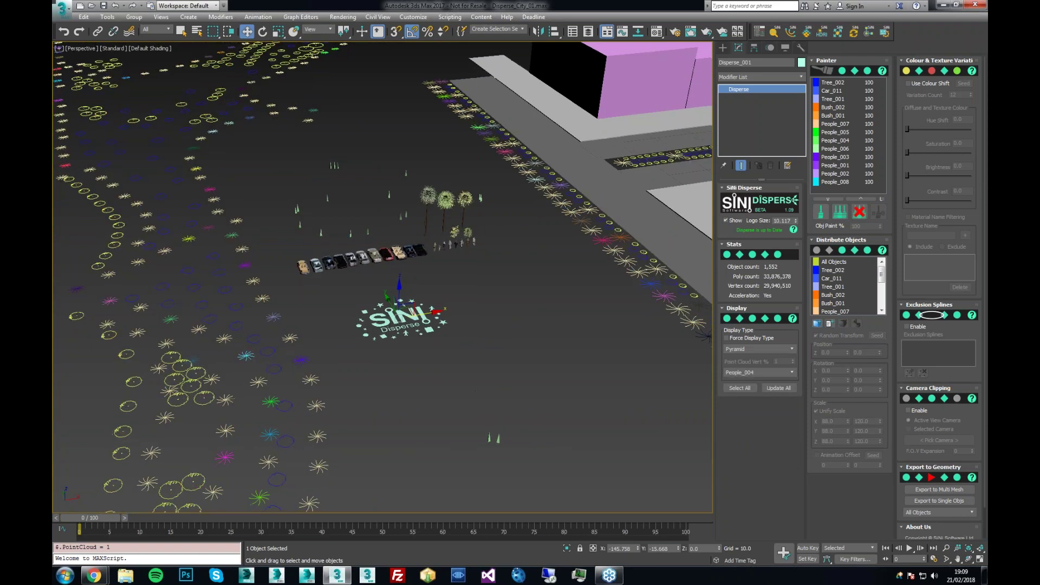
Step: Limit the viewport display to the People_007 instances, and show them with the Original display type
middle_drag(474, 384, 483, 379)
click(754, 373)
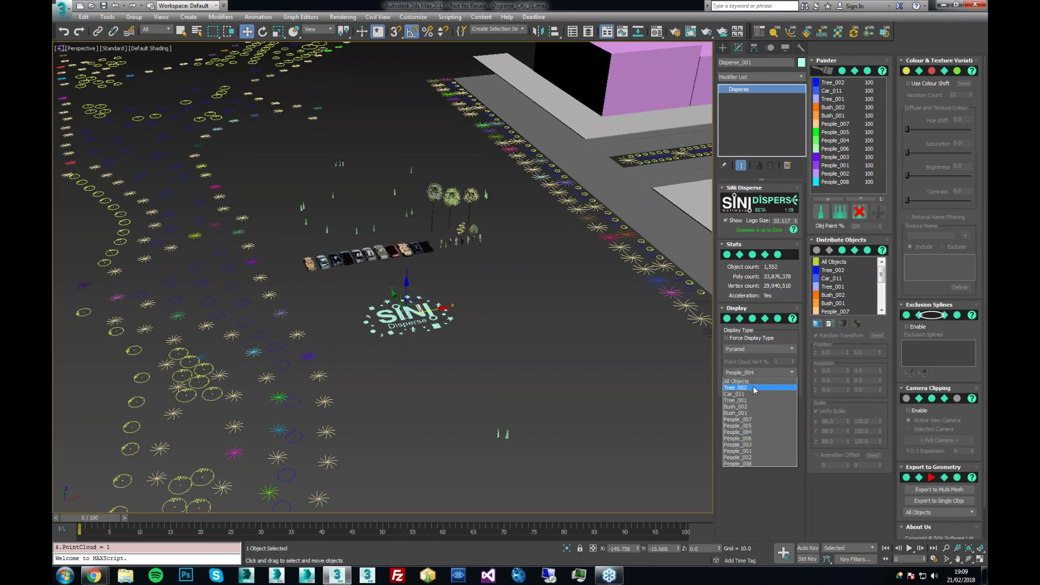
click(752, 420)
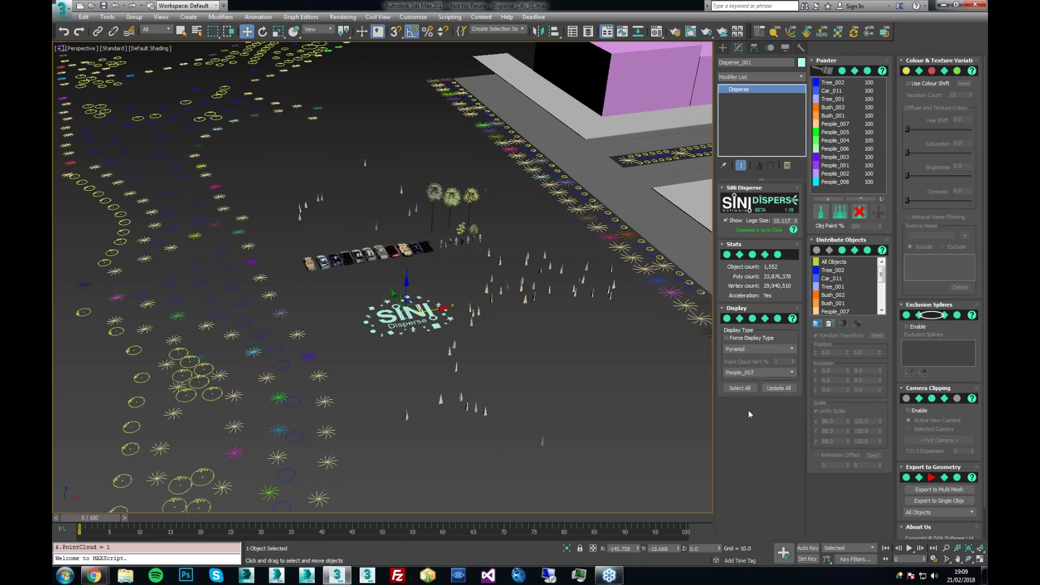
click(758, 350)
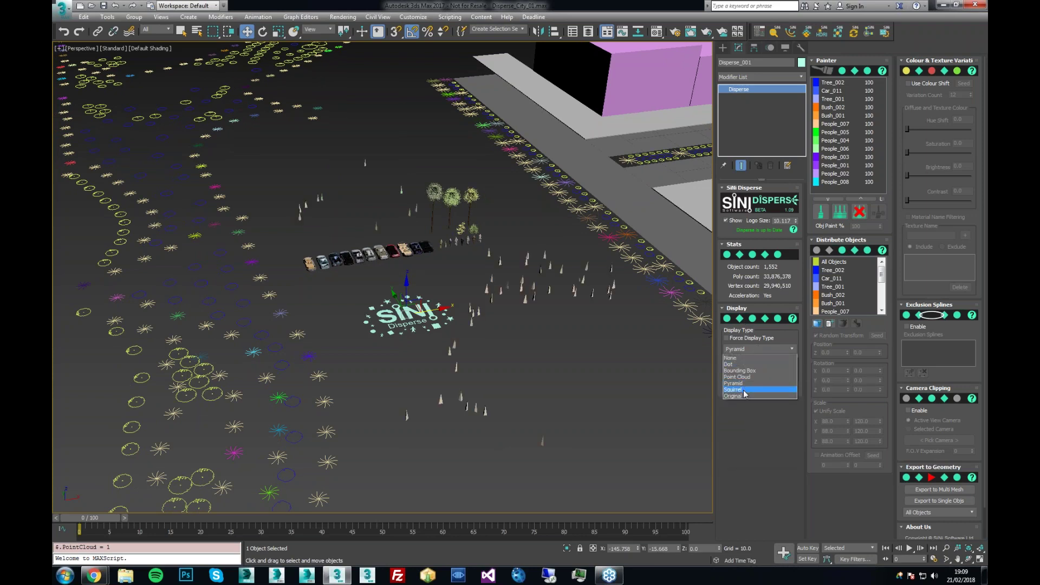
click(748, 396)
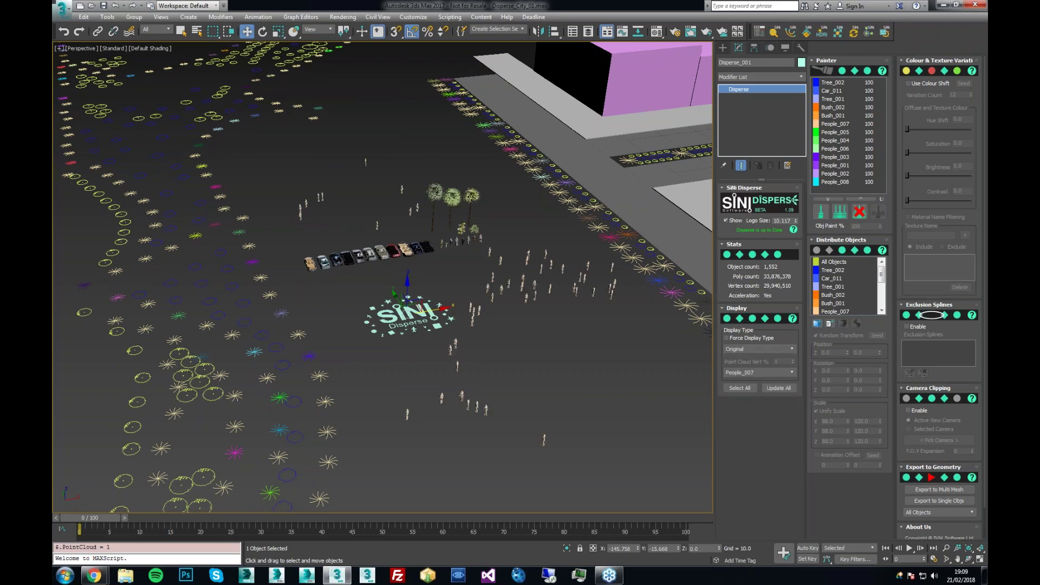
scroll(573, 325, up, 5)
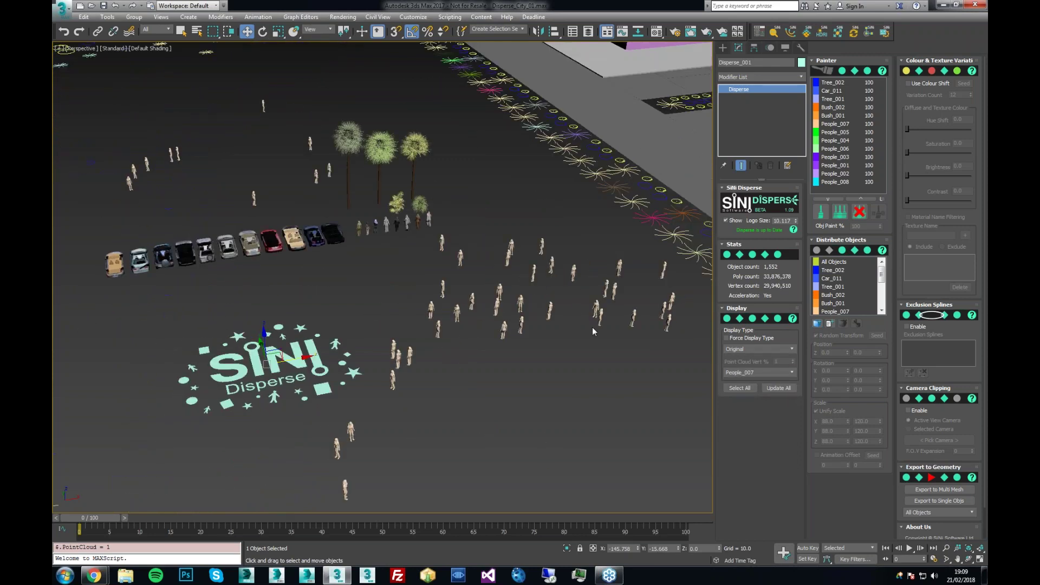
Step: Display All Objects of the Disperse system again, and set the display type to Pyramid
click(738, 373)
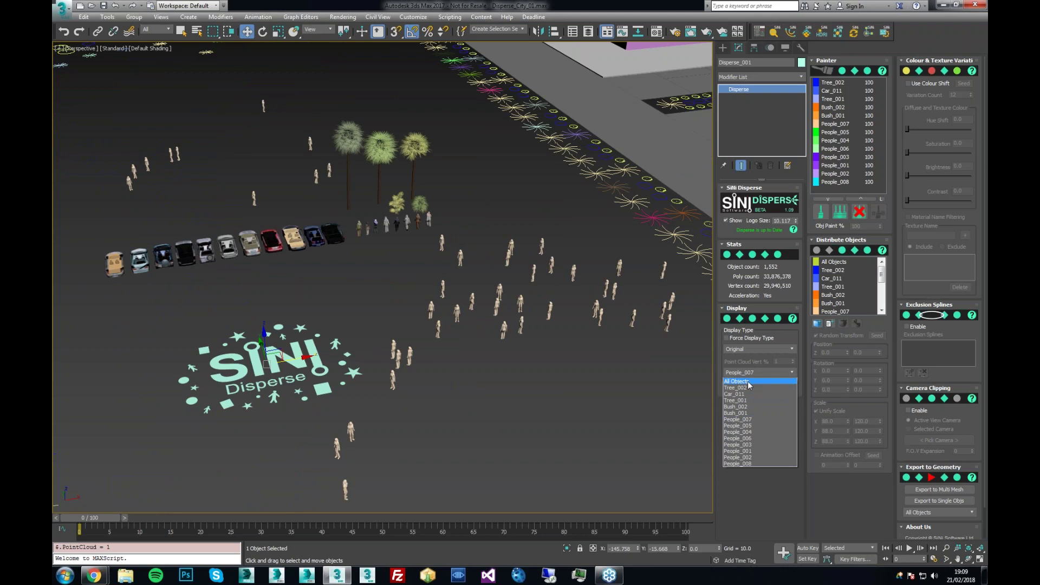
click(750, 382)
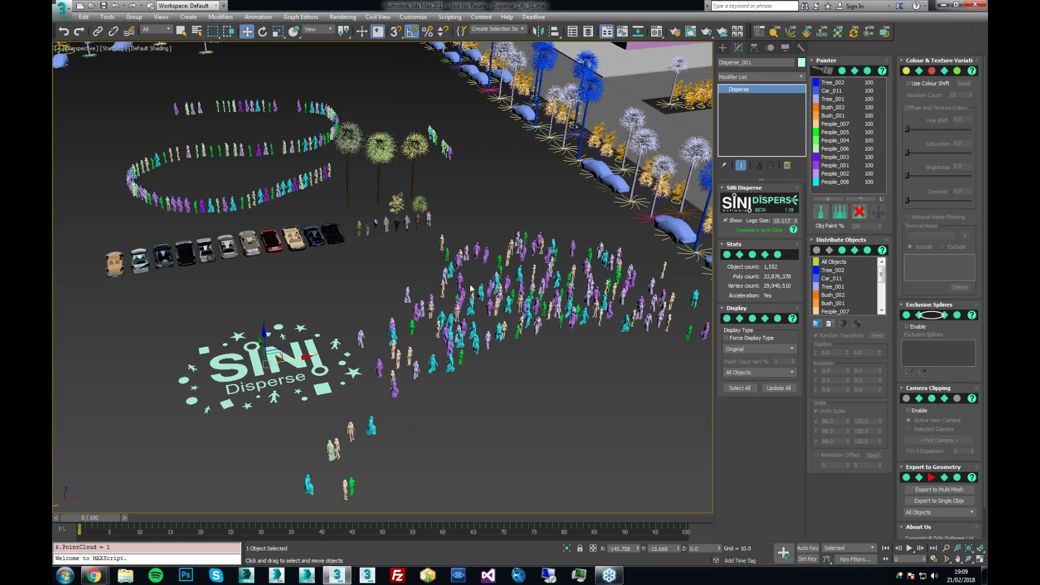
middle_drag(471, 288, 704, 325)
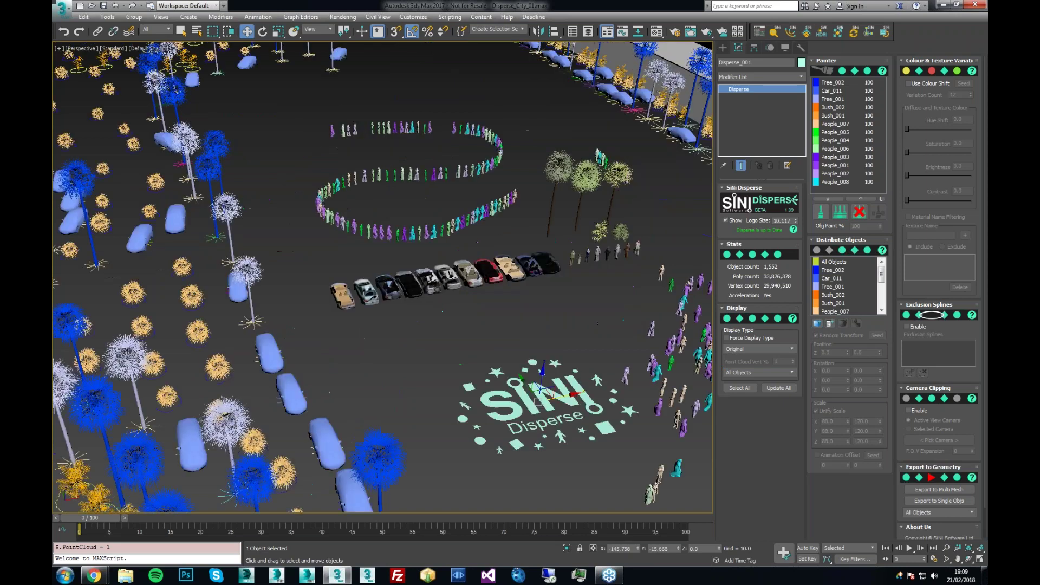
click(776, 349)
click(758, 396)
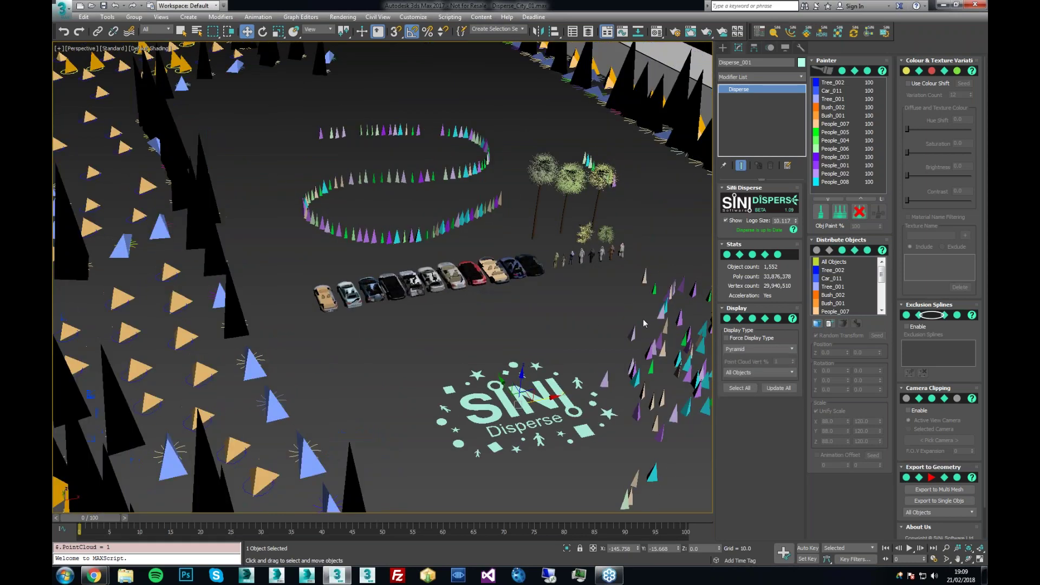
scroll(643, 319, up, 5)
middle_drag(643, 318, 529, 315)
scroll(547, 320, down, 10)
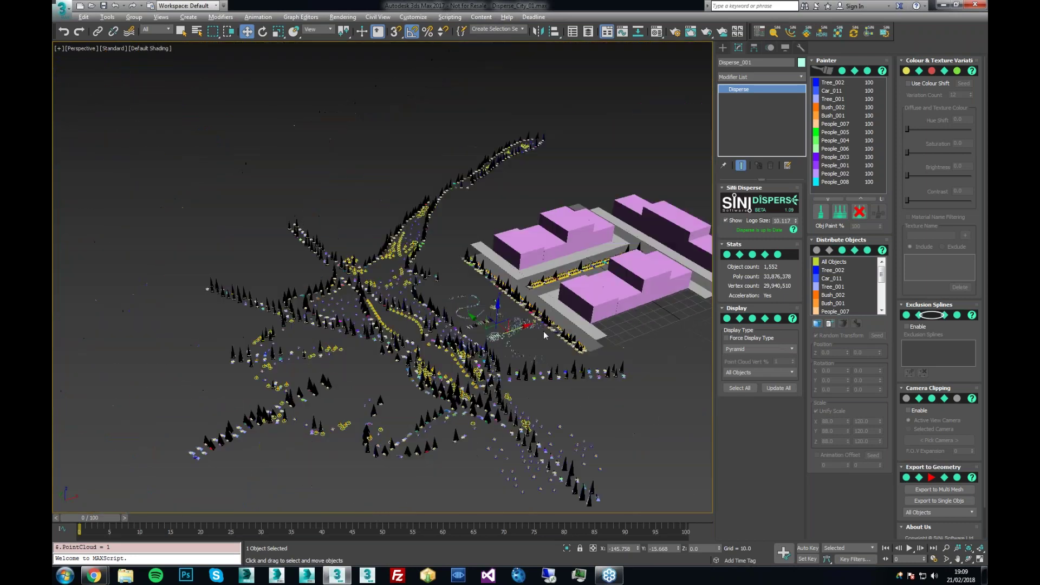
scroll(545, 330, up, 4)
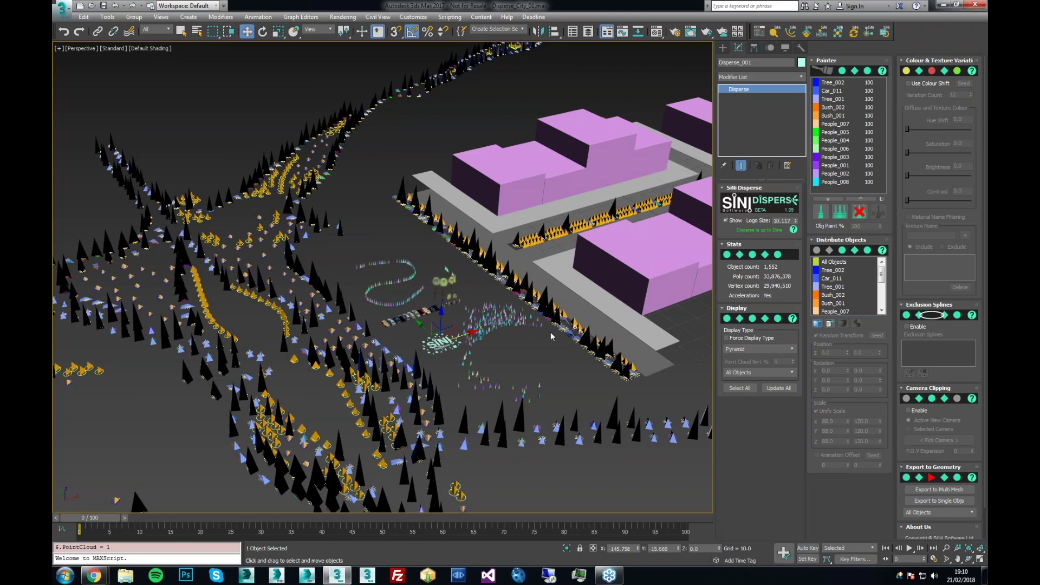
scroll(551, 333, up, 5)
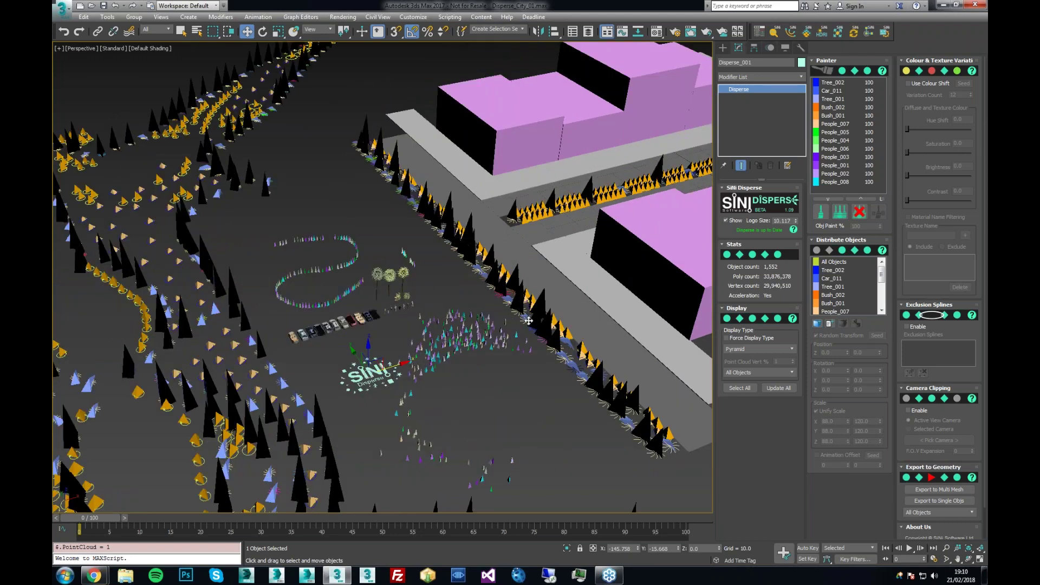
Step: Open the recent scene Large_Harbour_01.max, and continue past the missing external files
click(62, 9)
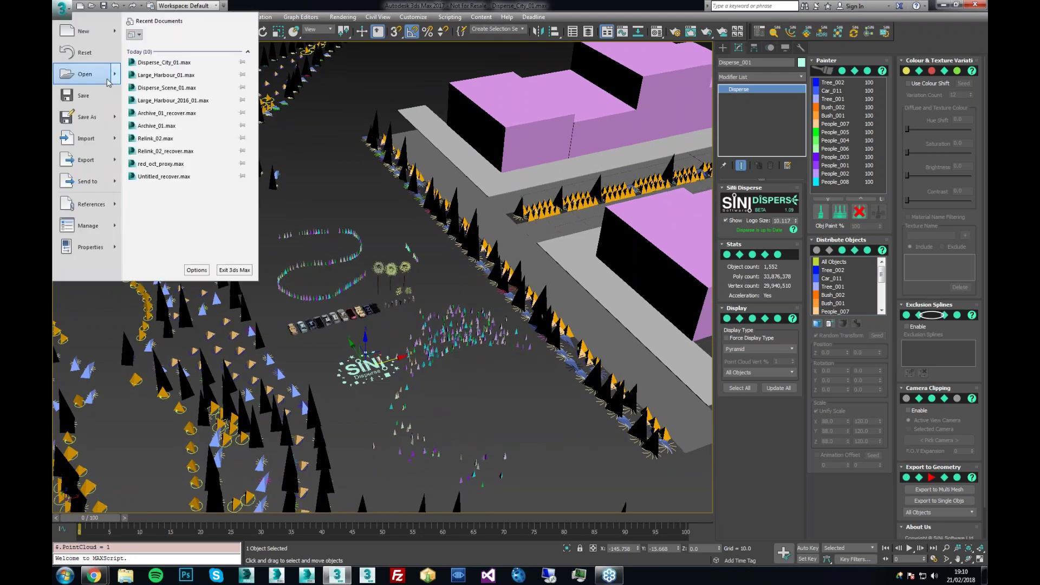
click(161, 75)
click(520, 303)
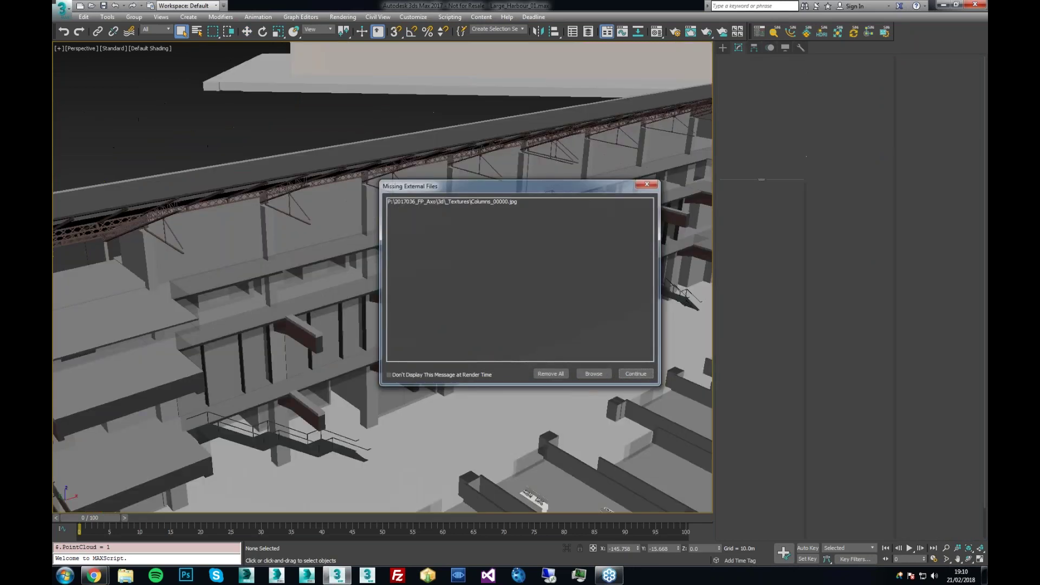
click(635, 375)
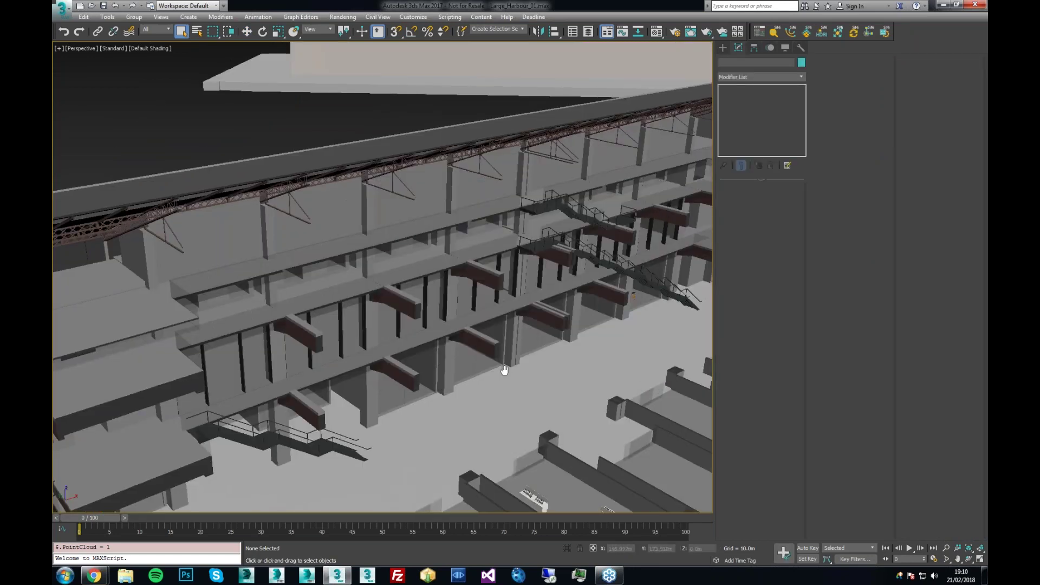
Step: Examine the harbour building, its timber decks, the row of source people and the corridors with staircases
middle_drag(507, 362, 505, 340)
scroll(507, 325, down, 6)
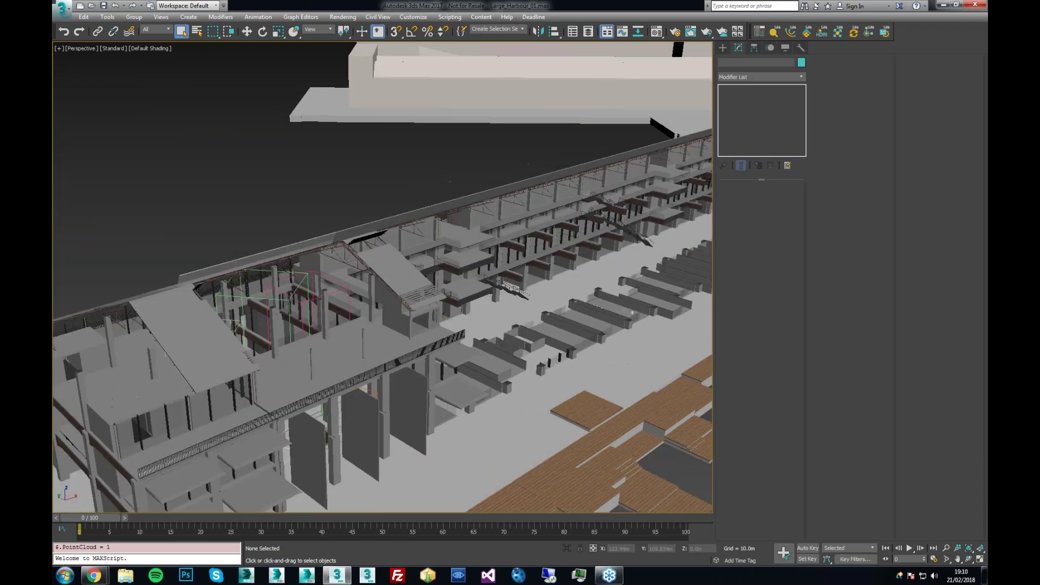
middle_drag(508, 306, 533, 191)
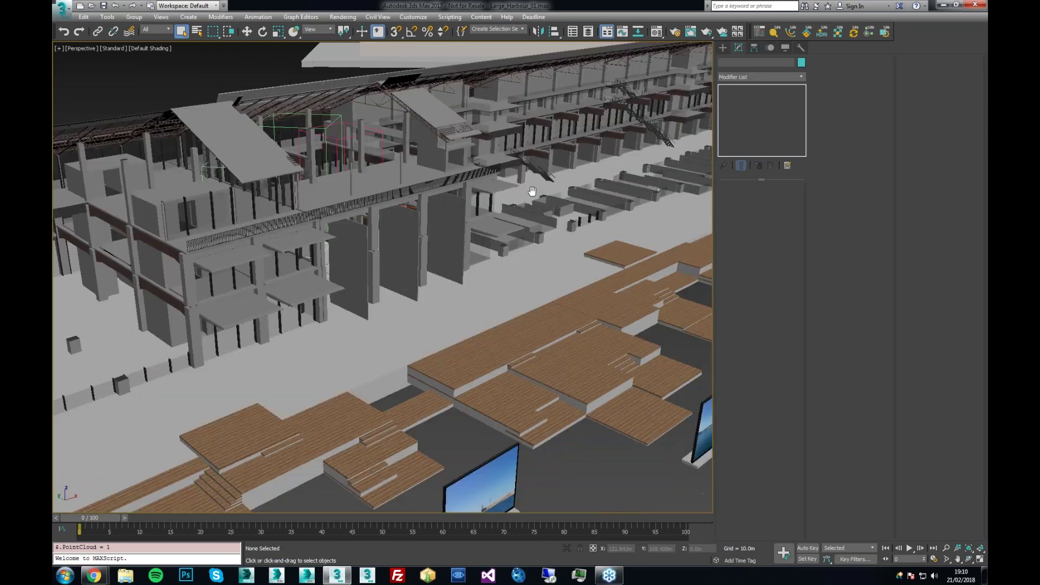
scroll(513, 283, down, 3)
middle_drag(513, 285, 480, 306)
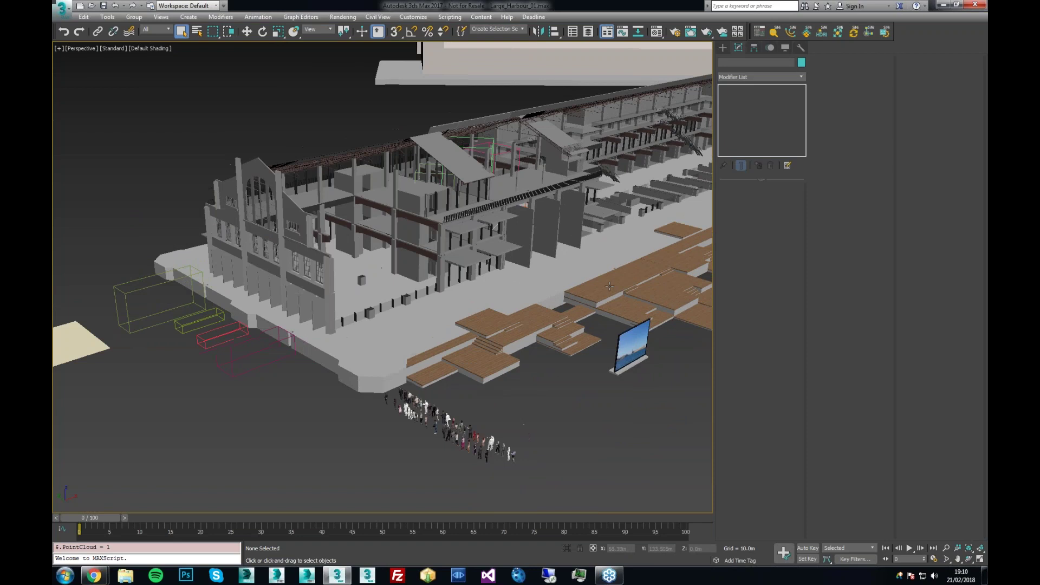
click(609, 286)
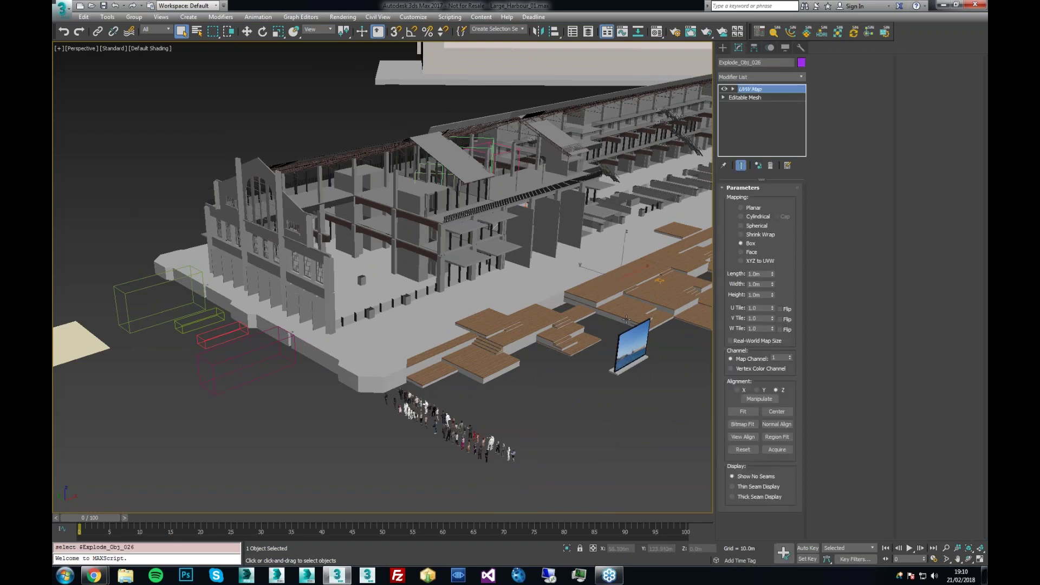
click(555, 314)
scroll(555, 314, up, 10)
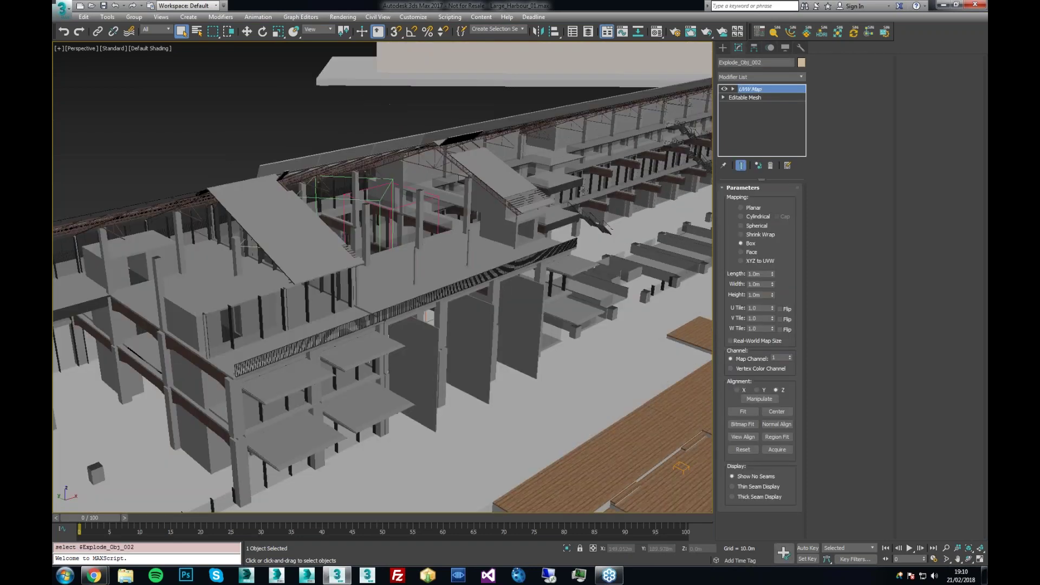
scroll(521, 233, down, 5)
scroll(521, 233, up, 4)
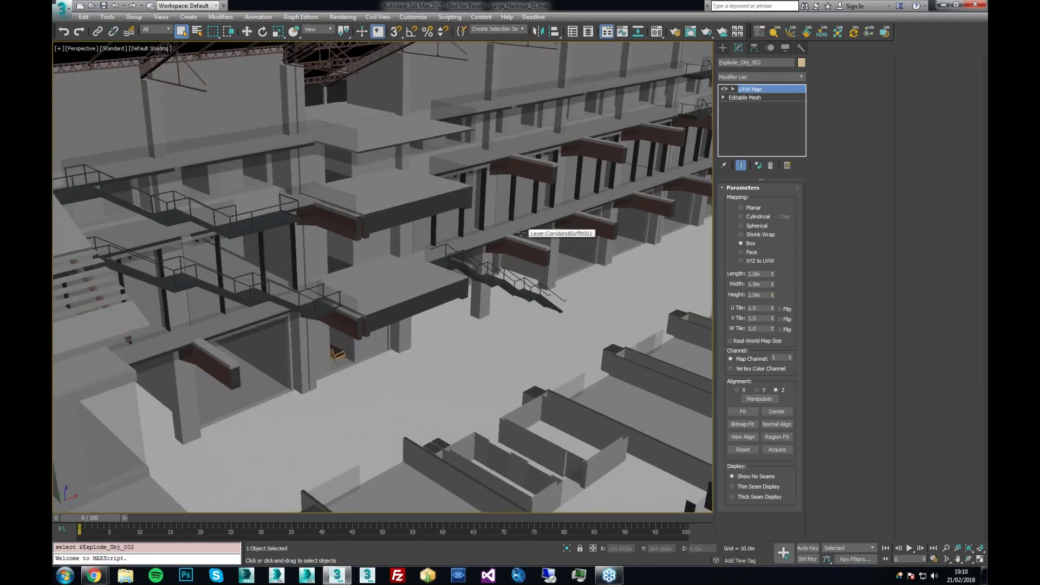
scroll(521, 233, up, 2)
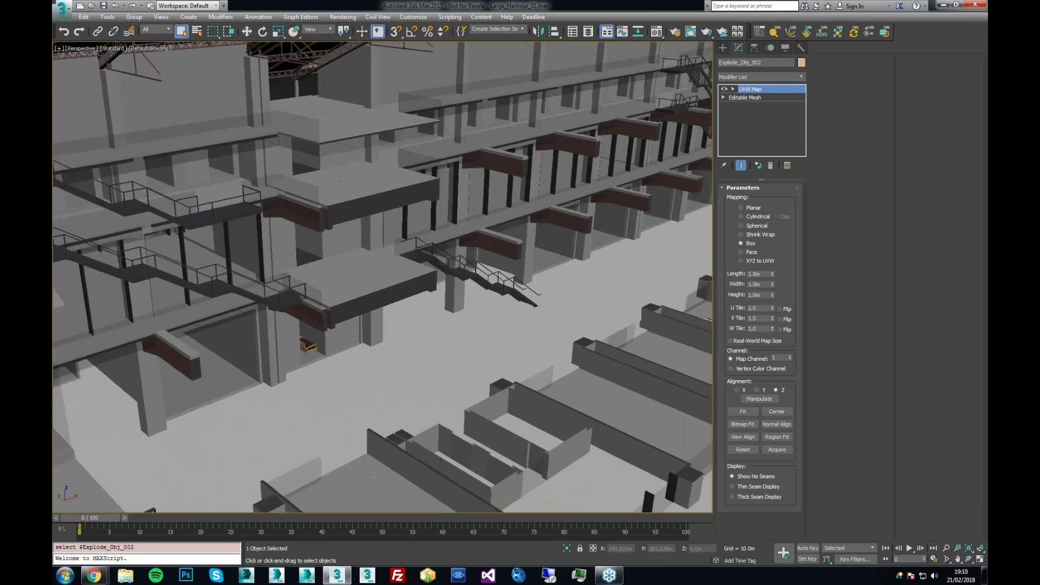
Step: Open the SiNi IgNite tools over the harbour scene
key(i)
scroll(482, 278, up, 1)
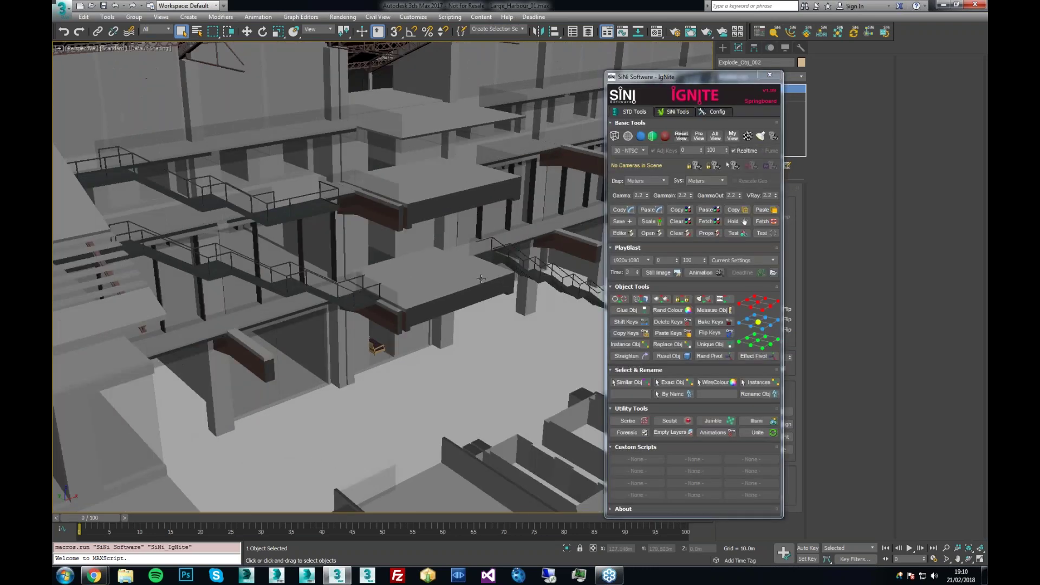
scroll(481, 278, up, 2)
Step: Hide the Balustrading_Glass001 object along the corridors, showing edged faces only while selecting it
key(F4)
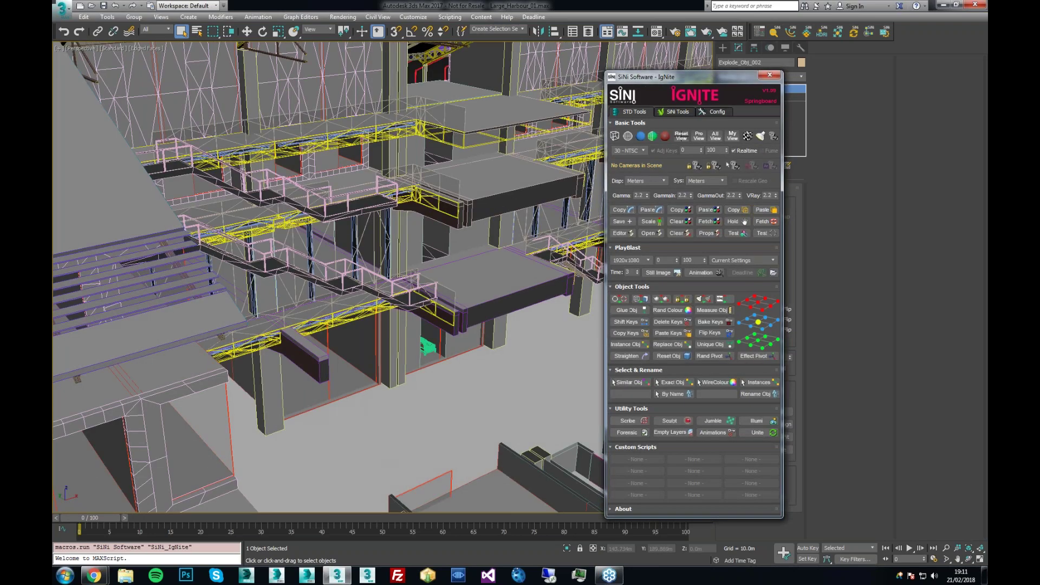
middle_drag(591, 246, 347, 281)
click(386, 221)
scroll(387, 221, up, 1)
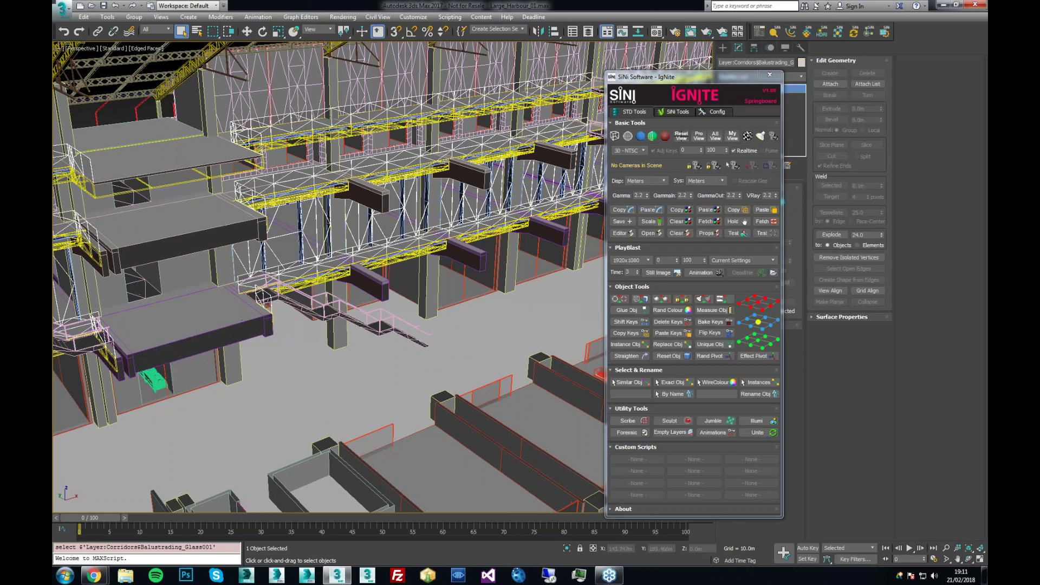
scroll(414, 246, up, 1)
key(alt+h)
key(F4)
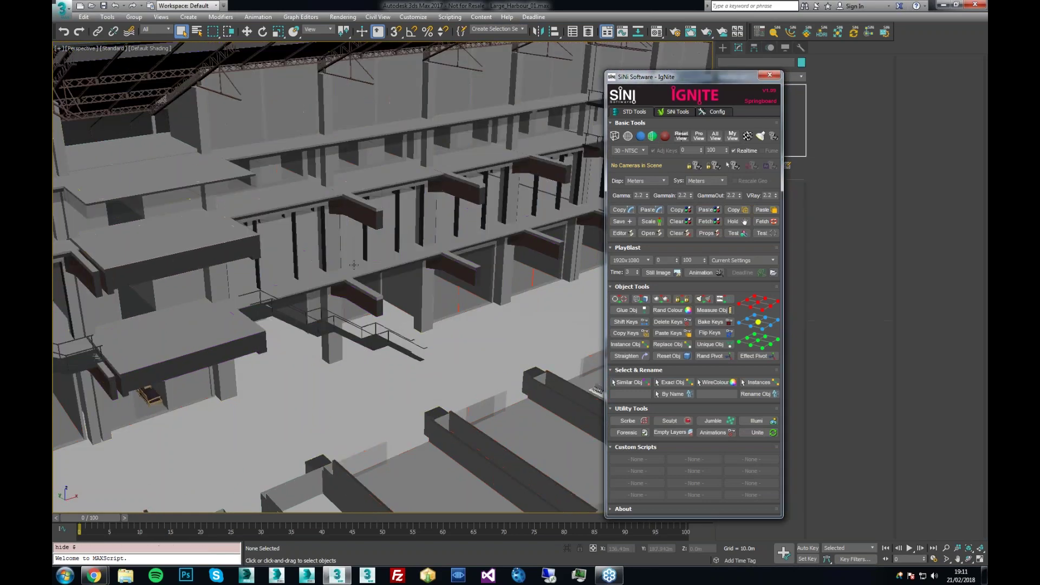
Step: Create a SiNi Disperse object with a logo size of about 6.8 on the open ground beside the rows of source people
scroll(354, 265, down, 6)
middle_drag(381, 284, 637, 182)
text(xbox)
key(Return)
drag(312, 388, 349, 359)
alt+middle_drag(245, 399, 214, 399)
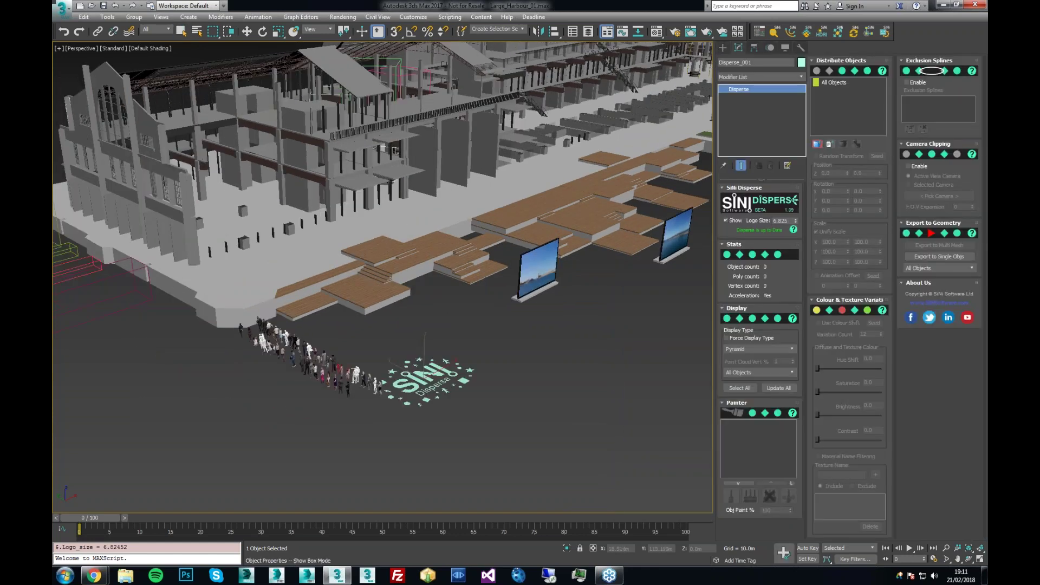
Step: Add the source people from the standing rows to the Disperse object's distribution list, picking them one by one in the scene
middle_drag(378, 367, 383, 367)
scroll(383, 367, up, 3)
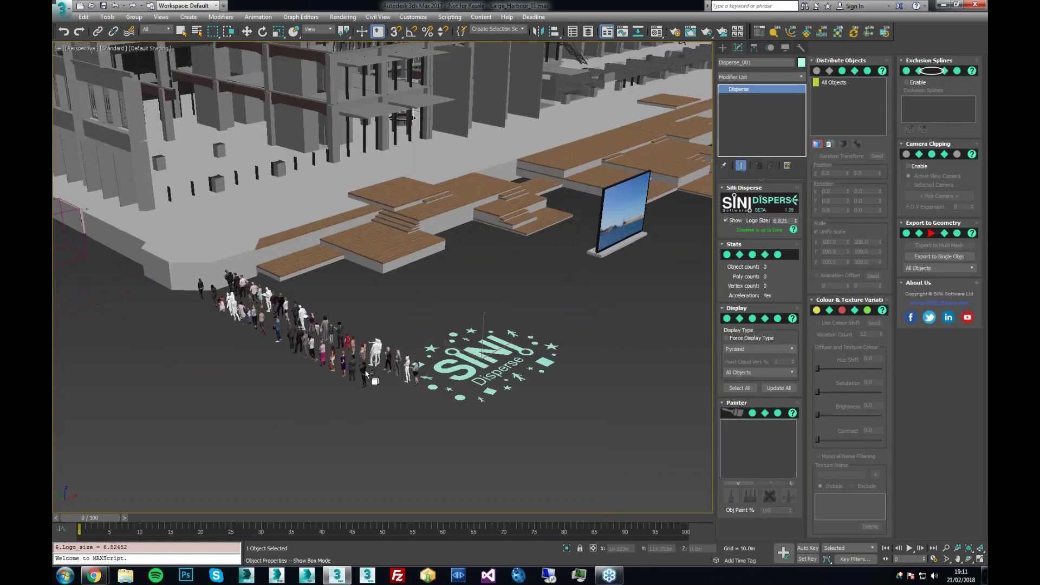
click(368, 374)
click(345, 362)
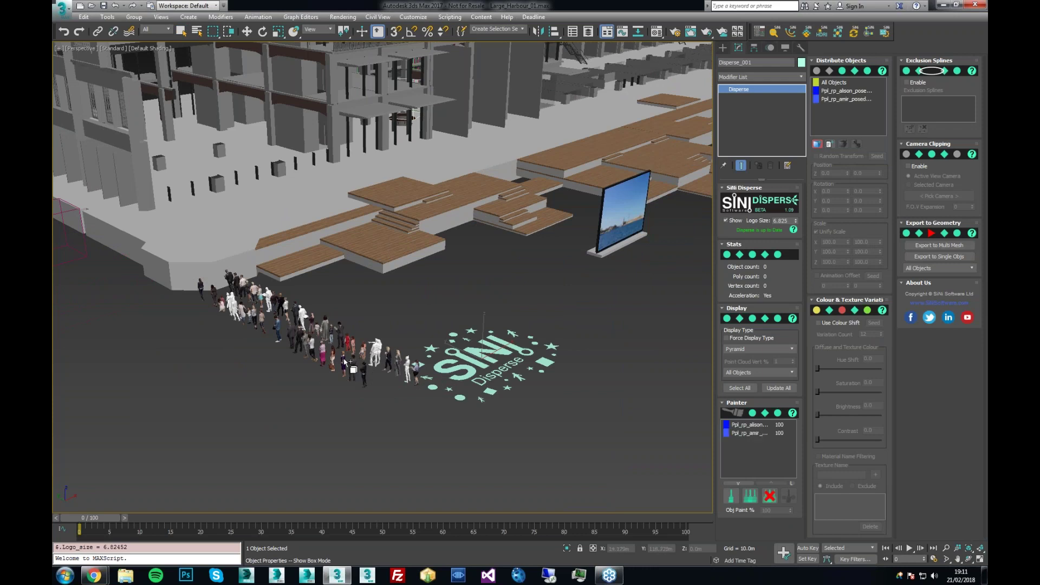
click(335, 358)
click(323, 355)
click(316, 350)
click(308, 342)
click(300, 344)
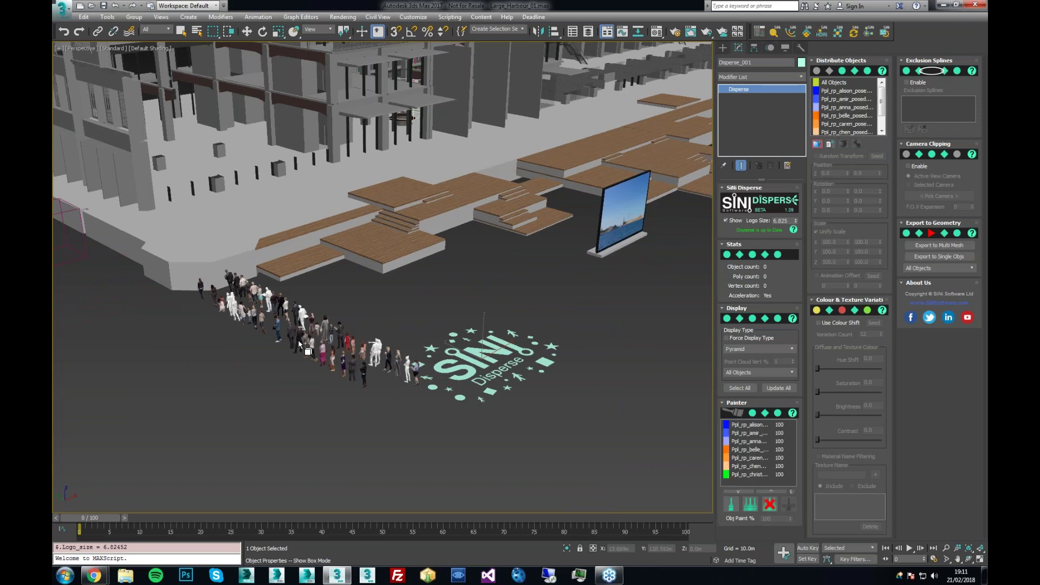
click(294, 340)
click(285, 334)
click(277, 329)
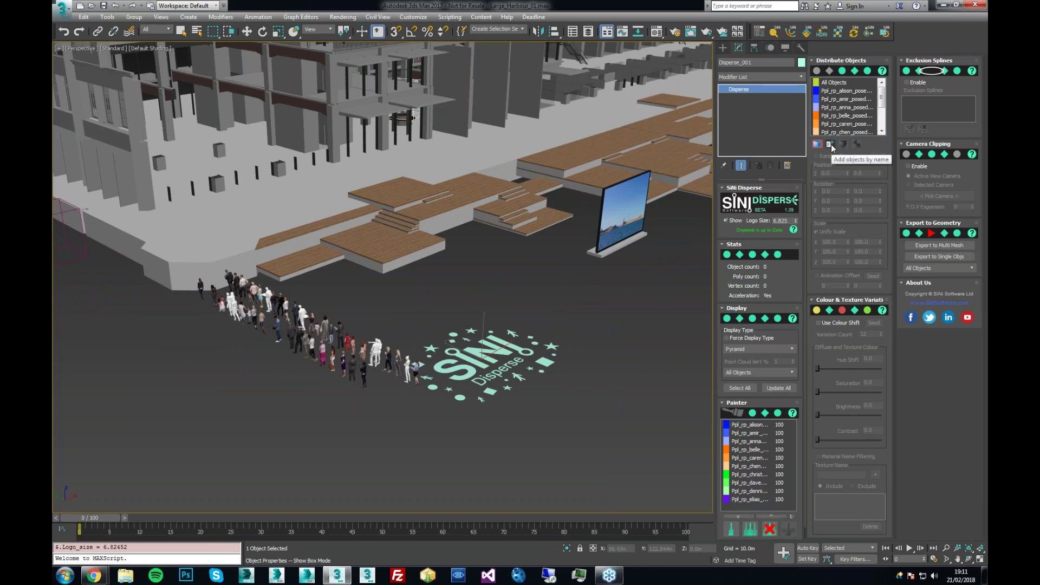
click(256, 322)
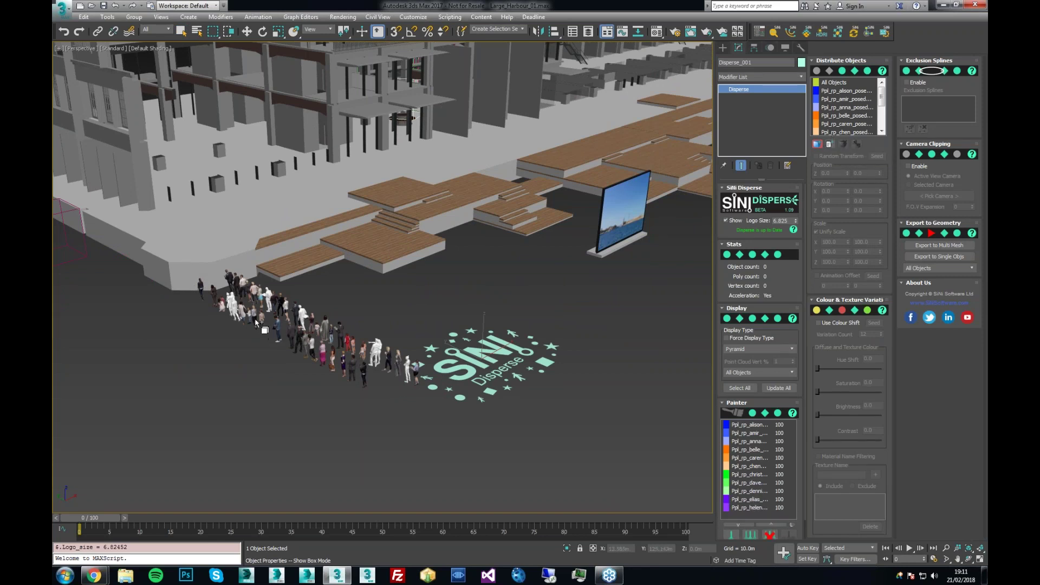
click(250, 319)
click(237, 310)
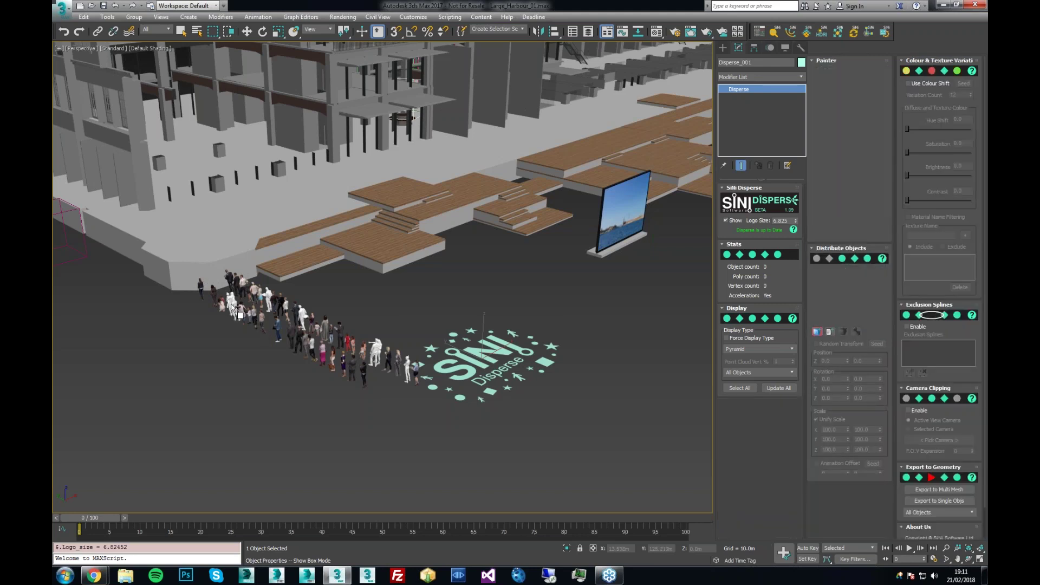
click(201, 291)
Step: Select every person entry in the painter list, and clear and restore the selection of the Disperse object
middle_drag(708, 429, 590, 434)
click(844, 84)
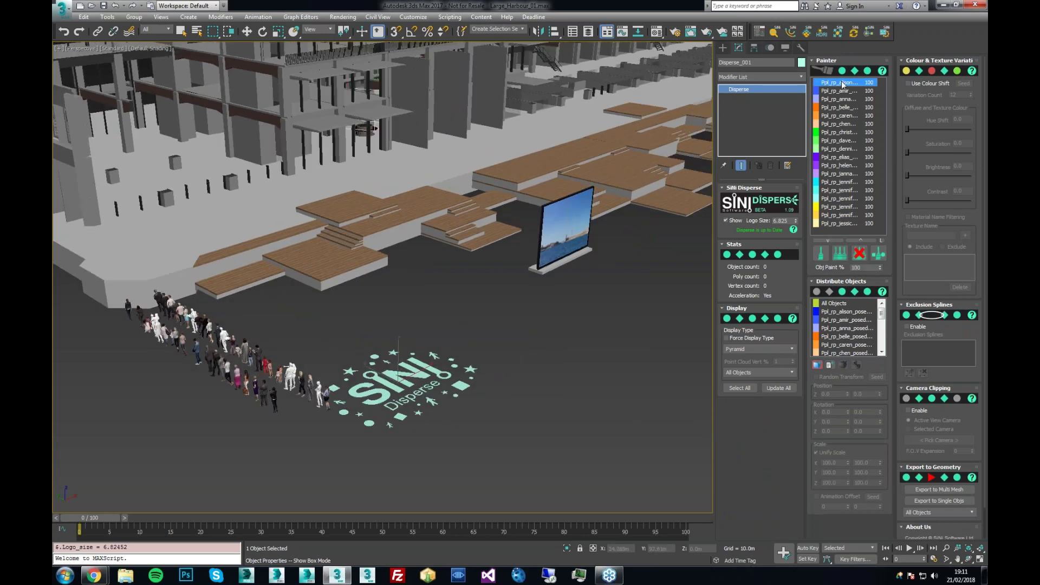
shift+click(848, 223)
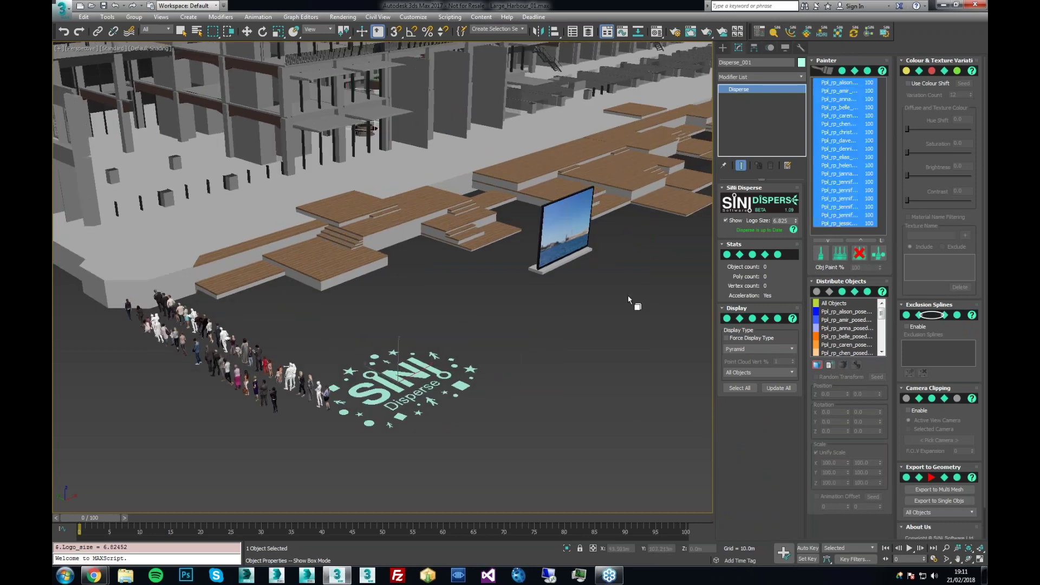
middle_drag(629, 300, 625, 319)
key(w)
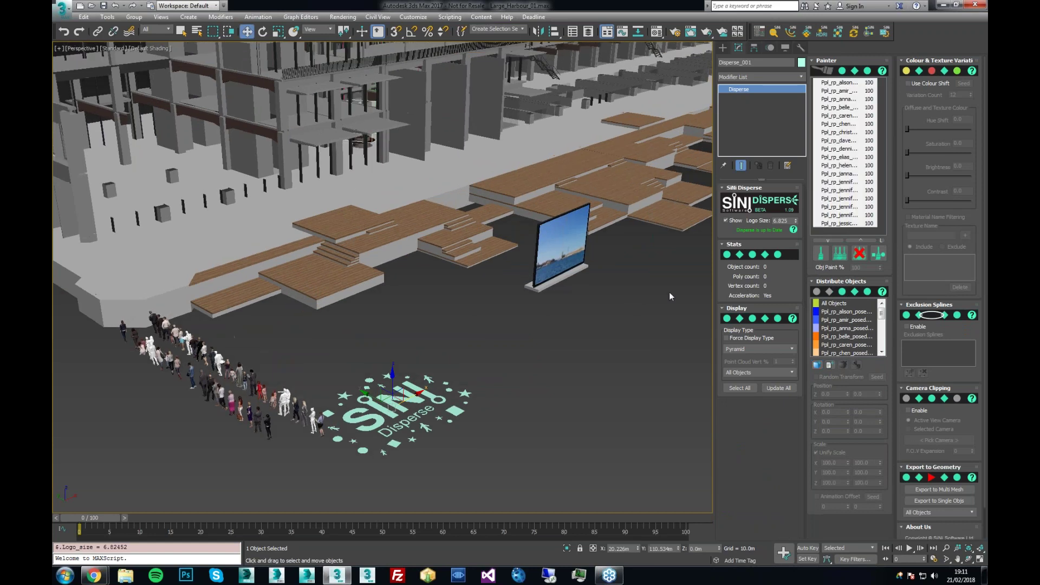
click(671, 295)
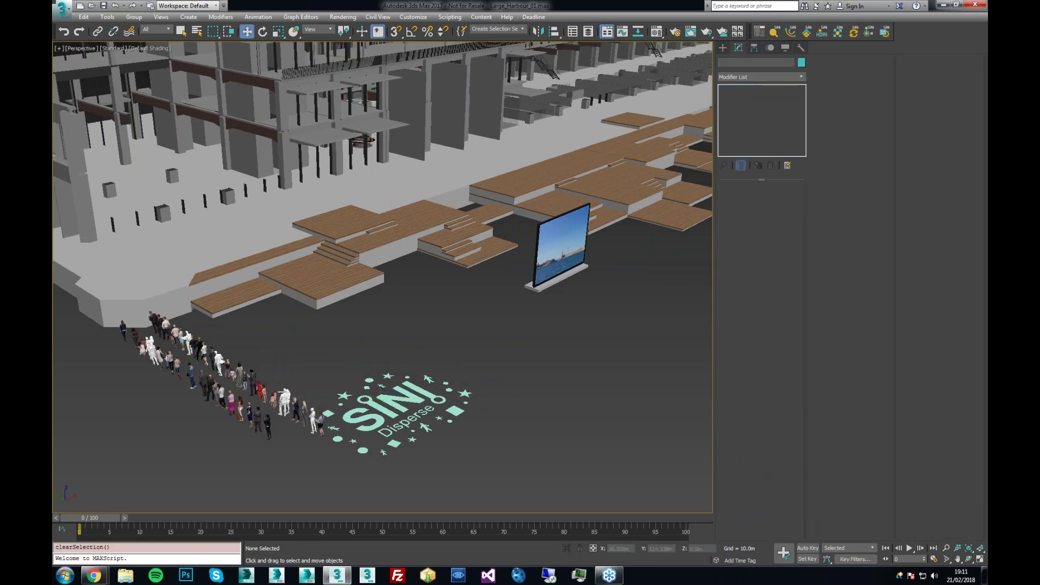
click(392, 398)
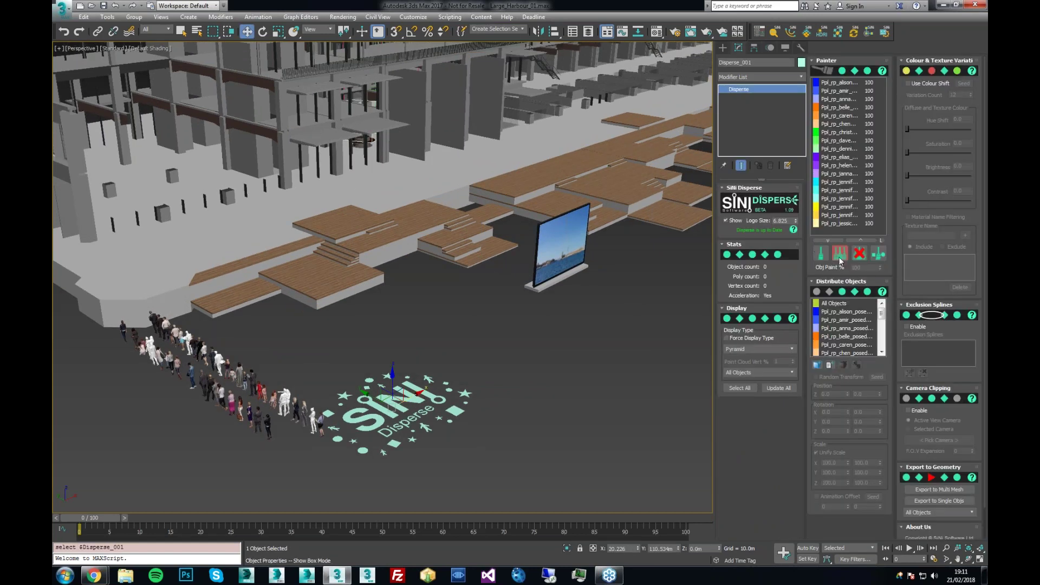
Step: Brush-paint a test crowd onto the open ground beside the Disperse logo and erase it again
click(840, 254)
drag(585, 330, 686, 410)
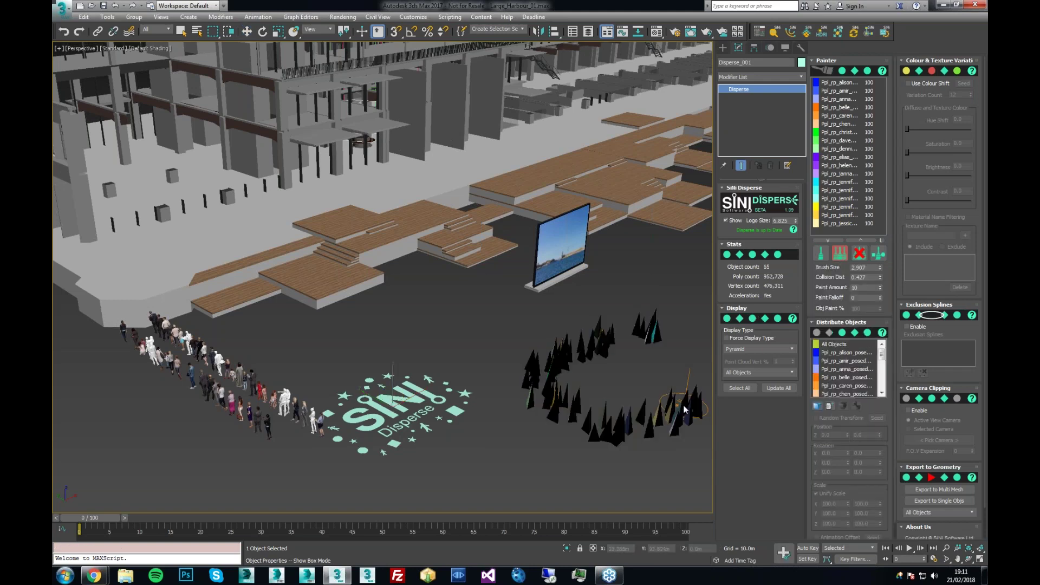
alt+middle_drag(684, 410, 613, 422)
mouse_move(613, 422)
ctrl+mouse_down()
mouse_move(640, 334)
mouse_move(591, 320)
mouse_move(613, 348)
mouse_move(578, 342)
mouse_move(486, 399)
mouse_move(623, 432)
mouse_move(469, 471)
mouse_move(464, 395)
mouse_move(534, 420)
mouse_move(562, 333)
mouse_move(568, 339)
ctrl+mouse_up()
alt+middle_drag(568, 339, 596, 282)
Step: Set the Disperse display type to Original for all objects
key(w)
click(766, 372)
click(761, 350)
click(749, 394)
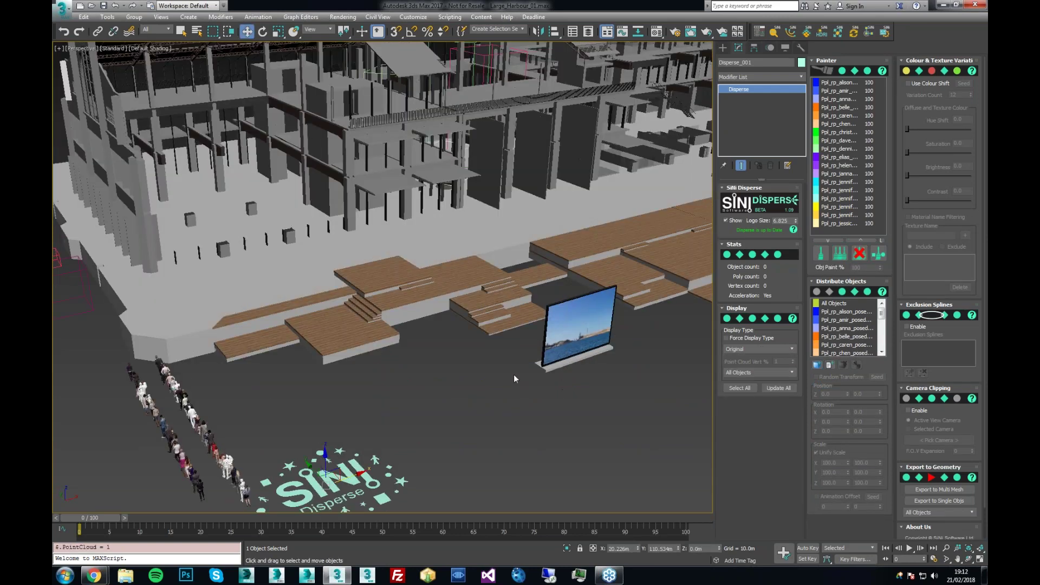
Step: Place single people on the harbour building's top terrace and along its upper corridors with the individual painter
scroll(516, 372, up, 5)
middle_drag(495, 356, 611, 374)
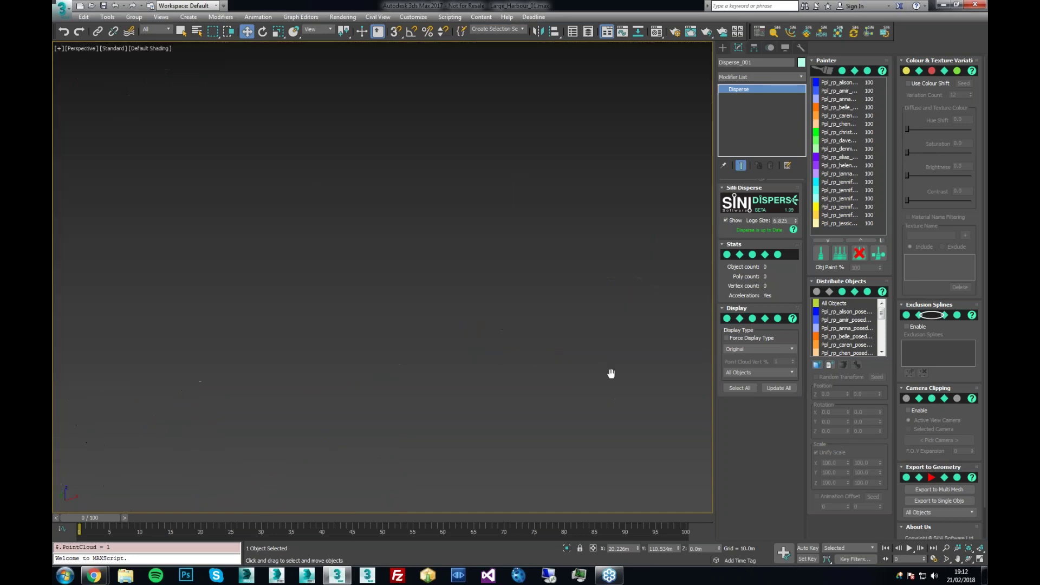
scroll(611, 373, down, 6)
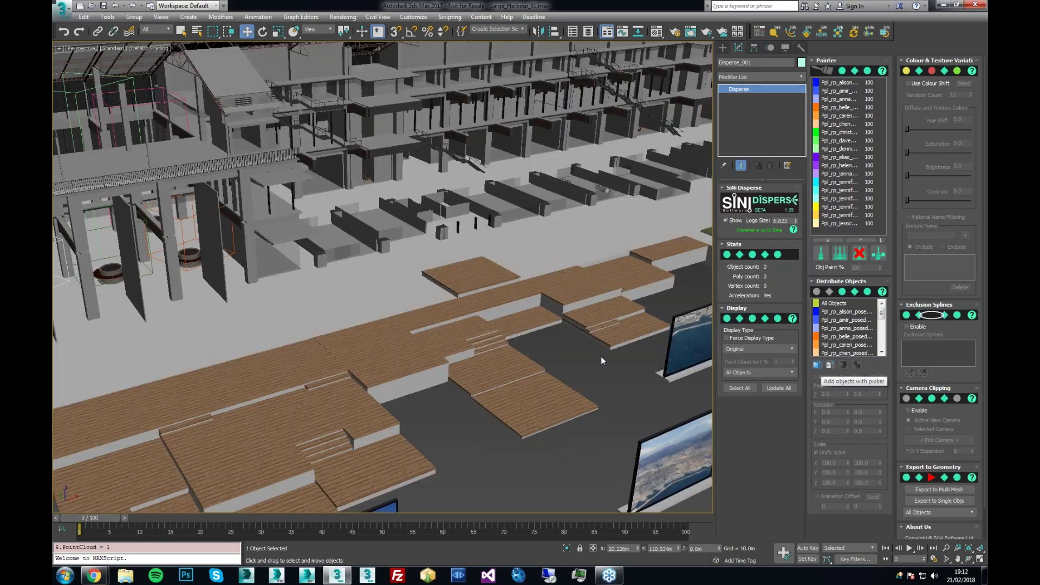
mouse_move(544, 329)
middle_down()
mouse_move(537, 356)
mouse_move(567, 363)
middle_up()
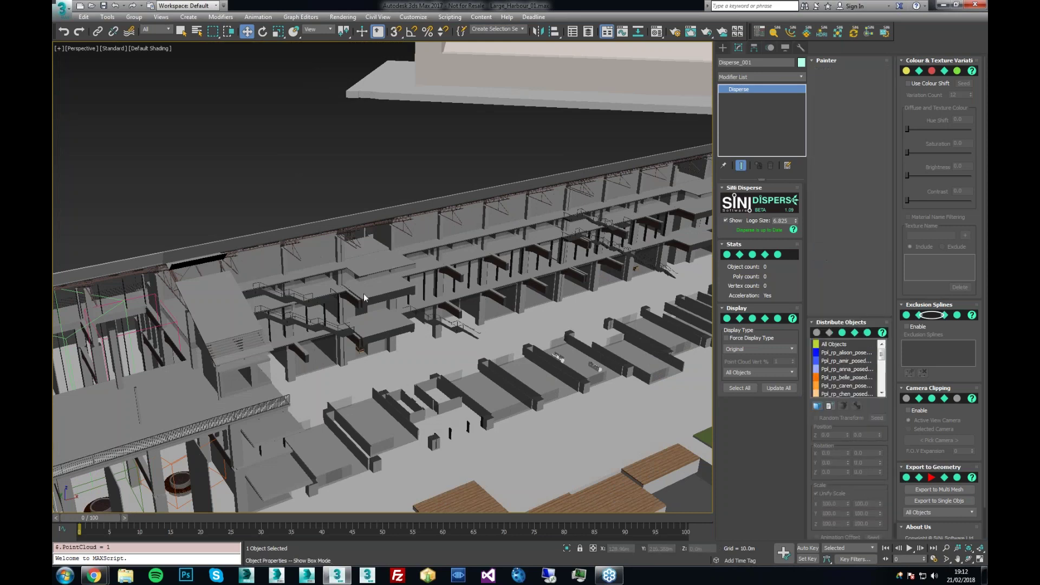
drag(381, 257, 420, 245)
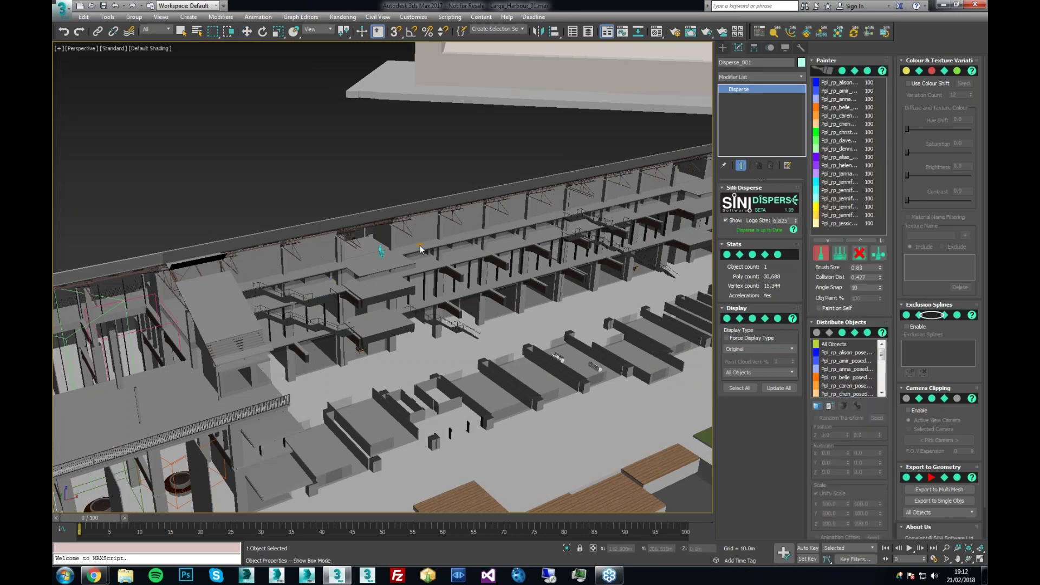
click(432, 270)
scroll(431, 269, up, 3)
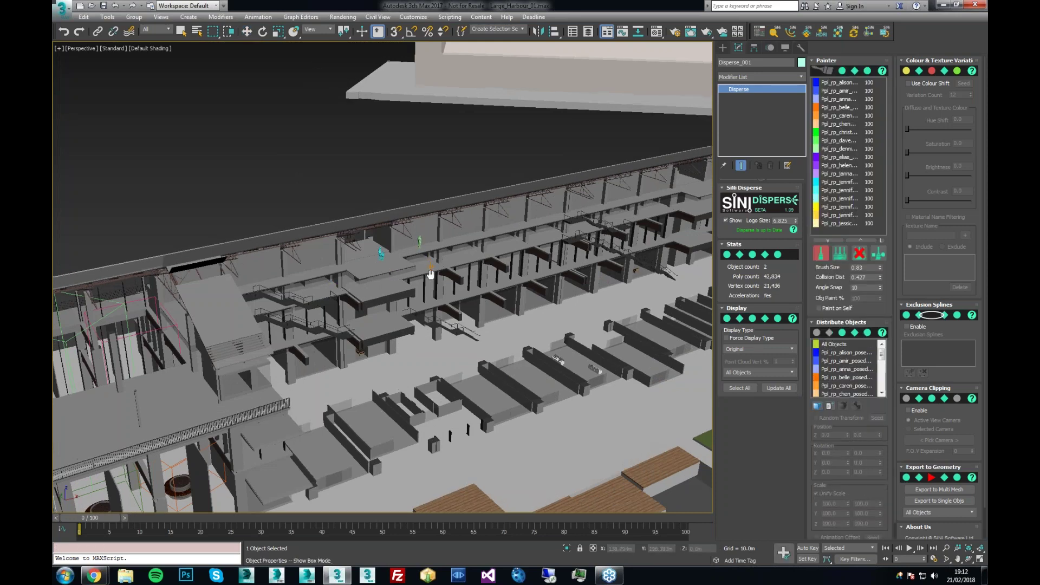
Step: Place single people on the building's middle and lower terraces and around the staircases
click(358, 307)
click(366, 304)
click(339, 365)
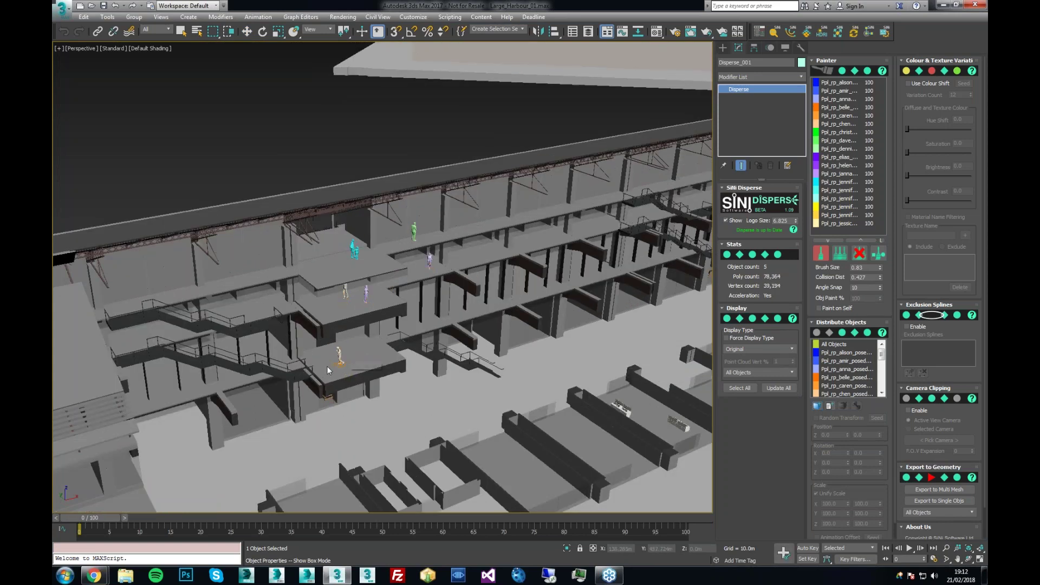
click(294, 376)
click(269, 310)
Step: Place single people on the ground floor on both sides of the low partition walls
alt+middle_drag(272, 307, 467, 442)
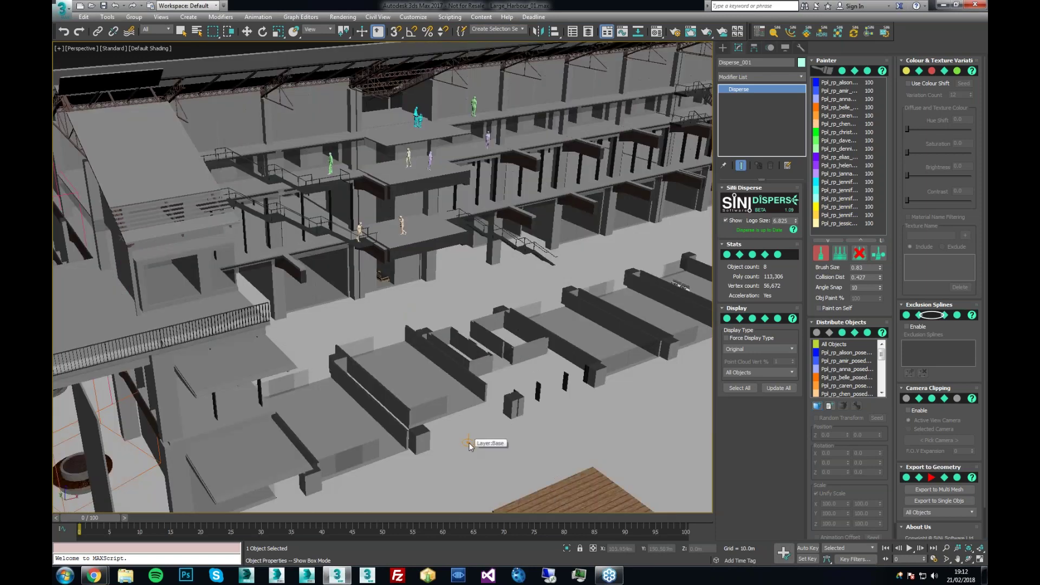
click(470, 443)
click(458, 462)
drag(336, 318, 494, 282)
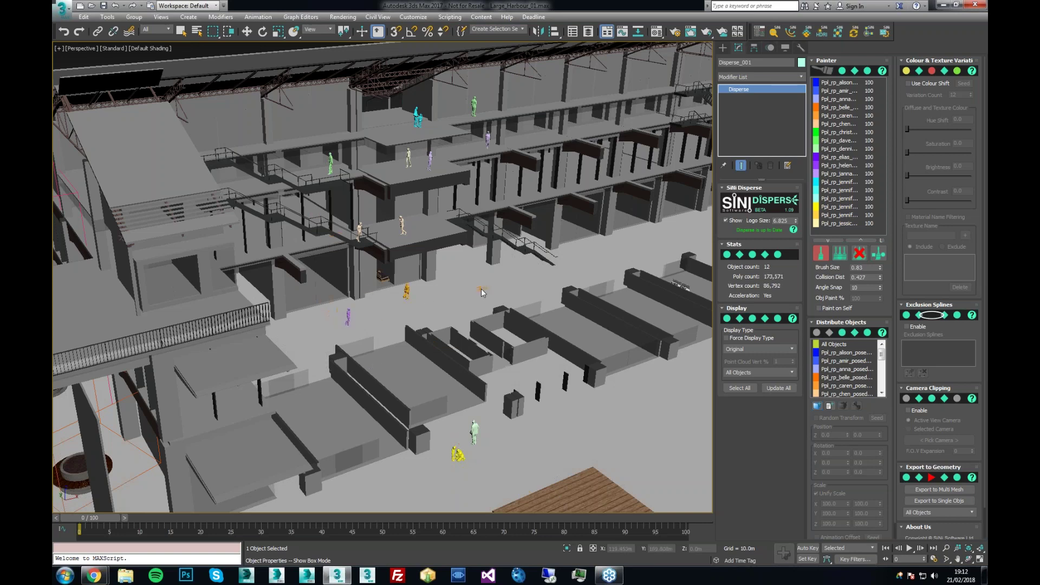
Step: Set the multi-object brush size to 31.307 and paint a spread-out group of people over the timber decks
mouse_move(537, 305)
middle_down()
mouse_move(606, 234)
mouse_move(582, 222)
mouse_move(588, 157)
middle_up()
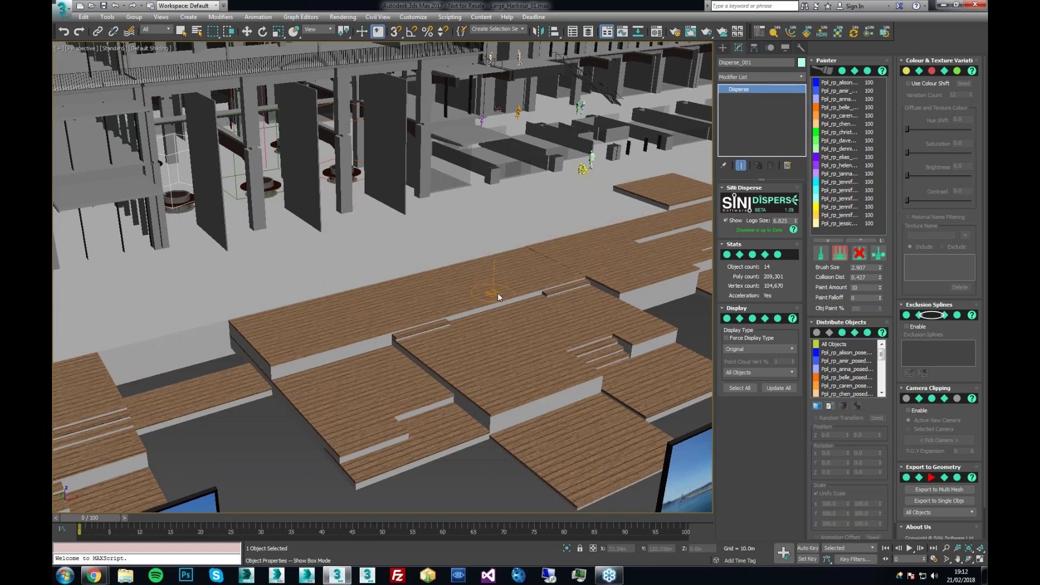
drag(880, 265, 866, 104)
click(411, 287)
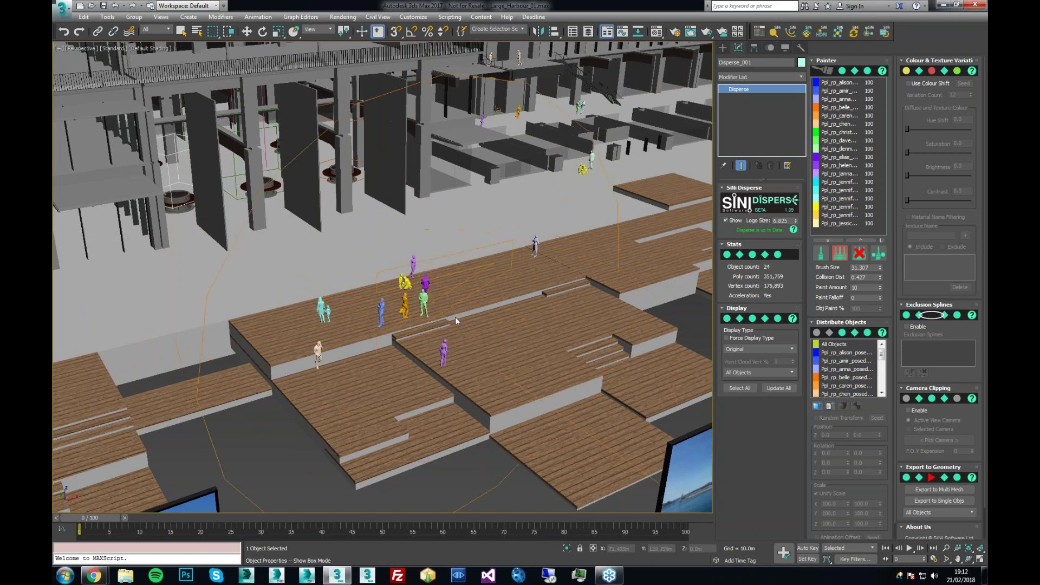
Step: Erase the single person standing at the edge of the front timber deck, using a much smaller erase brush
mouse_move(455, 317)
middle_down()
mouse_move(480, 318)
mouse_move(503, 301)
mouse_move(508, 189)
mouse_move(502, 245)
mouse_move(477, 271)
middle_up()
scroll(502, 245, up, 3)
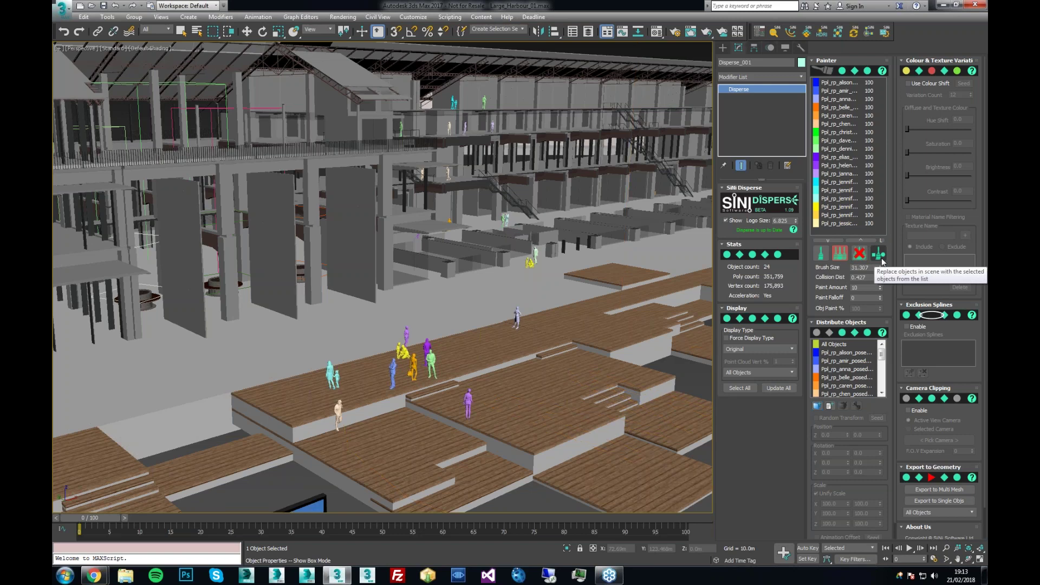
middle_drag(465, 382, 453, 363)
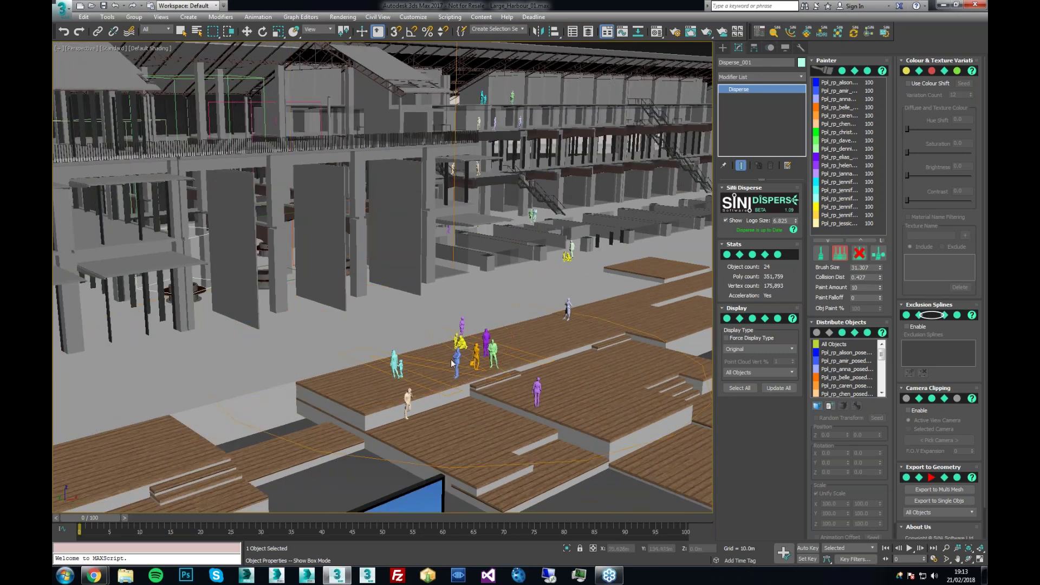
click(860, 253)
drag(880, 267, 876, 442)
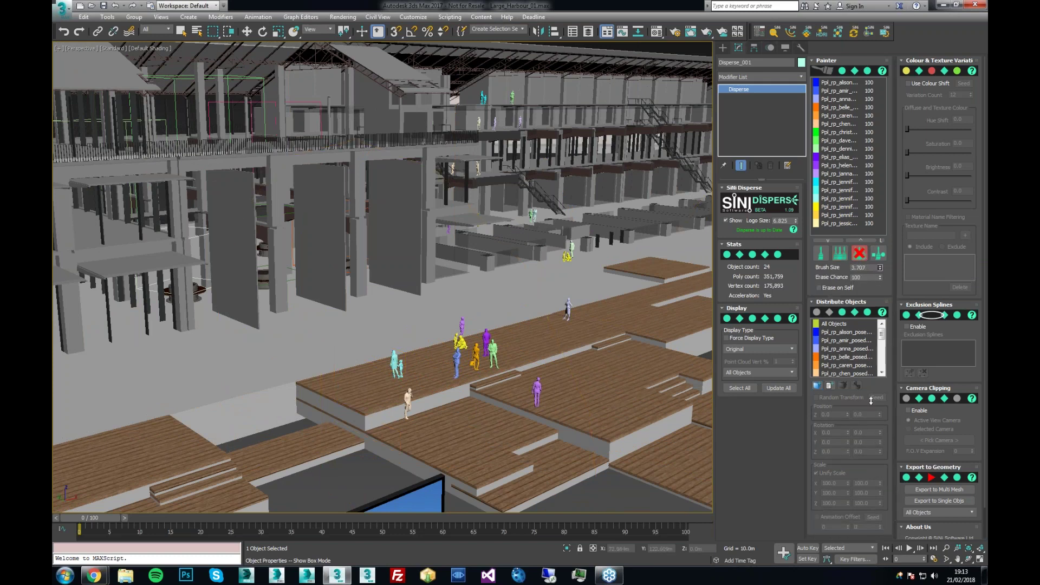
click(413, 418)
Step: Paint groups of people on the quay in front of the building and over the stepped timber decks
middle_drag(423, 420, 642, 432)
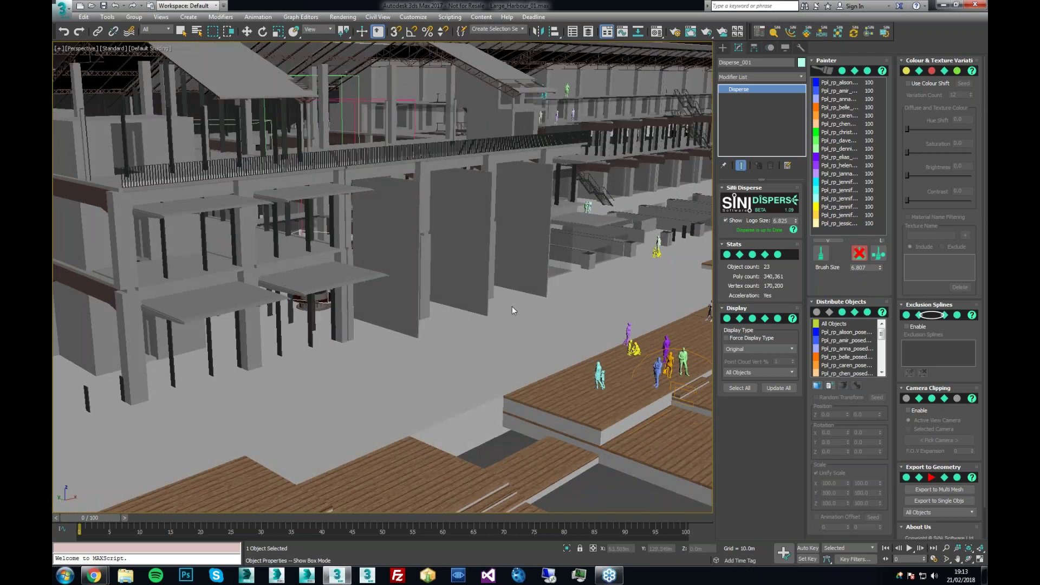
click(449, 345)
click(288, 445)
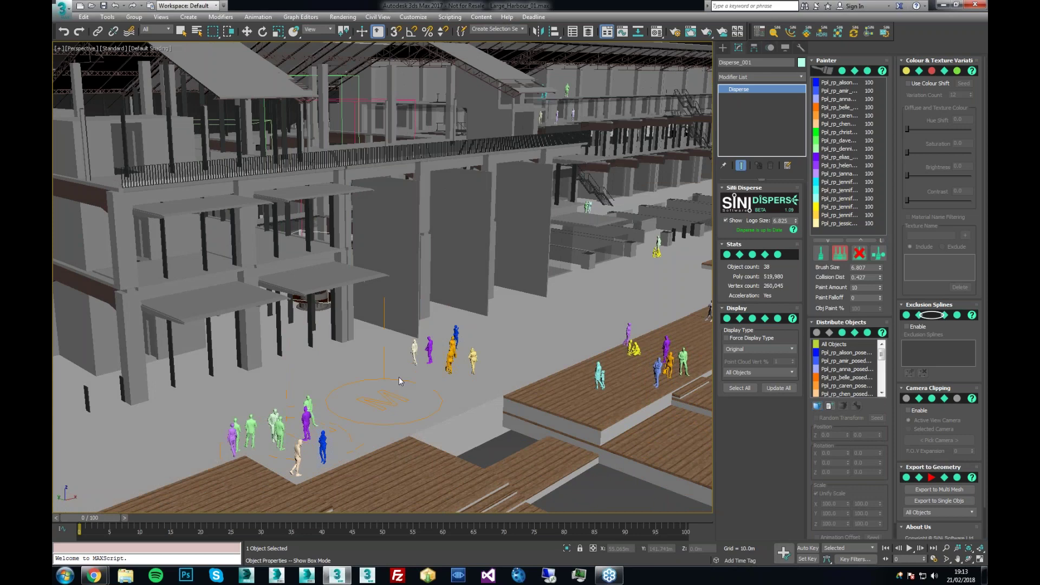
alt+middle_drag(398, 376, 323, 414)
click(323, 414)
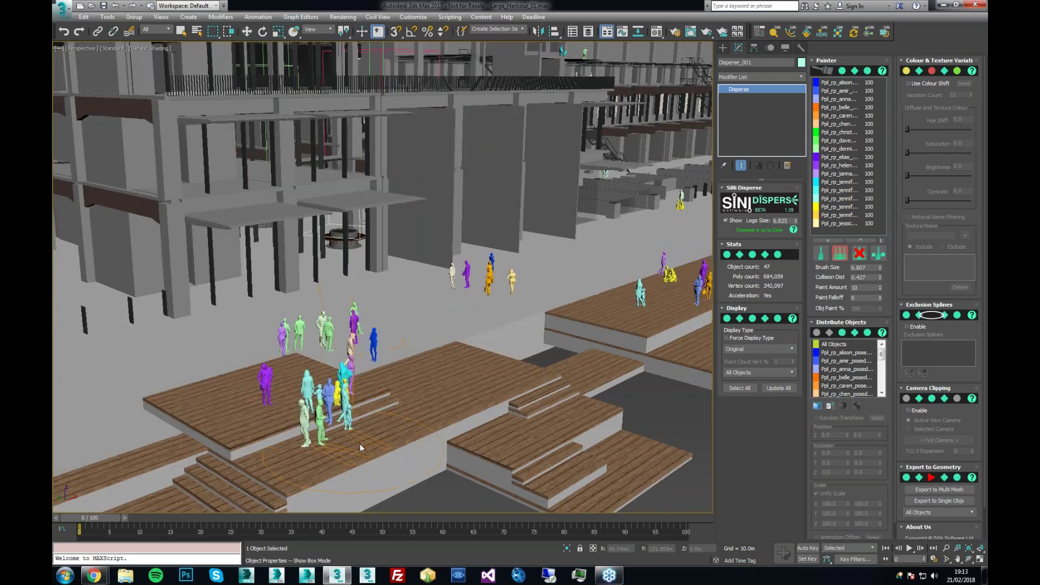
mouse_move(360, 444)
alt+middle_down()
mouse_move(388, 438)
mouse_move(378, 433)
alt+middle_up()
click(379, 433)
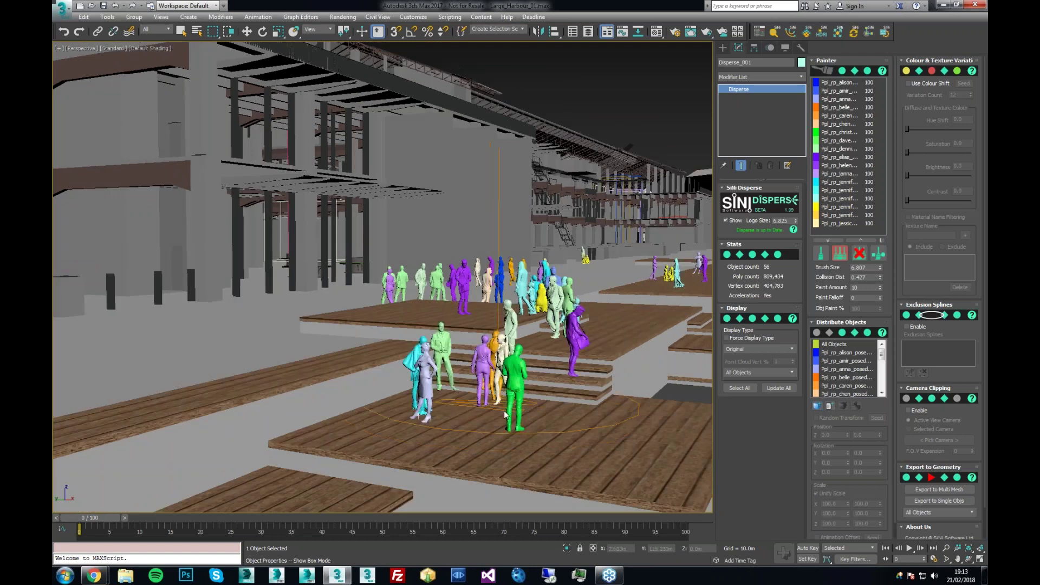
Step: Paint small crowds across the ground floor around the low partition walls and below the corridors
alt+middle_drag(556, 430, 497, 243)
scroll(497, 243, down, 3)
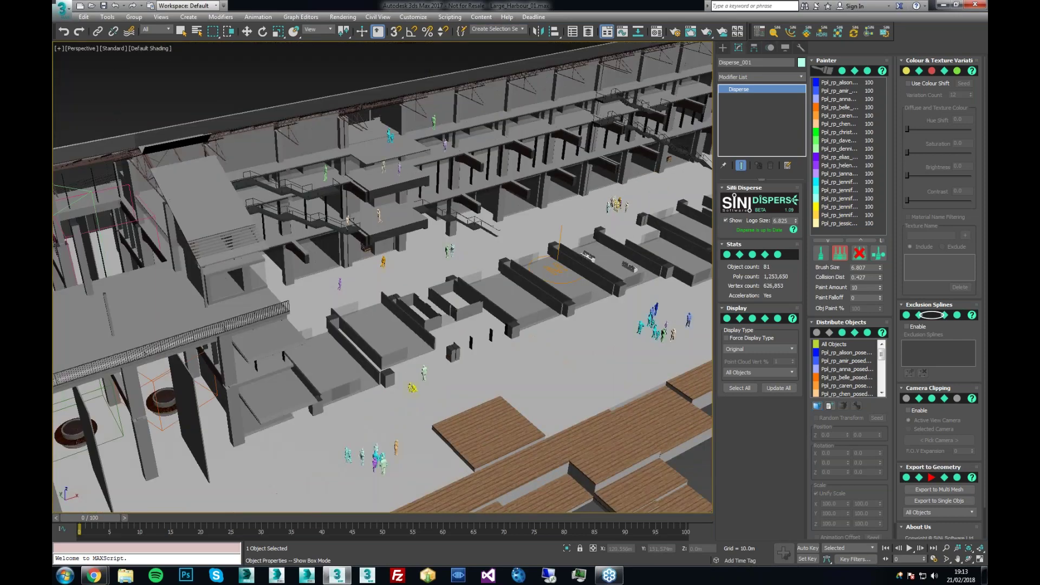
scroll(497, 242, up, 2)
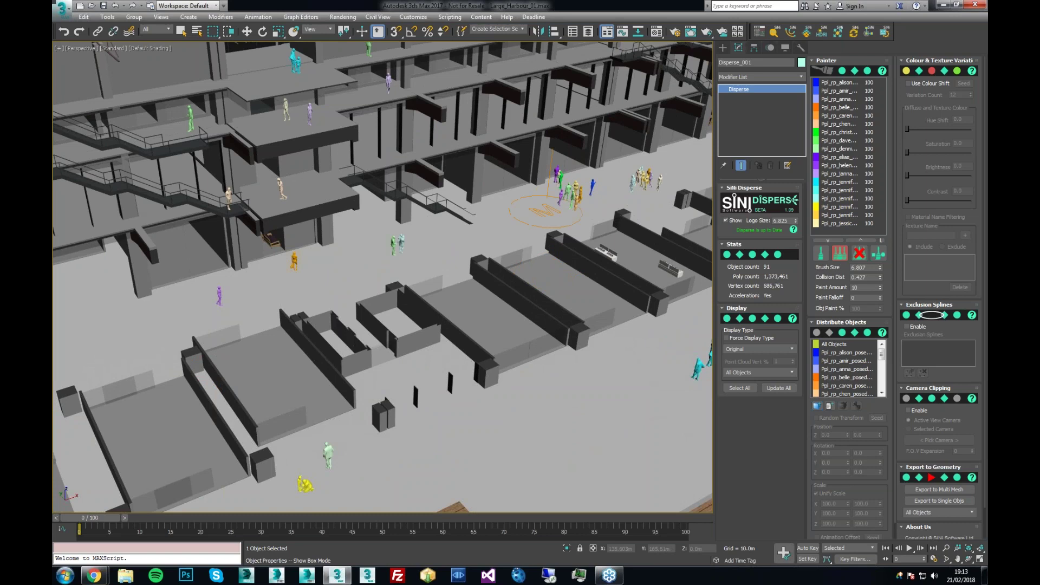
middle_drag(544, 209, 577, 240)
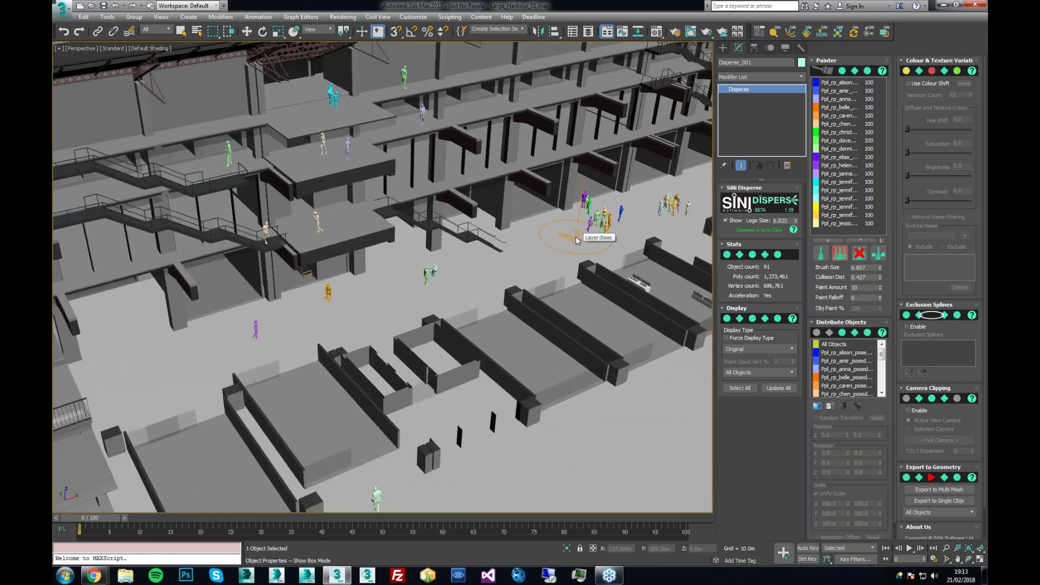
Step: Paint a dense crowd on the open floor between the low partition walls and the timber deck
click(859, 254)
mouse_move(585, 284)
middle_down()
mouse_move(531, 297)
mouse_move(534, 270)
middle_up()
click(840, 253)
mouse_move(583, 350)
mouse_down()
mouse_move(411, 353)
mouse_move(418, 372)
mouse_move(596, 374)
mouse_up()
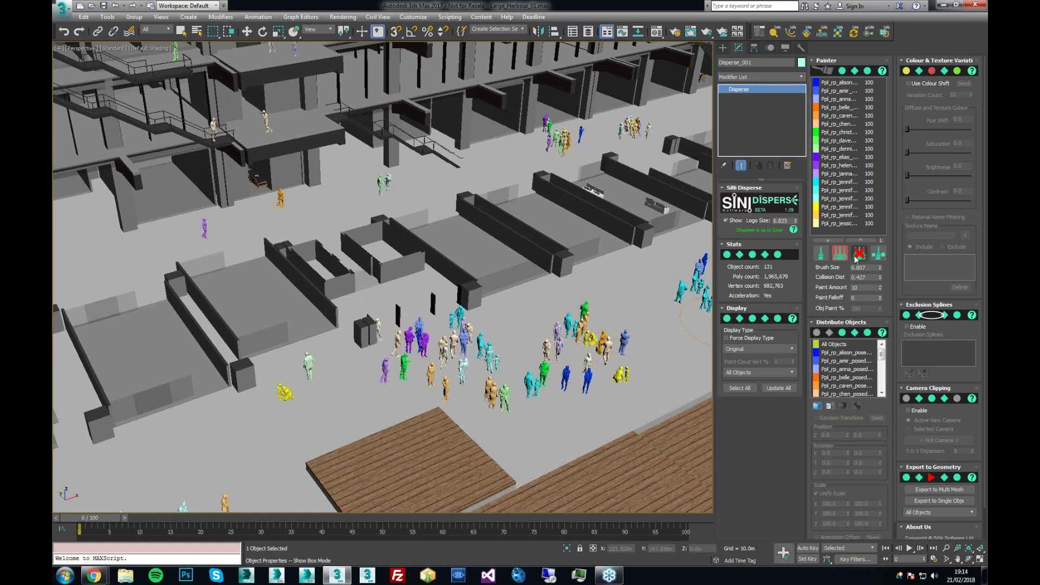
Step: Thin out the dense crowd between the low partition walls and the timber deck using the erase brush with an Erase Chance of 13
click(860, 254)
drag(880, 279, 880, 324)
mouse_move(601, 347)
mouse_down()
mouse_move(515, 369)
mouse_move(449, 362)
mouse_move(490, 366)
mouse_up()
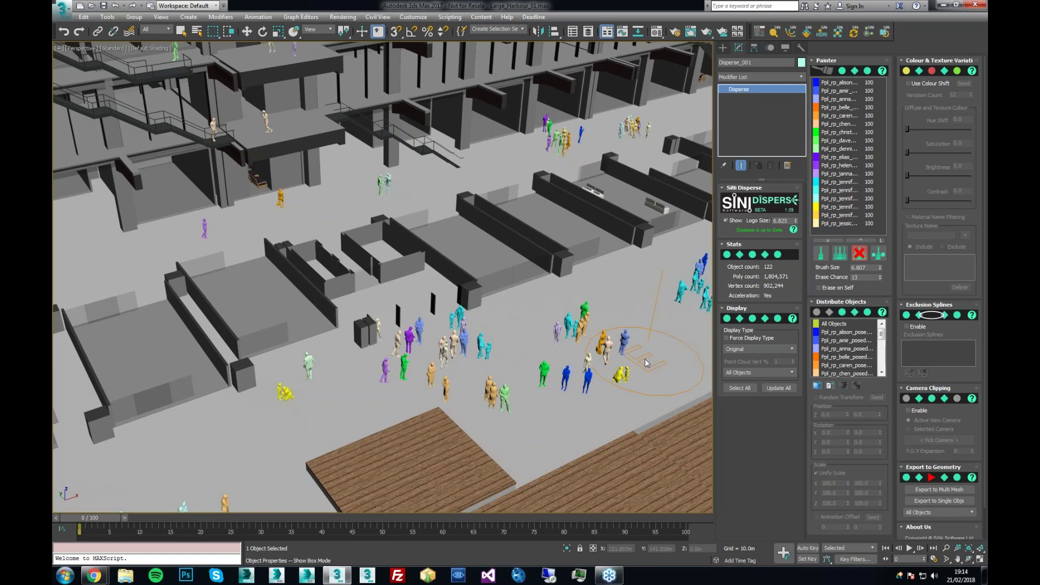
middle_drag(419, 360, 486, 327)
mouse_move(486, 328)
mouse_down()
mouse_move(455, 314)
mouse_move(469, 347)
mouse_up()
middle_drag(468, 342, 572, 307)
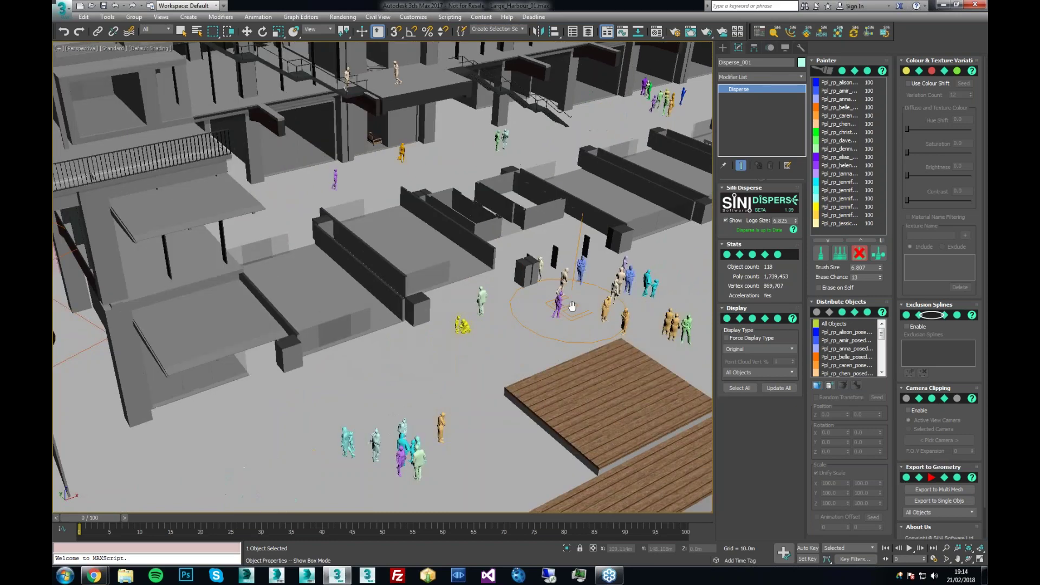
Step: Examine the painted people on the building's floors, the quay and the stepped timber decks from several angles
scroll(572, 307, down, 4)
scroll(528, 332, up, 3)
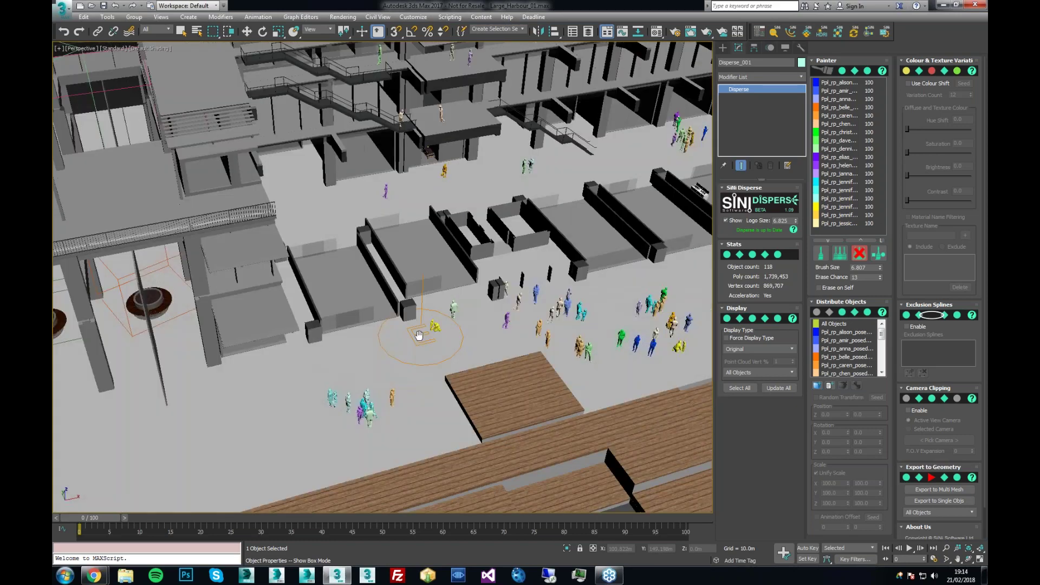
scroll(419, 335, up, 2)
alt+middle_drag(514, 326, 555, 384)
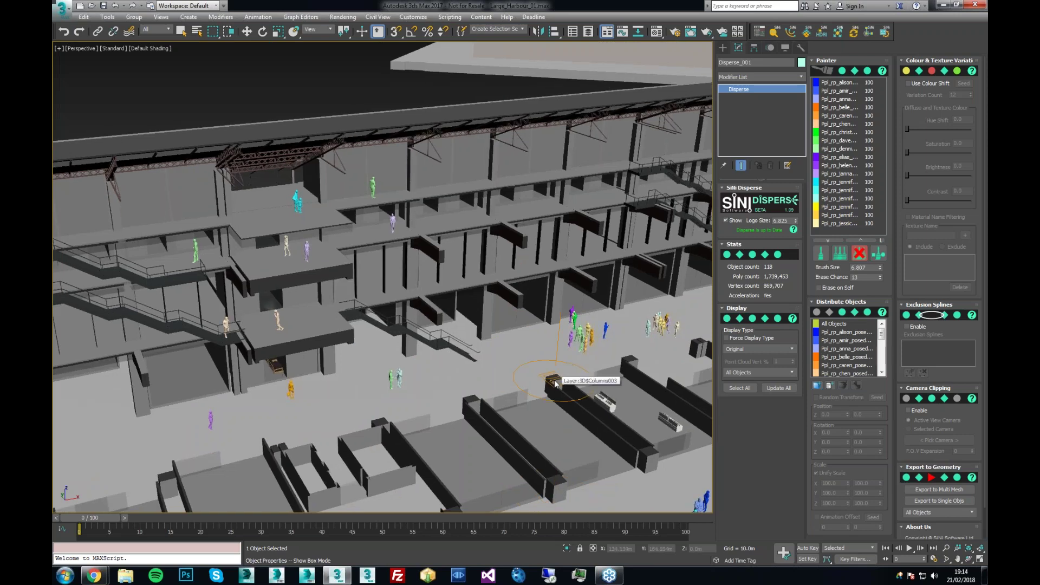
middle_drag(465, 296, 643, 221)
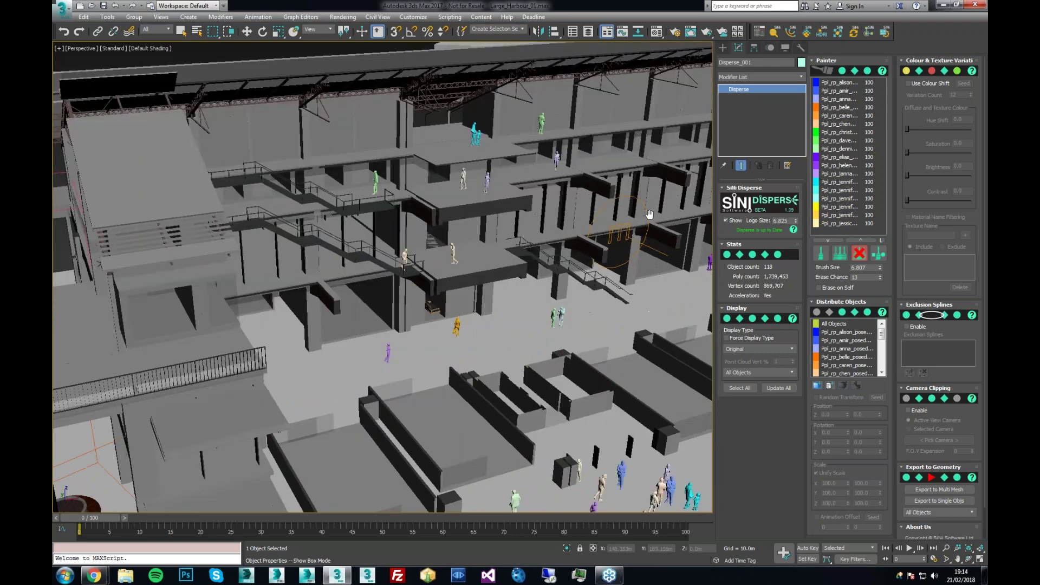
scroll(635, 302, down, 5)
scroll(635, 301, up, 4)
middle_drag(635, 302, 672, 142)
scroll(289, 382, down, 3)
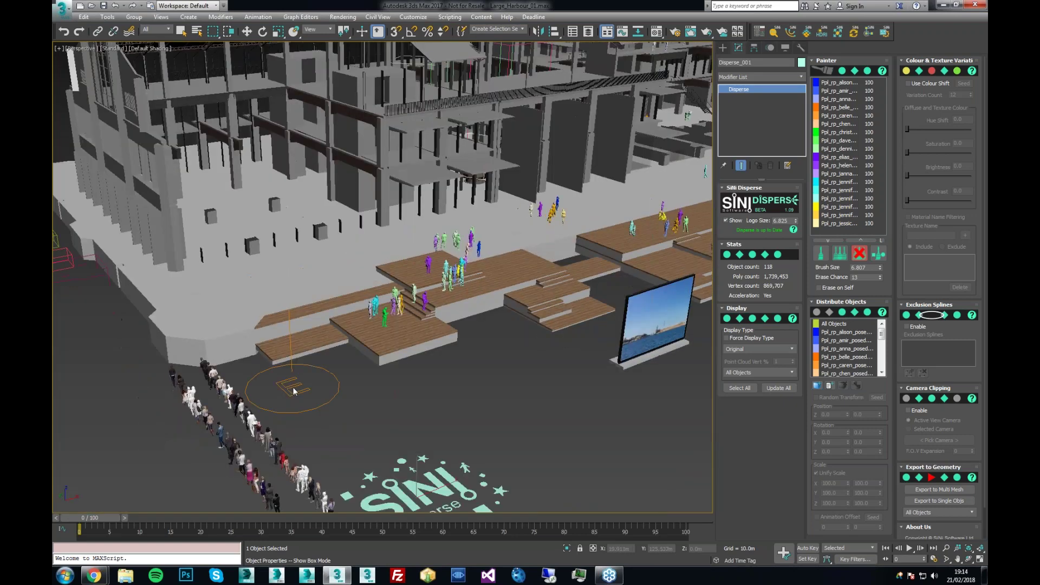
scroll(495, 434, up, 4)
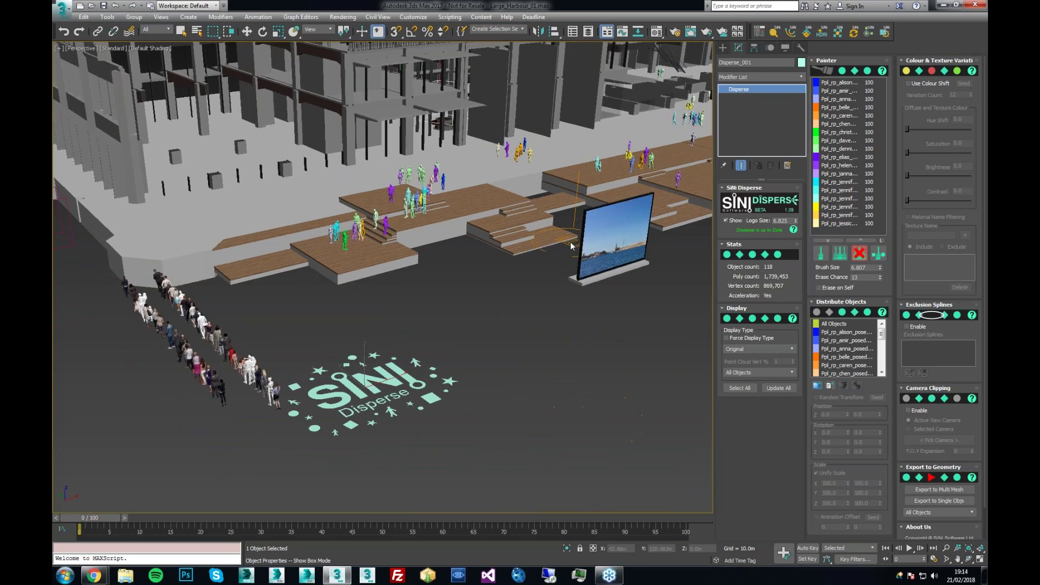
scroll(569, 252, up, 1)
alt+middle_drag(569, 252, 556, 270)
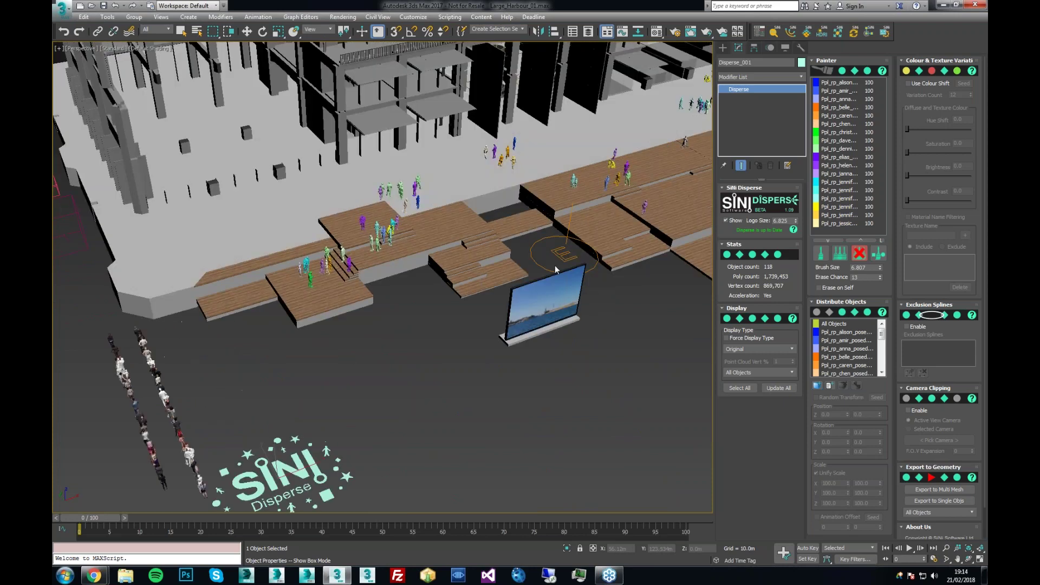
scroll(523, 269, up, 3)
scroll(522, 269, up, 2)
scroll(880, 355, down, 2)
scroll(881, 355, up, 2)
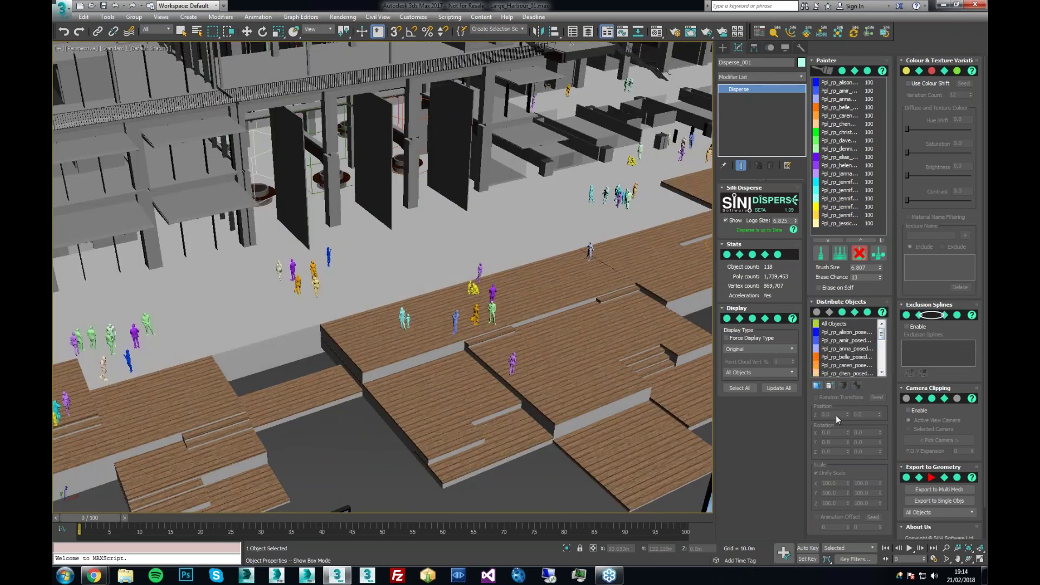
Step: Randomise the uniform scale of all distributed objects between 94 and 113, and try a Z rotation of 130 before resetting it
click(835, 324)
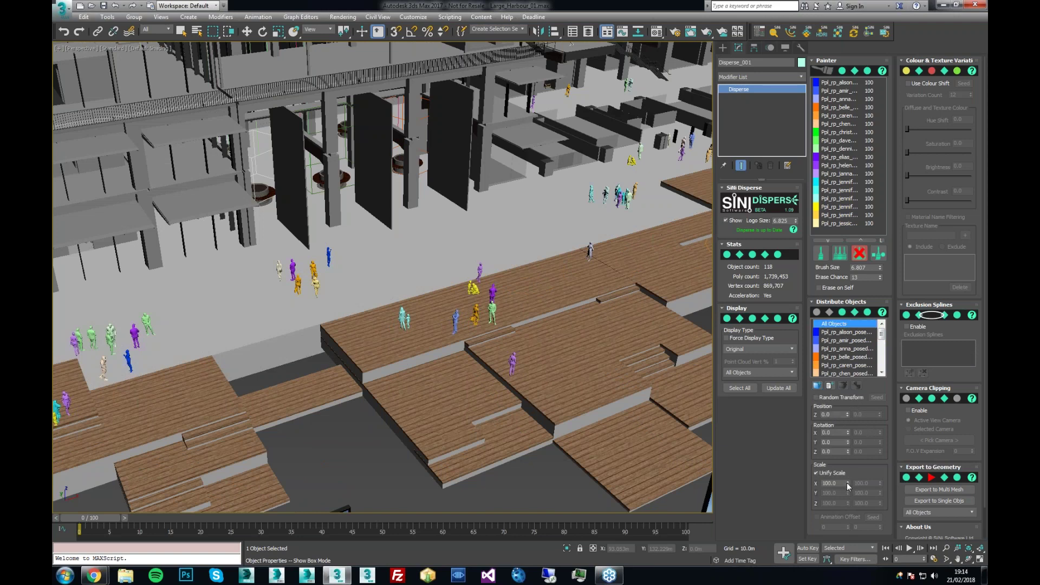
drag(848, 483, 825, 439)
click(816, 398)
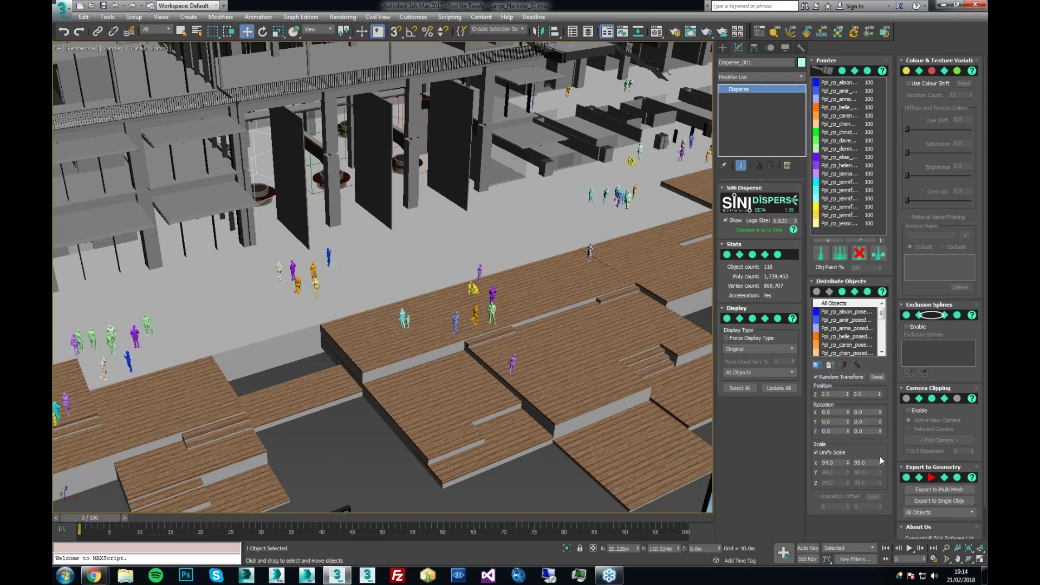
drag(880, 454, 880, 453)
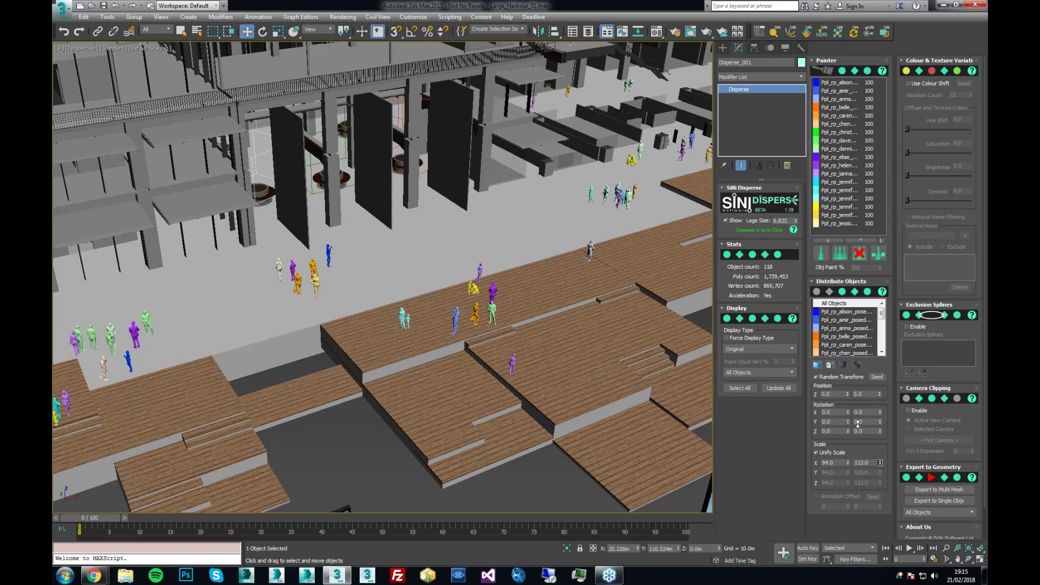
drag(848, 431, 846, 419)
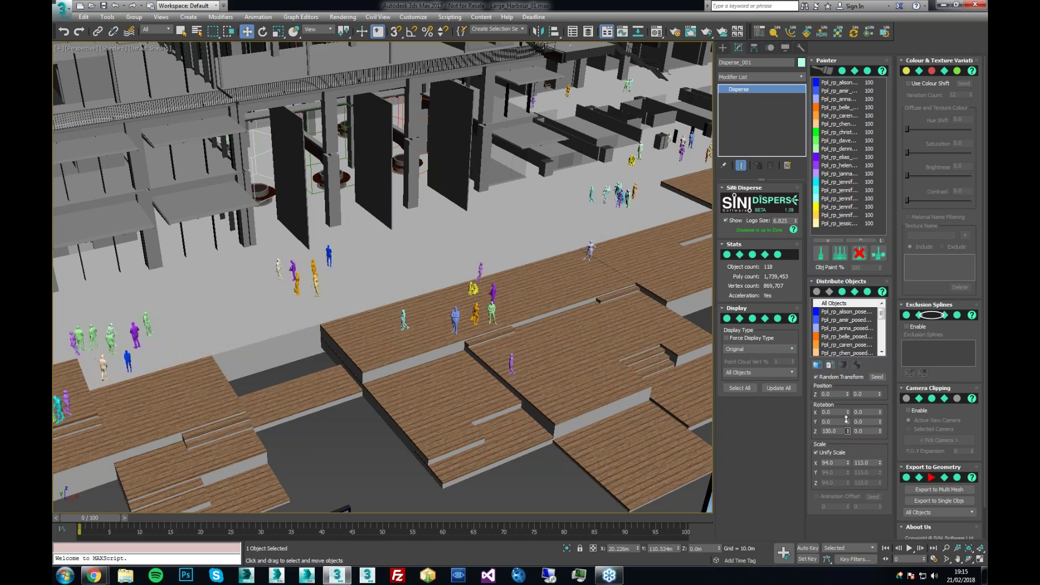
right_click(849, 430)
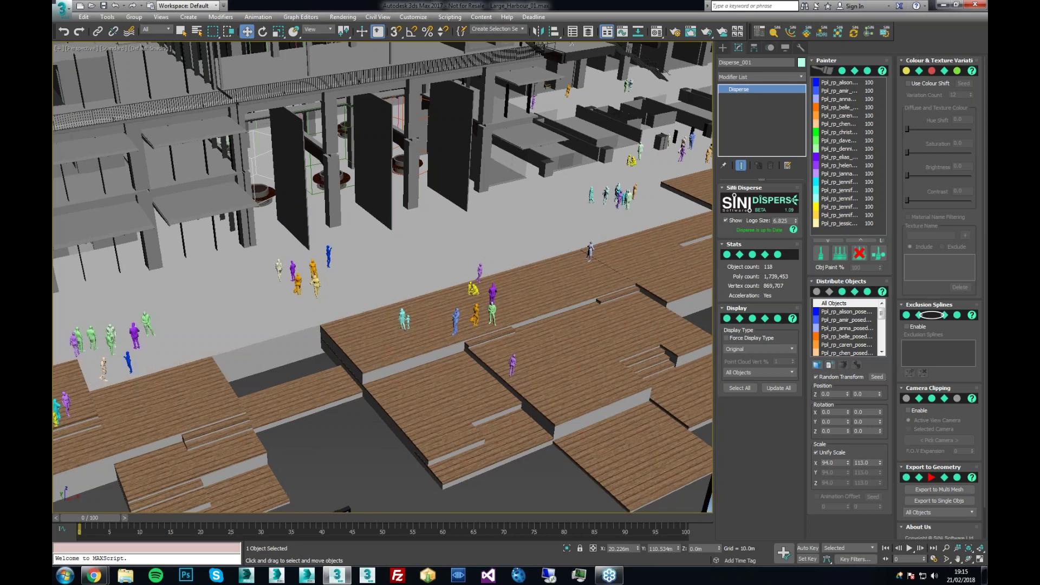
Step: Inspect the size variation of the people across the upper floors, the ground floor and around the low partition walls
scroll(559, 81, up, 3)
middle_drag(558, 81, 527, 267)
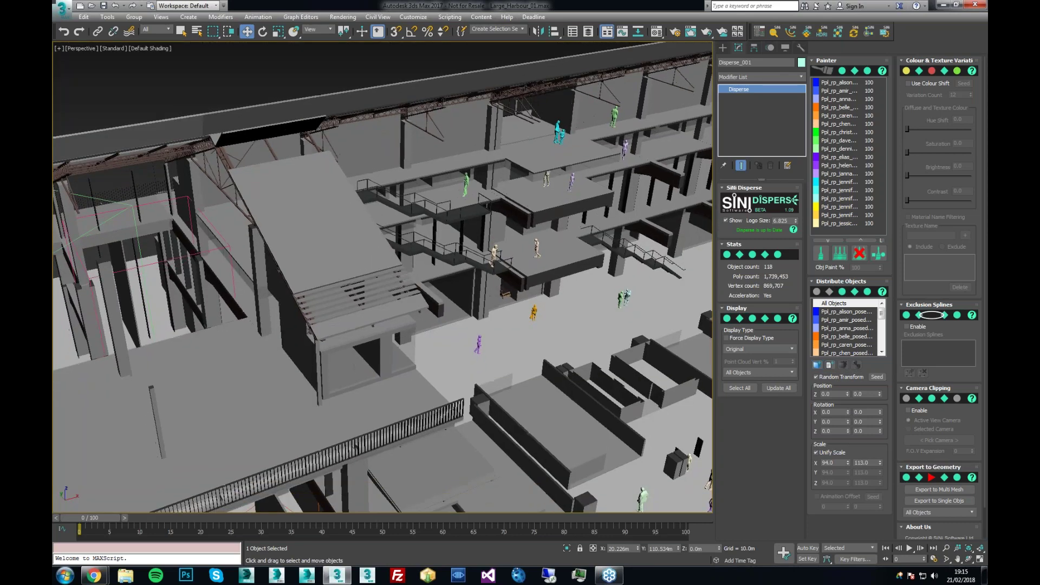
middle_drag(651, 406, 635, 369)
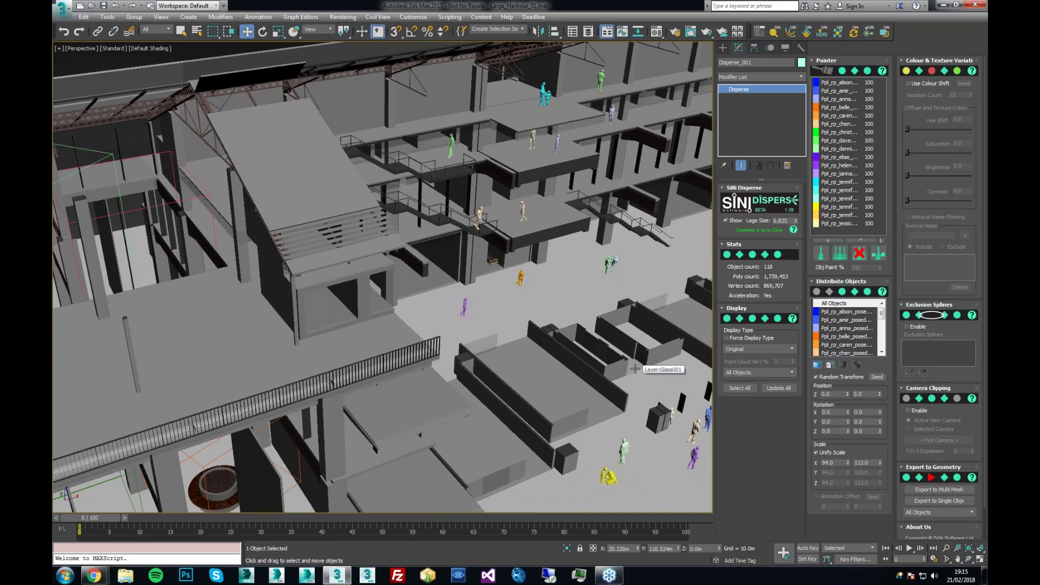
middle_drag(635, 369, 505, 219)
scroll(883, 326, down, 1)
scroll(880, 320, up, 2)
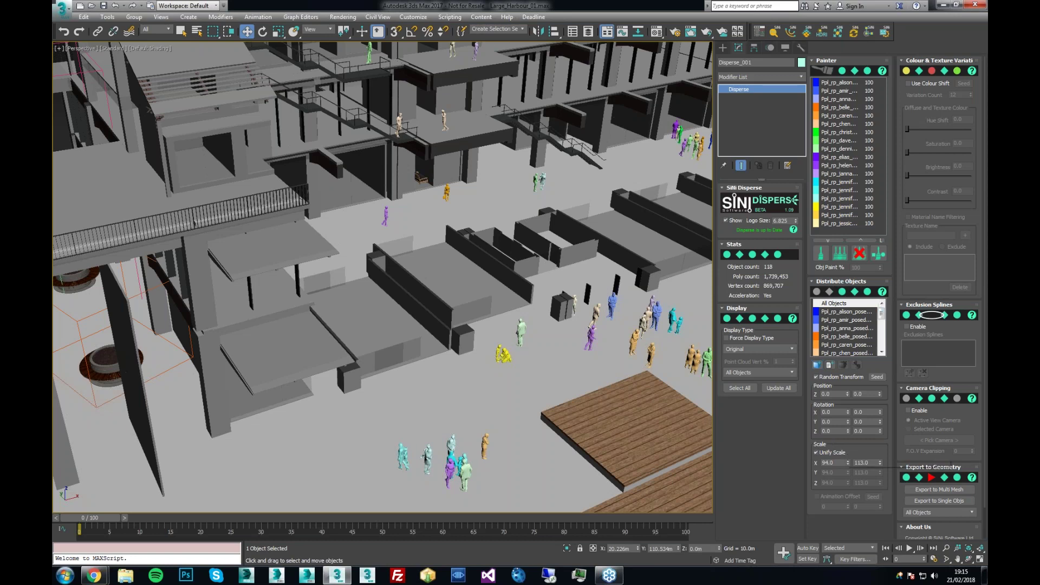
alt+middle_drag(456, 434, 461, 353)
alt+middle_drag(347, 380, 376, 522)
scroll(547, 200, up, 4)
middle_drag(547, 201, 458, 293)
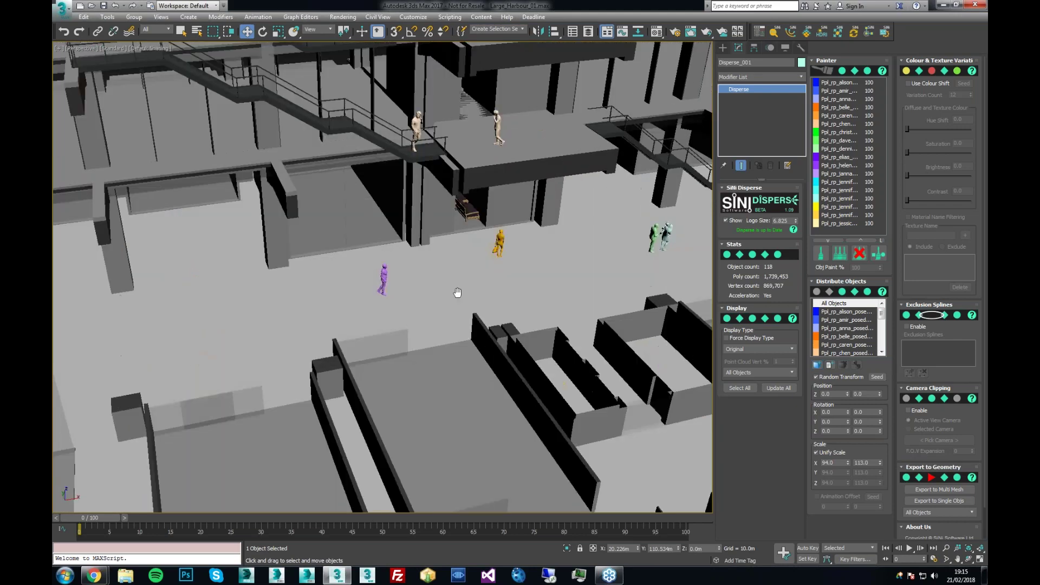
scroll(459, 317, down, 5)
scroll(459, 317, down, 3)
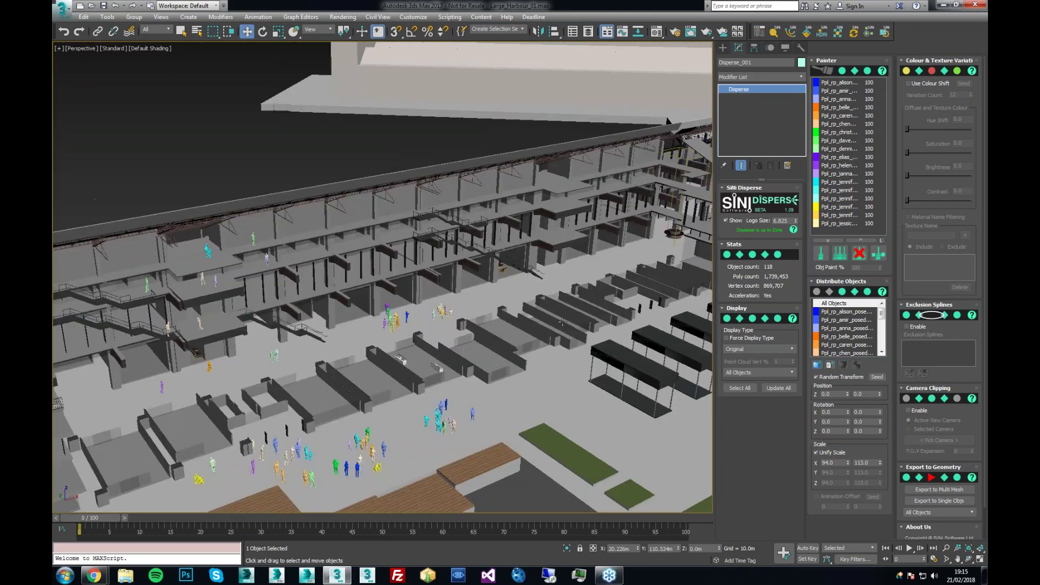
scroll(563, 322, up, 6)
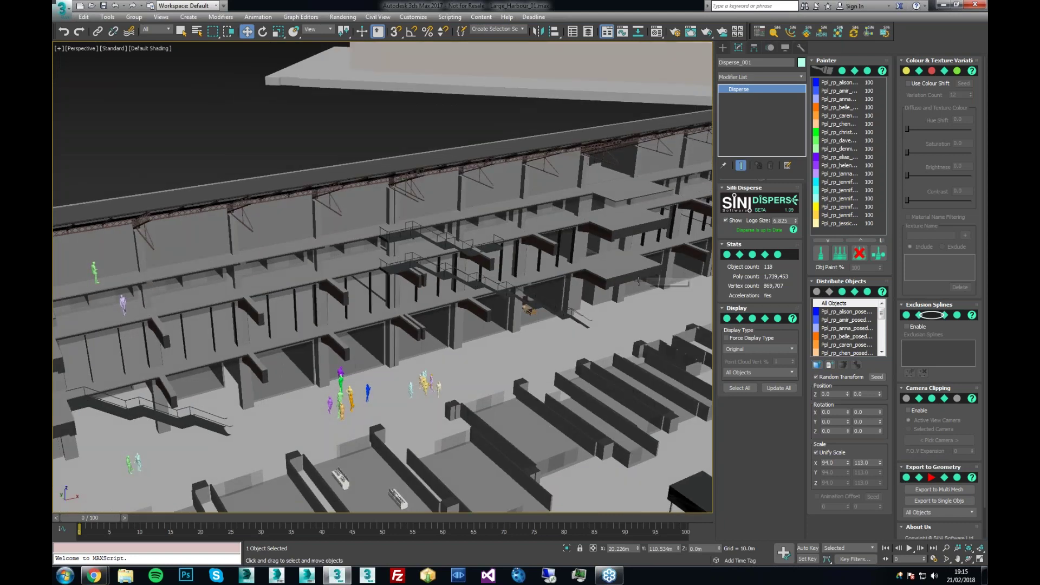
middle_drag(249, 163, 331, 109)
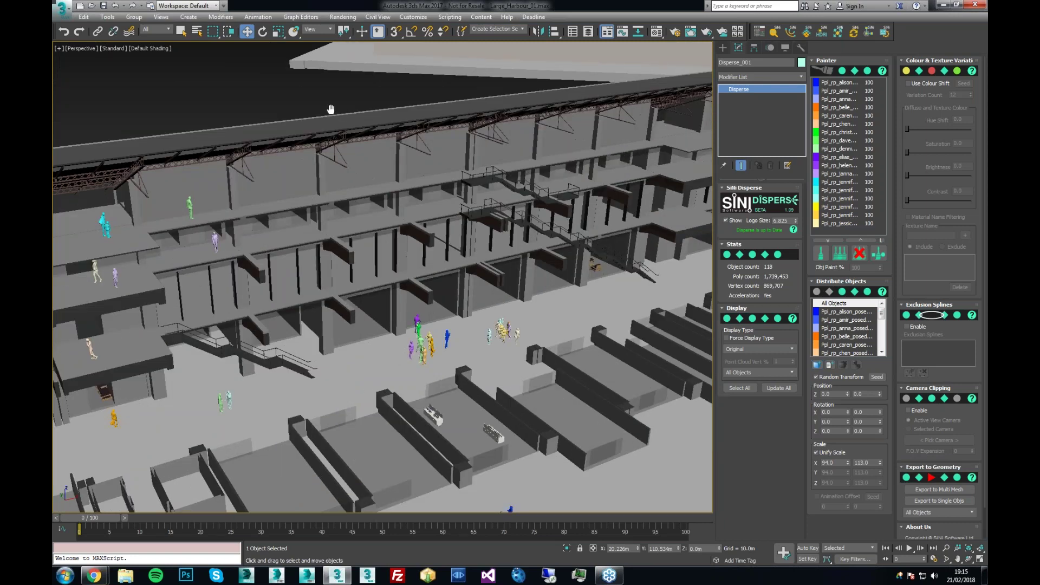
scroll(330, 110, down, 3)
Step: Open the Disperse_Scene_01 file without saving the harbour scene, adopting the file's unit scale
click(63, 9)
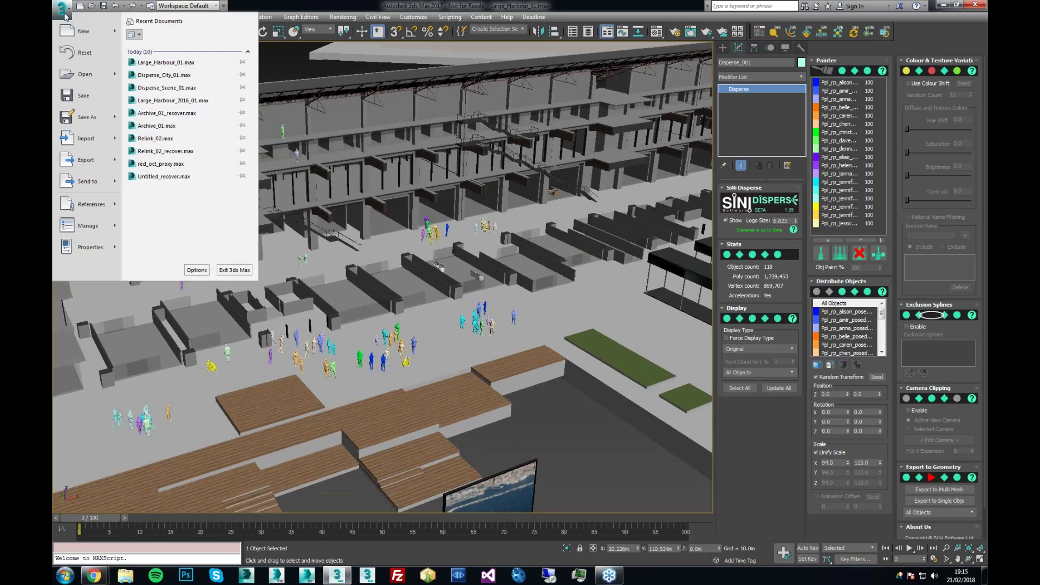
click(78, 75)
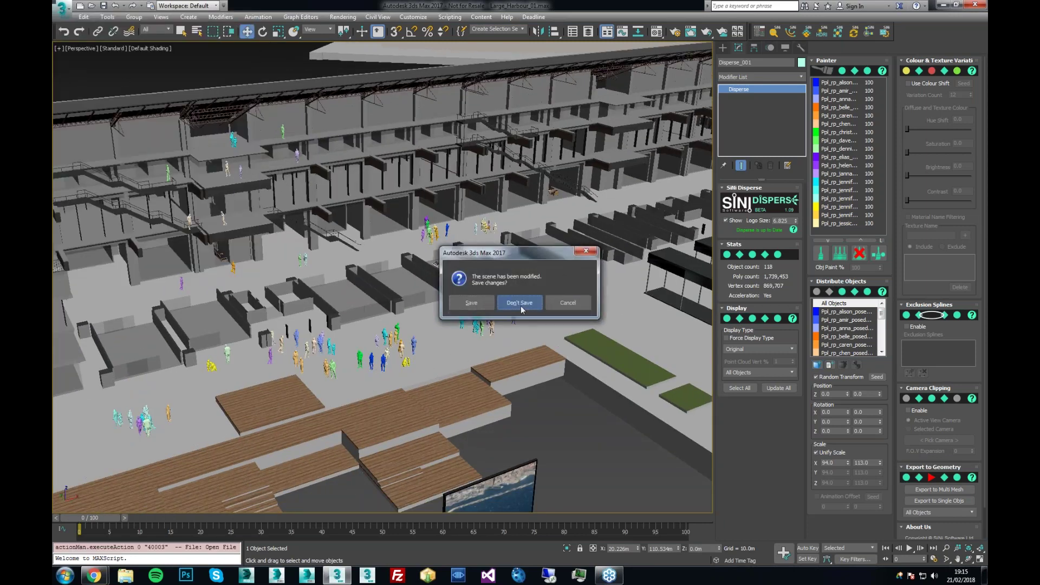
key(Return)
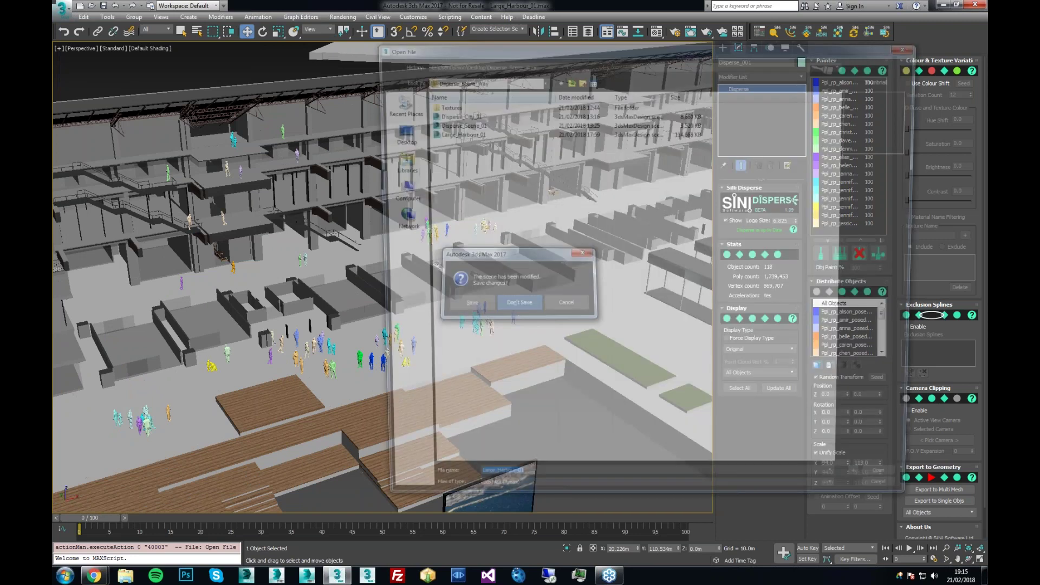
click(425, 124)
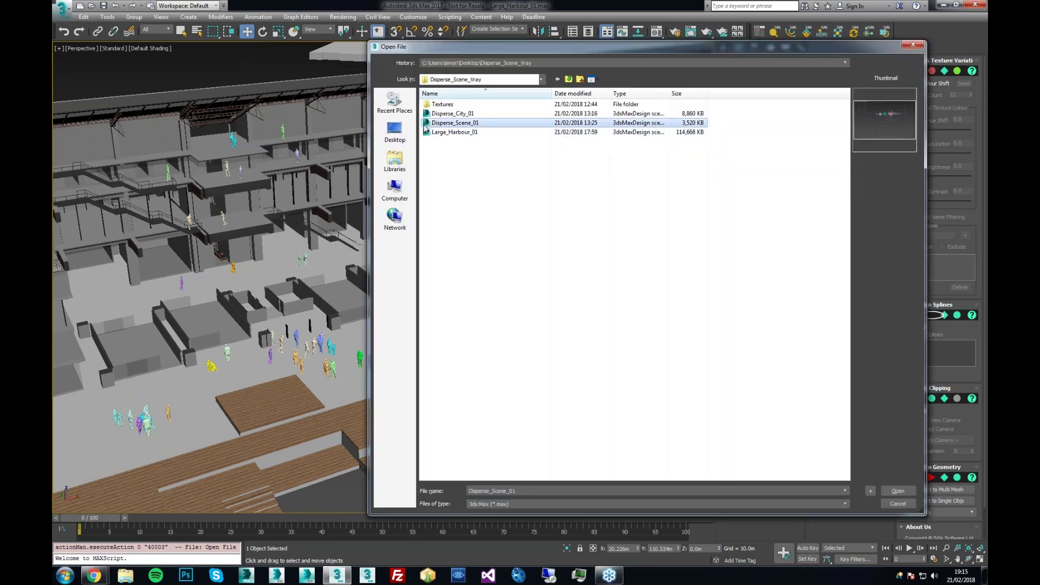
double_click(425, 123)
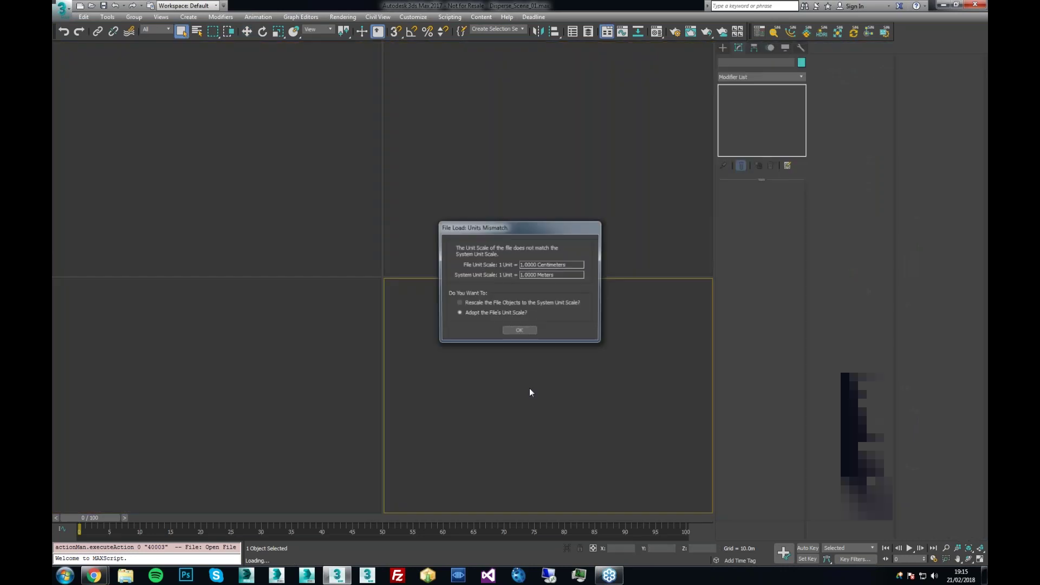
click(527, 332)
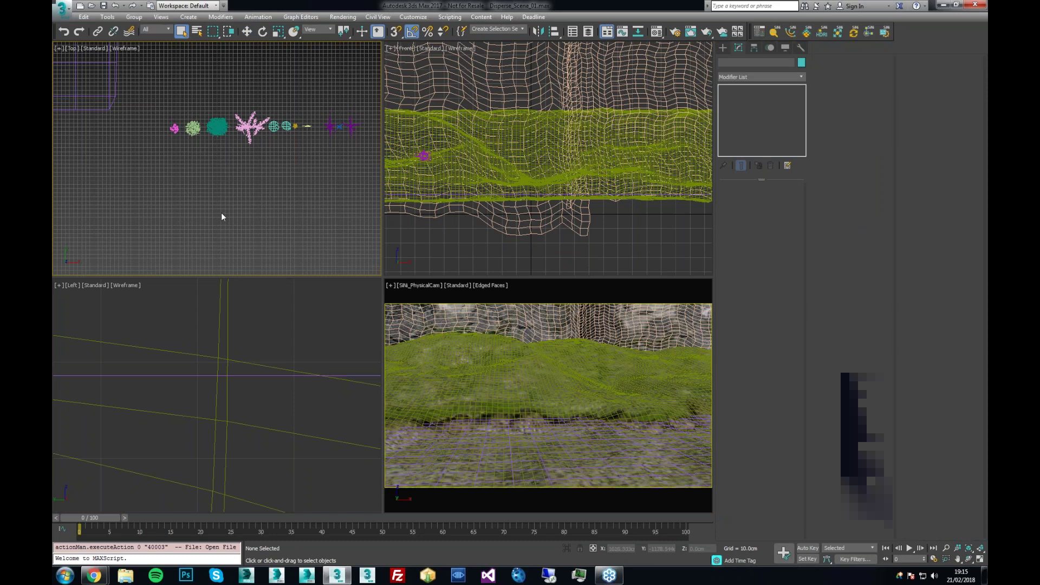
Step: Maximise the SiNi_PhysicalCam view and start rendering the bare riverbank landscape
middle_drag(221, 217, 218, 220)
middle_click(553, 417)
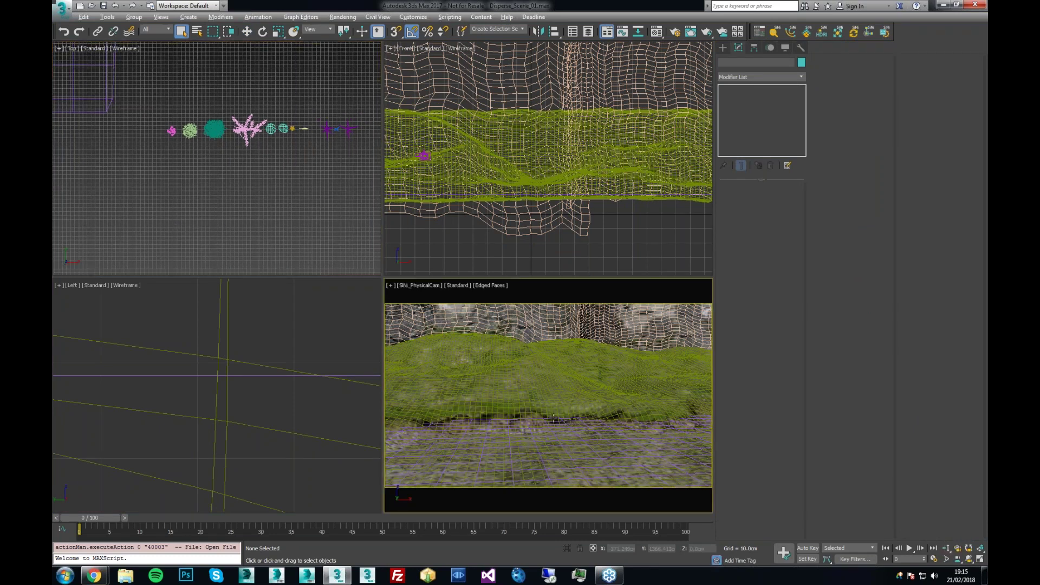
key(alt+w)
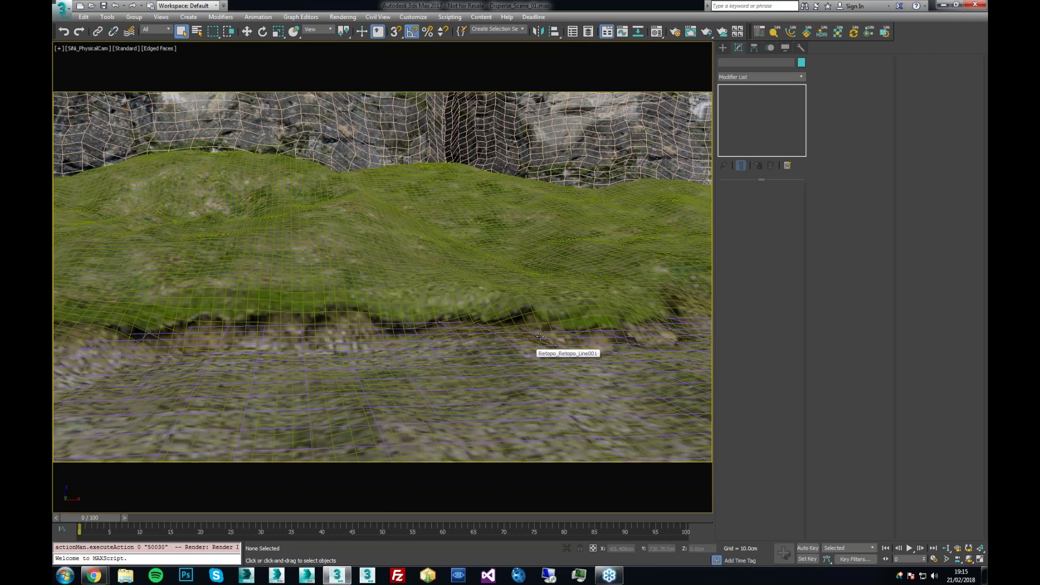
key(shift+q)
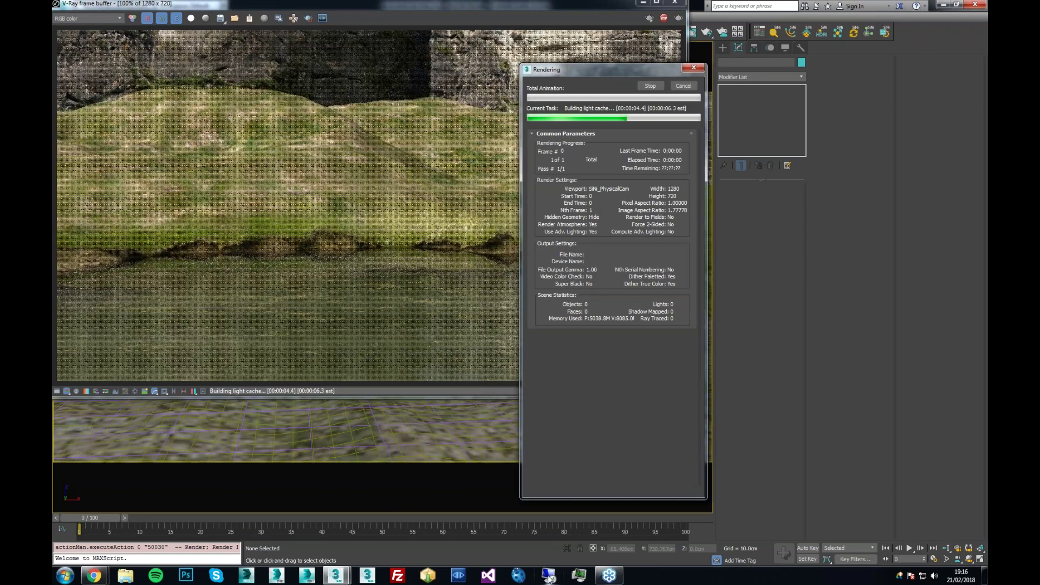
Step: Switch to Windows Task Manager to check the processor load during the render, and close it
click(548, 576)
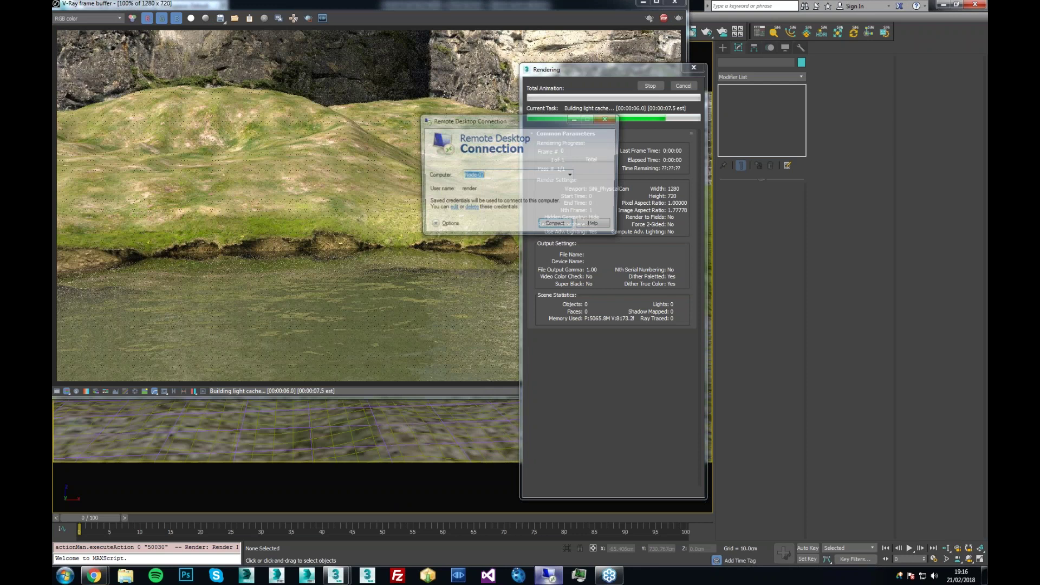
drag(649, 75, 670, 75)
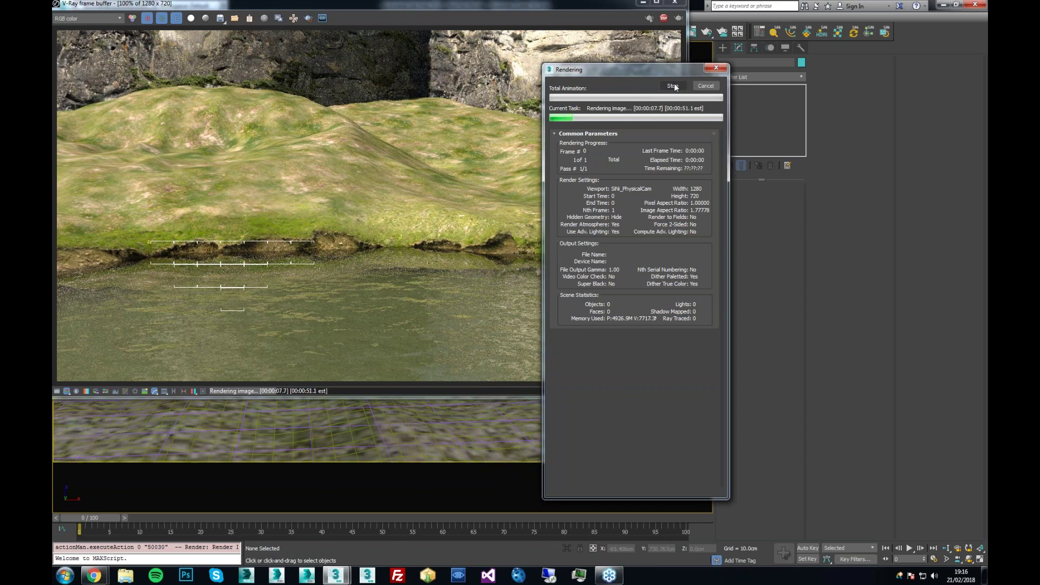
click(579, 576)
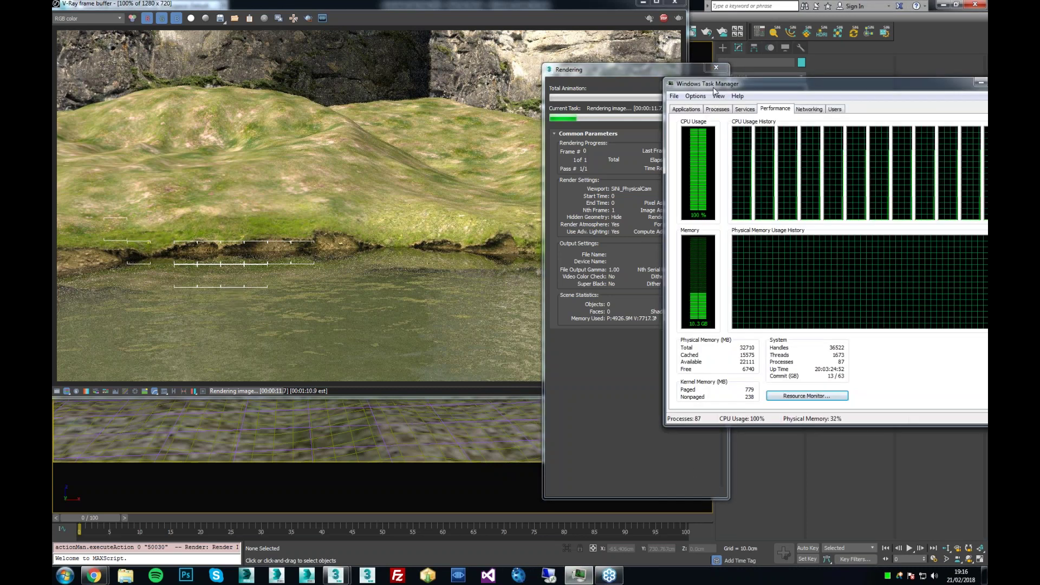
drag(796, 84, 390, 93)
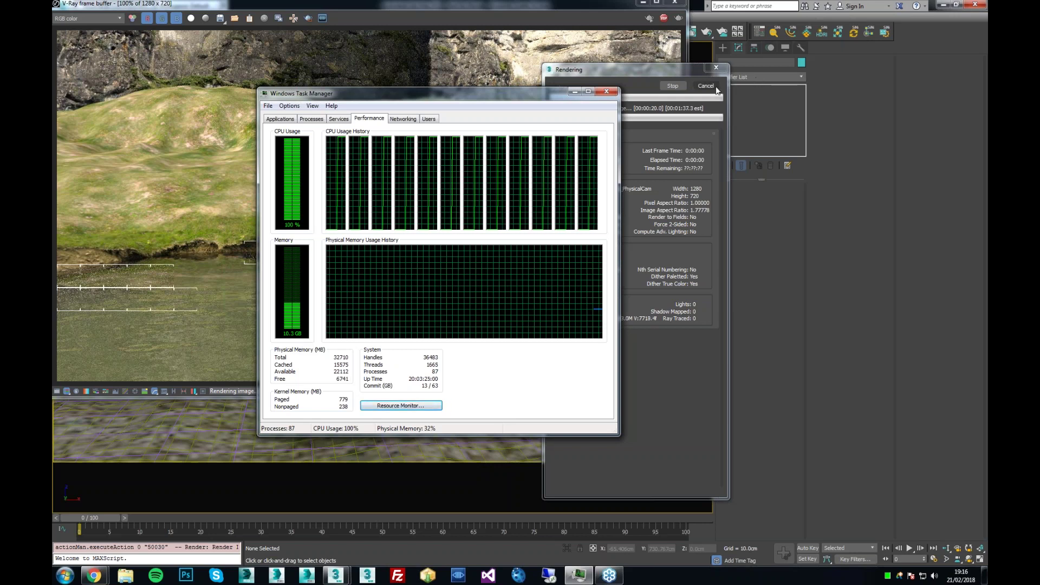
click(606, 92)
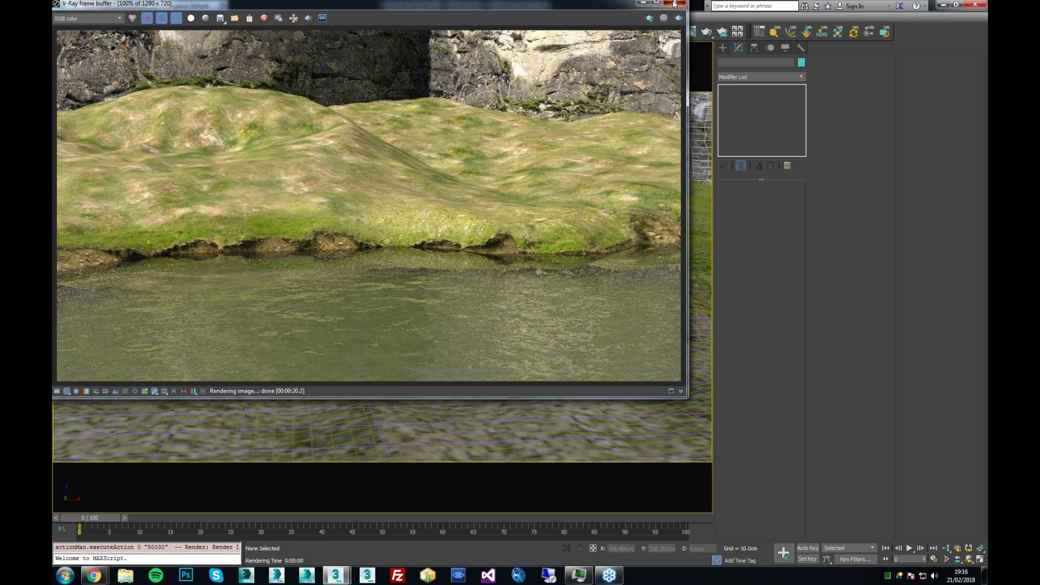
Step: Close the rendered image and select the riverbank terrain mesh
click(675, 4)
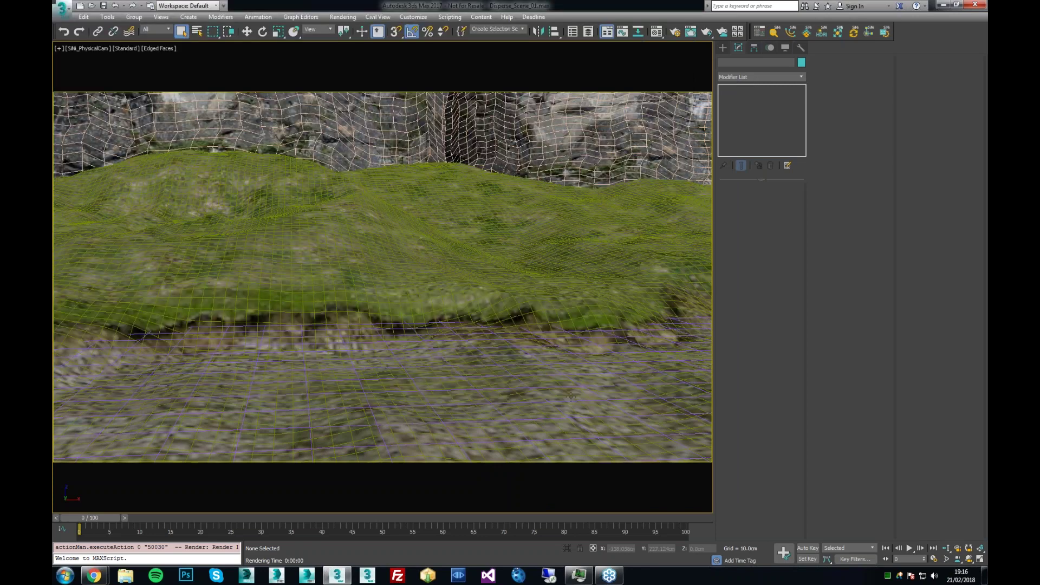
click(579, 576)
click(752, 321)
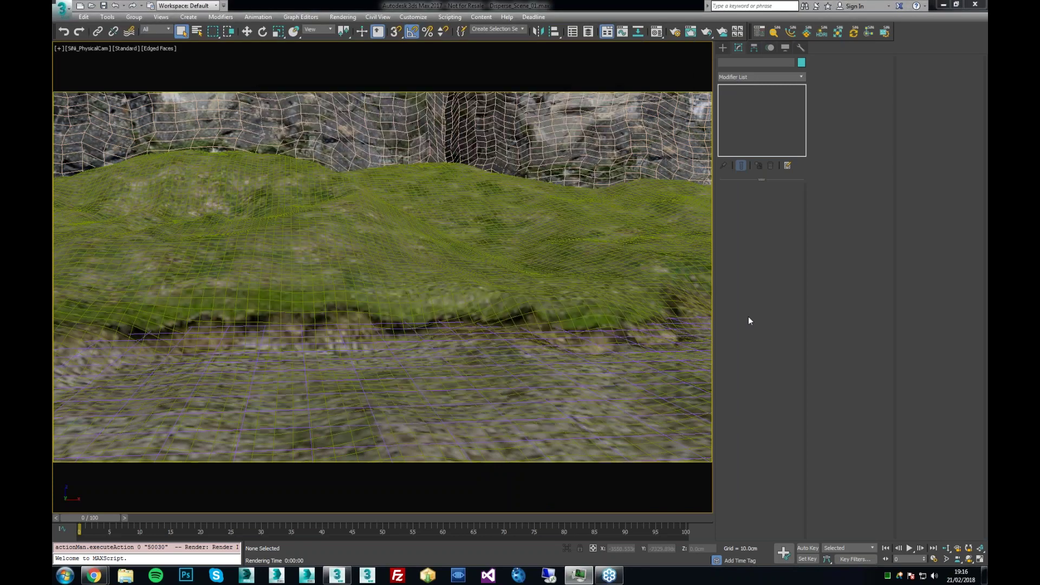
click(630, 302)
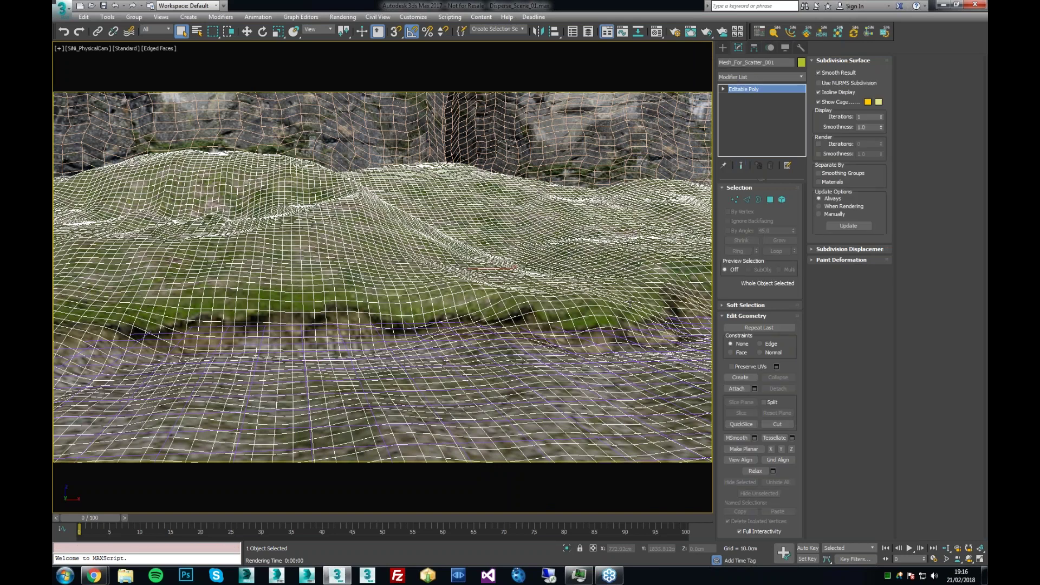
Step: Create a Disperse object in the Top view below the row of plant models, with a logo size of about 166
key(alt+w)
middle_drag(178, 221, 269, 200)
click(269, 199)
scroll(302, 136, up, 2)
middle_drag(301, 137, 234, 197)
key(x)
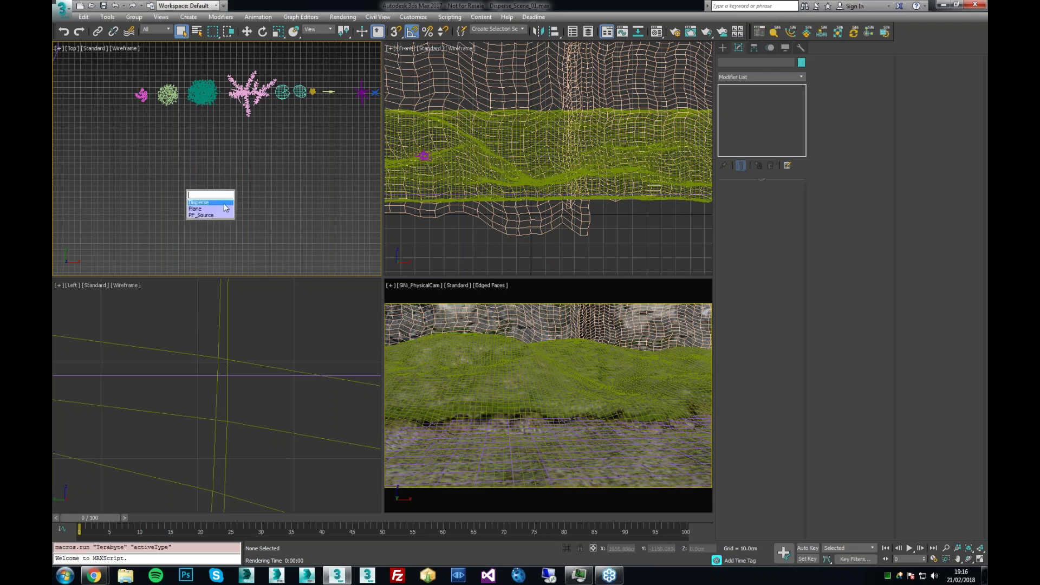
click(214, 201)
drag(221, 196, 268, 149)
middle_drag(336, 187, 175, 203)
scroll(223, 214, down, 3)
right_click(176, 204)
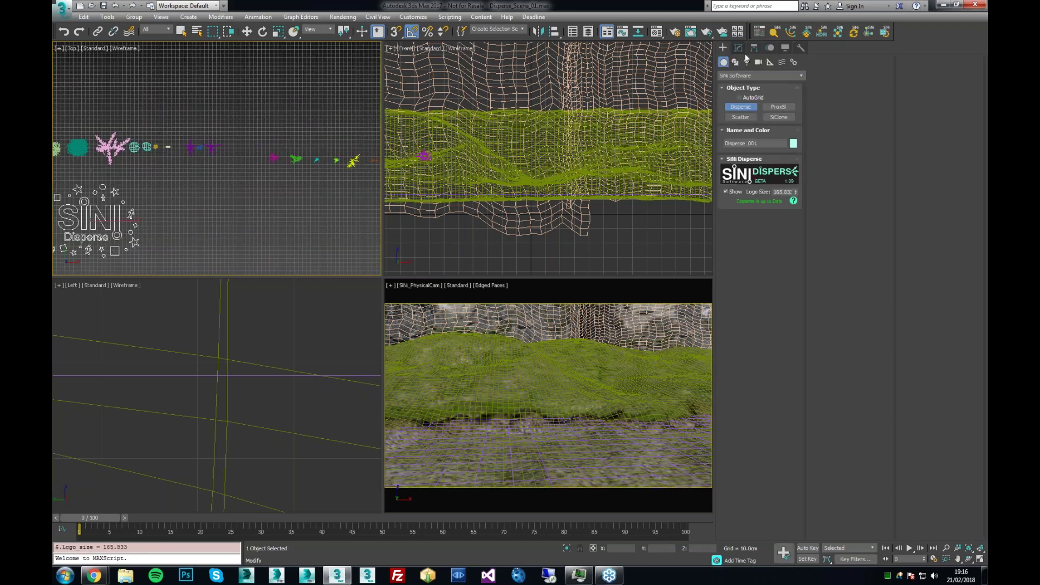
Step: Add Ivy, Grass, Clover, Weed_01, both lily pads and the water lily to the Disperse object's paintable objects
click(738, 48)
middle_drag(55, 154, 168, 158)
scroll(168, 159, up, 5)
click(817, 144)
click(242, 149)
click(207, 148)
click(261, 139)
mouse_move(291, 187)
middle_down()
mouse_move(222, 190)
mouse_move(195, 165)
mouse_move(200, 186)
mouse_move(176, 183)
middle_up()
click(195, 165)
click(177, 183)
click(203, 178)
click(220, 174)
Step: Add Reed_02, Reed_03, Reed_01, the five wild flowers and the two reed weeds to the paintable objects
middle_drag(295, 230, 230, 230)
click(277, 187)
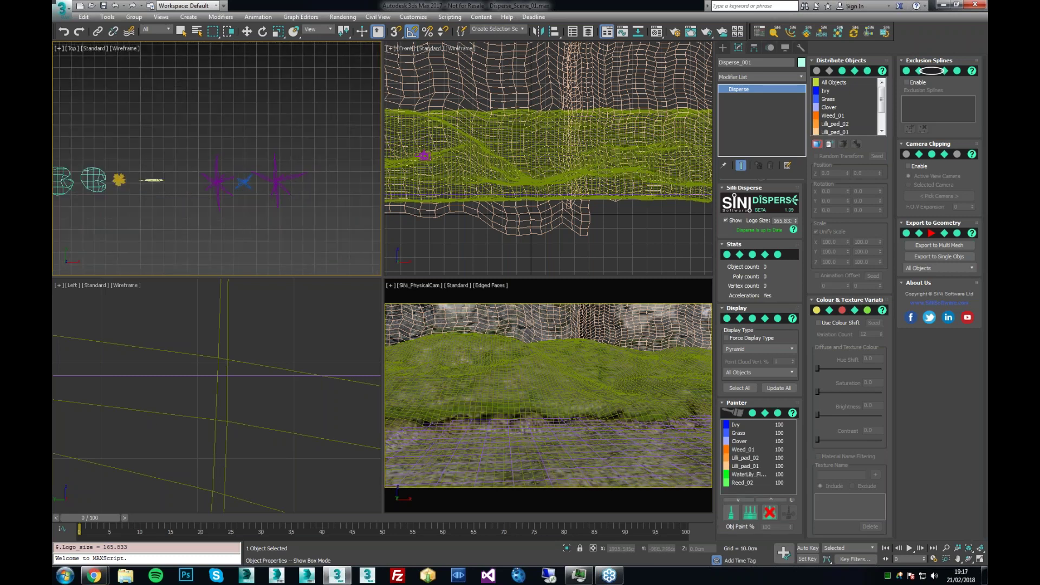
click(245, 187)
click(222, 189)
middle_drag(268, 187, 156, 184)
click(224, 195)
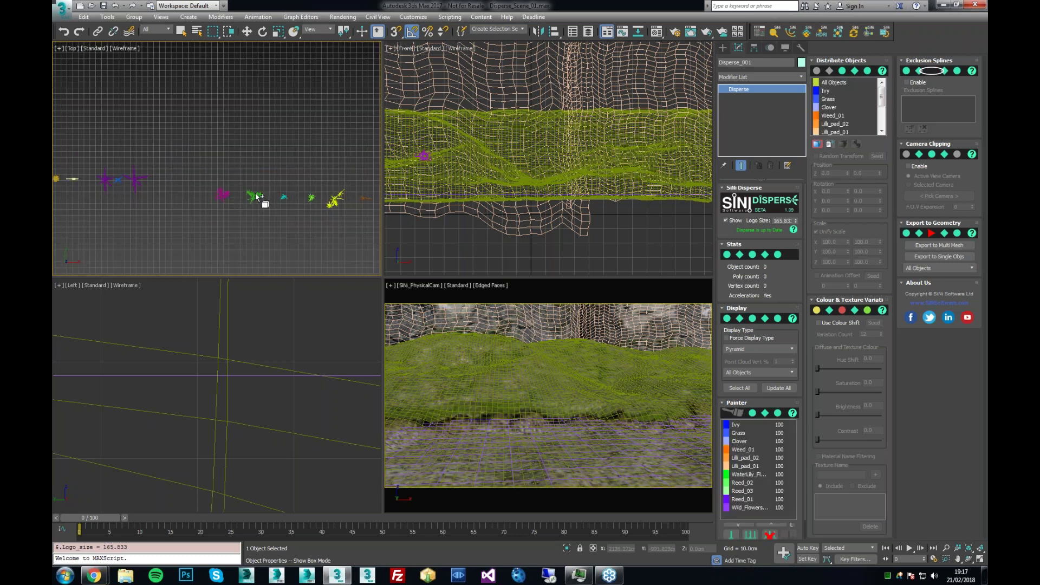
click(283, 198)
click(311, 199)
click(336, 201)
middle_drag(335, 201, 251, 202)
click(280, 200)
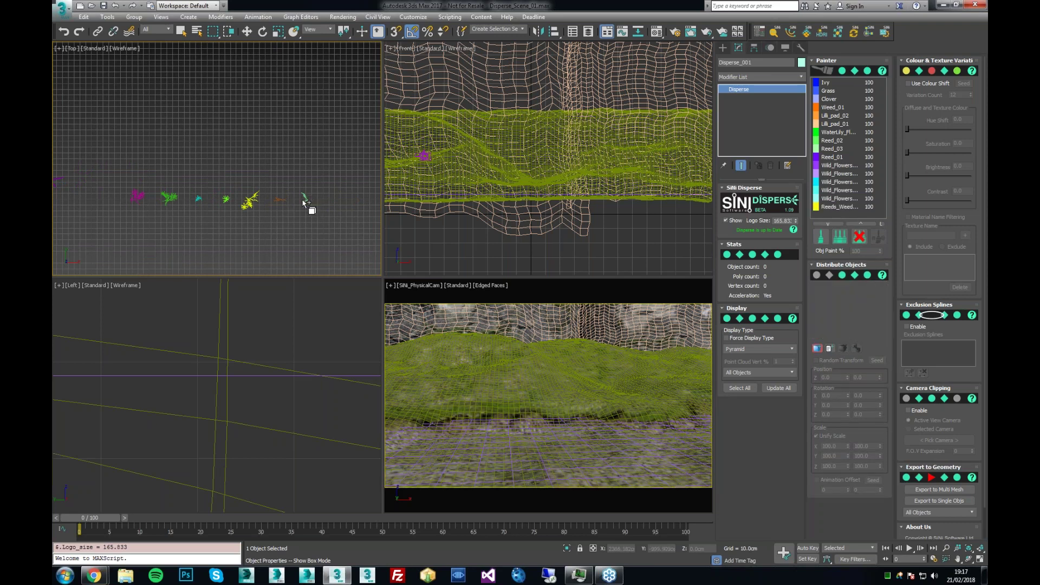
click(305, 200)
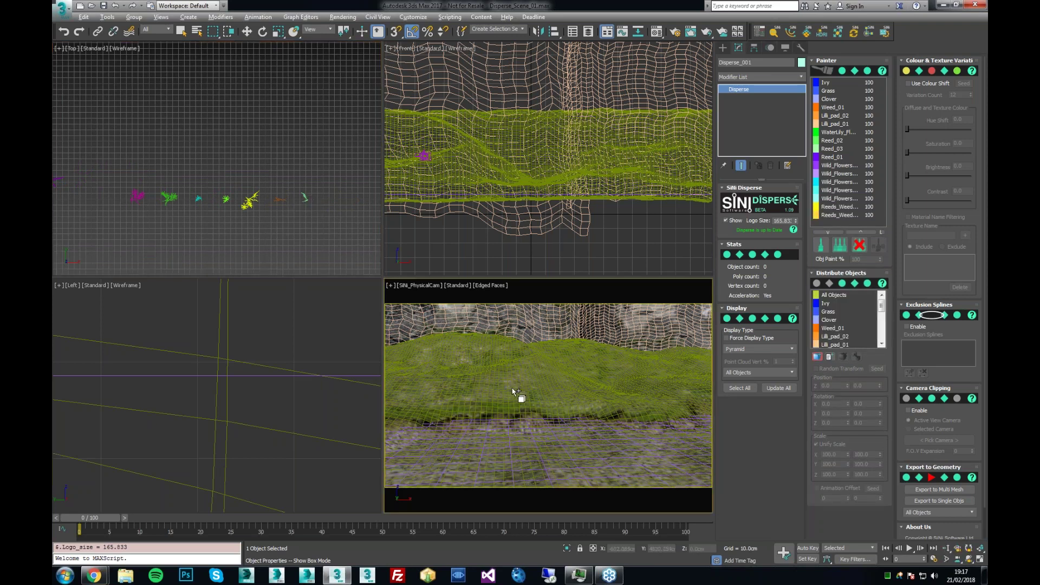
Step: Brush Grass and Clover over the middle and back of the bank in the maximised camera view, with brush size about 674 and paint amount 41
key(alt+w)
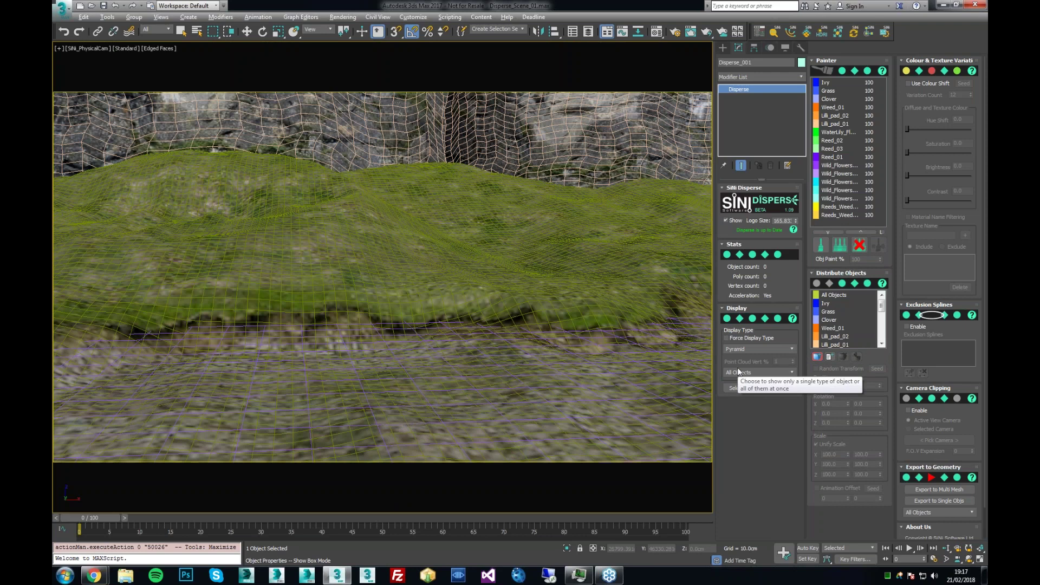
click(834, 92)
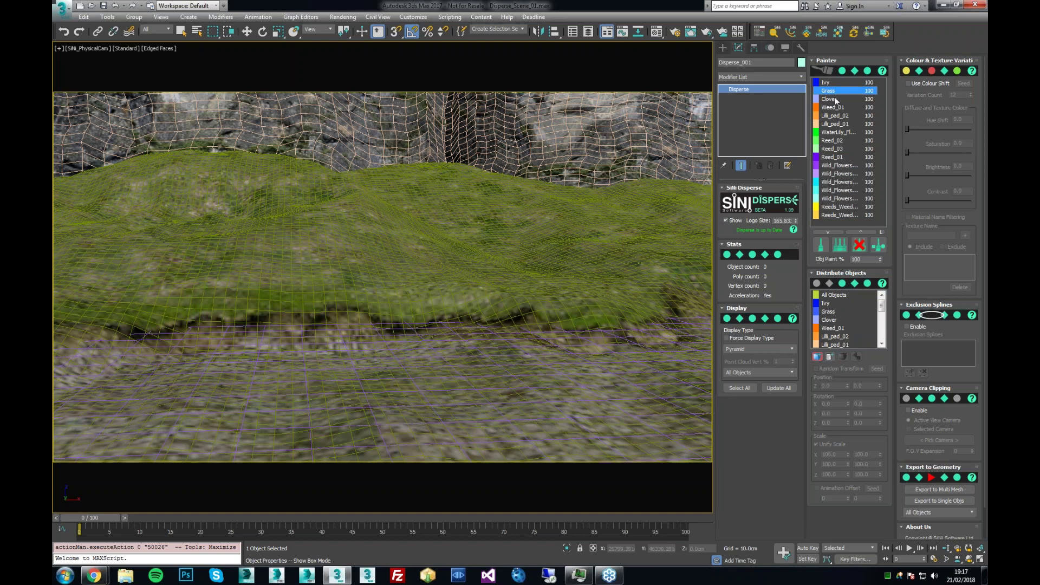
ctrl+click(836, 101)
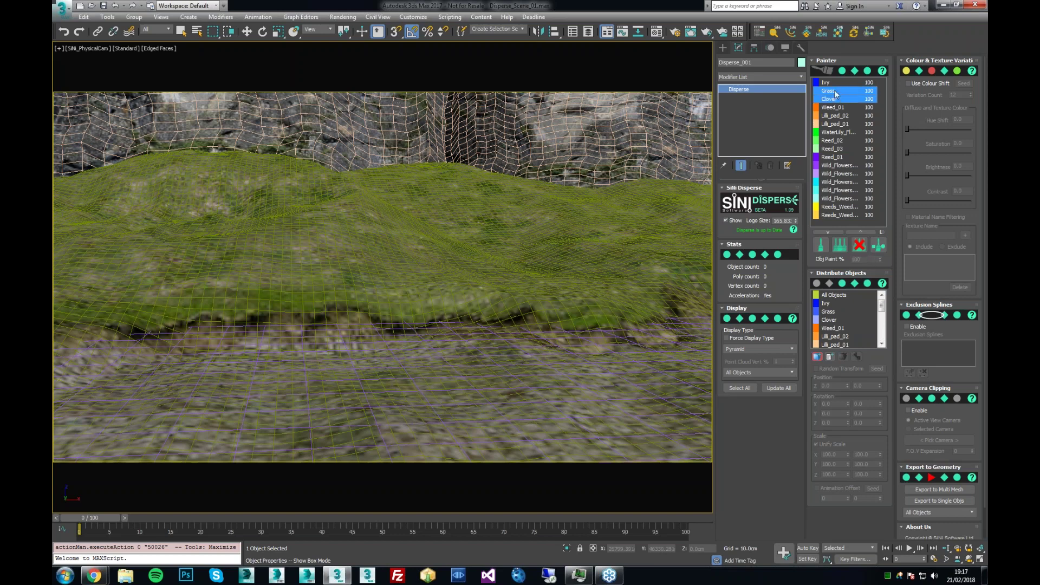
click(840, 245)
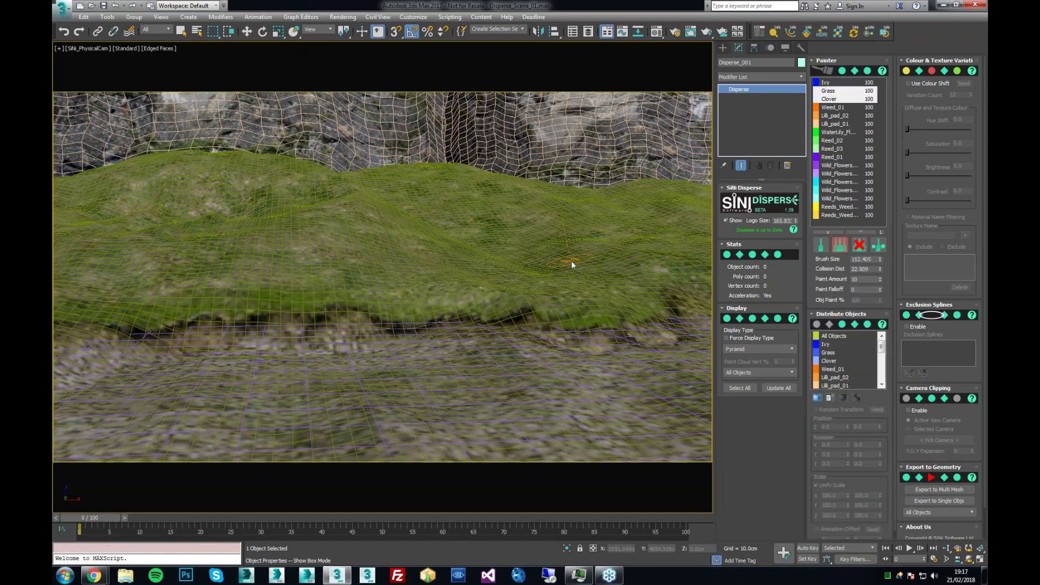
drag(881, 262, 867, 27)
drag(880, 279, 877, 262)
mouse_move(525, 266)
mouse_down()
mouse_move(476, 263)
mouse_move(541, 266)
mouse_move(510, 233)
mouse_move(425, 213)
mouse_move(436, 201)
mouse_move(471, 225)
mouse_move(506, 197)
mouse_move(566, 216)
mouse_up()
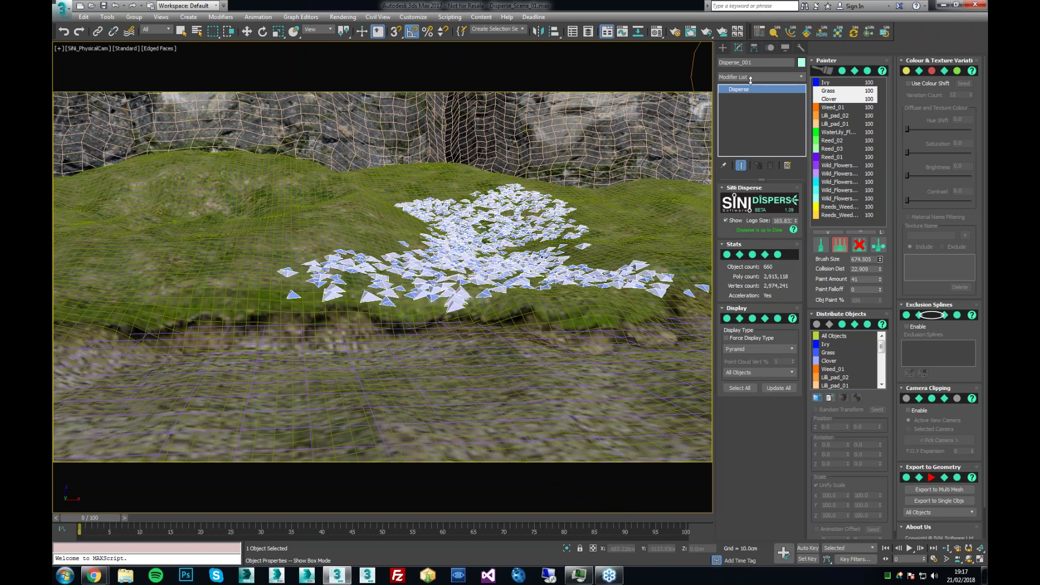
drag(357, 228, 244, 208)
Step: Cover the whole bank densely with Grass and Clover, using a collision distance of about 16.4 and paint amount 179
drag(880, 279, 879, 300)
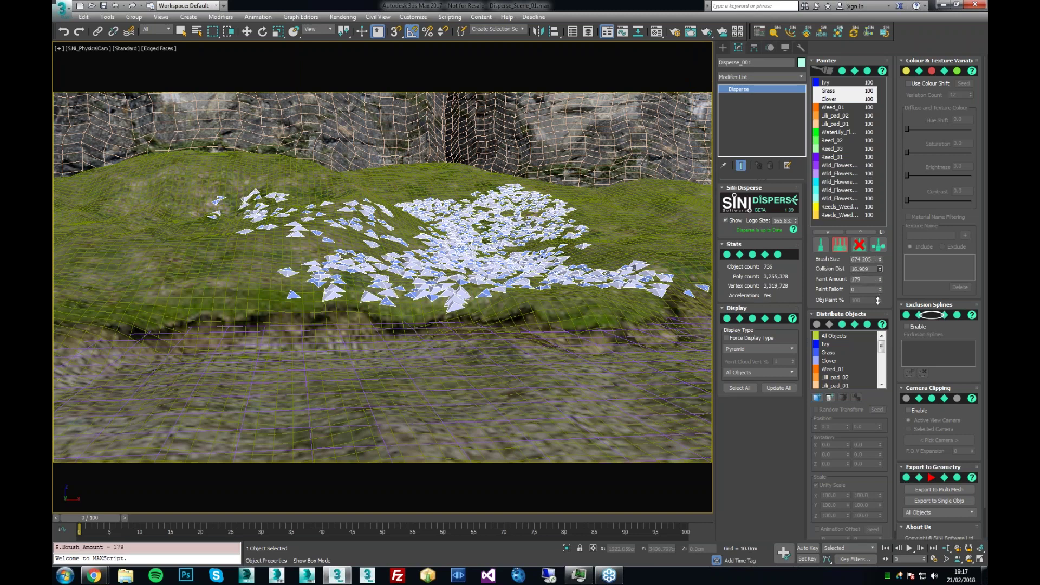
mouse_move(363, 244)
mouse_down()
mouse_move(146, 238)
mouse_move(219, 198)
mouse_move(195, 282)
mouse_move(124, 273)
mouse_move(147, 258)
mouse_move(87, 239)
mouse_move(97, 201)
mouse_move(65, 271)
mouse_move(126, 271)
mouse_move(157, 247)
mouse_move(353, 206)
mouse_move(282, 214)
mouse_move(307, 206)
mouse_move(416, 217)
mouse_move(374, 250)
mouse_move(190, 311)
mouse_move(612, 267)
mouse_move(574, 282)
mouse_move(650, 239)
mouse_move(672, 243)
mouse_move(688, 271)
mouse_move(664, 244)
mouse_move(542, 216)
mouse_move(672, 189)
mouse_move(576, 200)
mouse_move(422, 184)
mouse_move(546, 241)
mouse_up()
drag(485, 157, 418, 176)
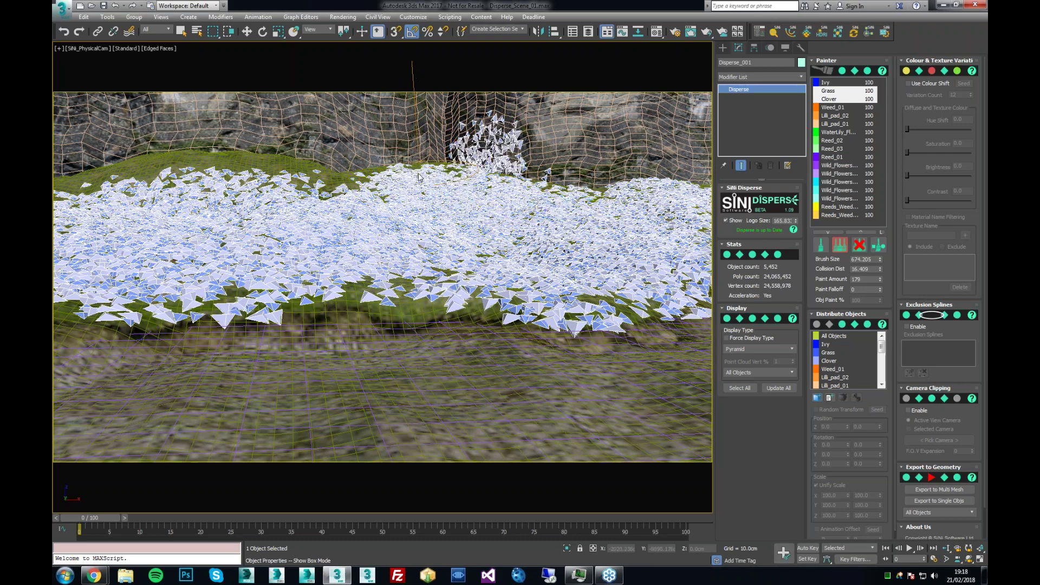
mouse_move(320, 172)
mouse_down()
mouse_move(154, 173)
mouse_move(282, 160)
mouse_move(206, 154)
mouse_move(76, 182)
mouse_move(330, 189)
mouse_up()
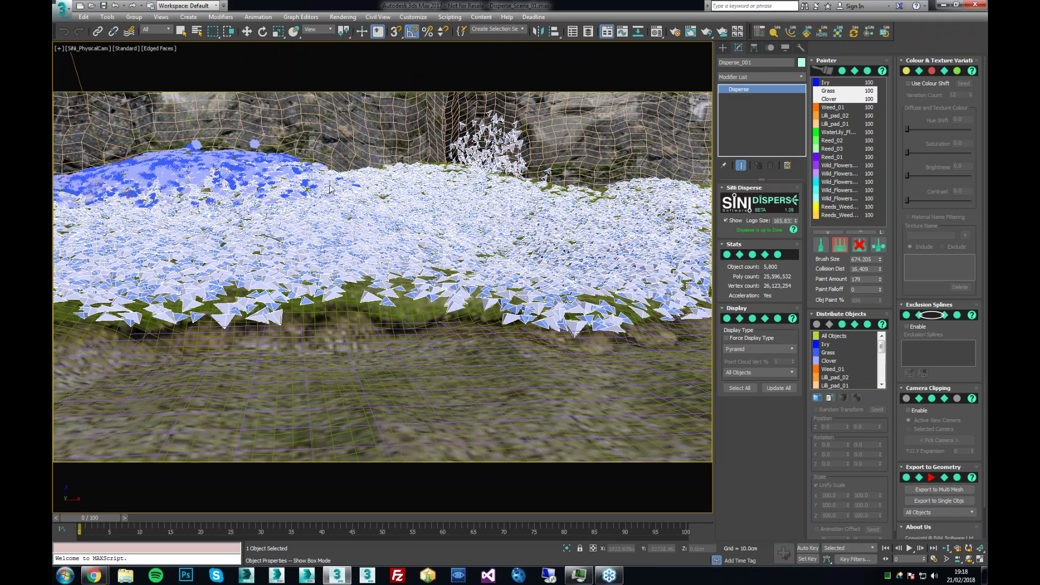
mouse_move(188, 206)
mouse_down()
mouse_move(81, 292)
mouse_move(54, 286)
mouse_move(179, 317)
mouse_move(276, 250)
mouse_up()
drag(379, 260, 510, 254)
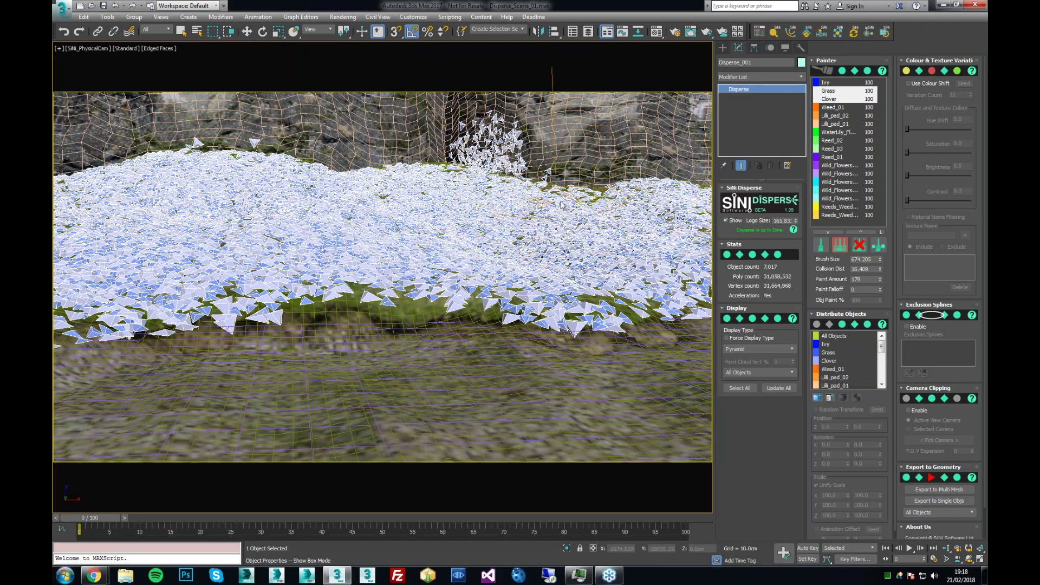
mouse_move(574, 192)
mouse_down()
mouse_move(607, 176)
mouse_move(623, 201)
mouse_move(666, 195)
mouse_move(488, 198)
mouse_move(450, 173)
mouse_move(390, 169)
mouse_move(428, 176)
mouse_move(399, 182)
mouse_move(367, 269)
mouse_up()
mouse_move(261, 303)
mouse_down()
mouse_move(694, 287)
mouse_move(590, 286)
mouse_up()
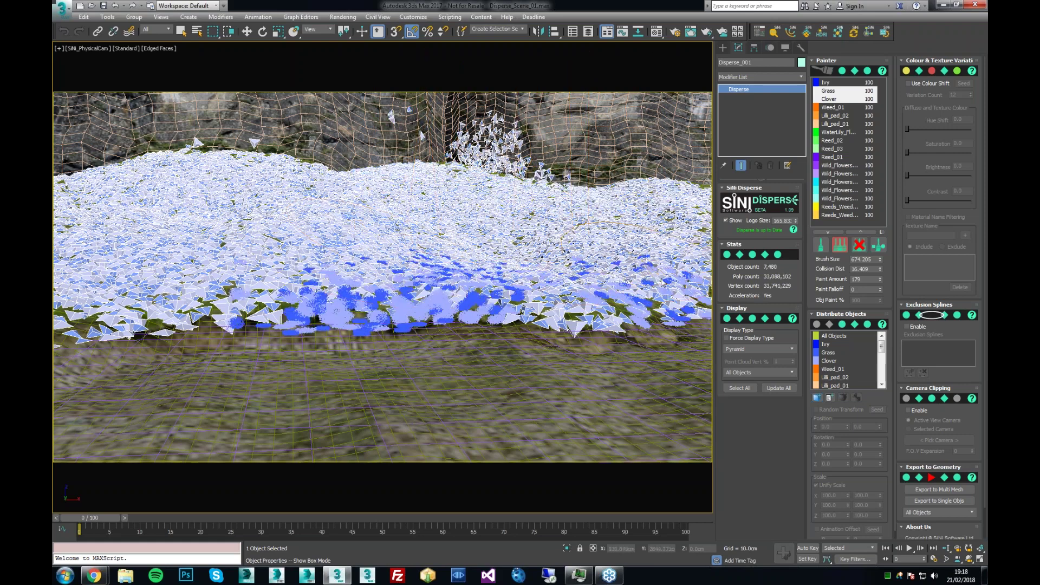
mouse_move(618, 220)
mouse_down()
mouse_move(524, 229)
mouse_move(547, 249)
mouse_move(490, 252)
mouse_move(428, 231)
mouse_move(241, 230)
mouse_up()
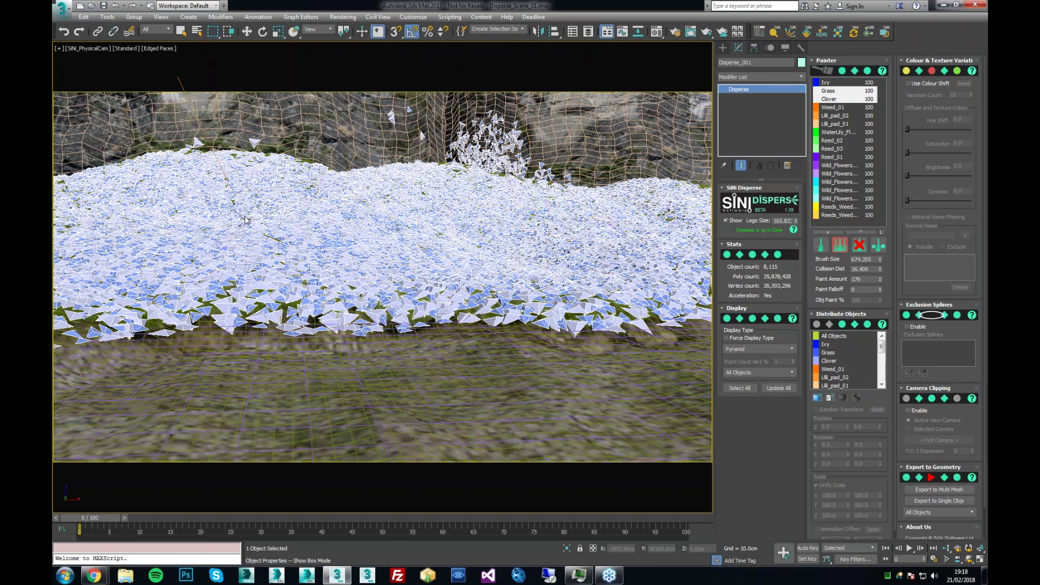
Step: Erase the stray Grass and Clover painted on the cliff face behind the bank
click(859, 245)
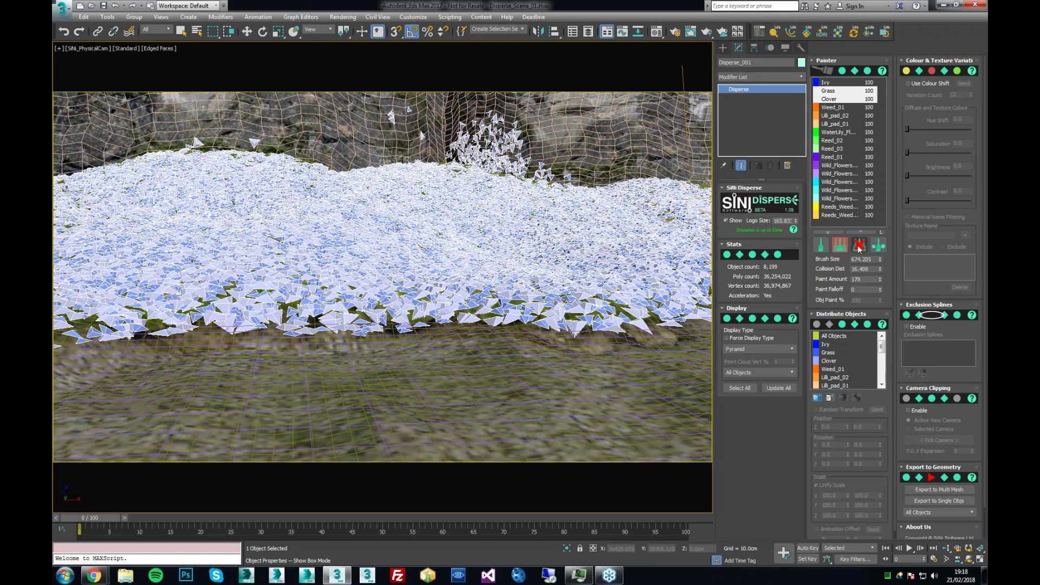
mouse_move(537, 115)
mouse_down()
mouse_move(460, 125)
mouse_move(417, 108)
mouse_up()
drag(227, 98, 197, 95)
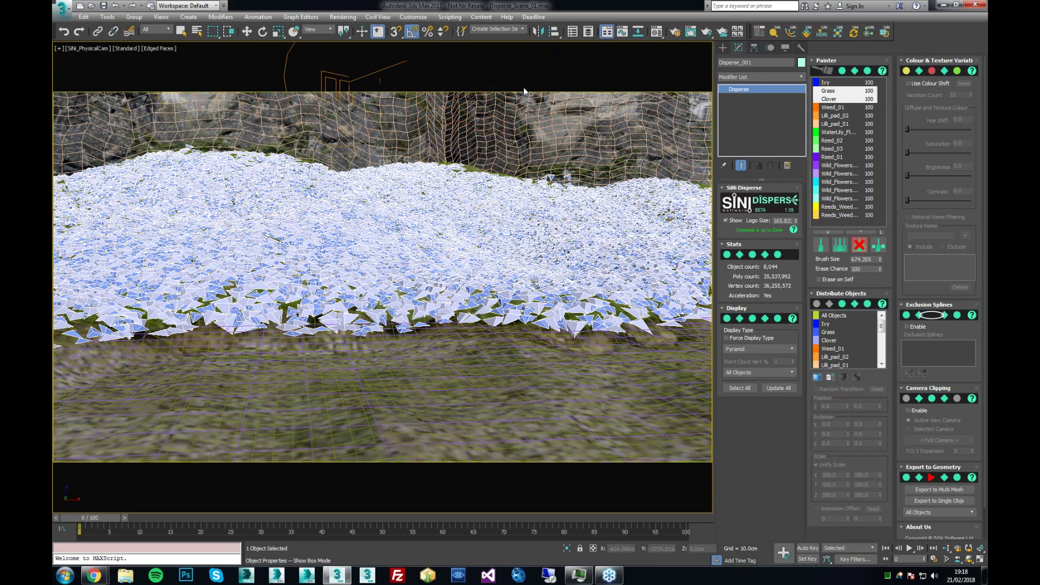
click(570, 118)
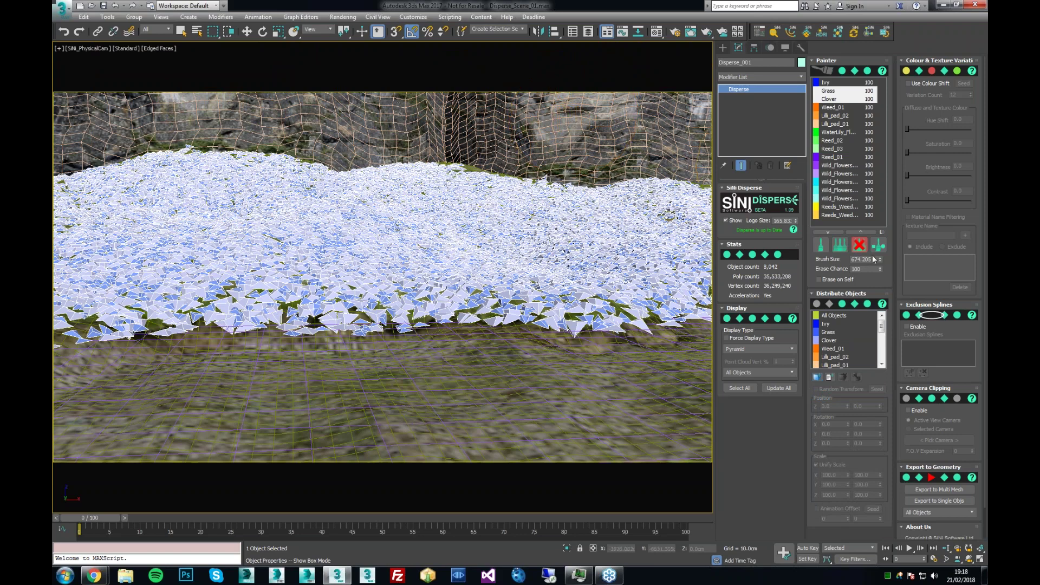
Step: Fill the gaps along the ridge and the water's edge with Grass and Clover at a brush size of about 340
click(839, 245)
mouse_move(880, 259)
mouse_down()
mouse_move(881, 365)
mouse_move(876, 51)
mouse_up()
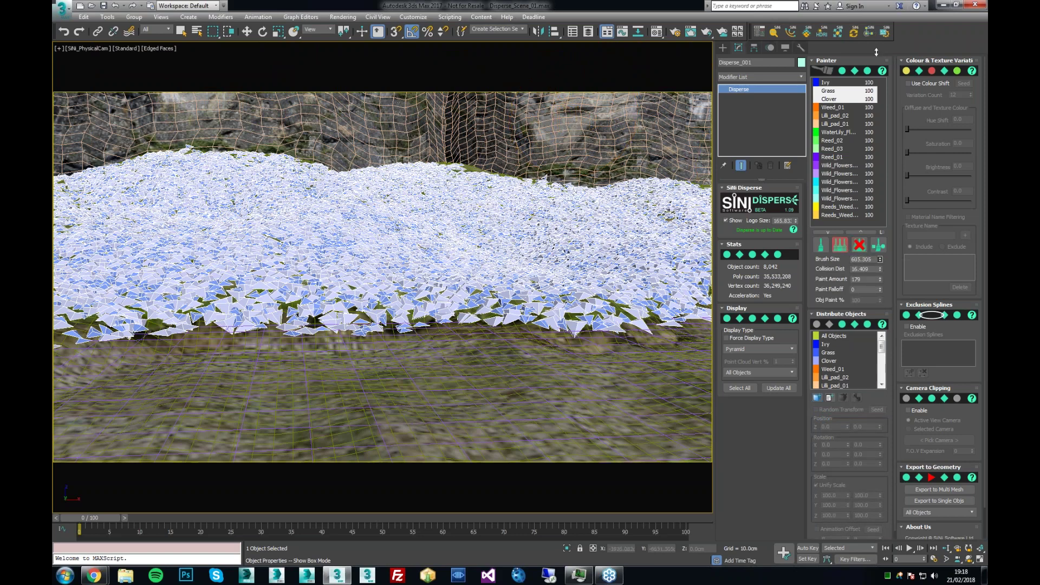
drag(869, 366, 873, 81)
mouse_move(872, 266)
mouse_down()
mouse_move(874, 569)
mouse_move(878, 187)
mouse_up()
drag(465, 175, 453, 172)
mouse_move(487, 293)
mouse_down()
mouse_move(629, 299)
mouse_move(564, 282)
mouse_move(445, 295)
mouse_move(217, 290)
mouse_move(154, 319)
mouse_move(77, 313)
mouse_move(135, 277)
mouse_move(208, 314)
mouse_move(280, 202)
mouse_move(109, 222)
mouse_move(293, 236)
mouse_up()
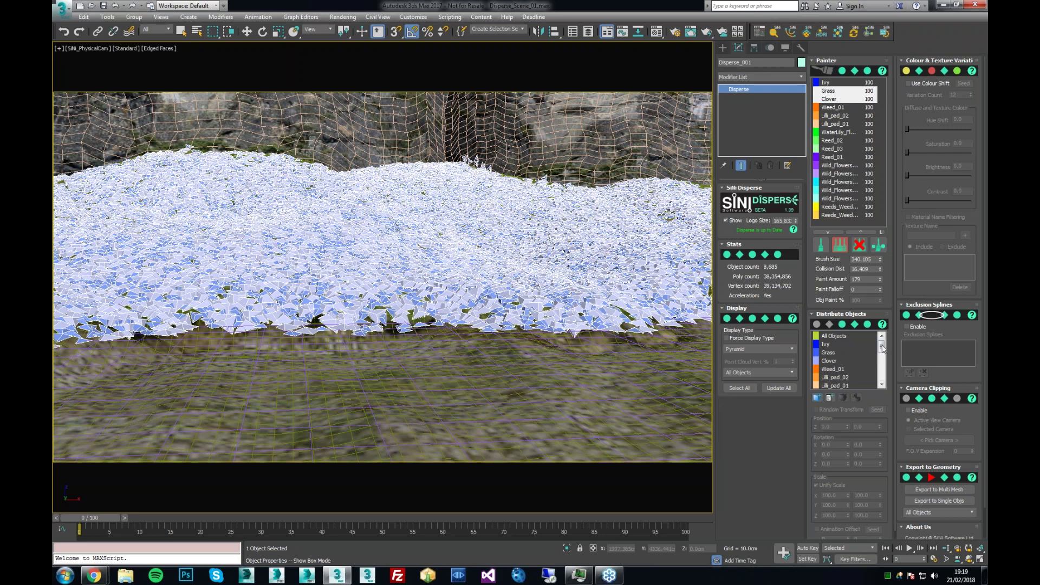
Step: Enable random transform for all objects, with Z rotation from -360 to 360 and unified scale from about 93 to 159
click(847, 337)
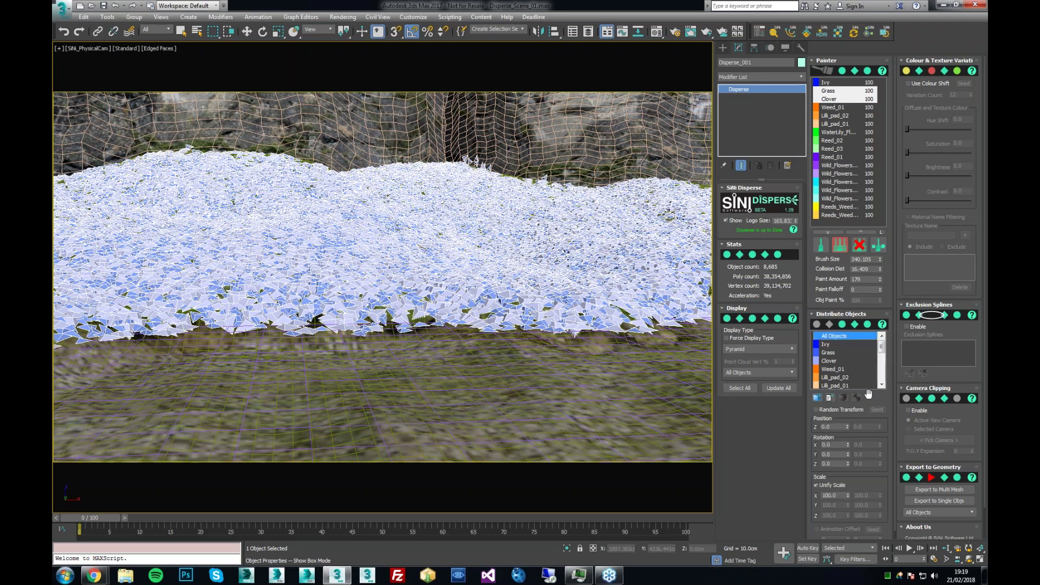
click(855, 410)
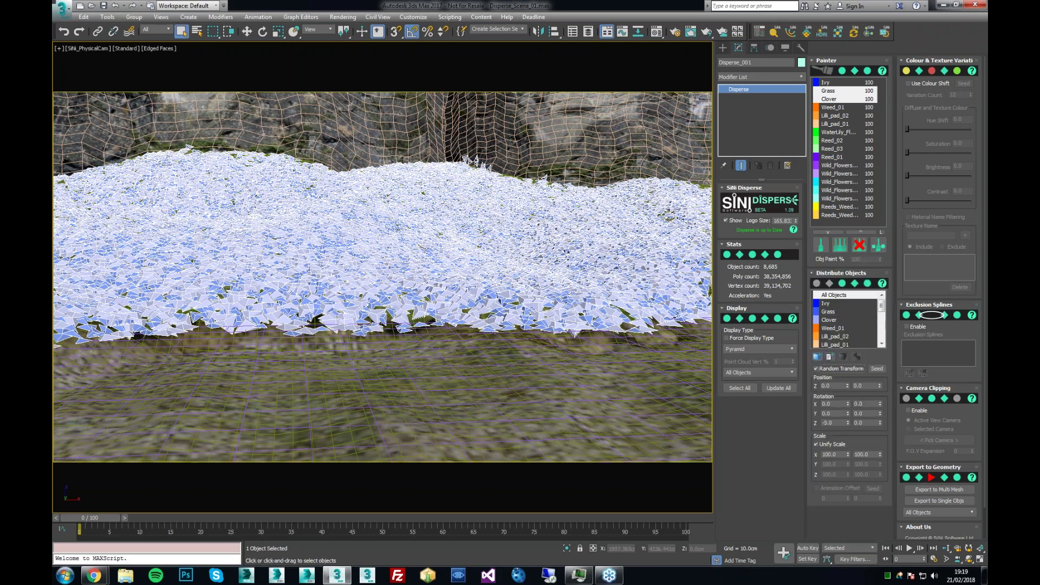
drag(848, 423, 848, 472)
click(880, 421)
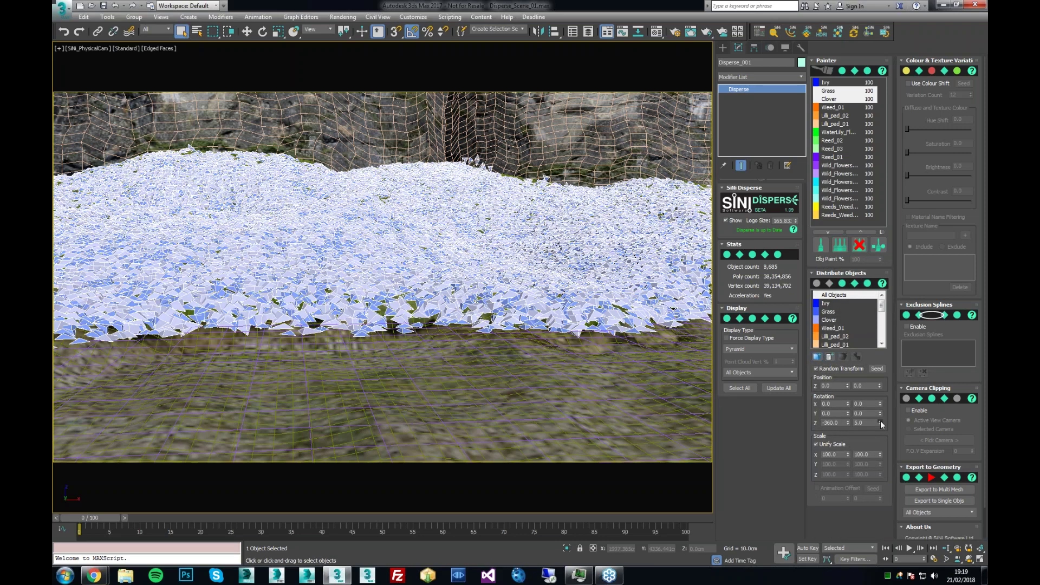
drag(880, 421, 880, 352)
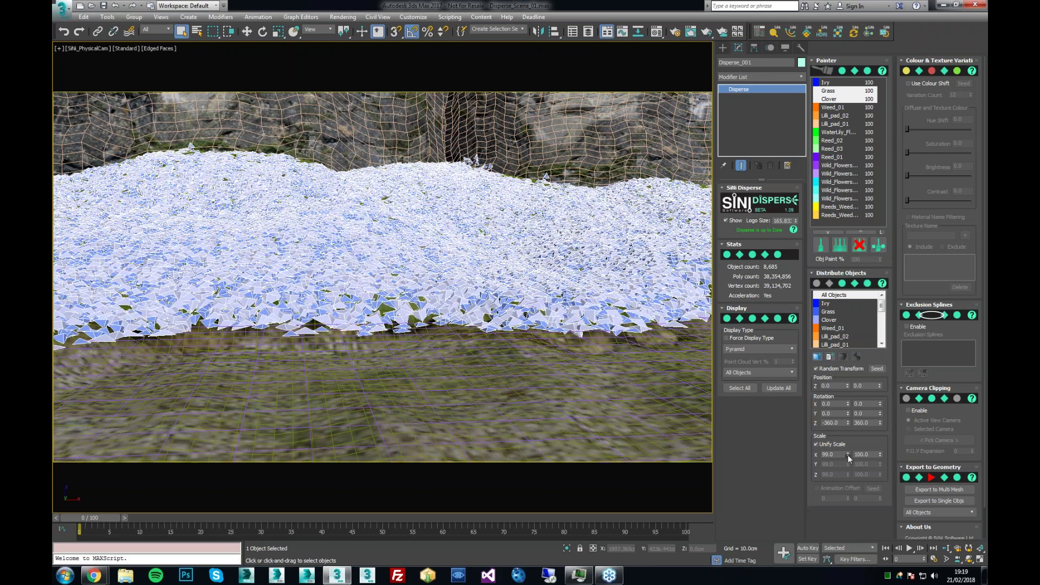
drag(848, 455, 848, 460)
Step: Enable random transform for Grass alone, with unified scale ranging from 140 to 157
click(829, 311)
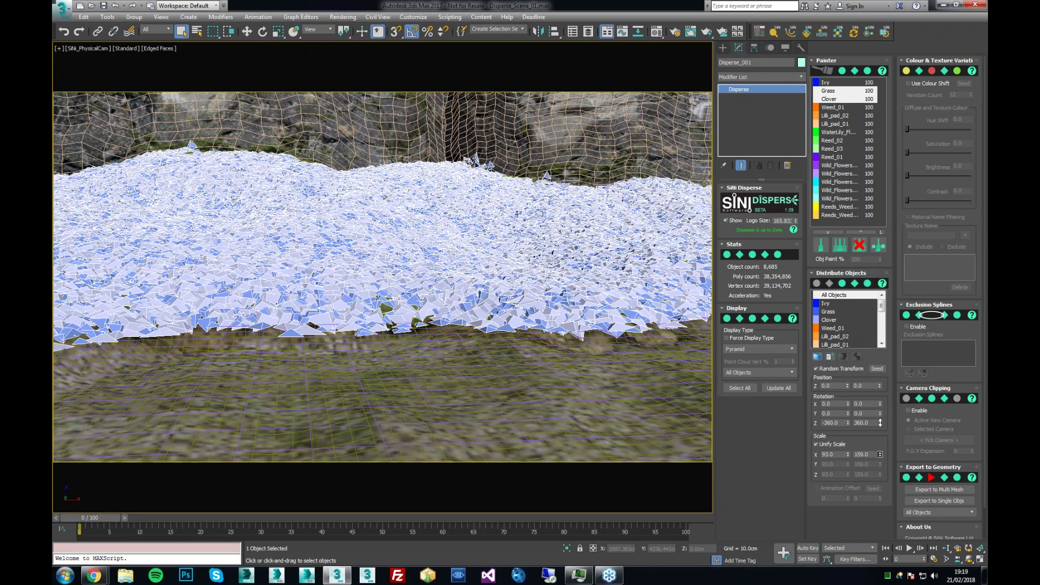
click(817, 369)
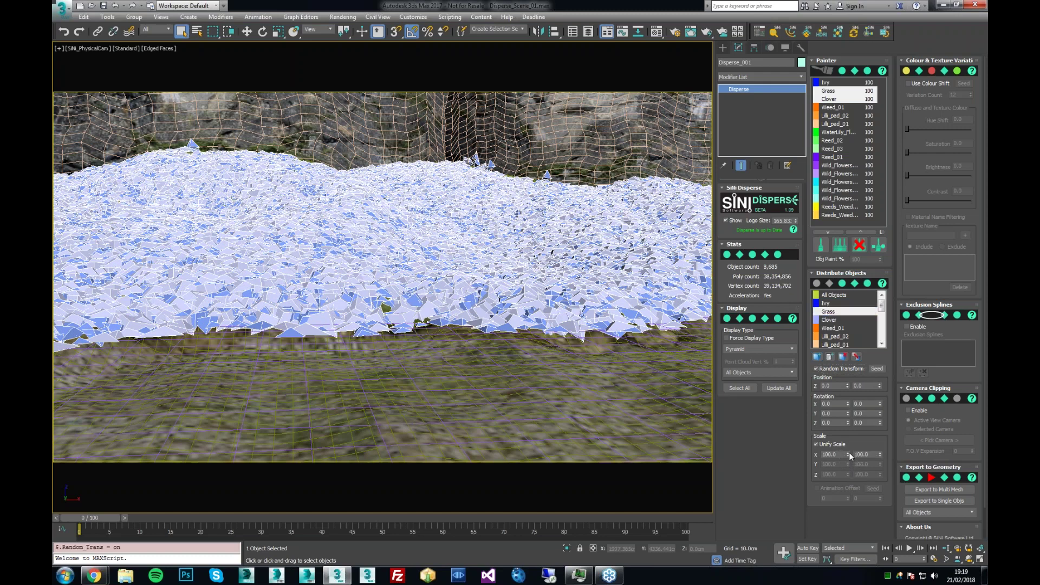
drag(850, 453, 879, 425)
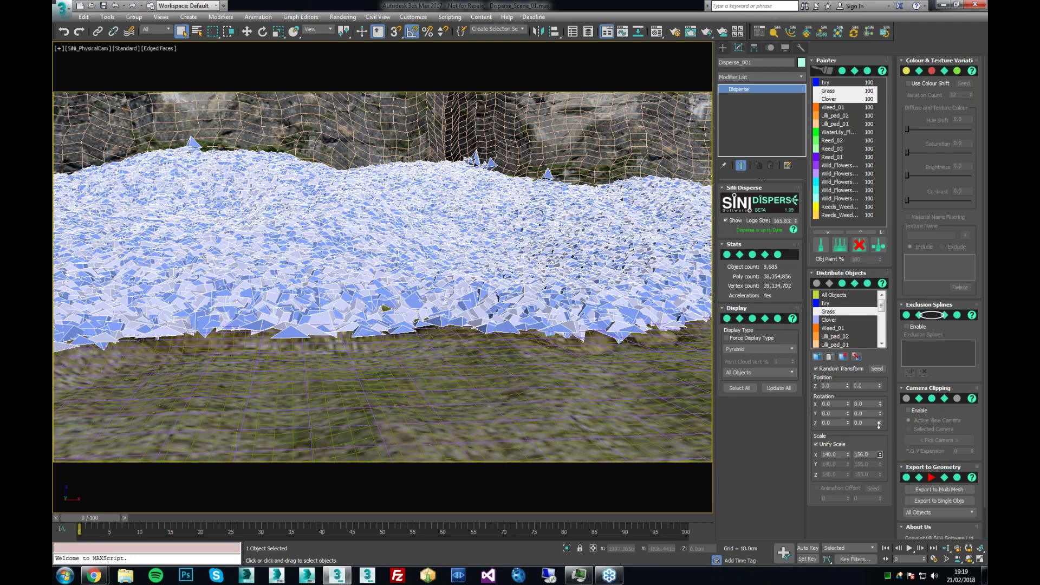
Step: Thin out the Clover across the bank by erasing only that object at erase chance 100
click(837, 100)
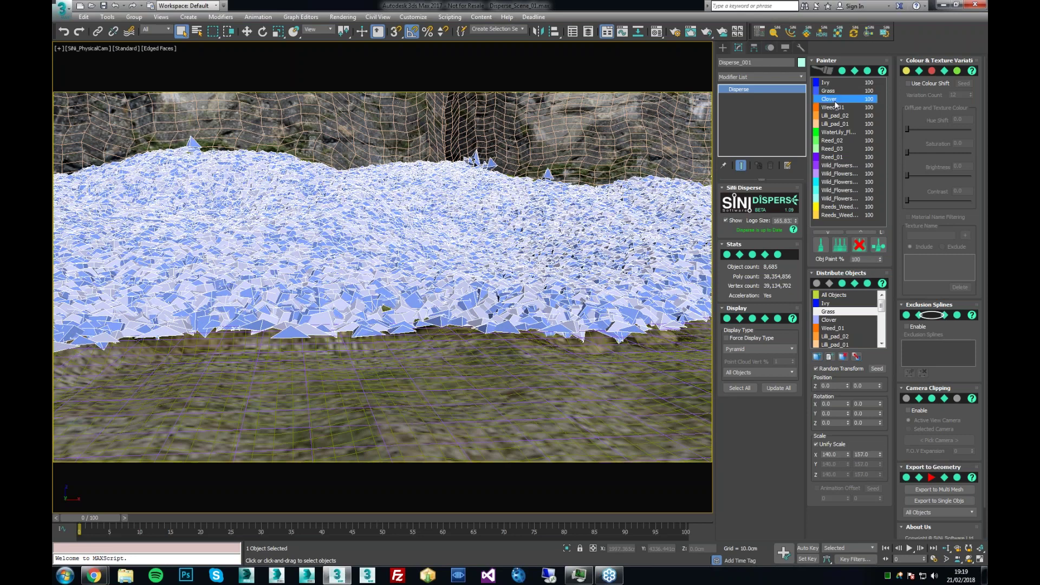
click(860, 245)
mouse_move(512, 260)
mouse_down()
mouse_move(487, 252)
mouse_move(509, 219)
mouse_move(587, 218)
mouse_move(640, 233)
mouse_move(500, 255)
mouse_up()
drag(324, 216, 177, 249)
mouse_move(156, 180)
mouse_down()
mouse_move(357, 190)
mouse_move(246, 182)
mouse_move(282, 214)
mouse_up()
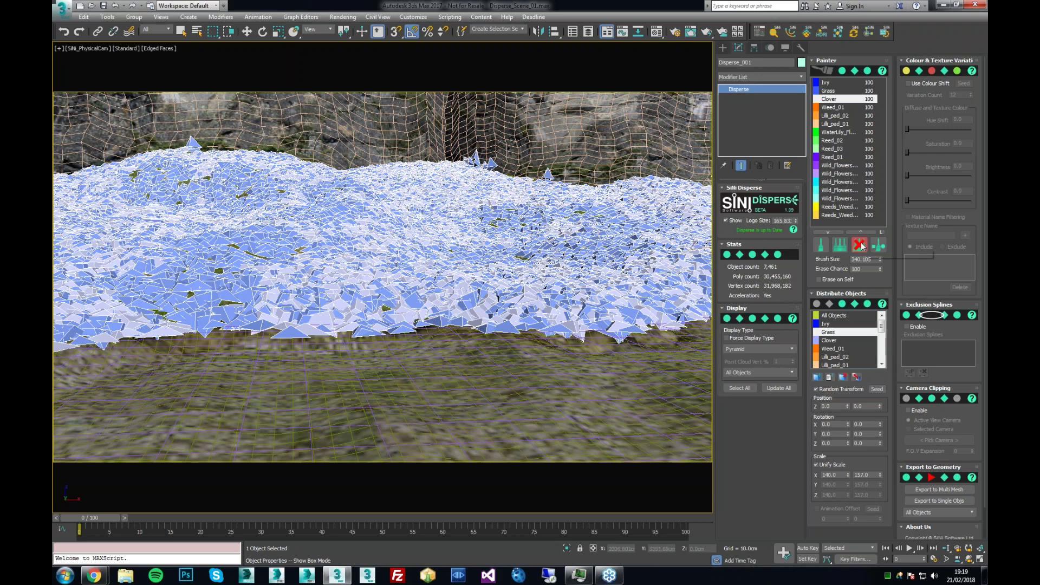
Step: Brush Grass alone over the thinned areas across the bank
click(840, 245)
mouse_move(640, 250)
mouse_down()
mouse_move(519, 219)
mouse_move(596, 205)
mouse_move(618, 238)
mouse_up()
mouse_move(411, 266)
mouse_down()
mouse_move(477, 250)
mouse_move(506, 225)
mouse_move(466, 220)
mouse_move(160, 335)
mouse_move(271, 304)
mouse_up()
mouse_move(124, 266)
mouse_down()
mouse_move(254, 190)
mouse_move(141, 179)
mouse_move(70, 217)
mouse_move(227, 282)
mouse_move(270, 259)
mouse_up()
mouse_move(391, 211)
mouse_down()
mouse_move(353, 200)
mouse_move(287, 243)
mouse_move(388, 216)
mouse_move(574, 230)
mouse_move(613, 264)
mouse_move(271, 228)
mouse_move(422, 249)
mouse_move(260, 302)
mouse_up()
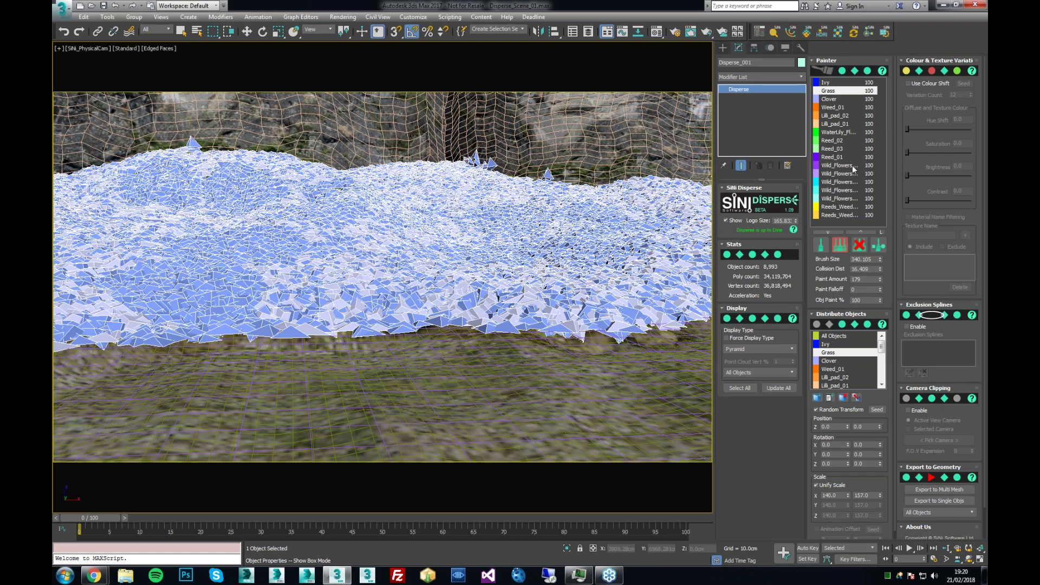
Step: Paint scattered patches of Weed_01 over the grassy bank with the radius brush
click(833, 107)
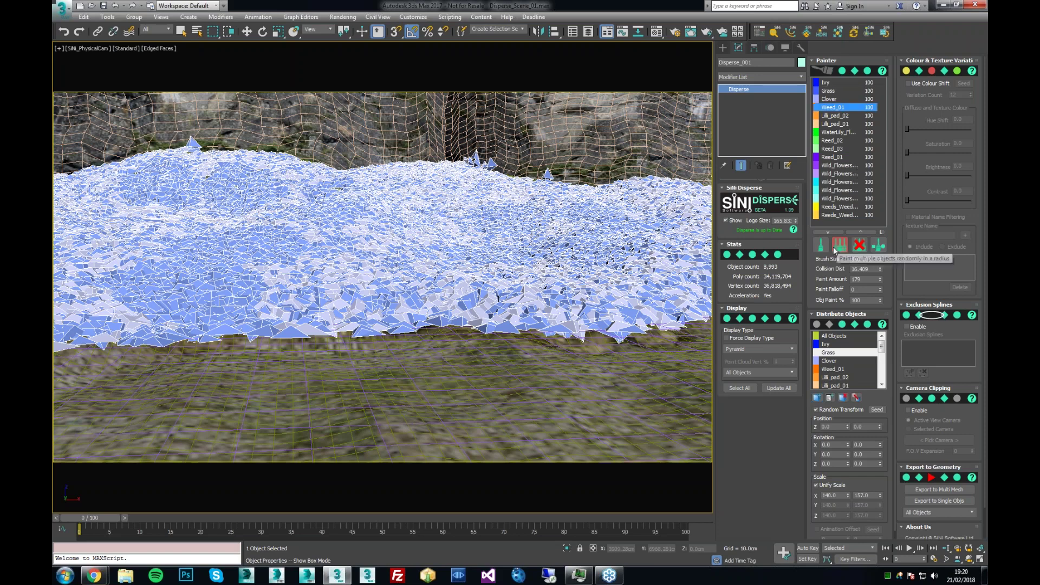
mouse_move(593, 245)
mouse_down()
mouse_move(542, 238)
mouse_move(520, 254)
mouse_move(564, 283)
mouse_move(683, 254)
mouse_move(663, 203)
mouse_move(649, 214)
mouse_move(645, 201)
mouse_up()
click(190, 181)
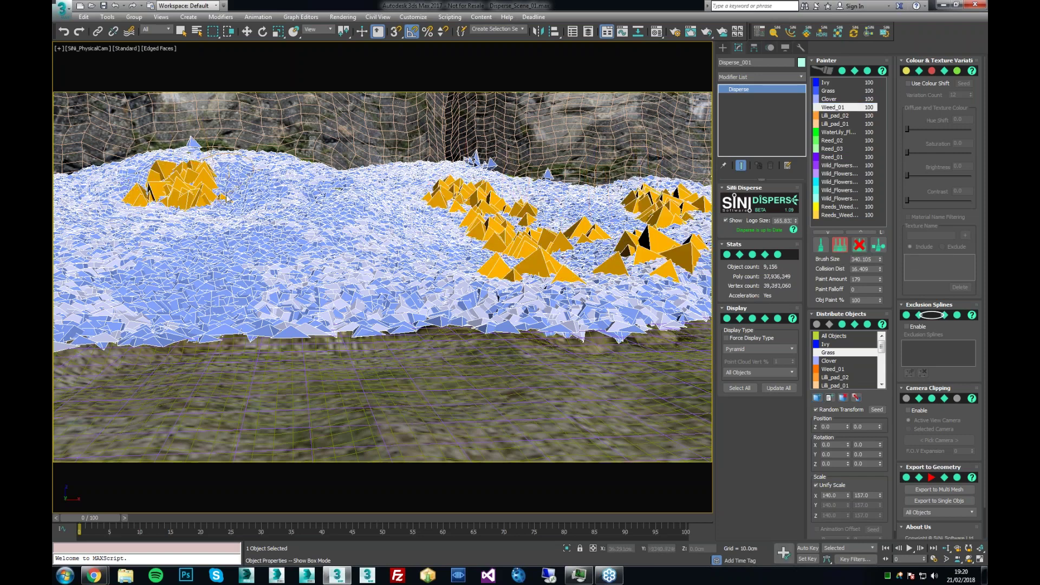
click(179, 279)
drag(290, 227, 342, 277)
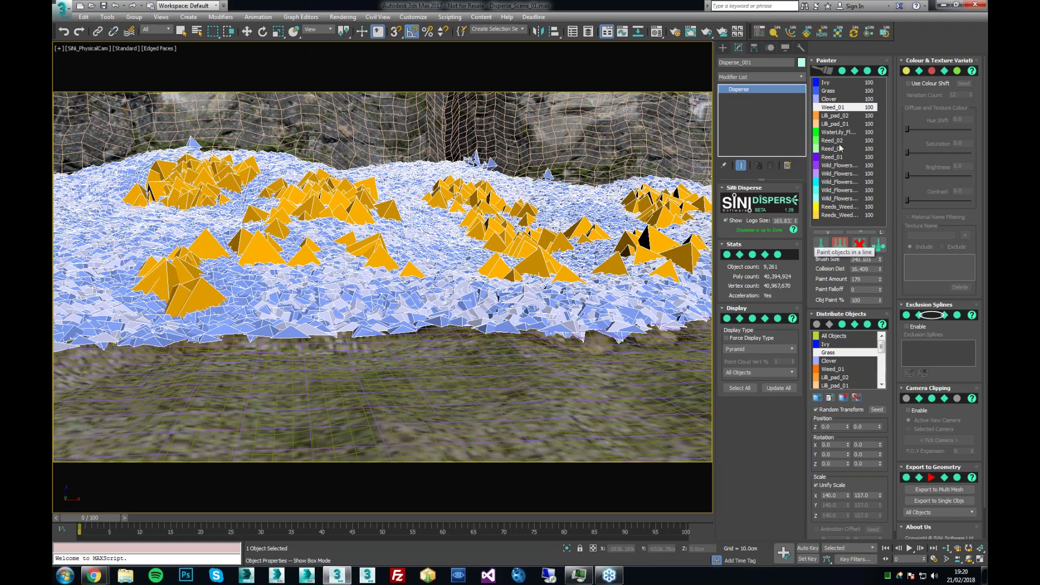
Step: Brush all five Wild_Flowers objects randomly across the bank among the weeds
drag(840, 144, 839, 157)
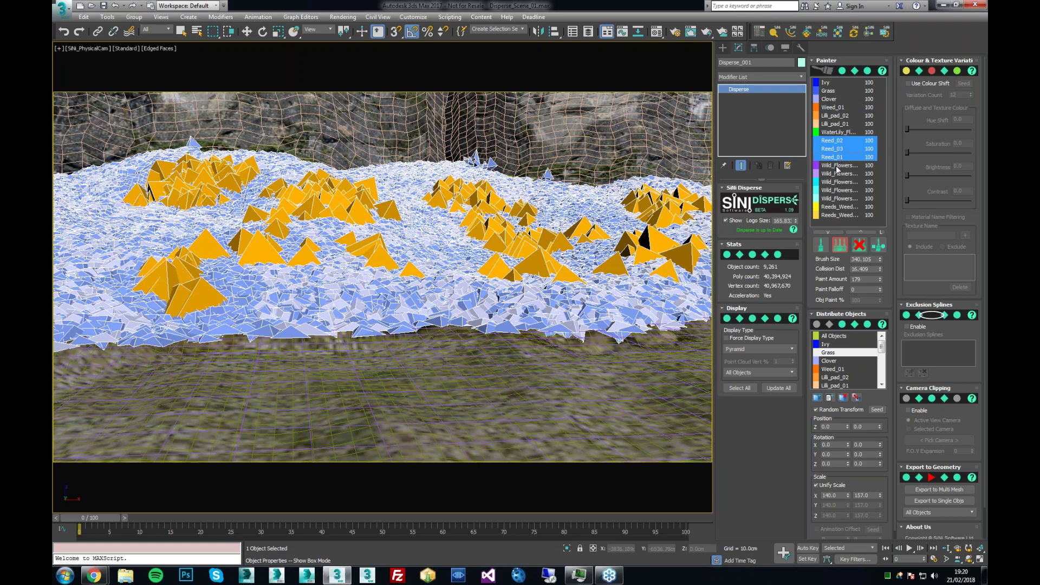
drag(839, 168, 839, 198)
mouse_move(616, 301)
mouse_down()
mouse_move(602, 255)
mouse_move(324, 255)
mouse_up()
mouse_move(444, 247)
mouse_down()
mouse_move(379, 260)
mouse_move(293, 255)
mouse_move(231, 285)
mouse_move(149, 260)
mouse_move(73, 296)
mouse_move(124, 260)
mouse_move(273, 244)
mouse_up()
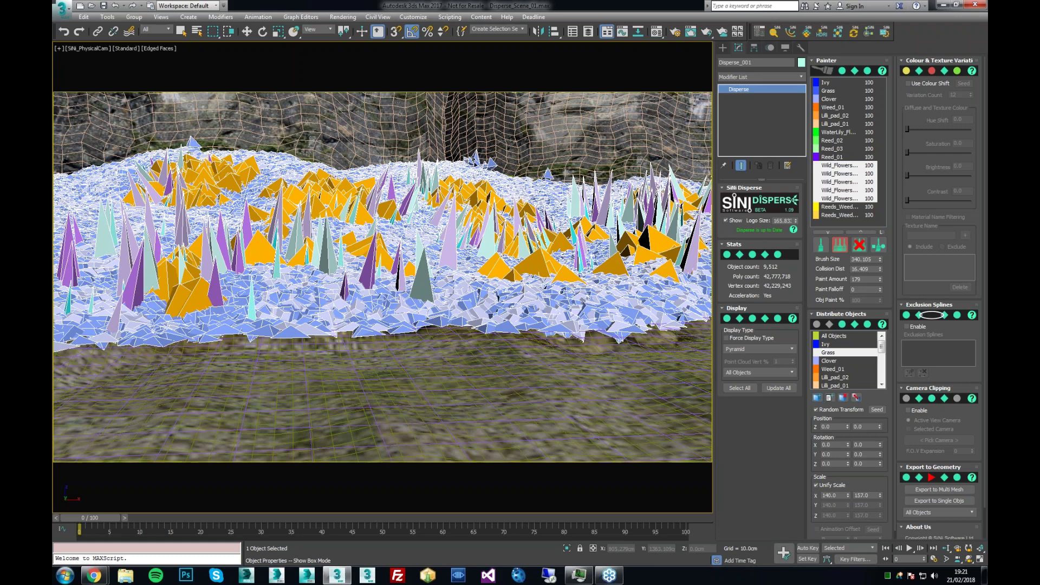
Step: Start a test render of the flowered bank, check system performance in Task Manager, and cancel the render
key(shift+q)
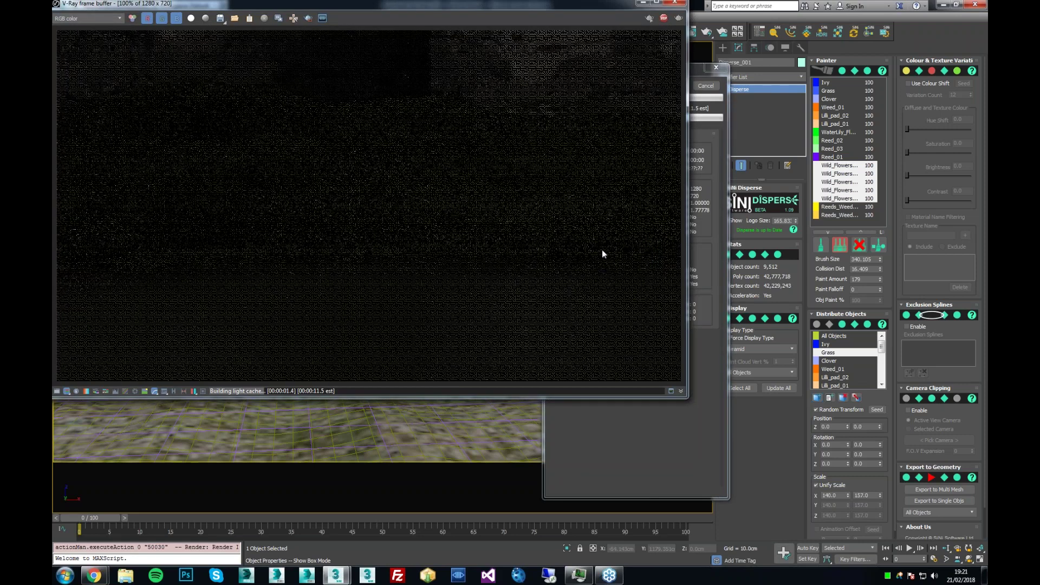
key(ctrl+shift+Escape)
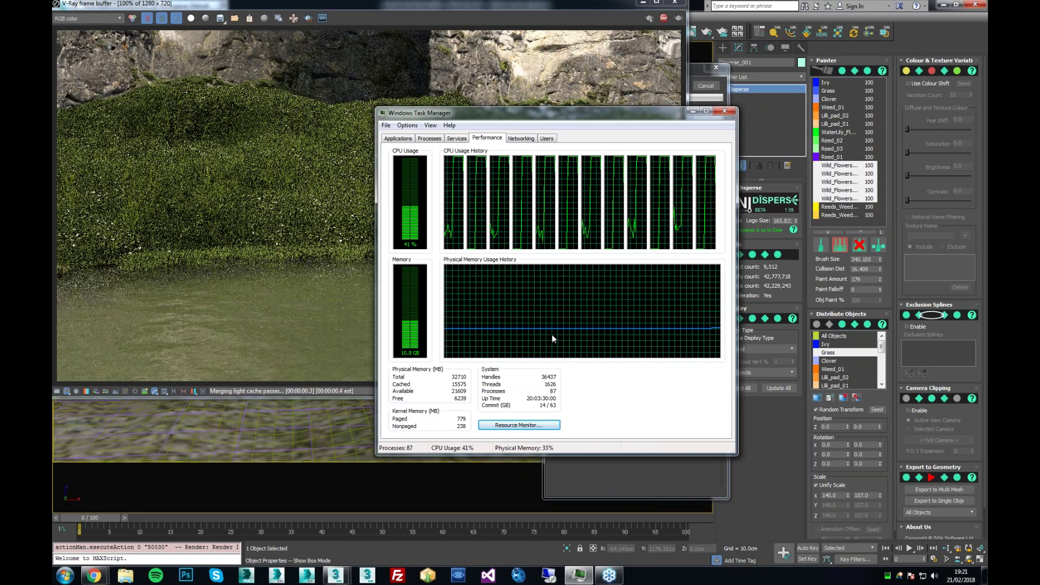
click(694, 111)
click(706, 88)
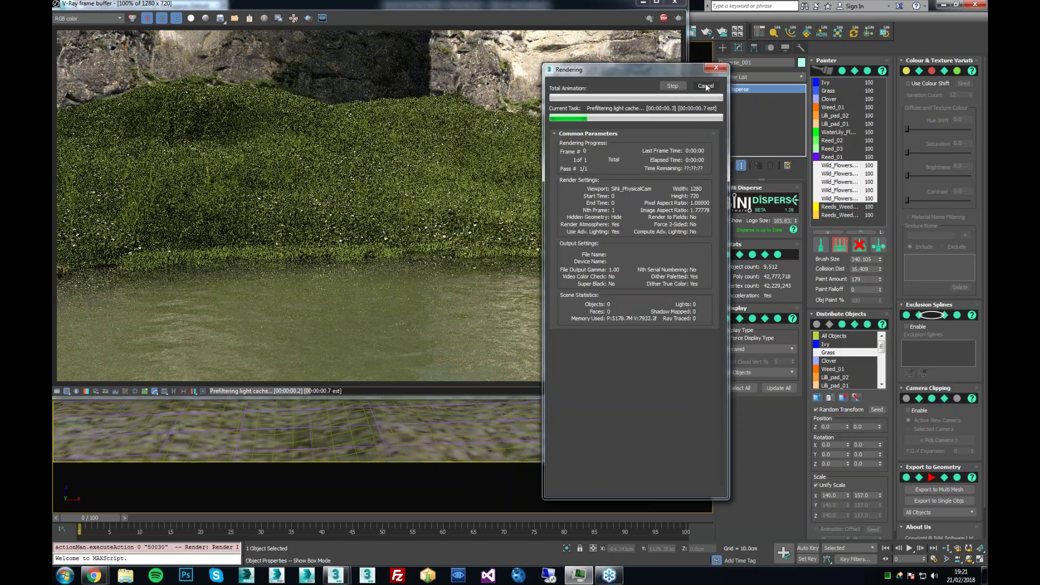
click(673, 4)
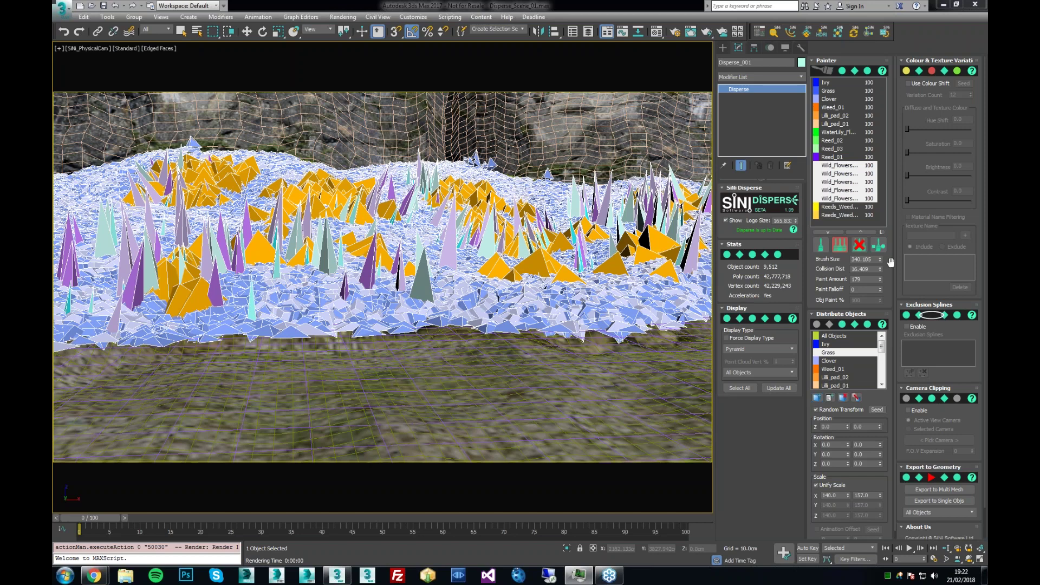
Step: Paint Reed_01, Reed_02 and Reed_03 in dense clumps on both sides of the water's edge
click(841, 209)
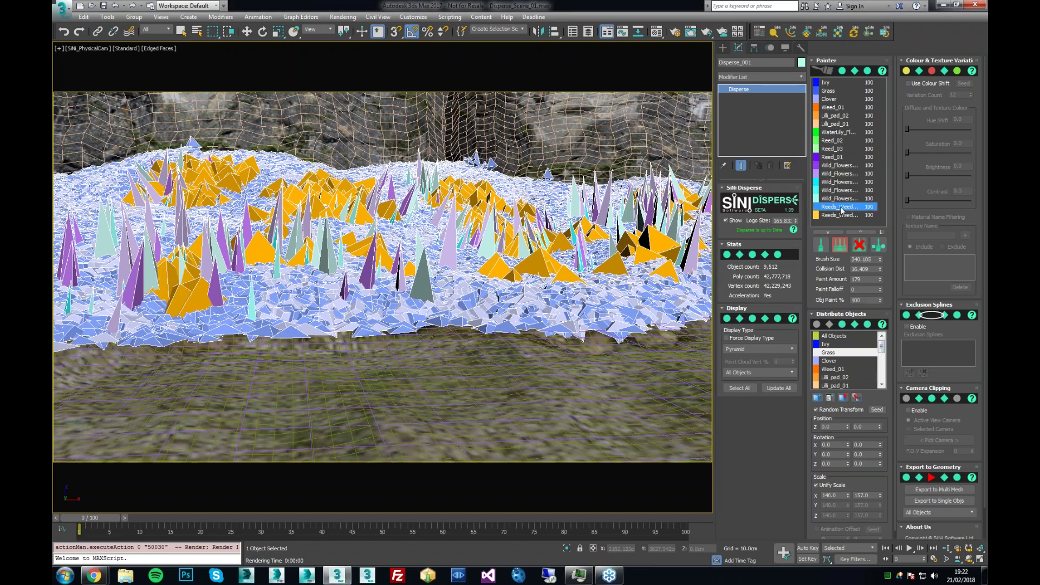
drag(832, 141, 832, 157)
drag(588, 346, 509, 346)
mouse_move(163, 347)
mouse_down()
mouse_move(108, 352)
mouse_move(206, 347)
mouse_move(86, 358)
mouse_move(135, 369)
mouse_up()
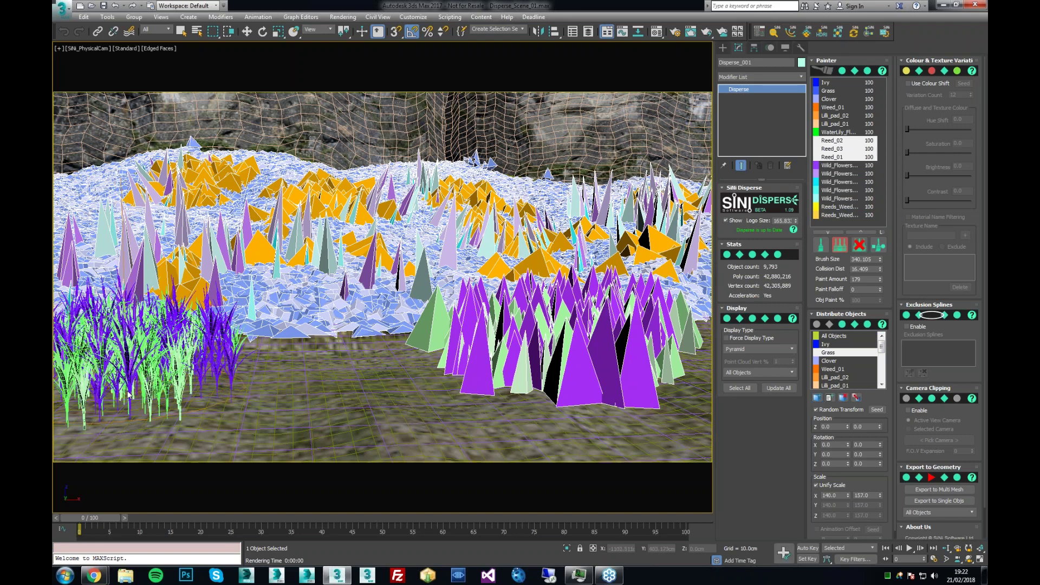
Step: Paint both lily pad objects onto the open water between the reed clumps with the line brush
click(834, 116)
click(843, 125)
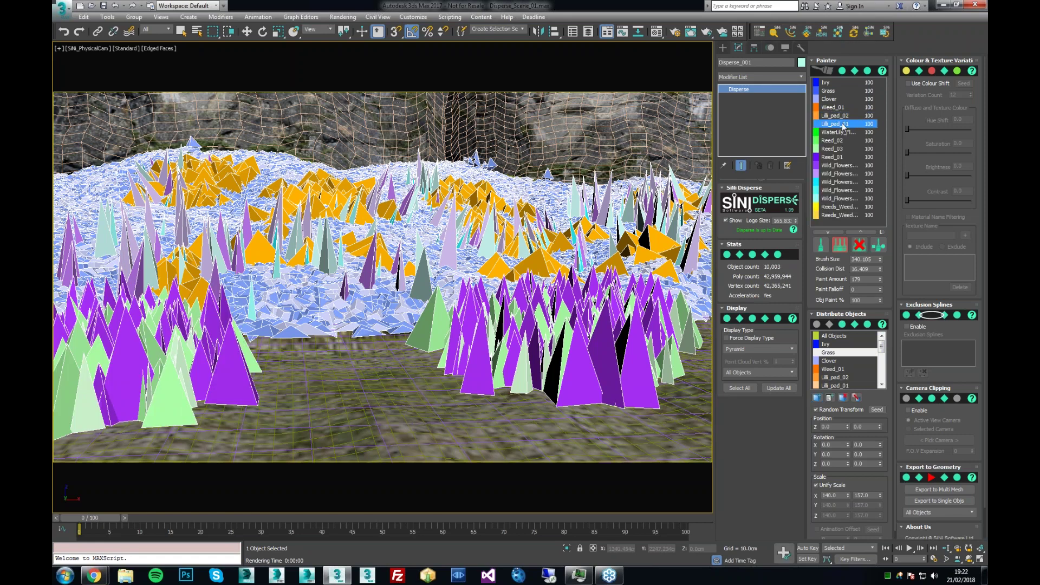
ctrl+click(837, 116)
click(823, 247)
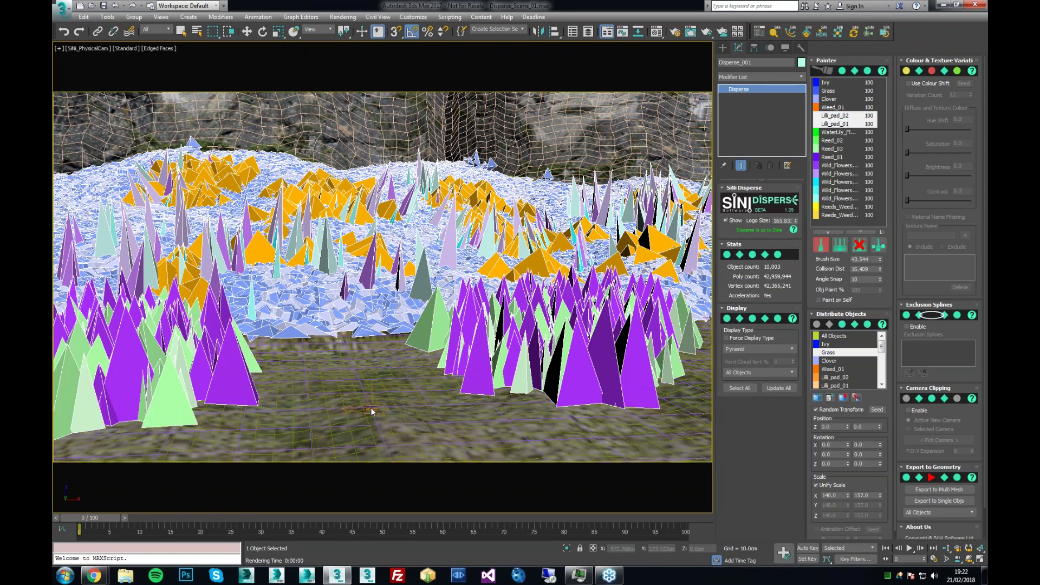
mouse_move(335, 376)
mouse_down()
mouse_move(315, 386)
mouse_move(348, 392)
mouse_move(360, 382)
mouse_move(400, 420)
mouse_move(222, 431)
mouse_move(304, 371)
mouse_move(314, 386)
mouse_move(274, 433)
mouse_move(325, 420)
mouse_move(374, 367)
mouse_move(401, 402)
mouse_up()
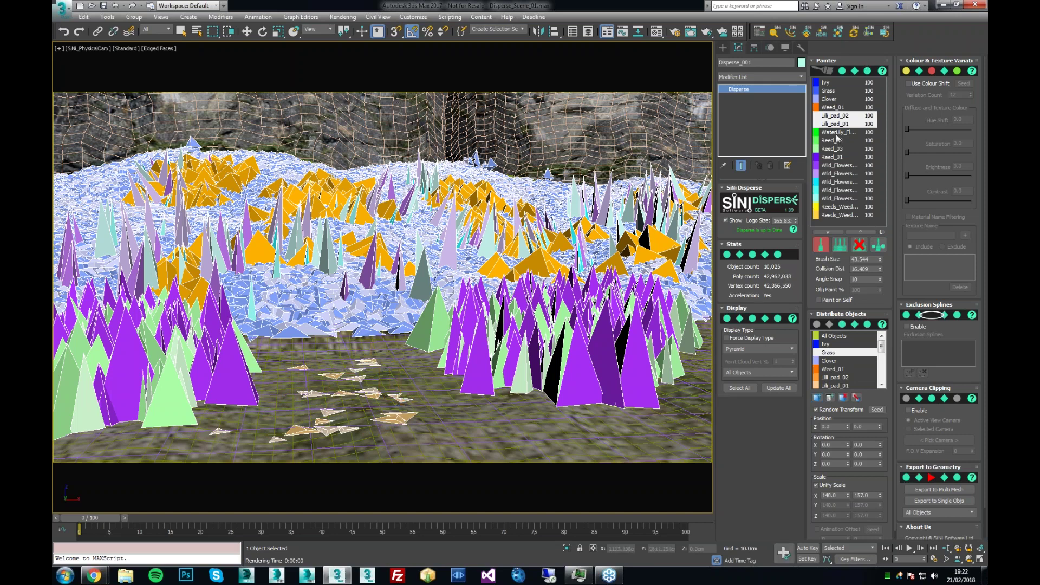
Step: Place individual WaterLily flowers among the lily pads
click(838, 133)
click(402, 421)
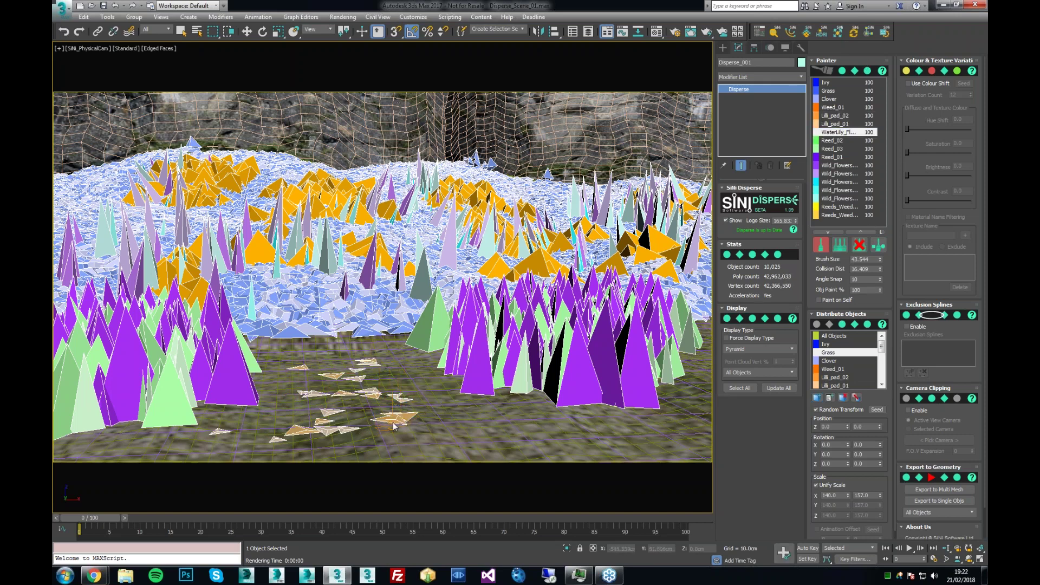
click(402, 404)
click(373, 390)
click(320, 436)
click(364, 365)
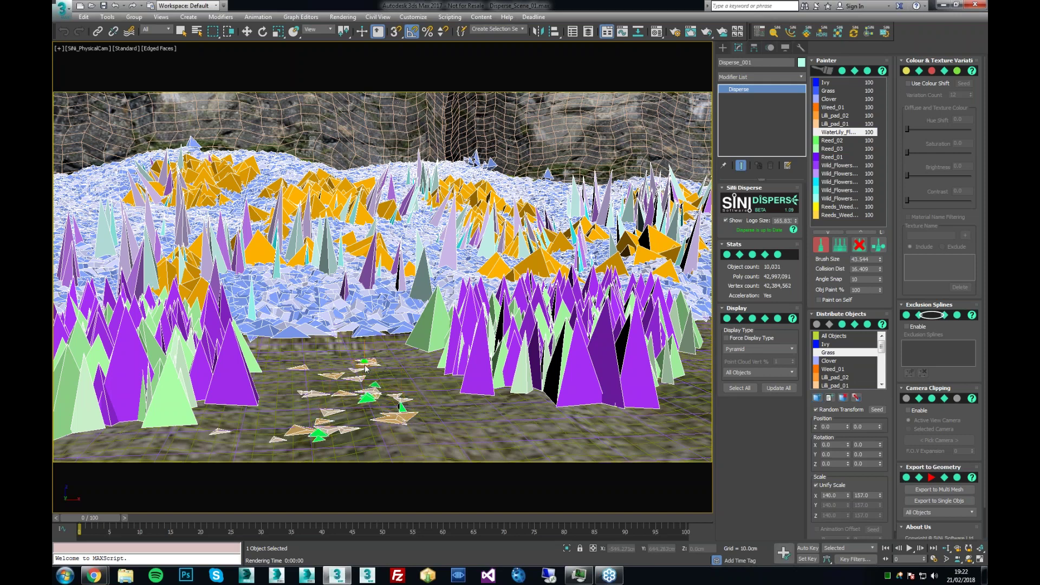
click(333, 375)
click(307, 360)
click(303, 369)
Step: Brush both Reeds_Weed objects into the reed clumps on either side of the water
click(839, 207)
click(840, 245)
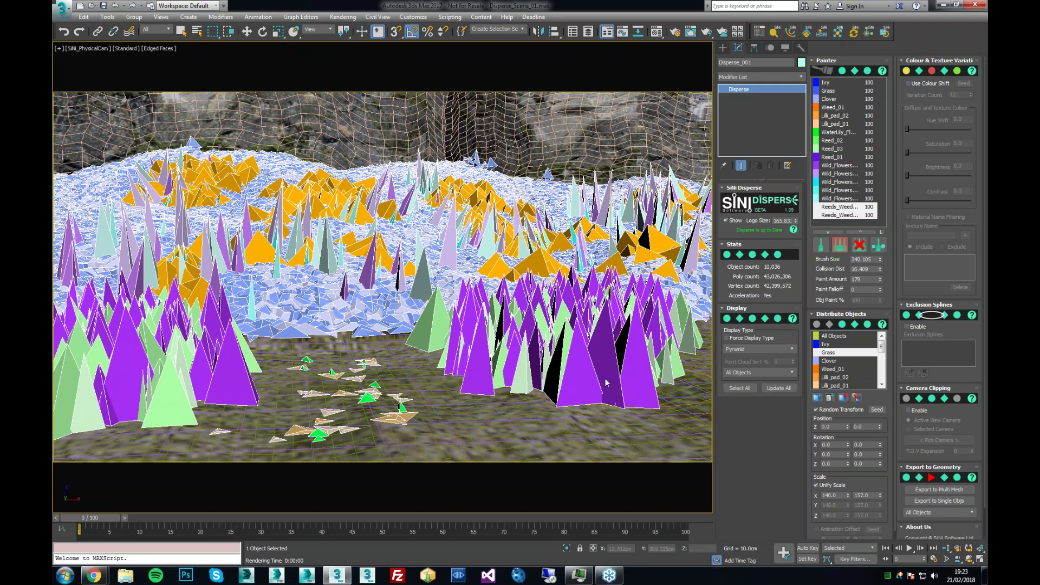
click(538, 361)
mouse_move(538, 360)
mouse_down()
mouse_move(423, 331)
mouse_move(667, 323)
mouse_move(573, 332)
mouse_move(515, 325)
mouse_move(492, 346)
mouse_move(166, 352)
mouse_move(97, 382)
mouse_up()
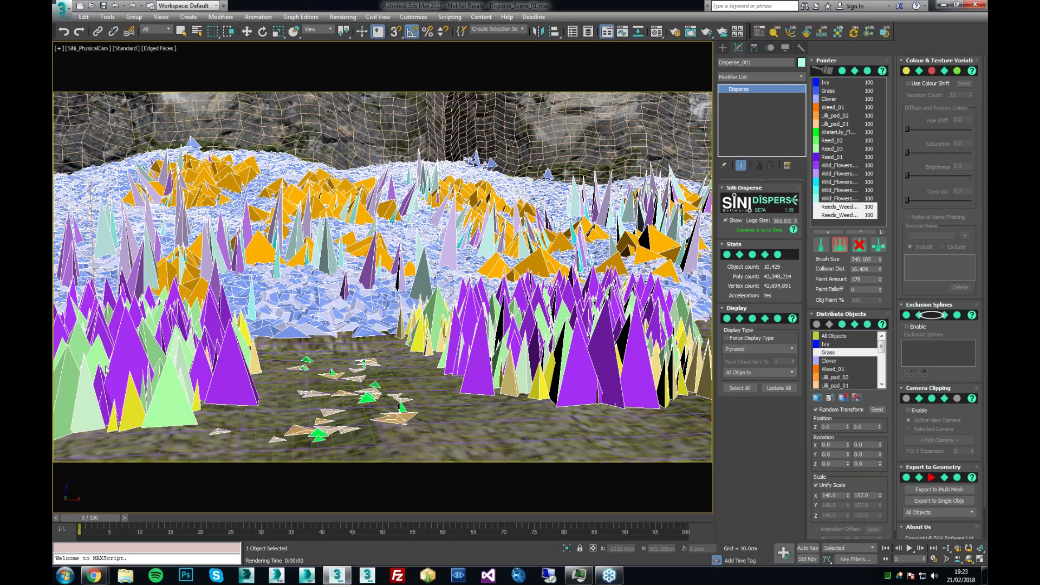
Step: Paint trails of Ivy along and up the rock wall behind the bank with the line brush
click(839, 99)
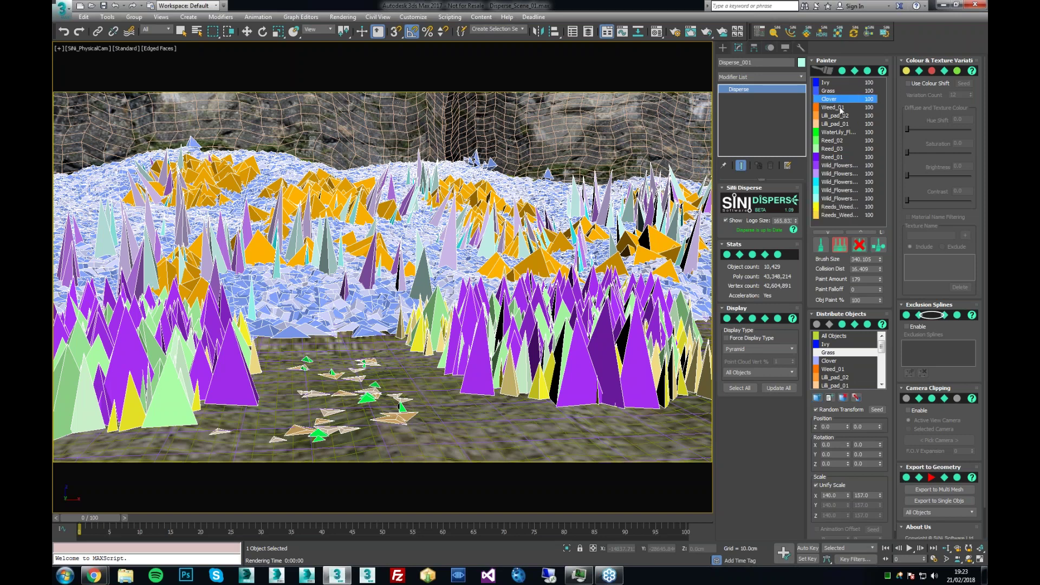
click(826, 82)
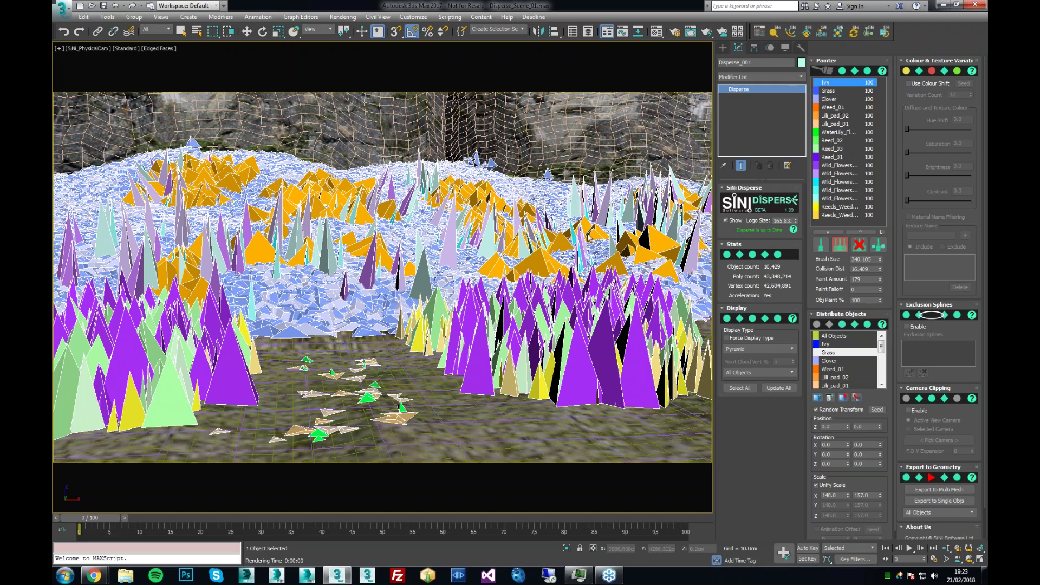
click(820, 245)
mouse_move(623, 171)
mouse_down()
mouse_move(641, 167)
mouse_move(639, 145)
mouse_move(605, 172)
mouse_move(536, 169)
mouse_move(572, 171)
mouse_up()
mouse_move(701, 138)
mouse_down()
mouse_move(684, 91)
mouse_move(623, 106)
mouse_up()
mouse_move(600, 148)
mouse_down()
mouse_move(544, 160)
mouse_move(528, 137)
mouse_move(537, 147)
mouse_move(525, 160)
mouse_move(552, 161)
mouse_move(541, 167)
mouse_move(512, 142)
mouse_move(517, 111)
mouse_move(525, 142)
mouse_move(509, 130)
mouse_up()
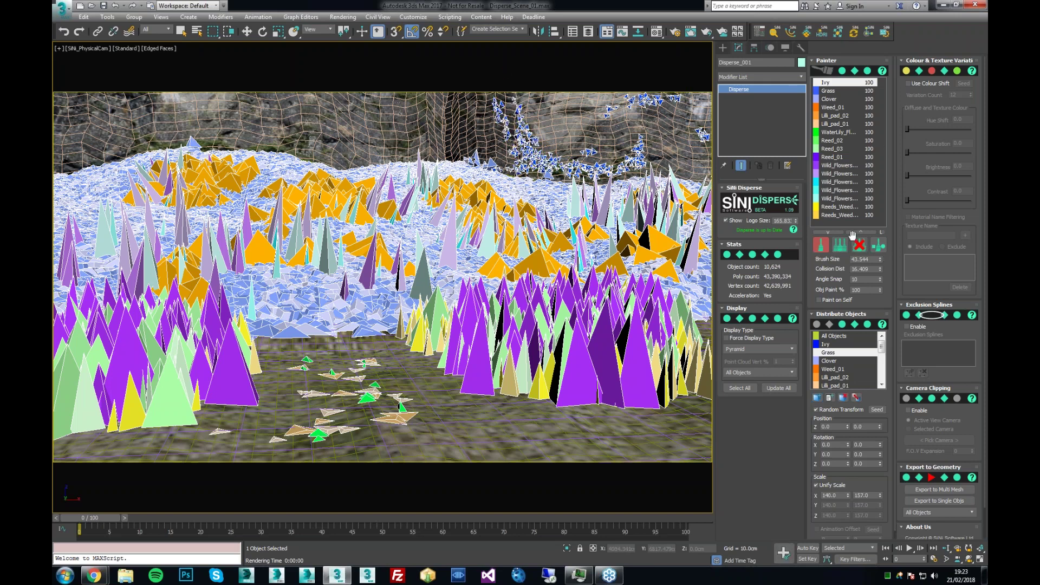
Step: Try erasing all plants from the middle of the bank at erase chance 100, and undo the erasure
click(858, 247)
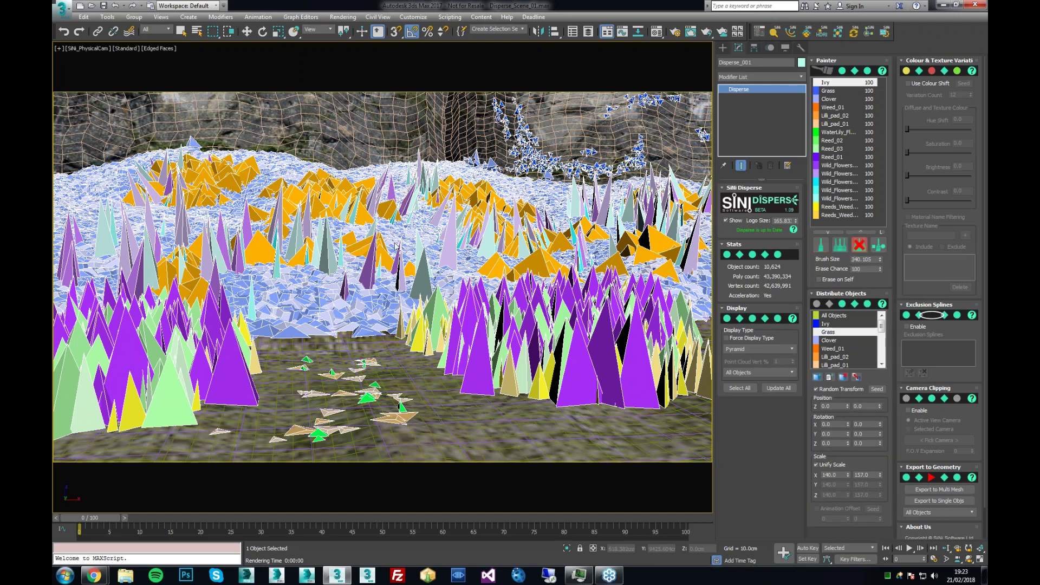
click(838, 223)
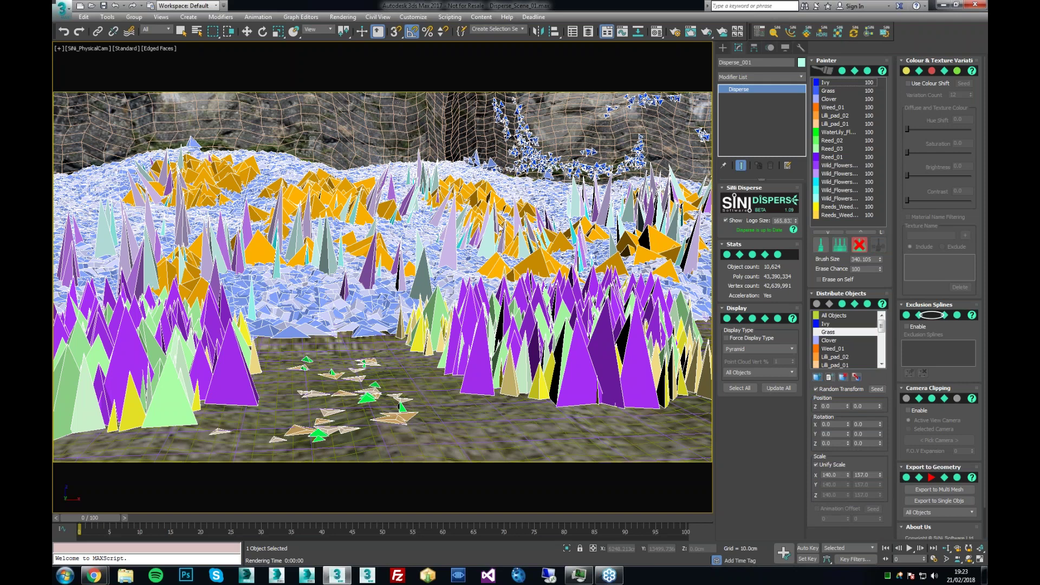
drag(370, 230, 326, 294)
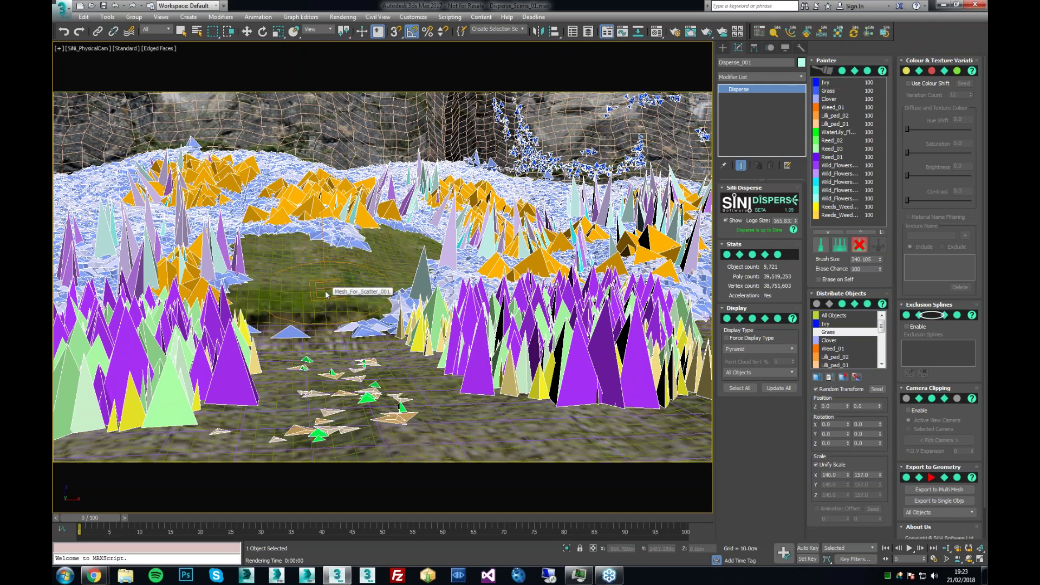
key(ctrl+z)
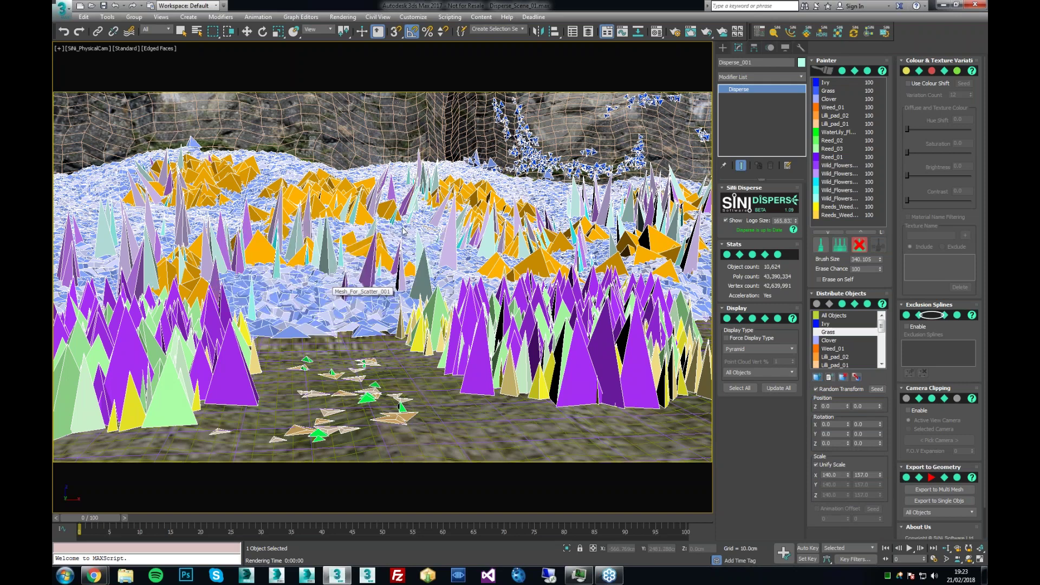
key(ctrl+x)
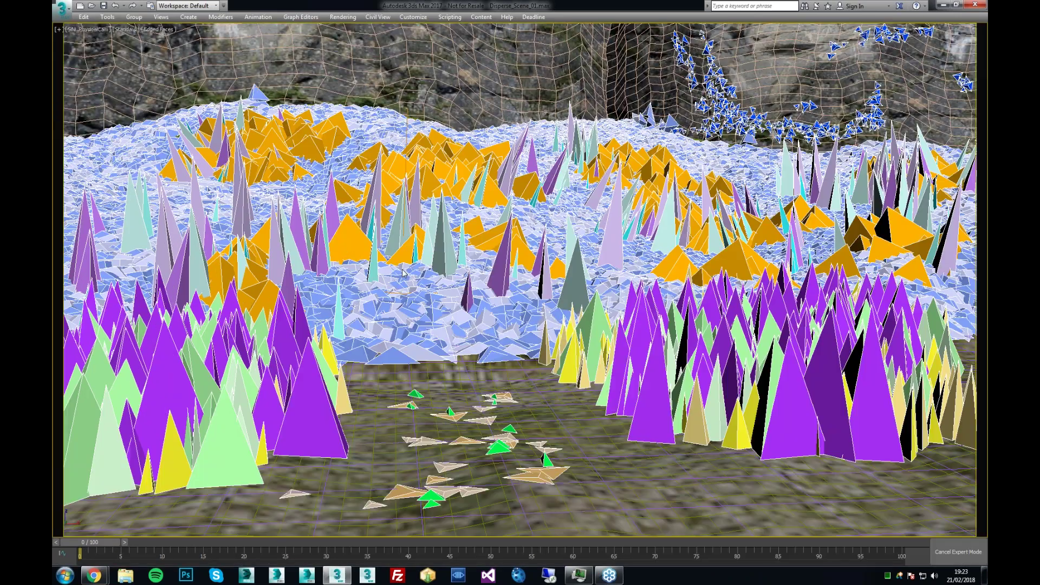
key(super+d)
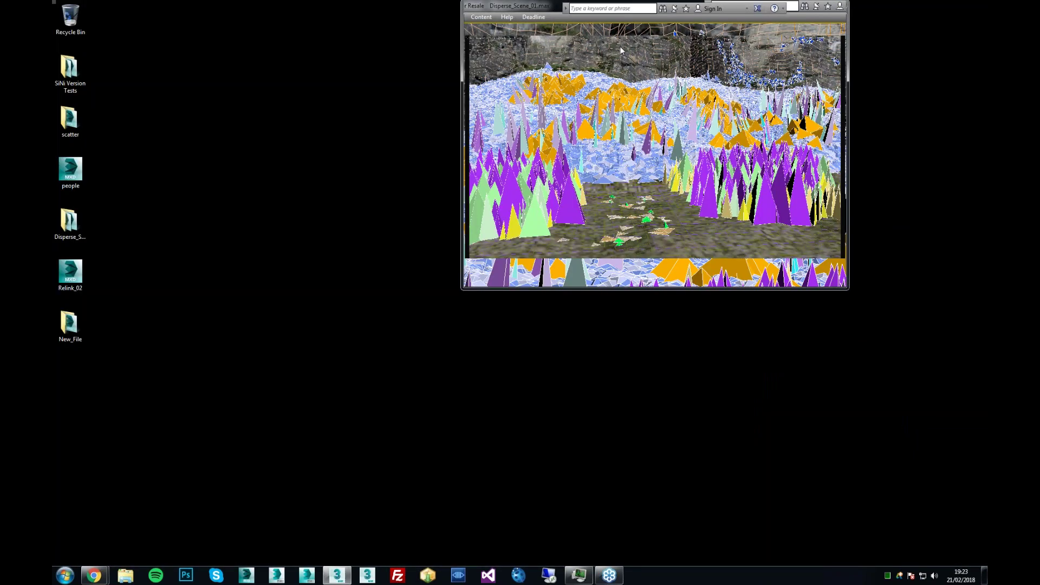
click(781, 42)
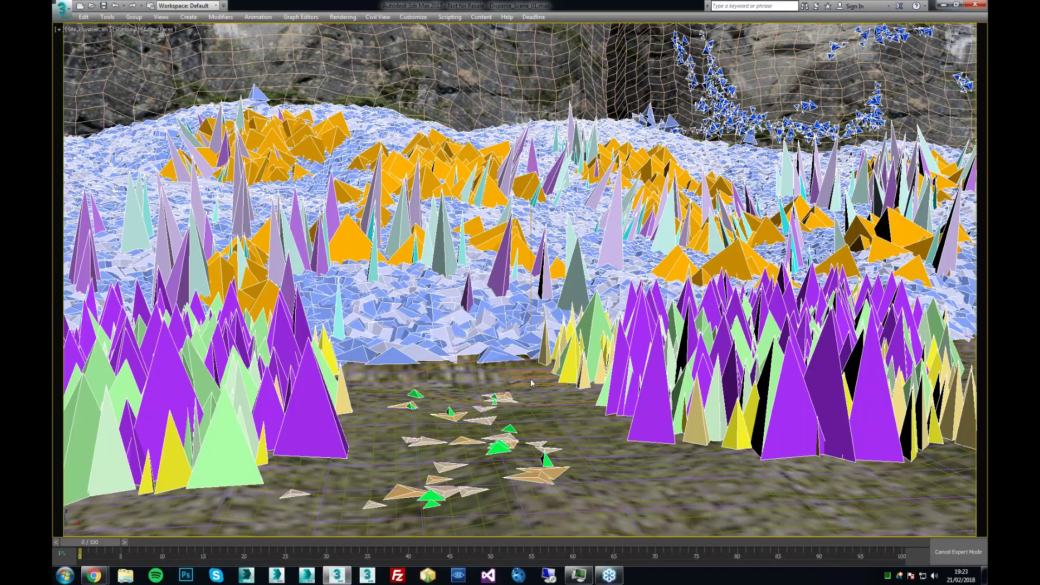
key(ctrl+x)
key(ctrl+x)
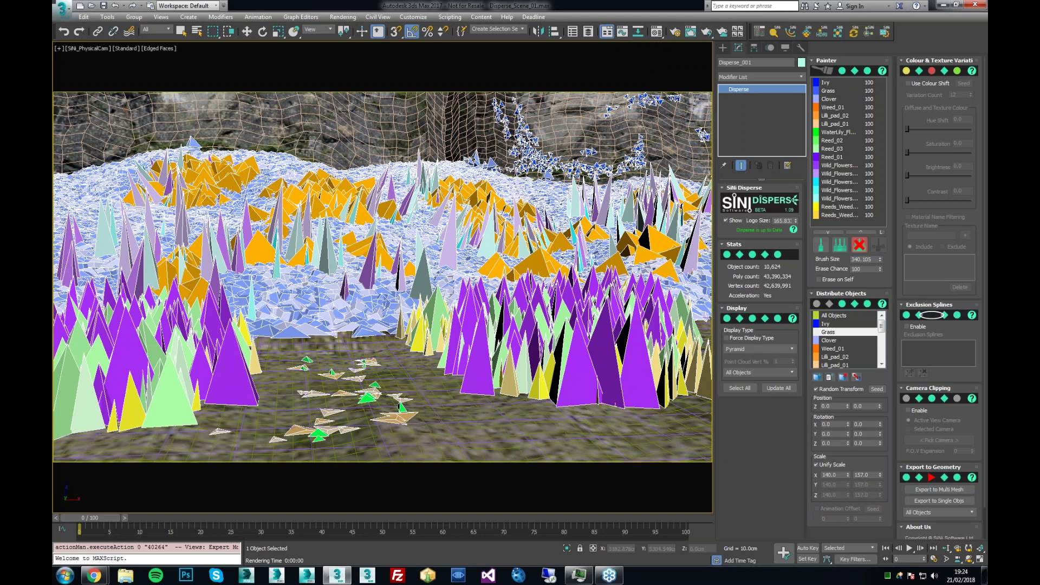
Step: Test render the fully planted riverbank while checking processor and memory load in Task Manager, and stop the render
key(ctrl+shift+Escape)
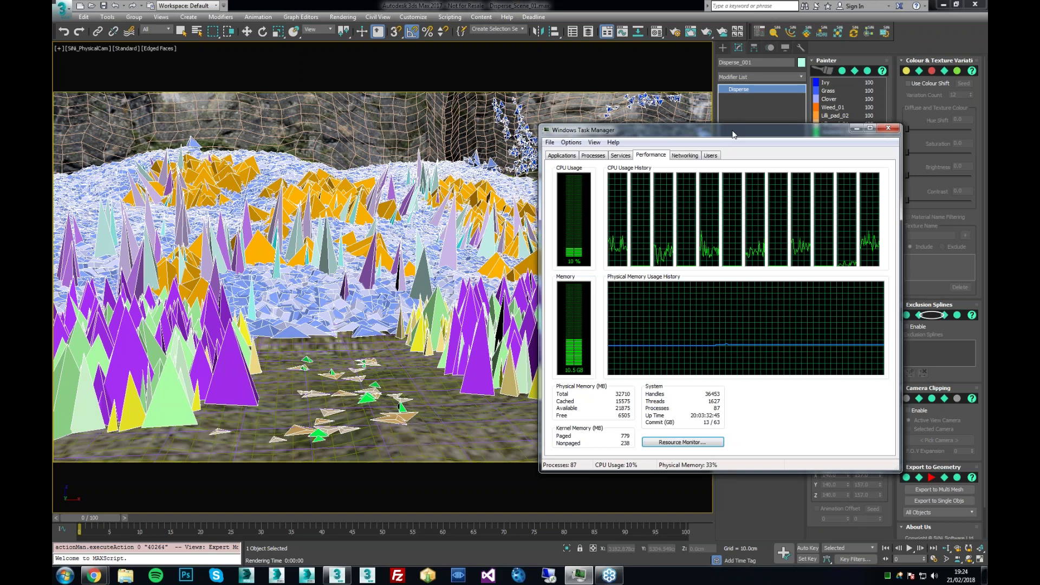
key(alt+Tab)
key(shift+q)
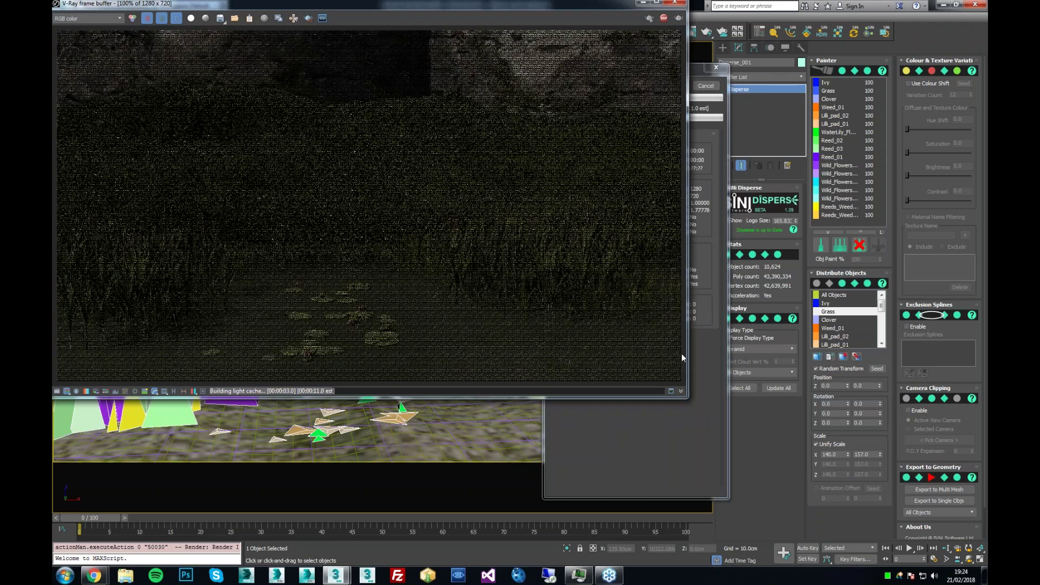
click(656, 435)
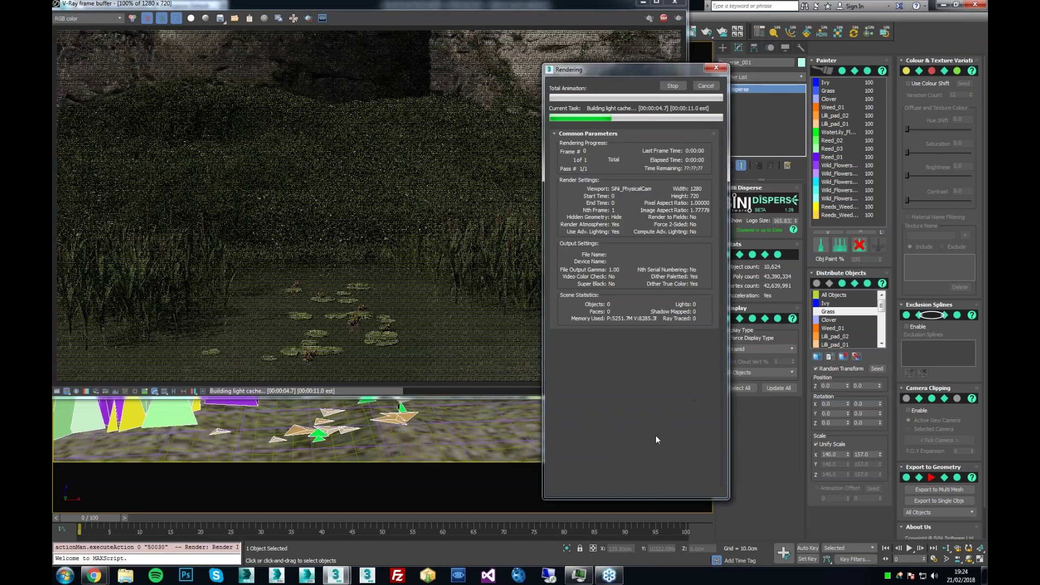
click(589, 576)
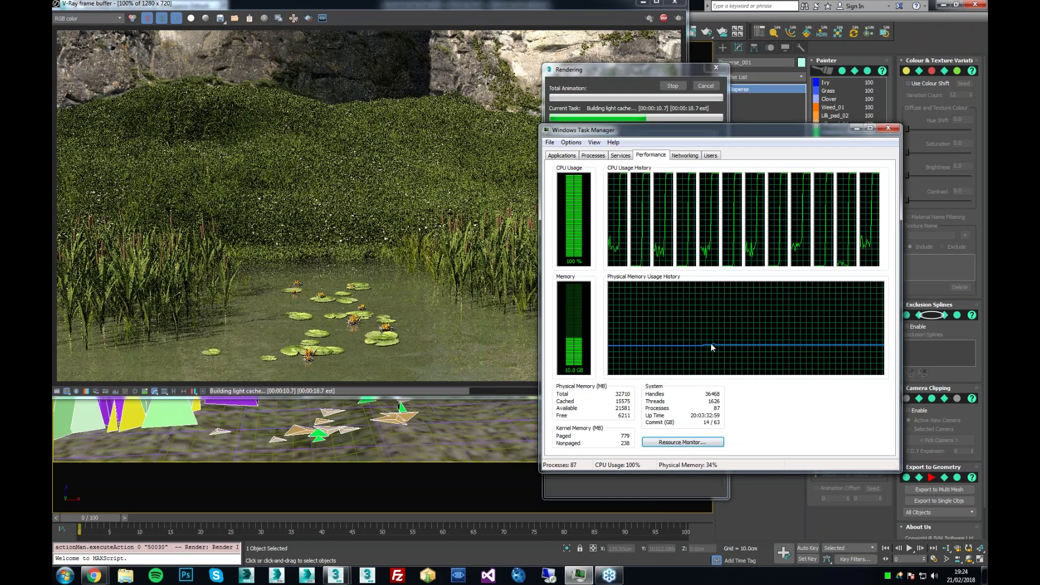
click(670, 87)
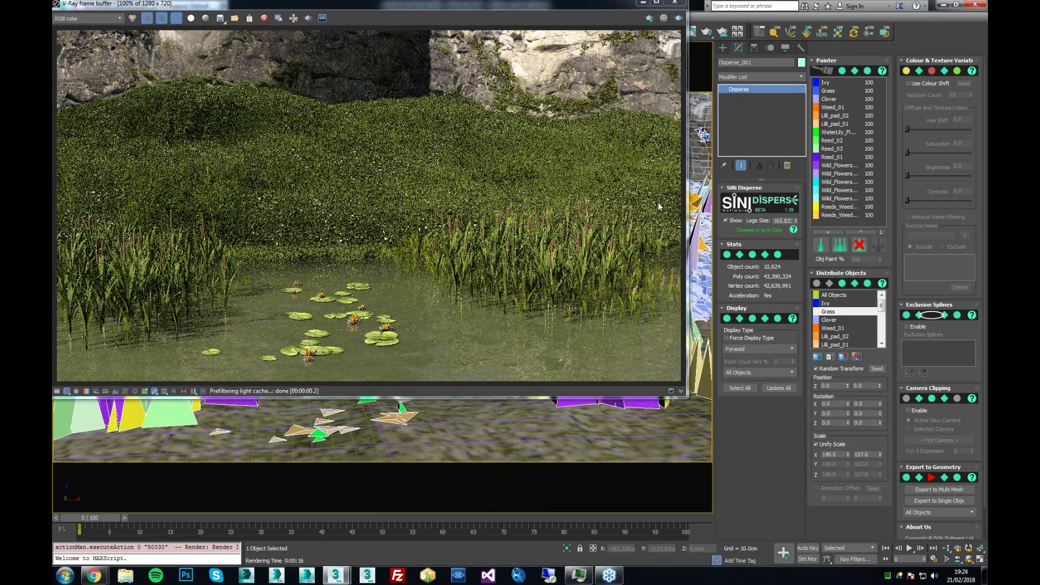
click(673, 3)
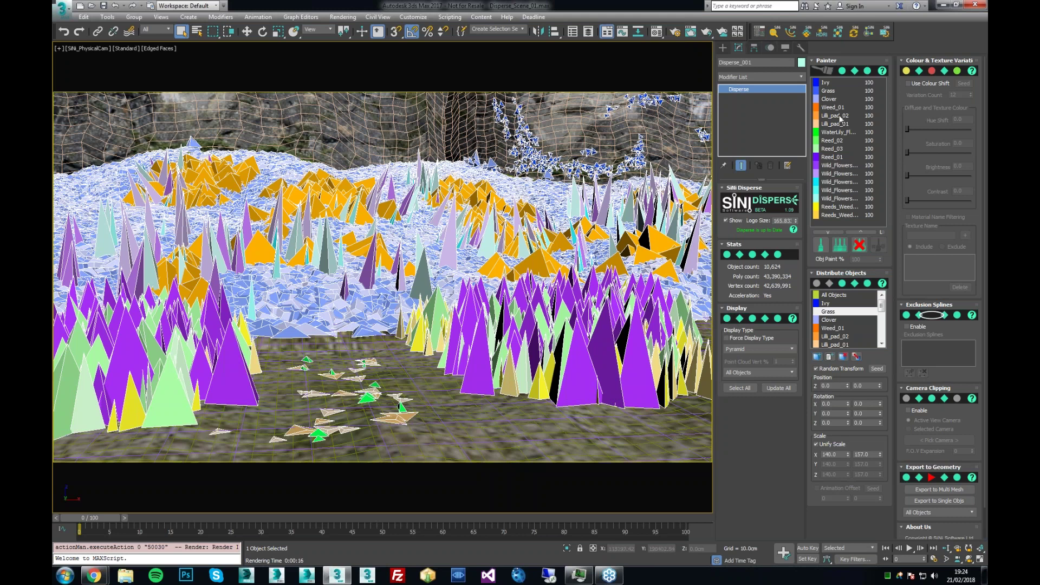
Step: Open the object management dialog for Weed_01, review its external ProxSi options, and close it without changes
click(841, 166)
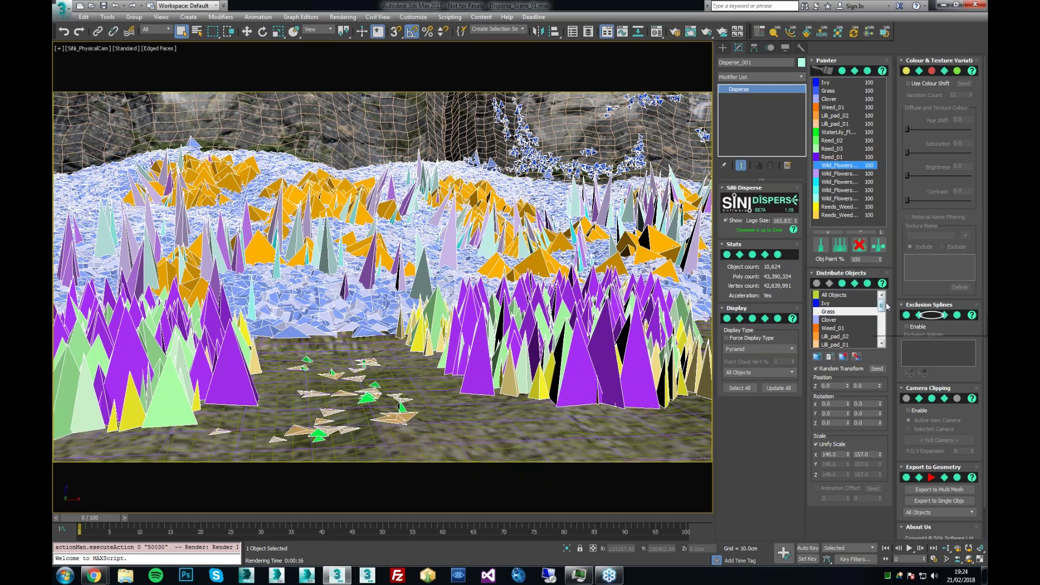
click(861, 313)
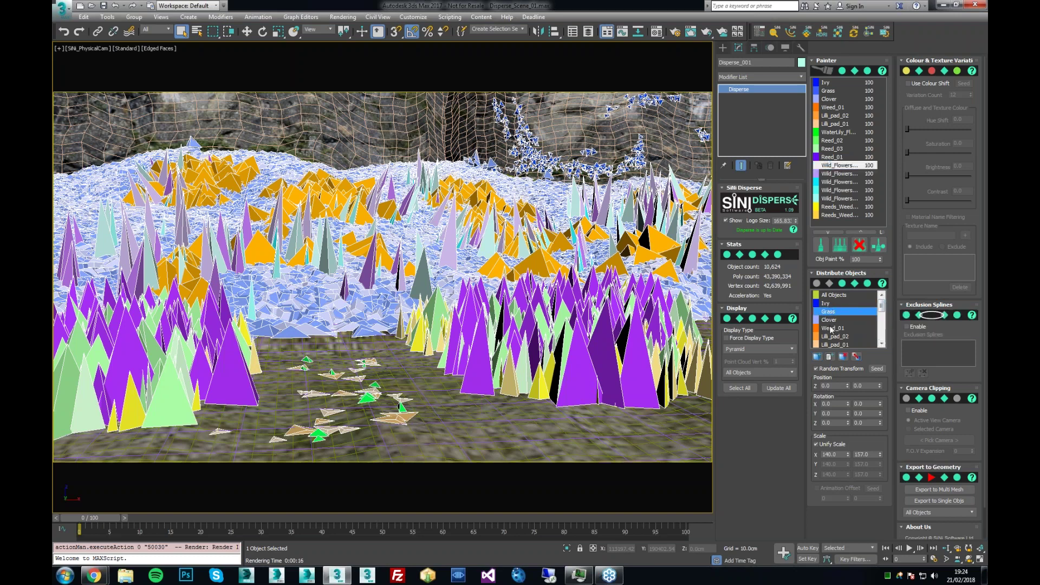
double_click(832, 328)
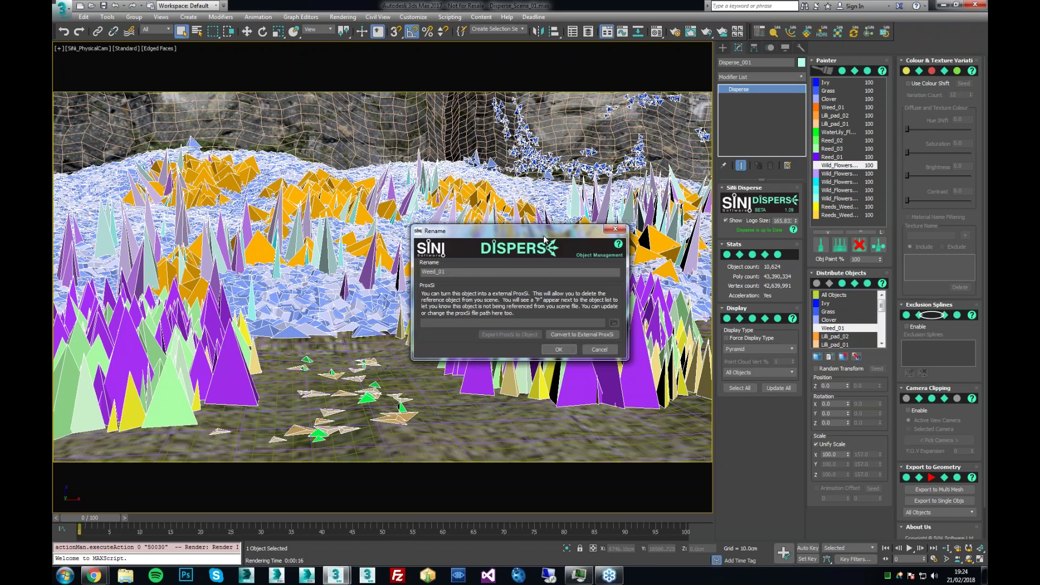
drag(545, 231, 637, 164)
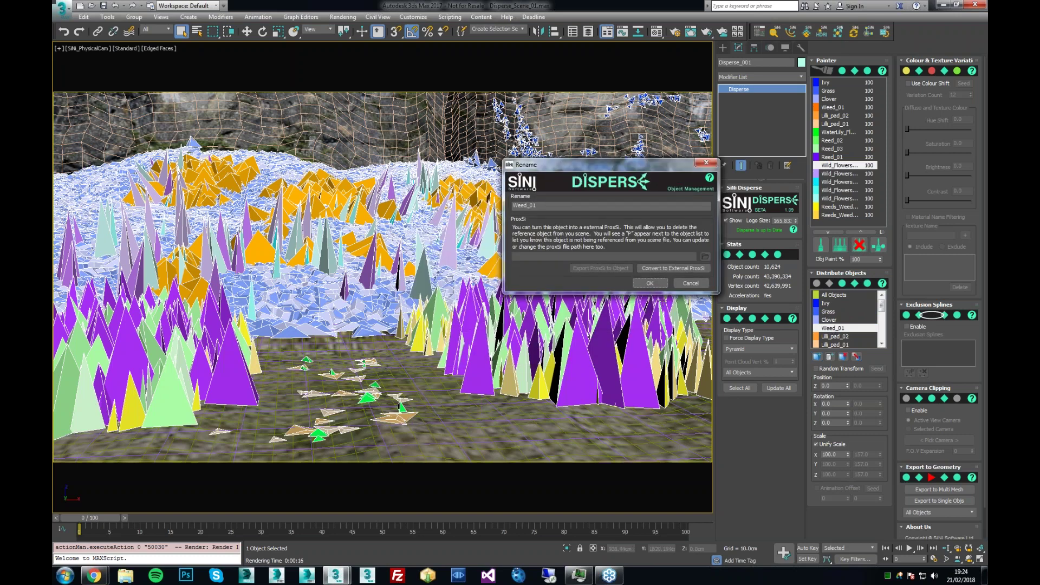
click(882, 307)
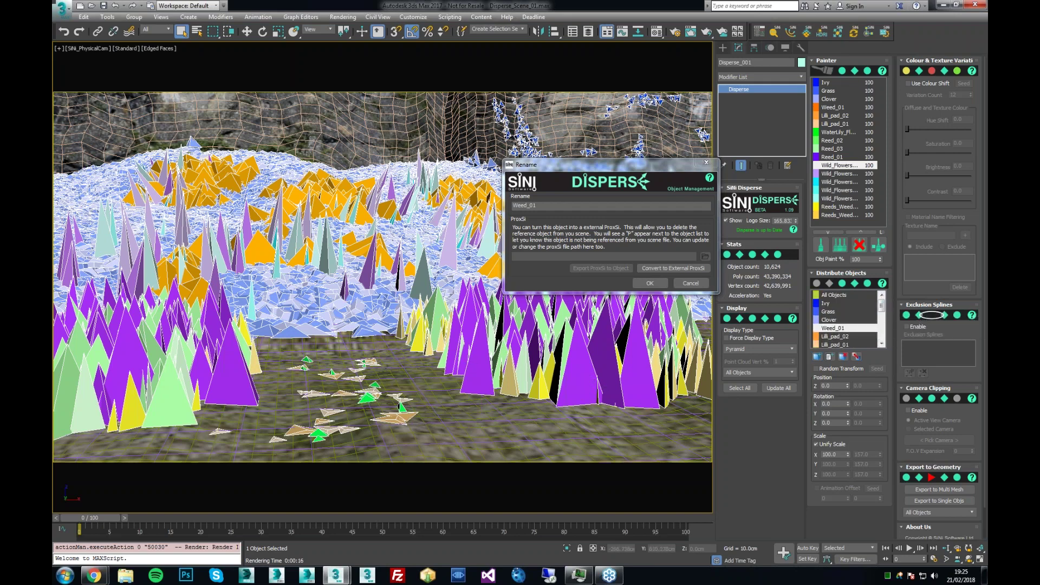
click(706, 163)
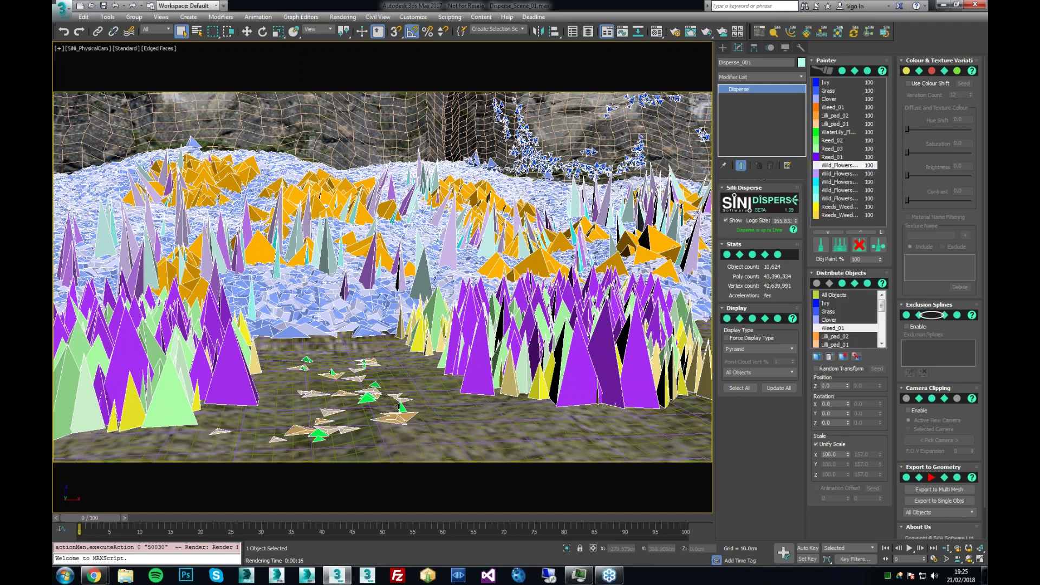
Step: Switch to the perspective view and locate and select the Clover source mesh among the plants beside the terrain
key(p)
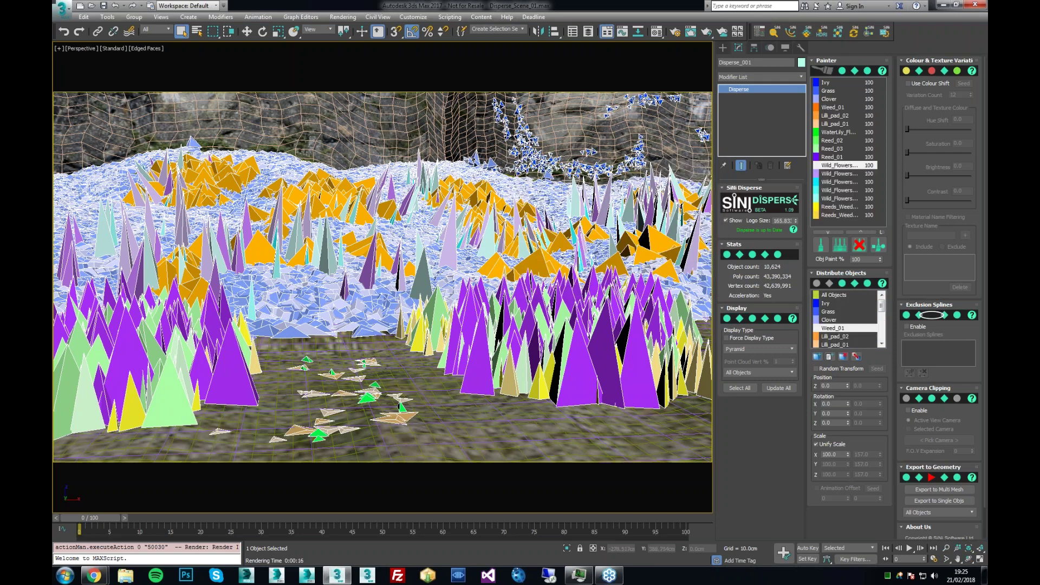
scroll(382, 277, up, 2)
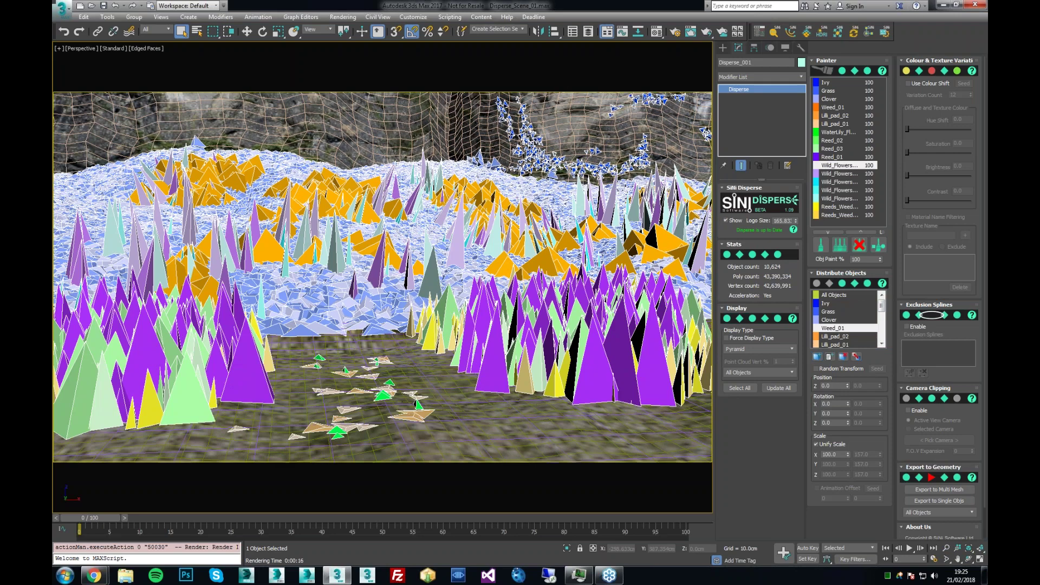
scroll(304, 341, down, 10)
scroll(412, 359, up, 6)
scroll(411, 360, down, 4)
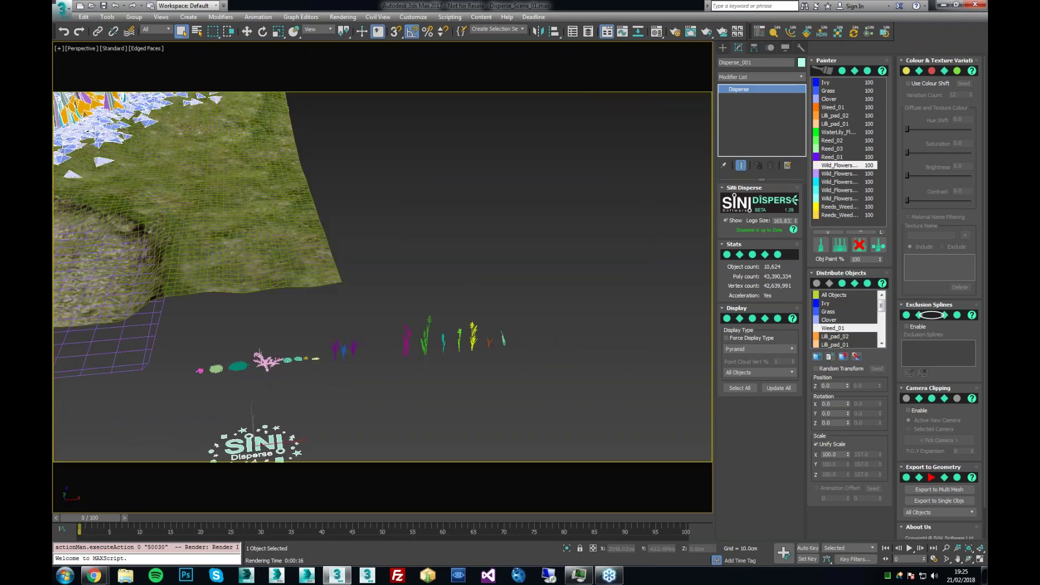
scroll(399, 333, up, 2)
scroll(453, 325, up, 2)
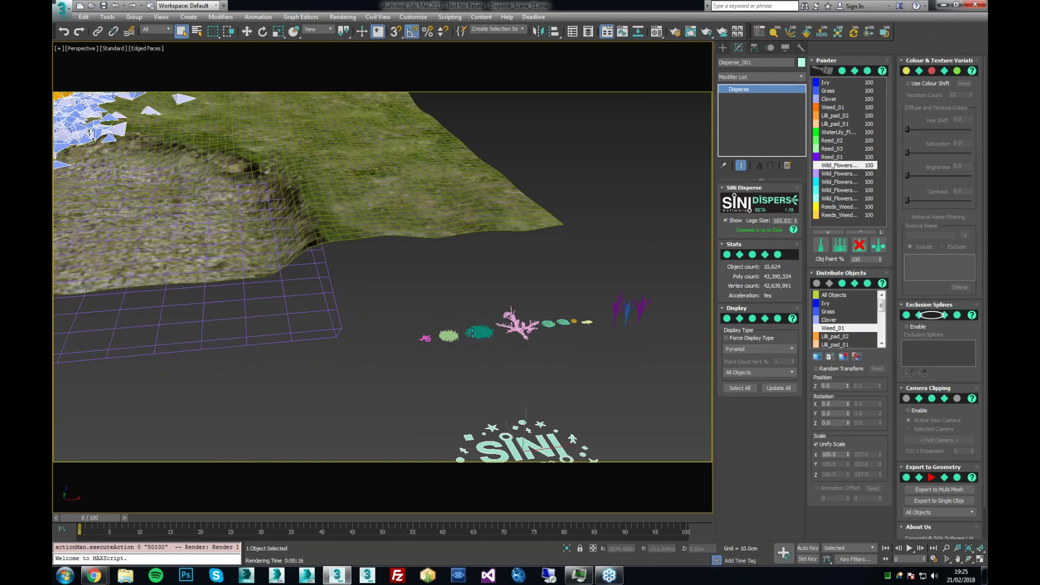
click(478, 332)
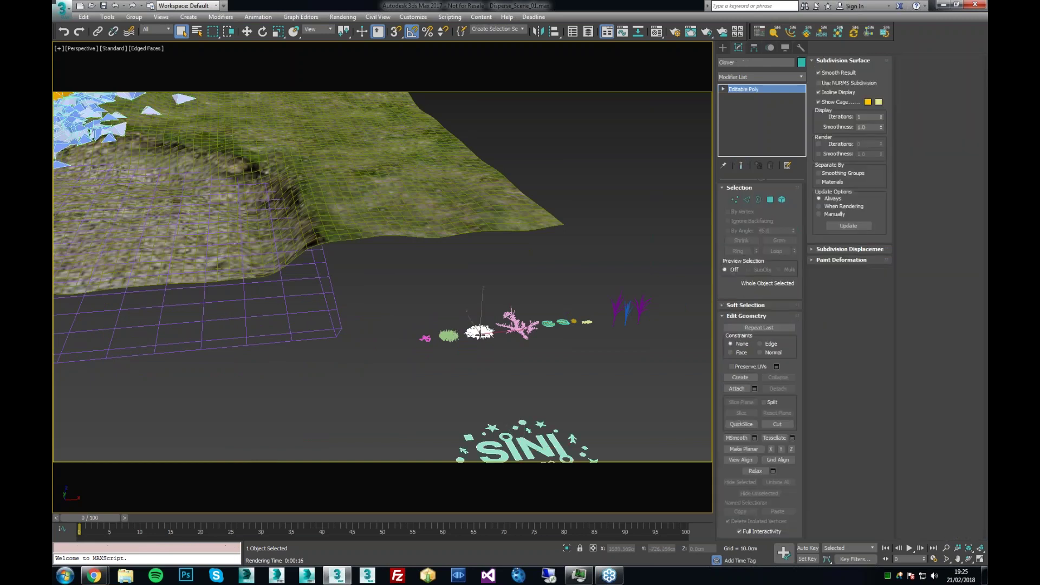
scroll(478, 332, up, 2)
scroll(478, 331, down, 2)
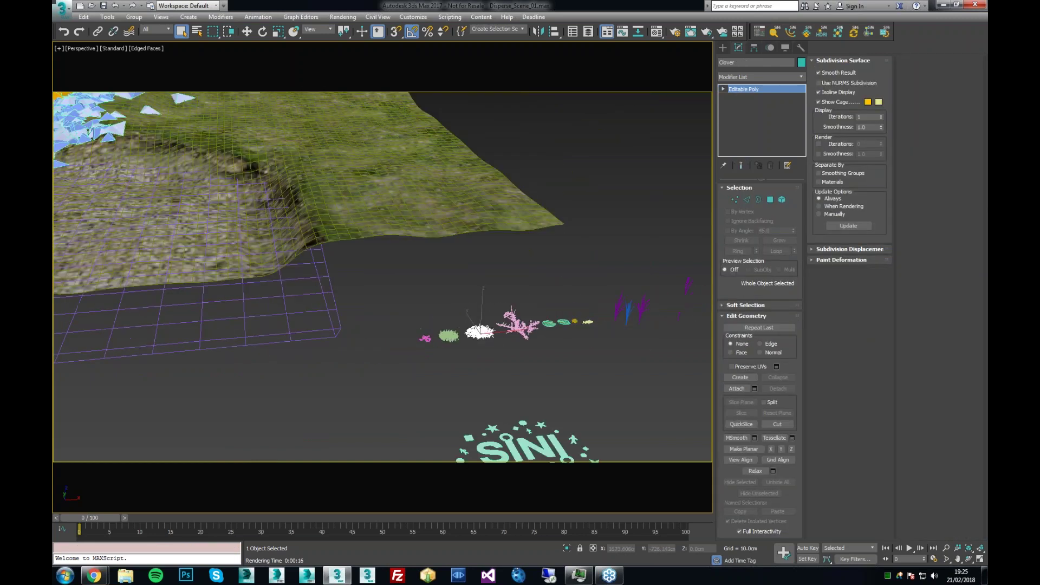
scroll(600, 414, down, 2)
Step: Convert the Clover object of Disperse_001 to an external ProxSi, saved as a SiNi file named Clover on the Desktop
click(600, 413)
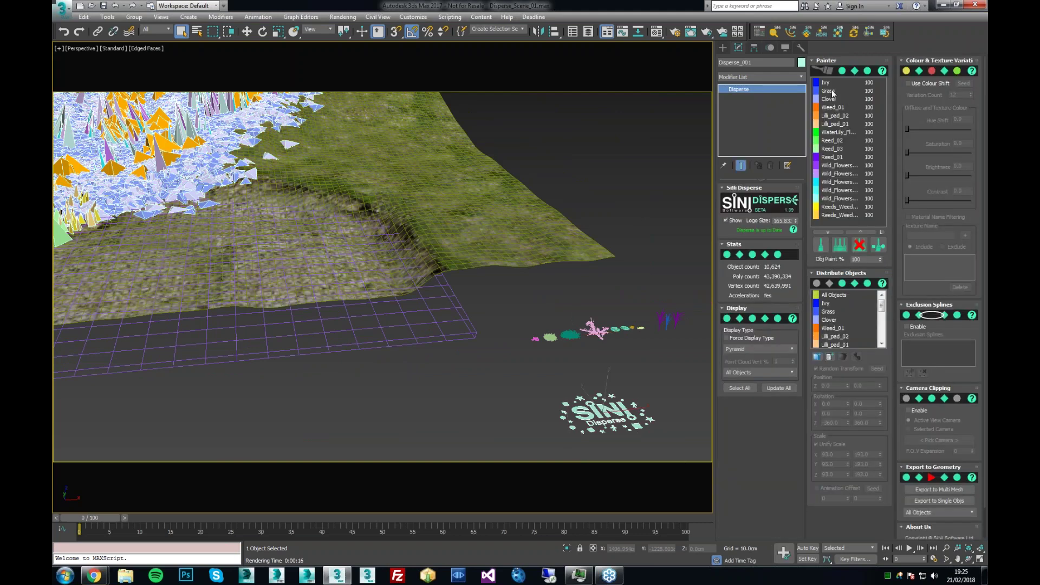
click(833, 101)
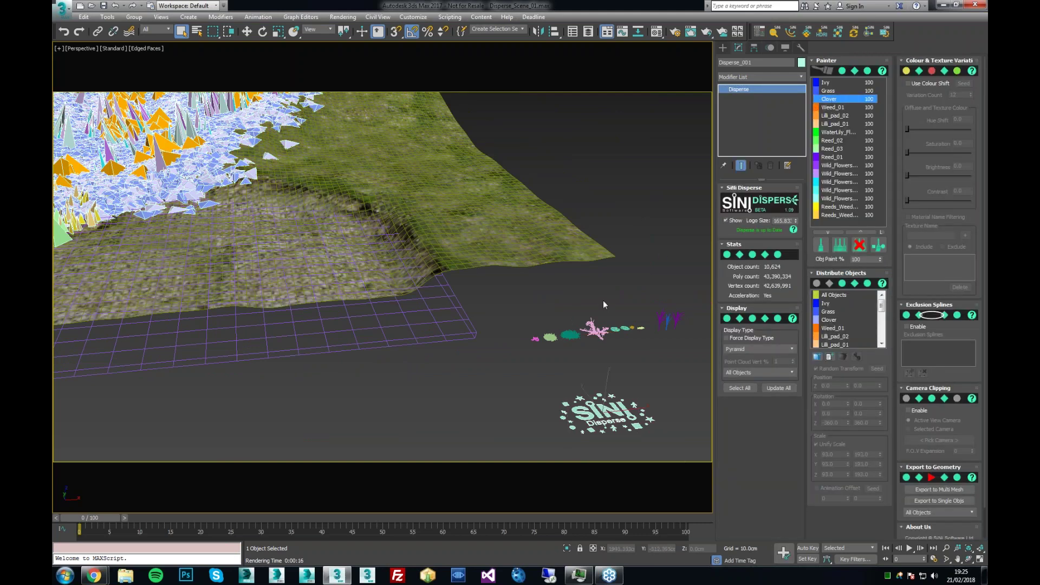
click(834, 321)
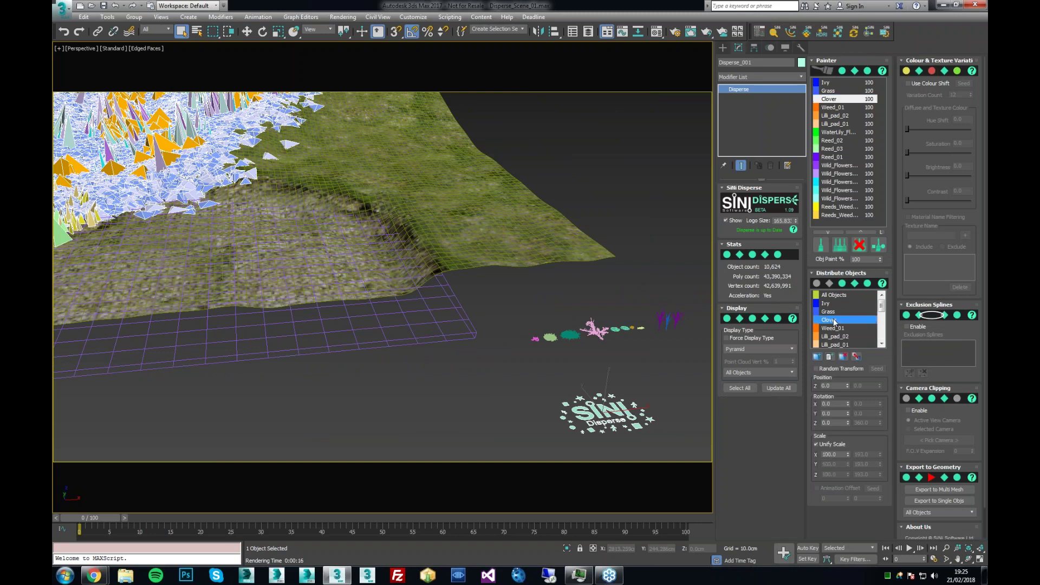
double_click(834, 321)
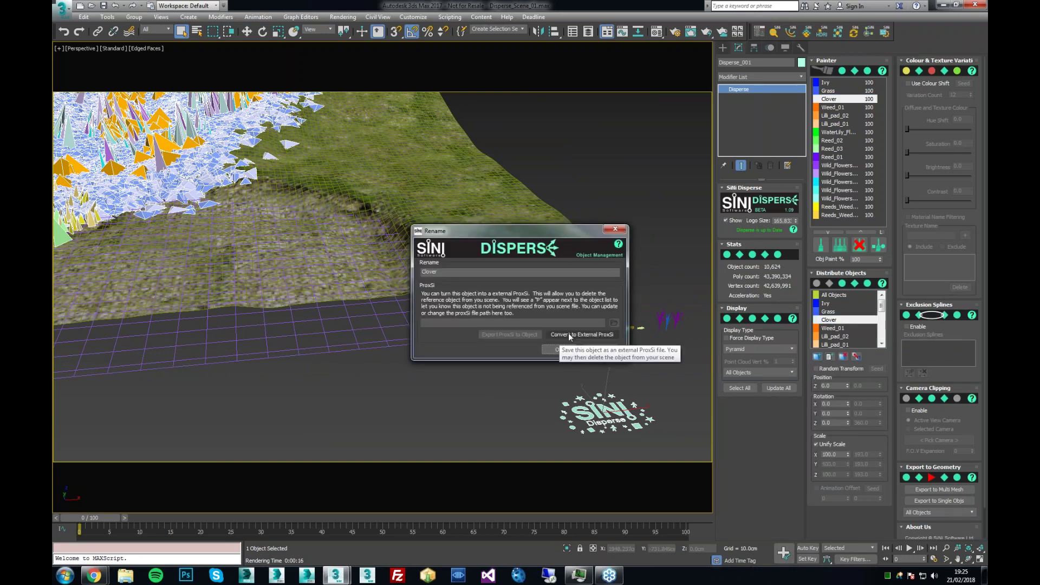
click(570, 336)
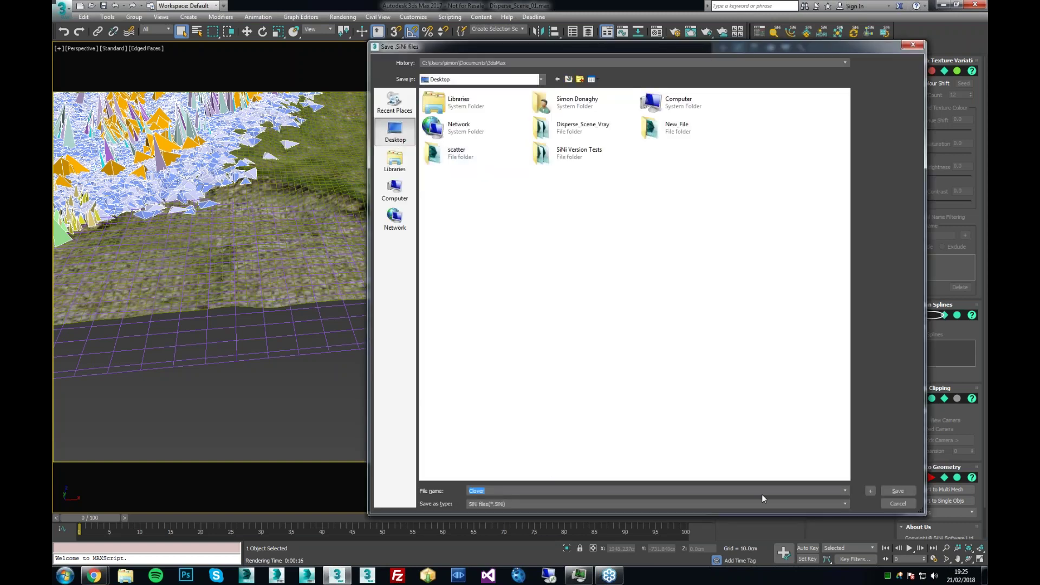
click(893, 488)
click(894, 491)
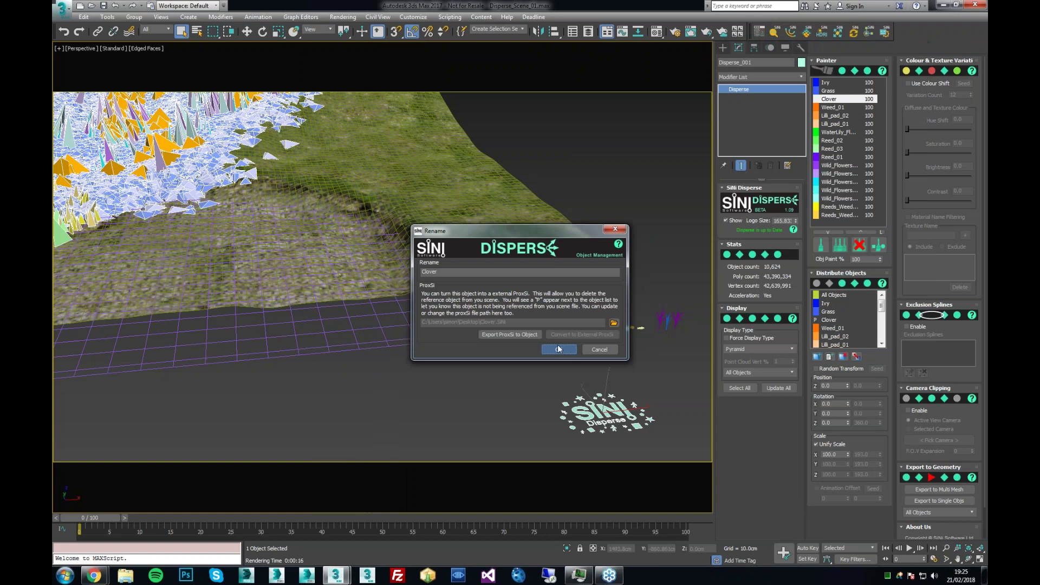
click(558, 350)
Step: Check Clover's proxy mark in the Disperse object list and delete the Clover source mesh from the scene
click(832, 111)
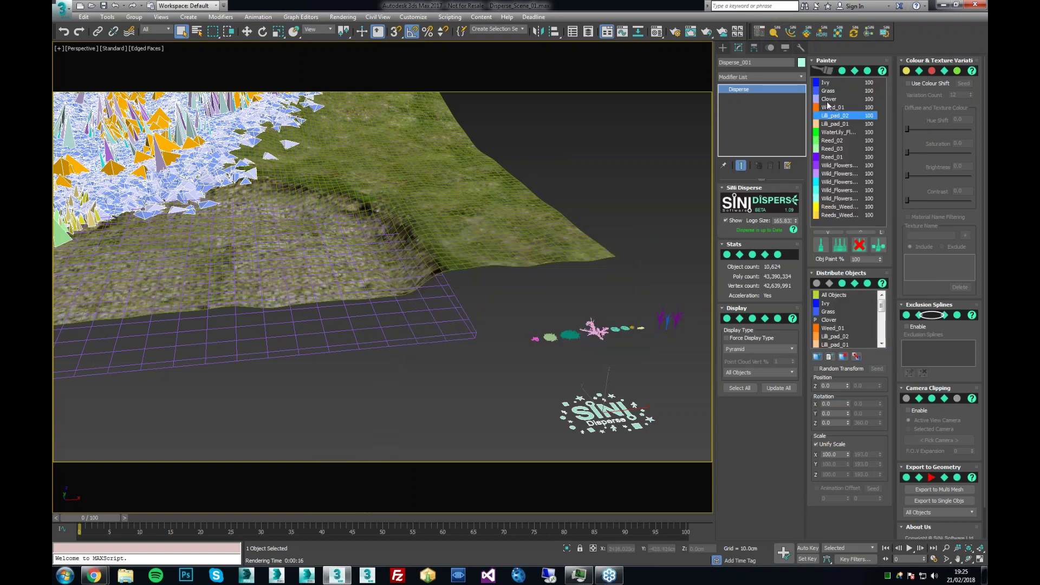
click(829, 100)
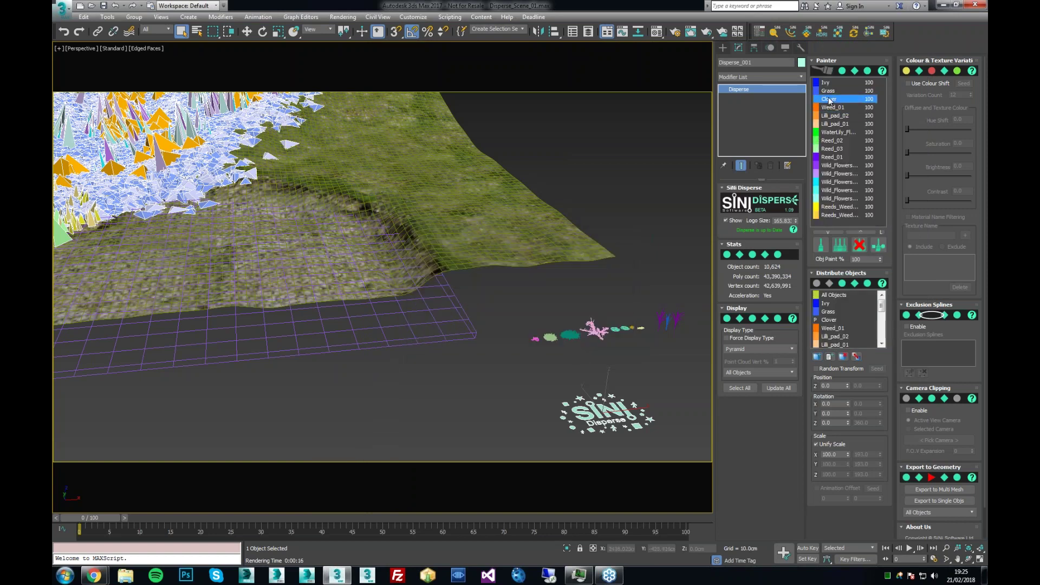
click(830, 321)
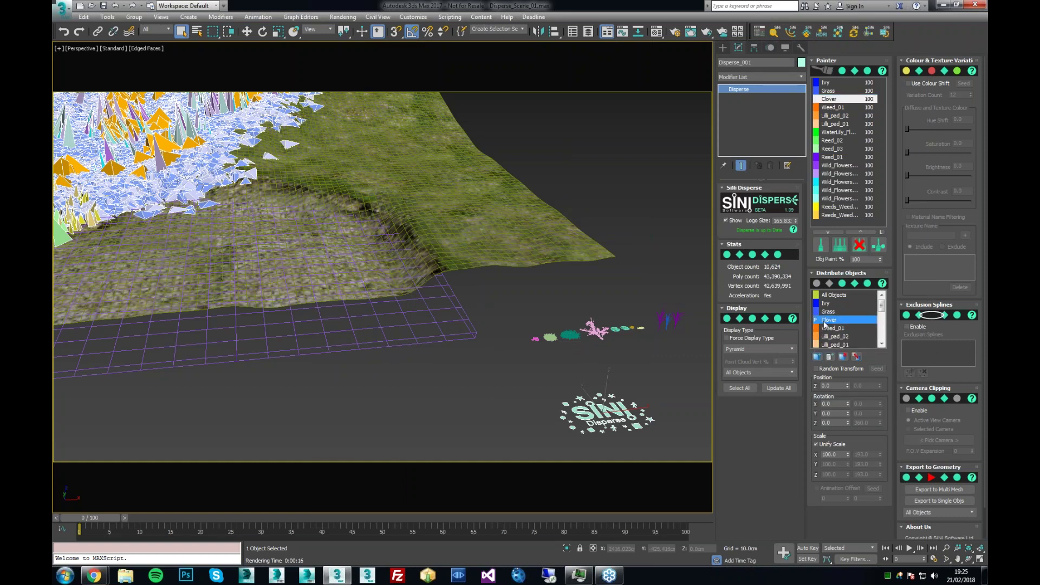
scroll(642, 347, up, 3)
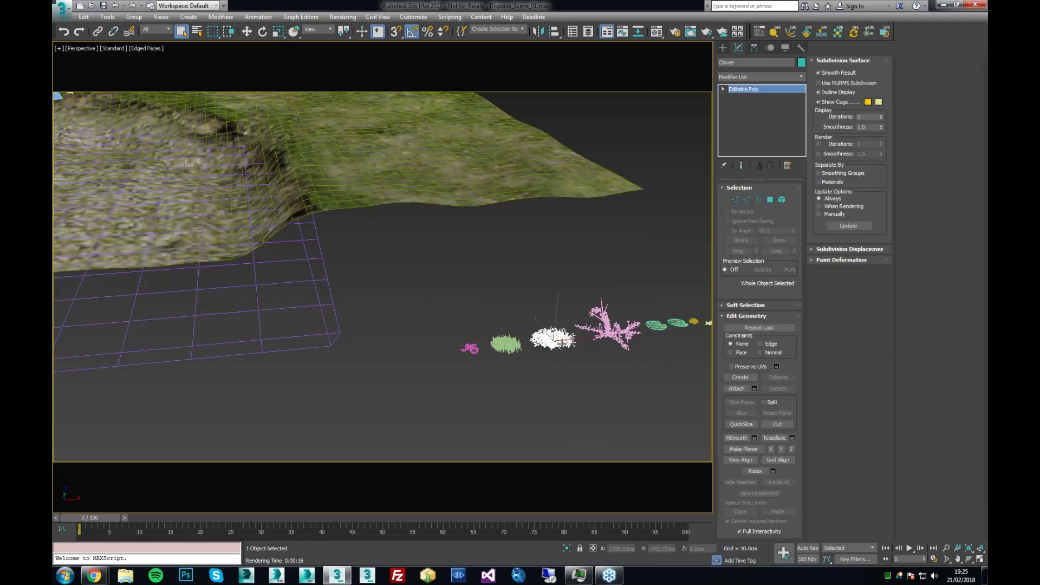
middle_drag(571, 360, 564, 361)
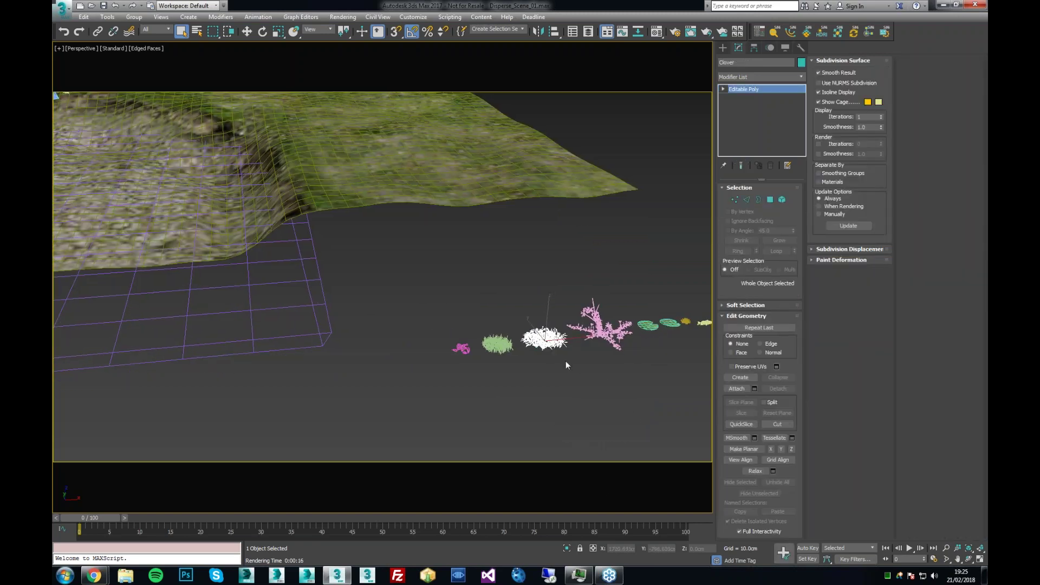
key(Delete)
Step: Reselect Disperse_001 and brush a small patch of Clover onto the empty ground beside the SiNi Disperse logo
scroll(442, 338, down, 2)
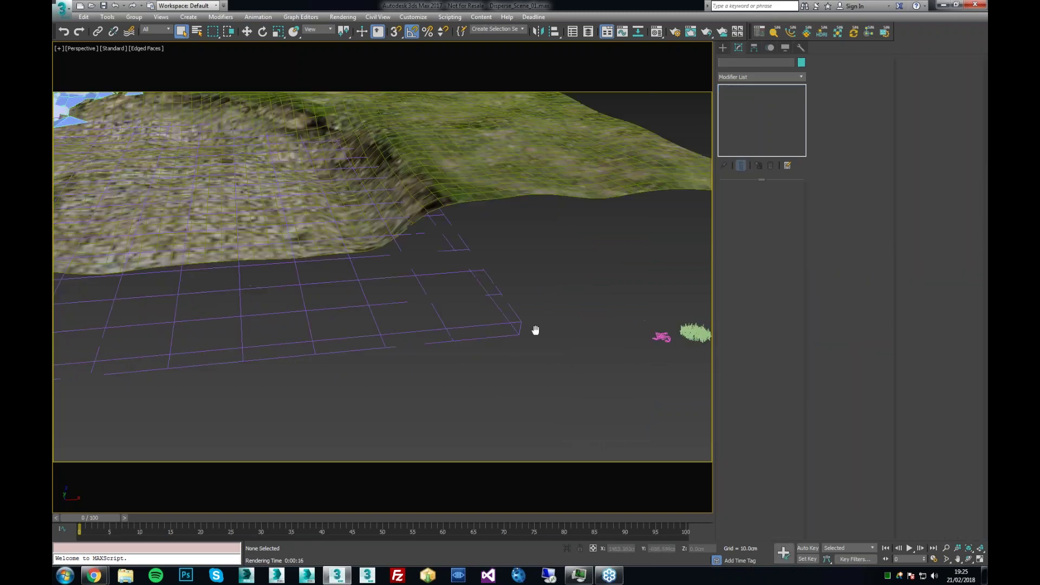
scroll(596, 325, down, 3)
middle_drag(596, 323, 437, 345)
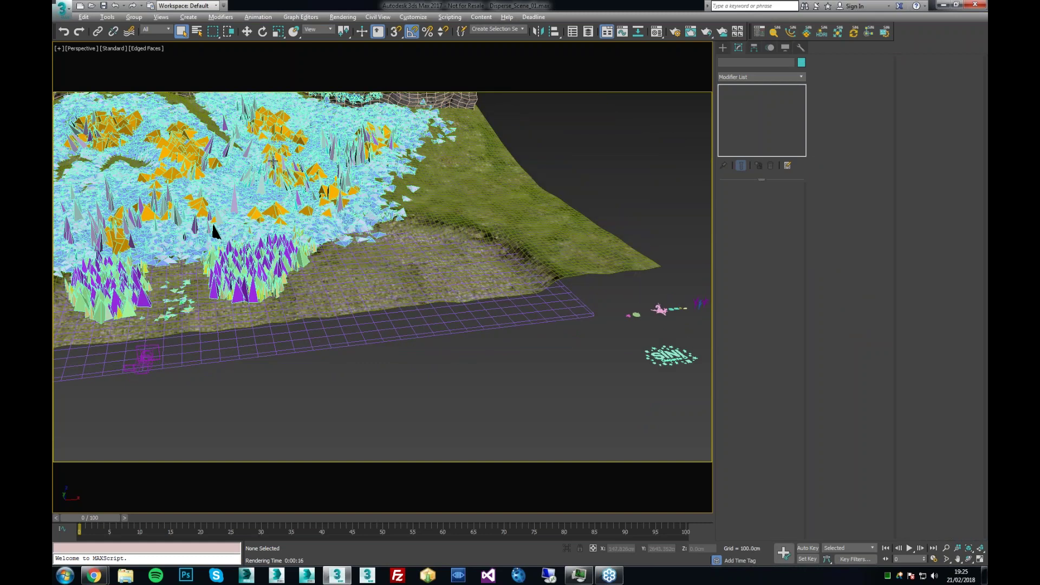
middle_drag(272, 161, 350, 258)
scroll(697, 377, up, 5)
middle_drag(696, 377, 432, 295)
scroll(428, 299, down, 5)
click(567, 294)
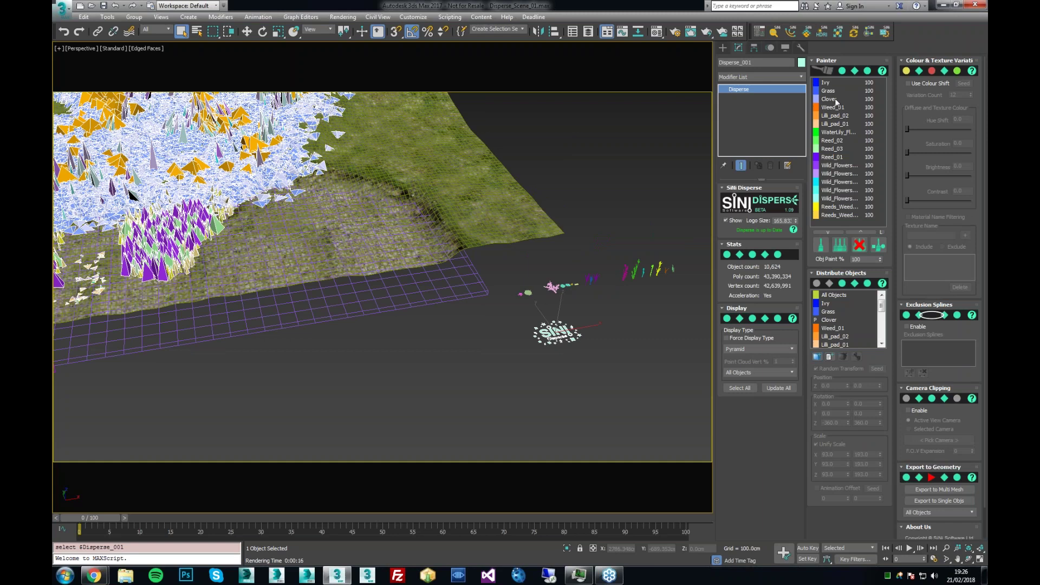
click(829, 100)
click(821, 245)
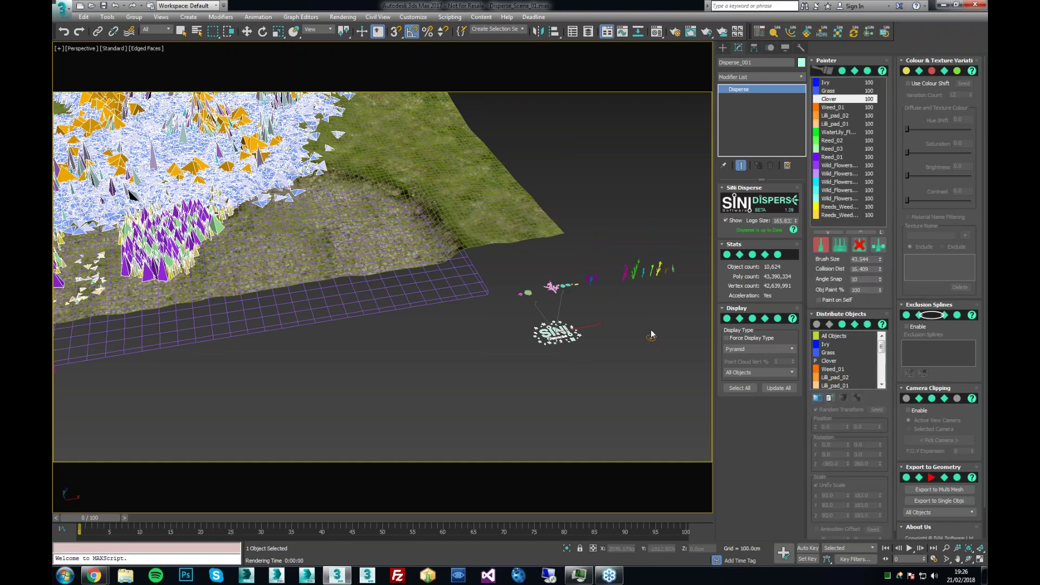
drag(654, 327, 622, 331)
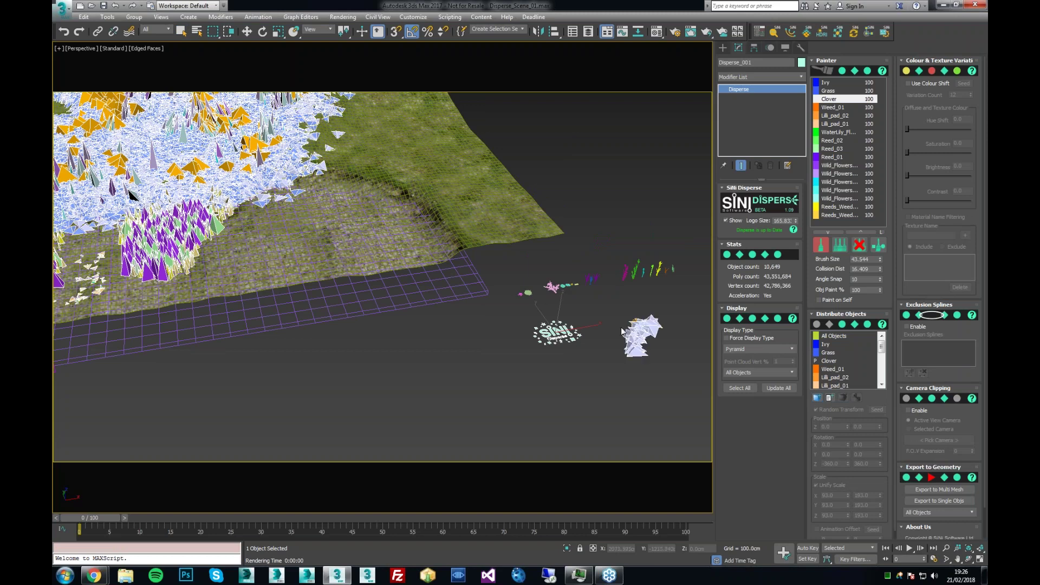
Step: Examine the planted riverbank in the perspective view and return to the SiNi_PhysicalCam view
scroll(565, 339, up, 5)
middle_drag(425, 320, 523, 337)
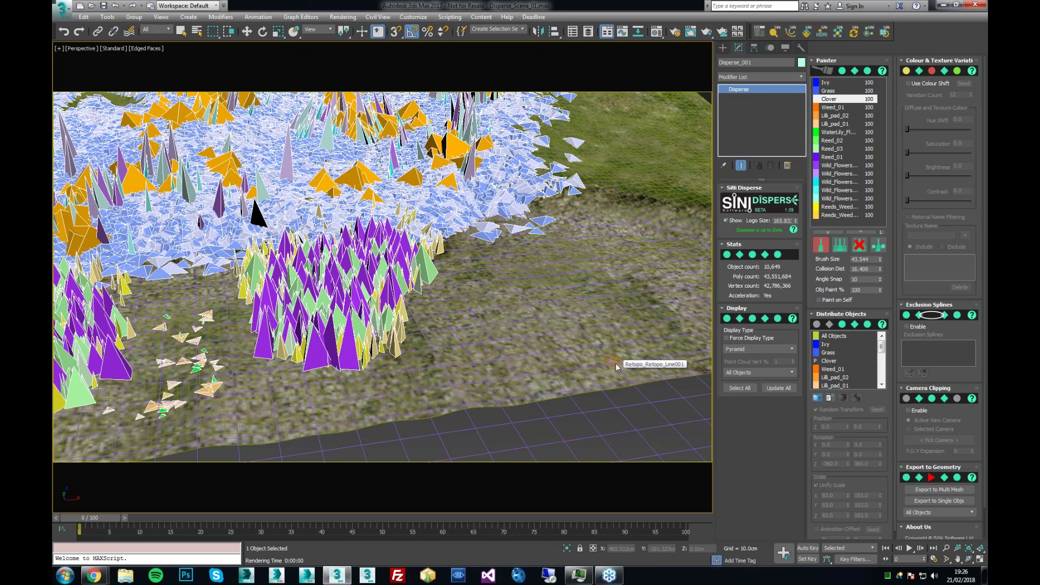
middle_drag(617, 367, 627, 370)
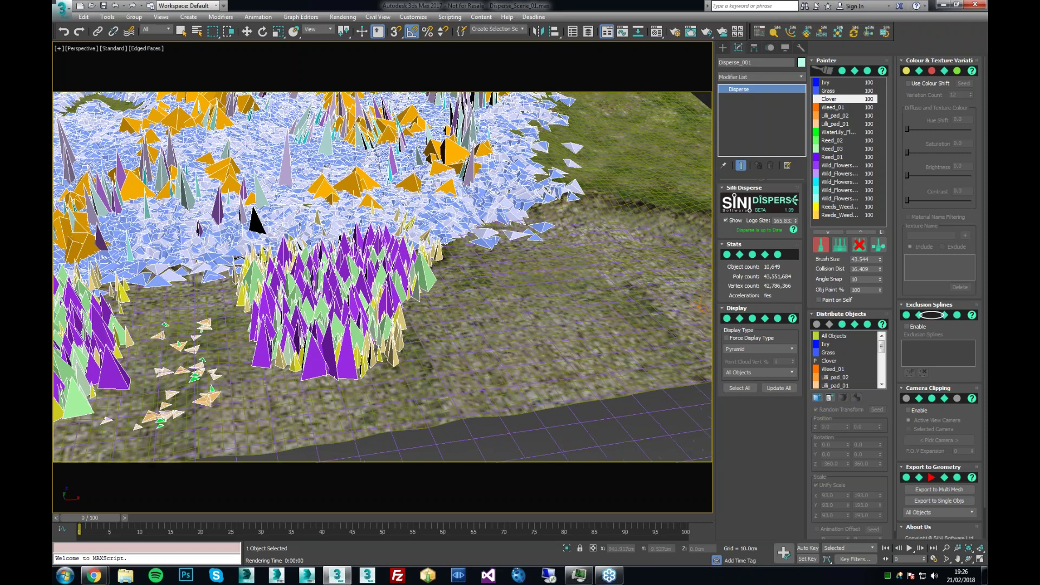
scroll(664, 330, down, 5)
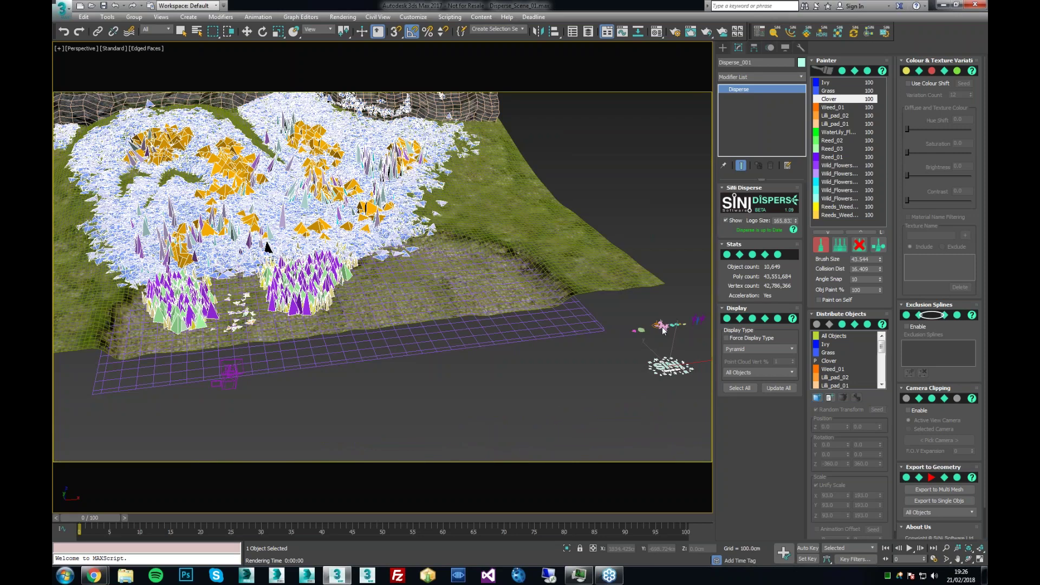
scroll(436, 273, up, 3)
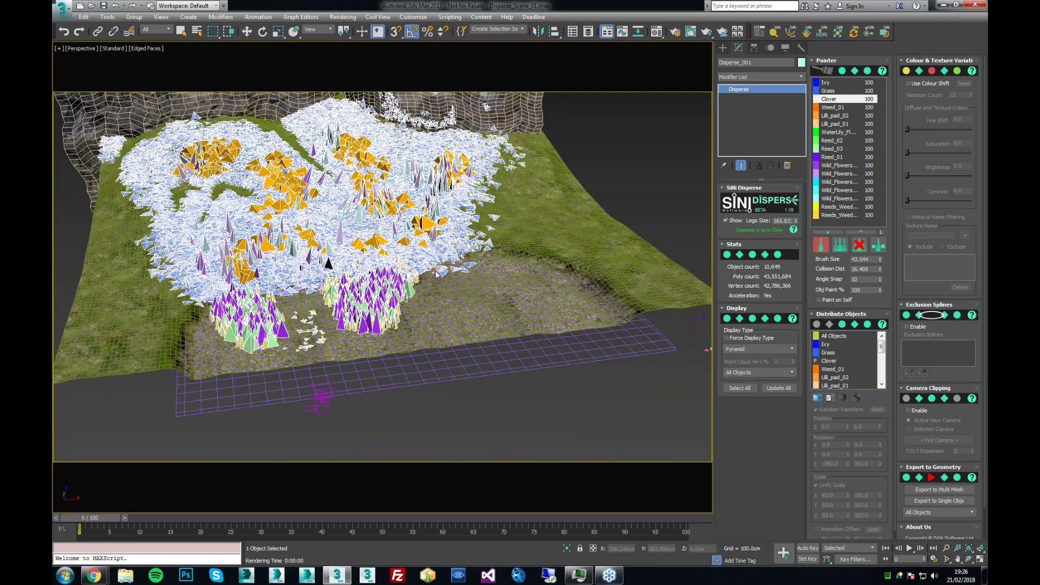
key(c)
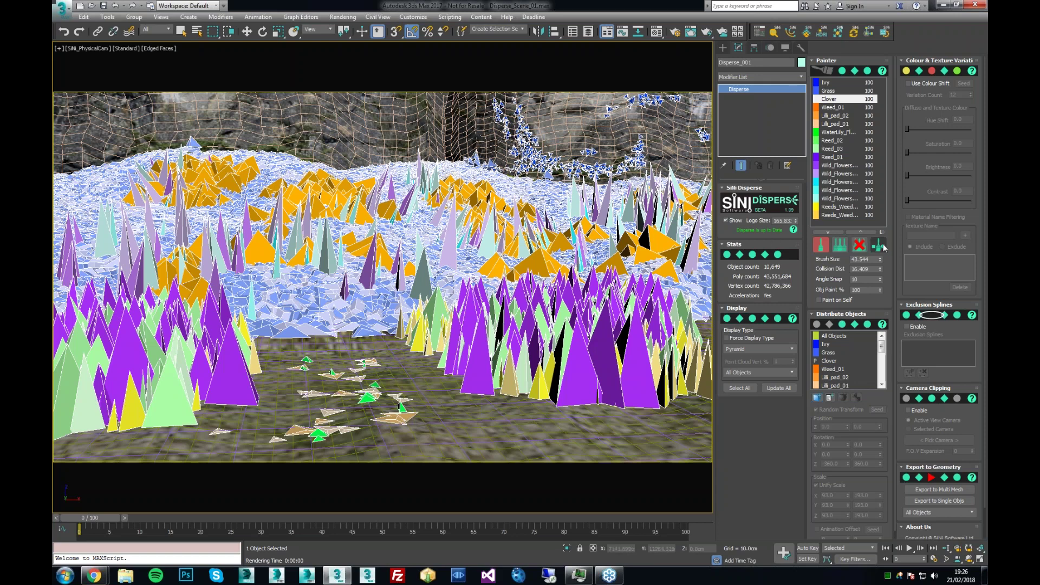
Step: Open the object management settings of Clover, review its ProxSi export options, and close them without changes
click(833, 360)
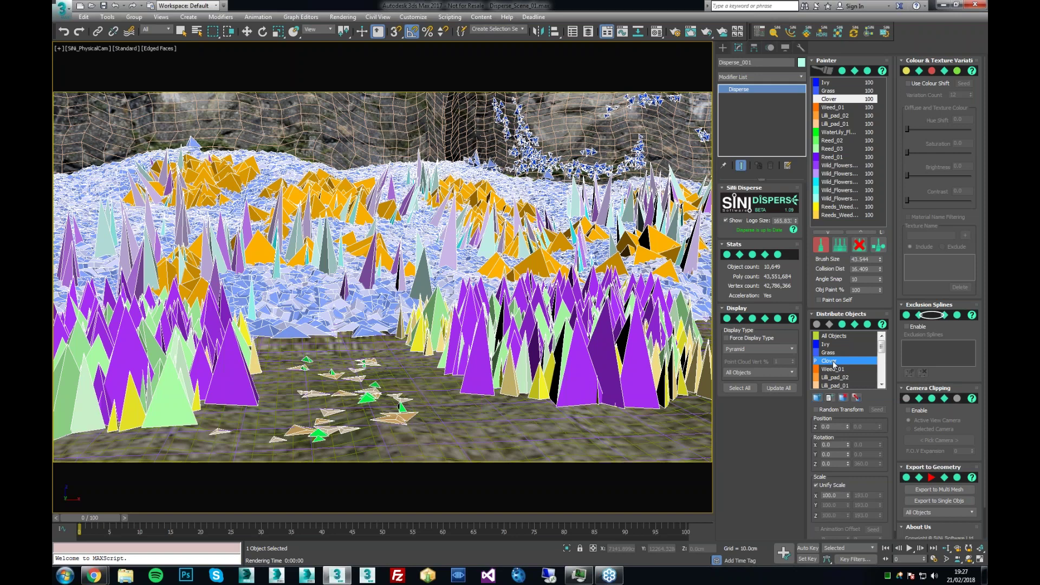
double_click(833, 361)
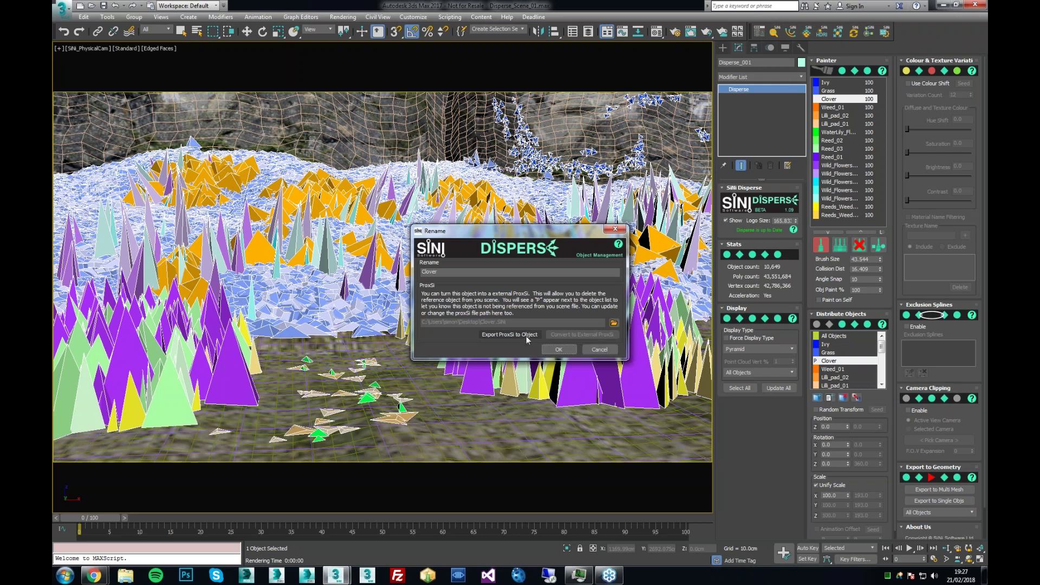
click(616, 229)
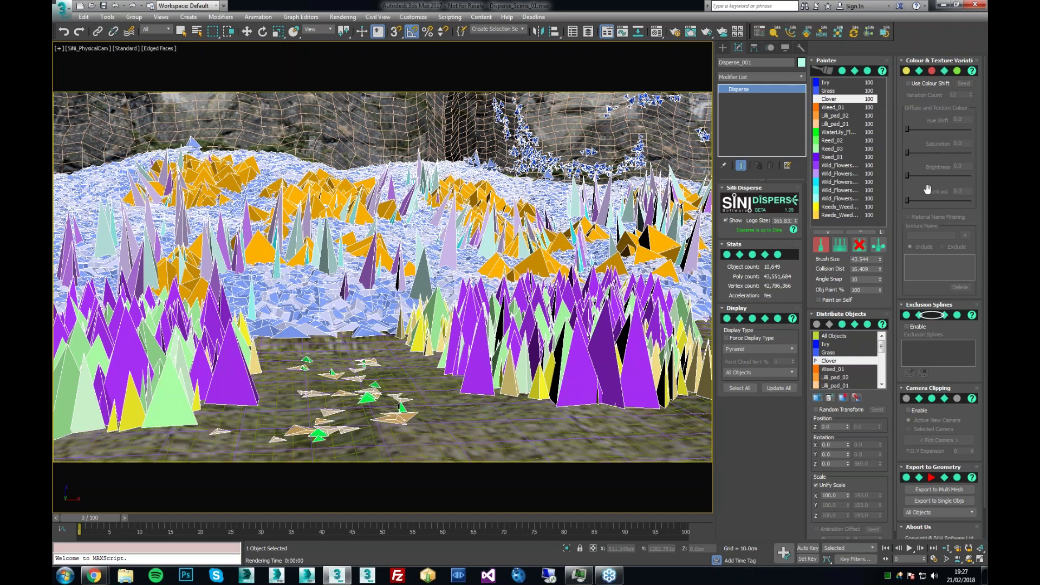
Step: Enable colour shift on Disperse_001, set the hue shift to about 129.5, and start a render of the camera view
click(910, 84)
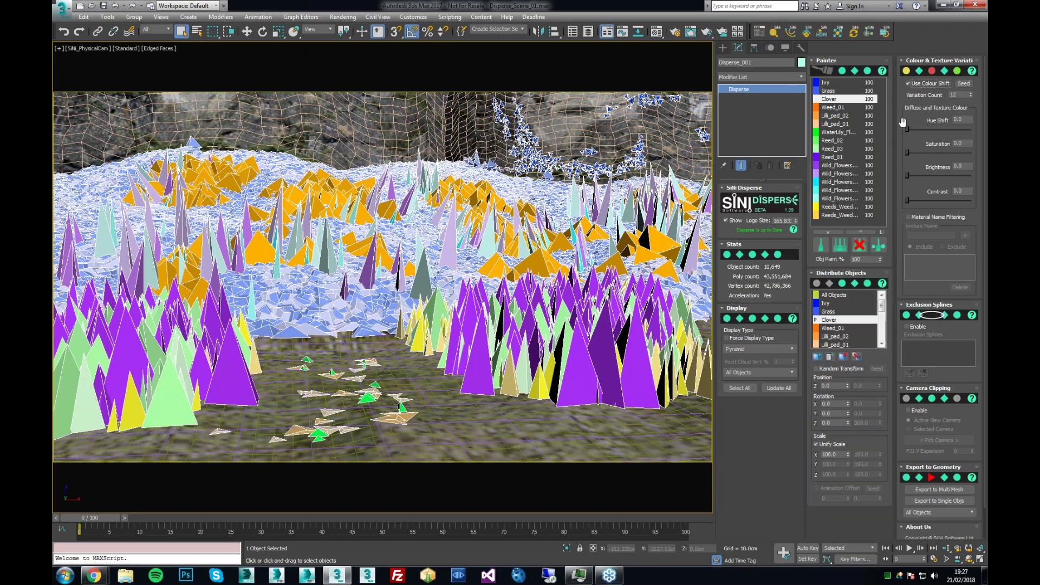
drag(907, 129, 953, 129)
key(shift+q)
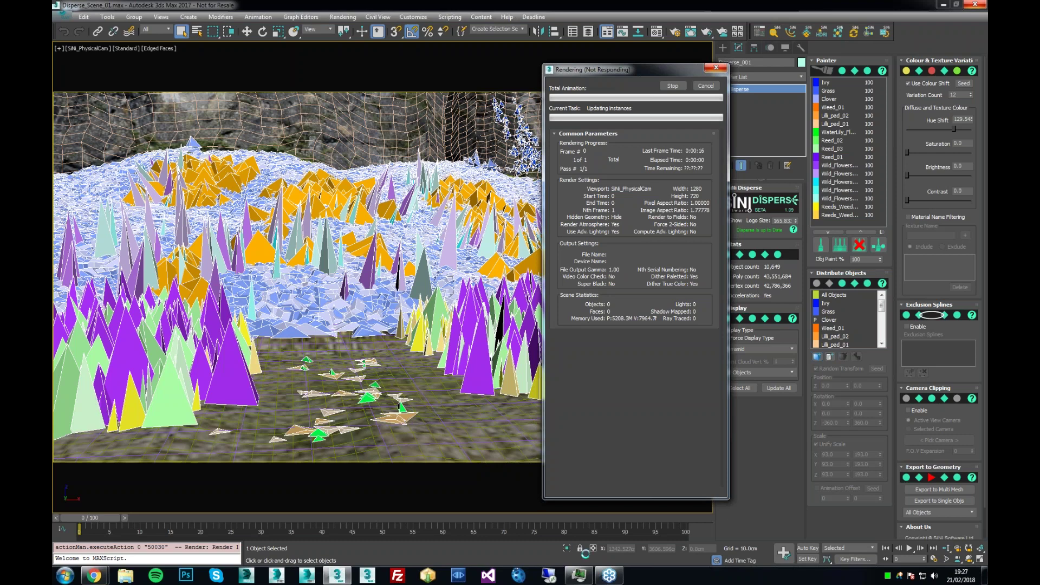
Step: Check the CPU and memory load in Windows Task Manager and force the unresponsive 3ds Max to close
click(588, 580)
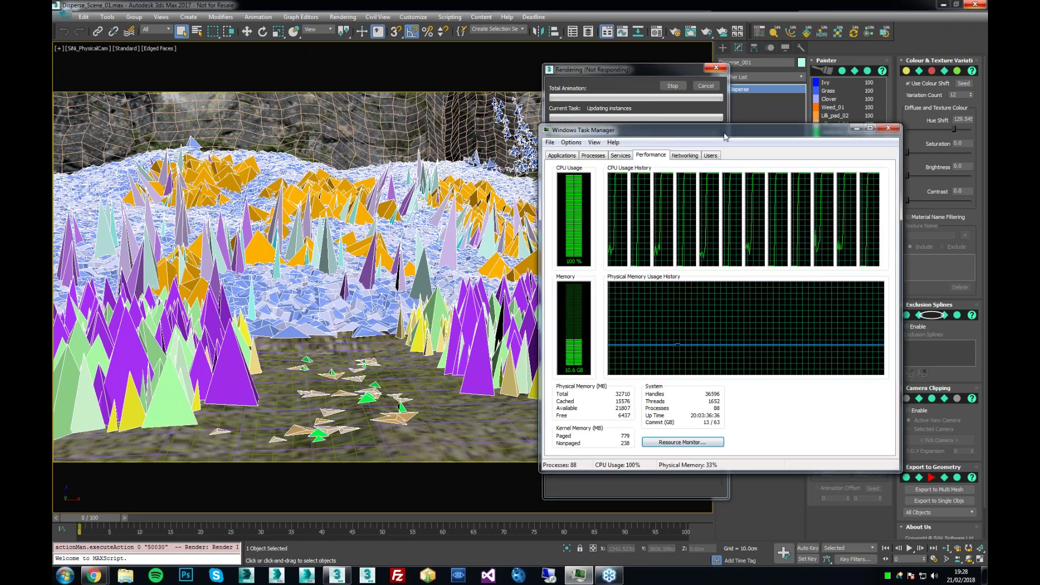
click(889, 128)
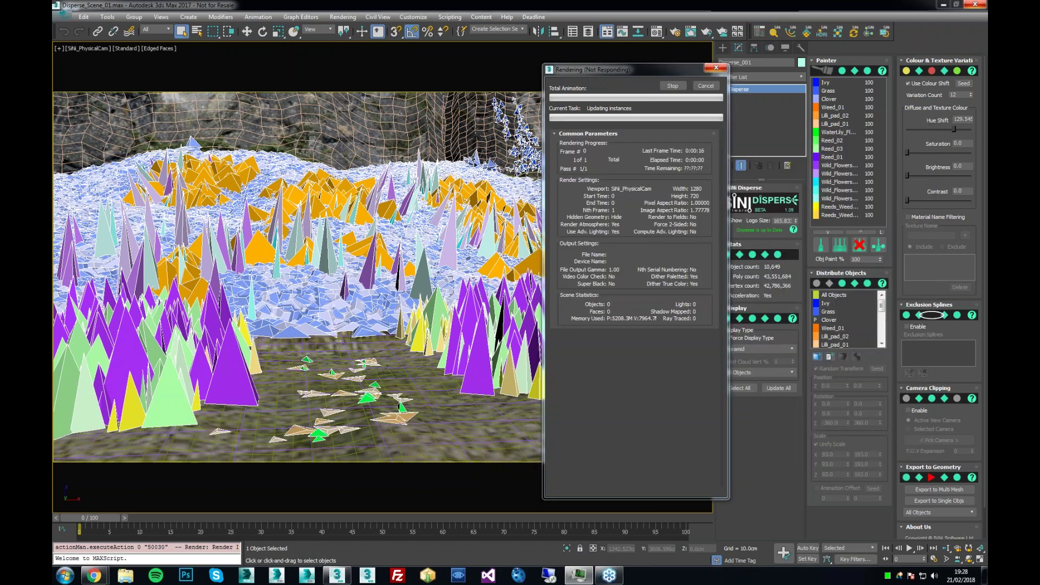
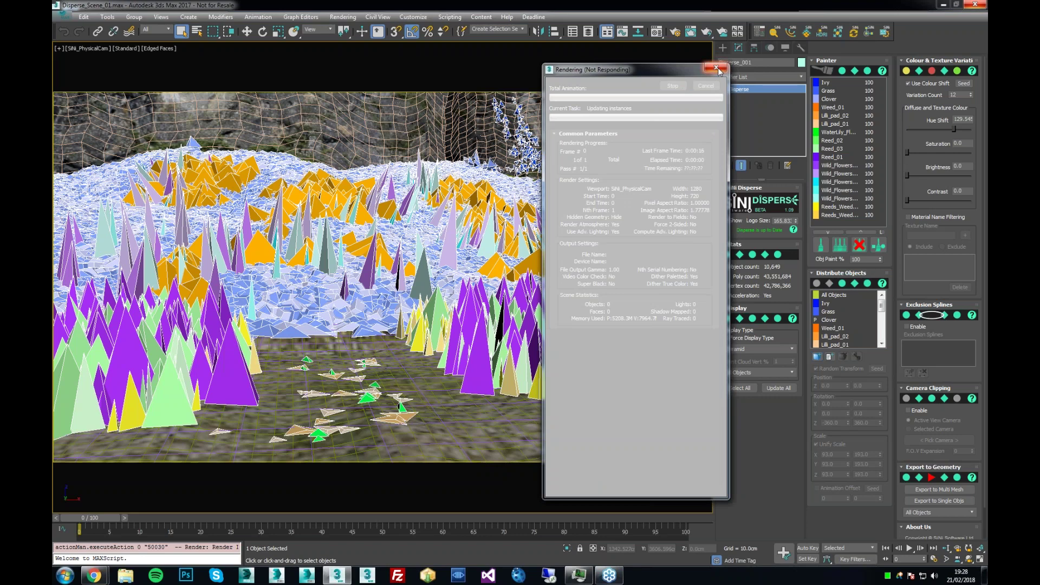
click(716, 67)
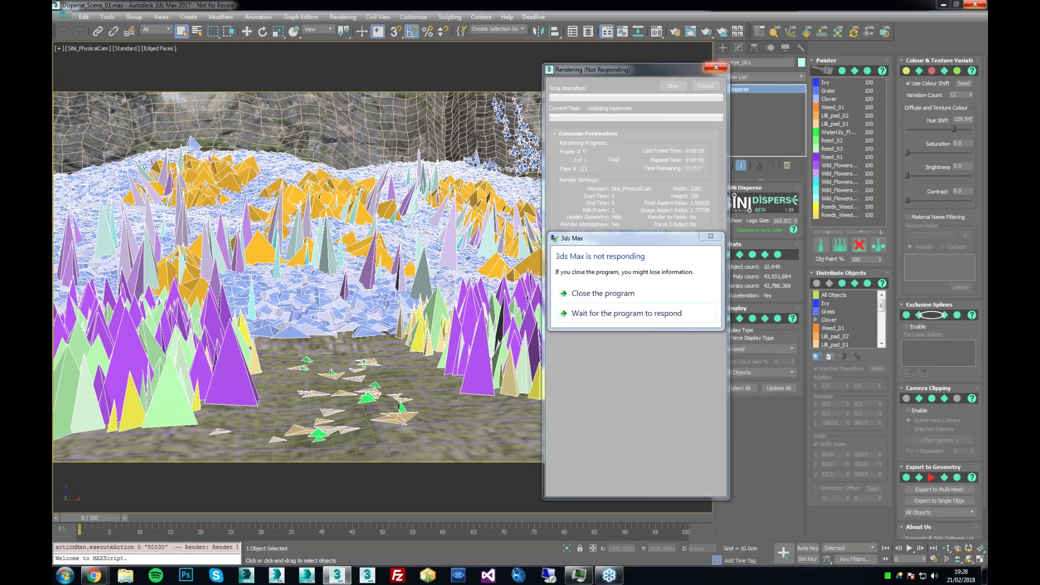
click(603, 293)
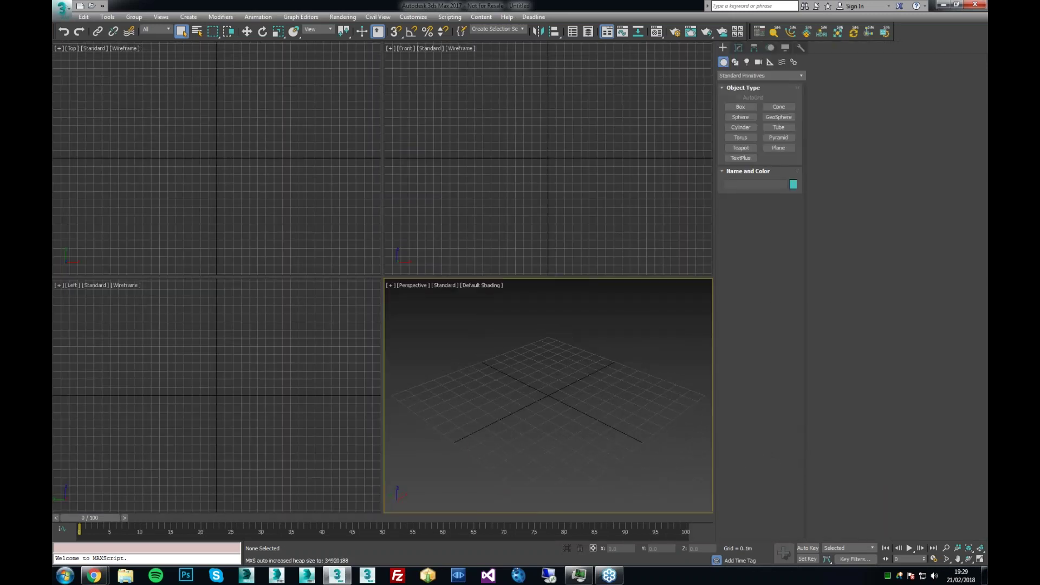
Step: Reopen Disperse_Scene_01.max, create a Disperse object below the row of source plants in the top view, and show its parameters
click(61, 11)
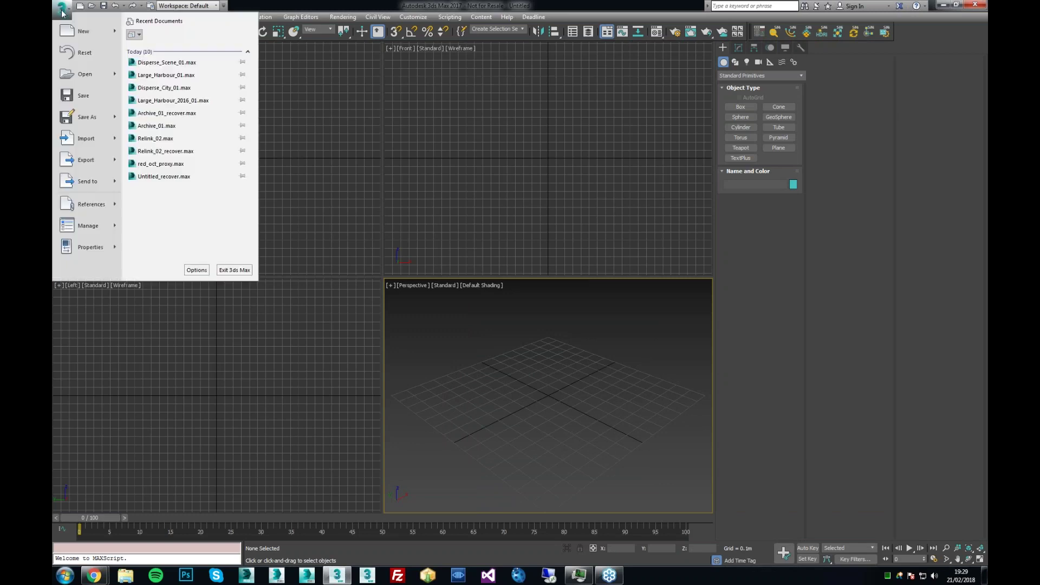
click(153, 64)
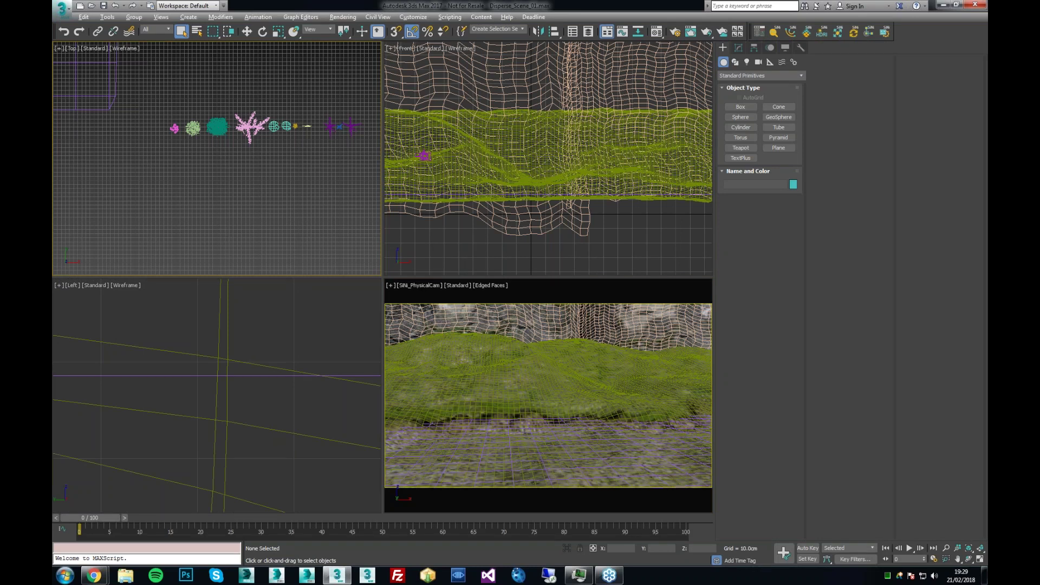
key(alt+w)
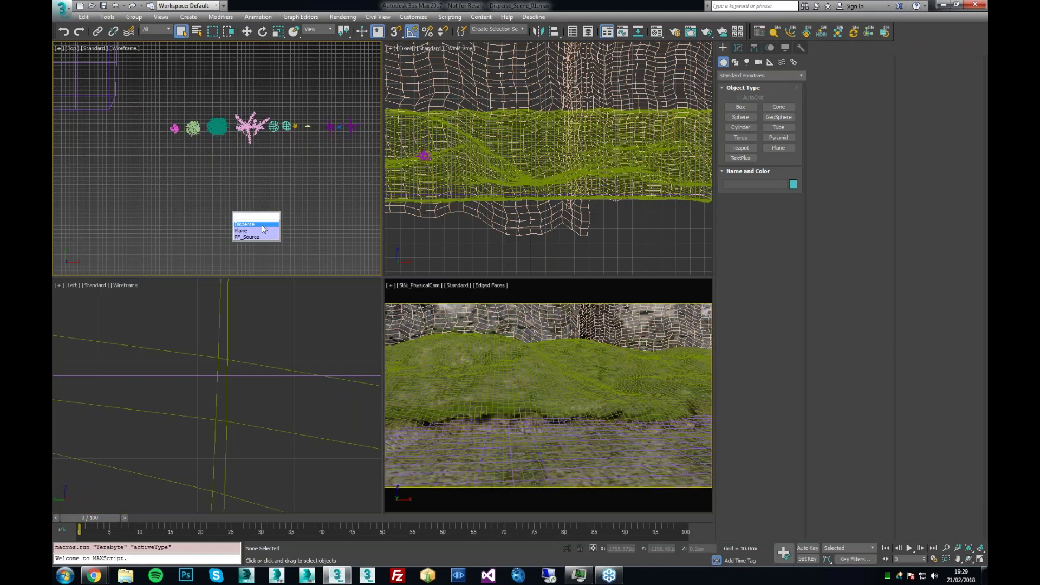
click(261, 225)
drag(265, 213, 309, 166)
click(738, 47)
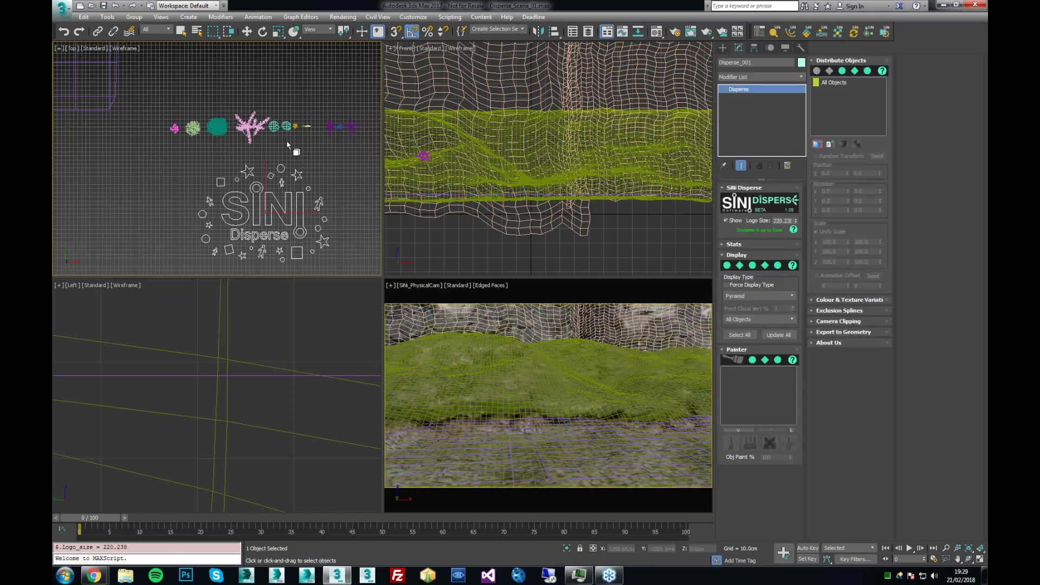
Step: Add the source plants Lili_pad_02 and Lili_pad_01 to the distribute objects of Disperse_001
middle_drag(263, 140, 285, 168)
click(304, 156)
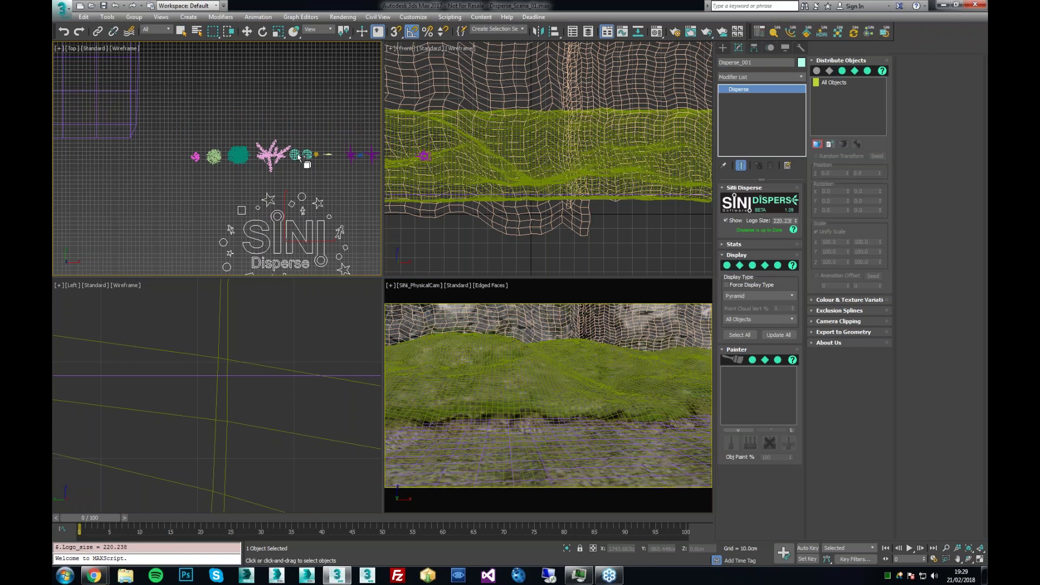
click(305, 155)
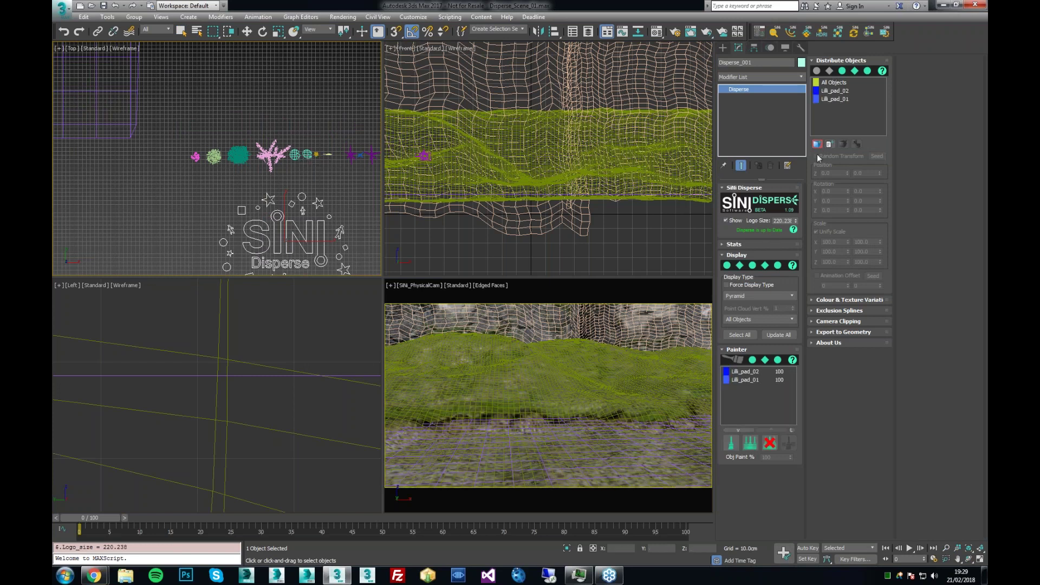
Step: Scatter Lili_pad_01 and Lili_pad_02 together across the water with the multi-object brush in the camera view and test render them
drag(758, 380, 755, 372)
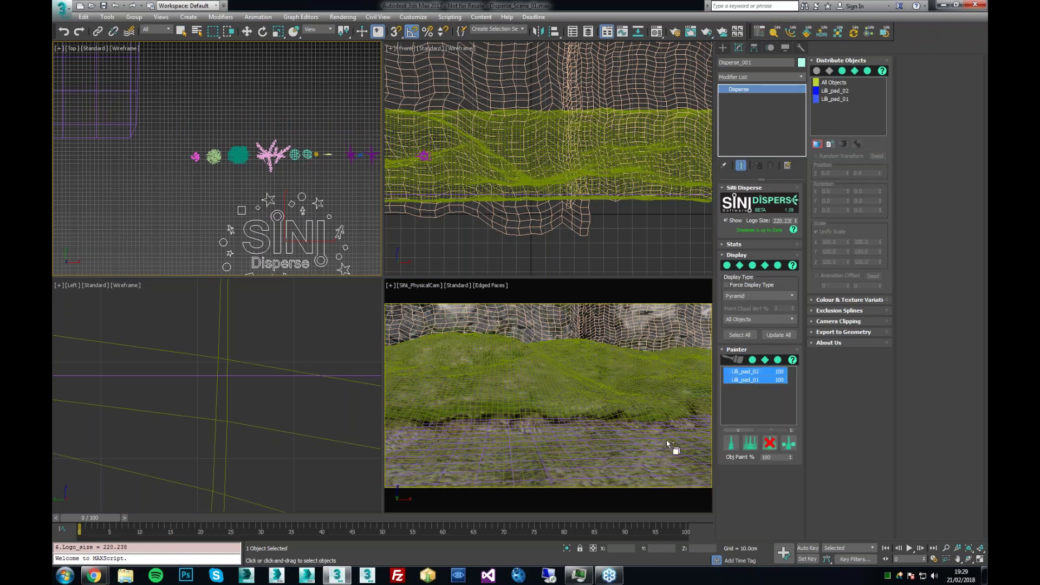
key(alt+w)
click(750, 443)
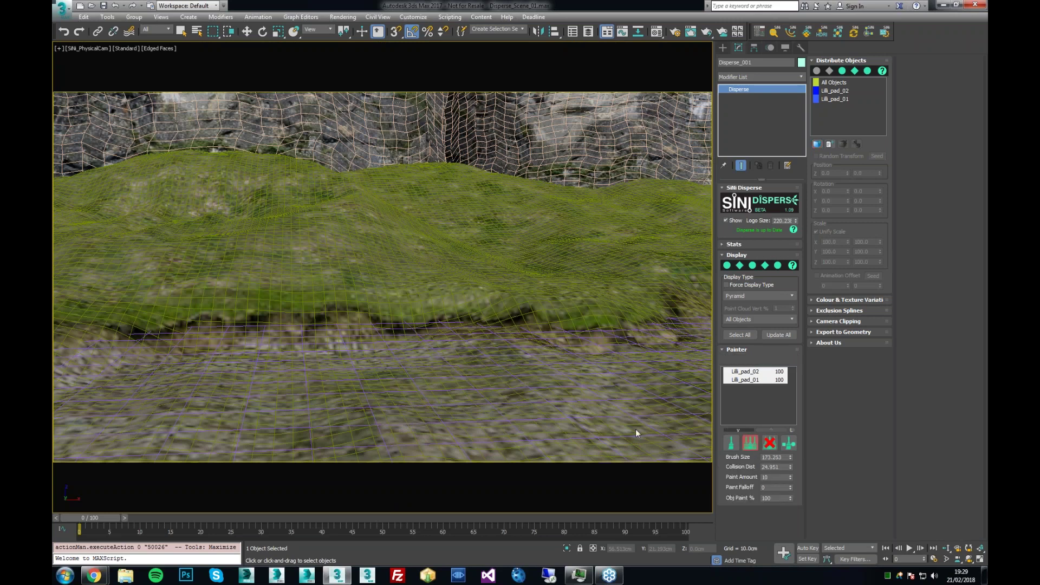
drag(593, 406, 380, 361)
mouse_move(302, 378)
mouse_down()
mouse_move(356, 400)
mouse_move(447, 402)
mouse_up()
key(shift+q)
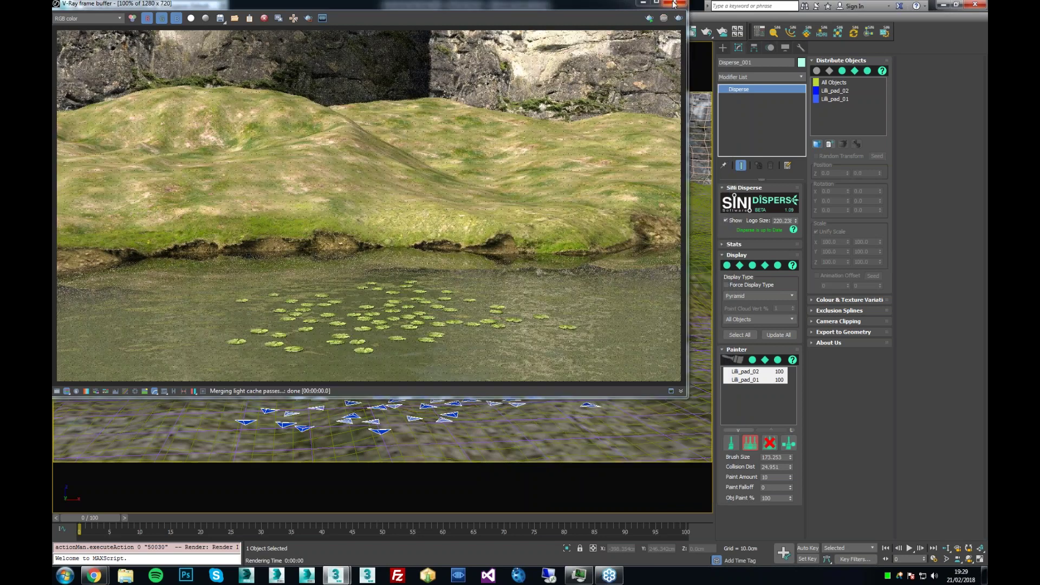
click(674, 5)
Step: Enable colour shift for the lily pads with a hue shift of about 68 and test render the camera view
click(843, 300)
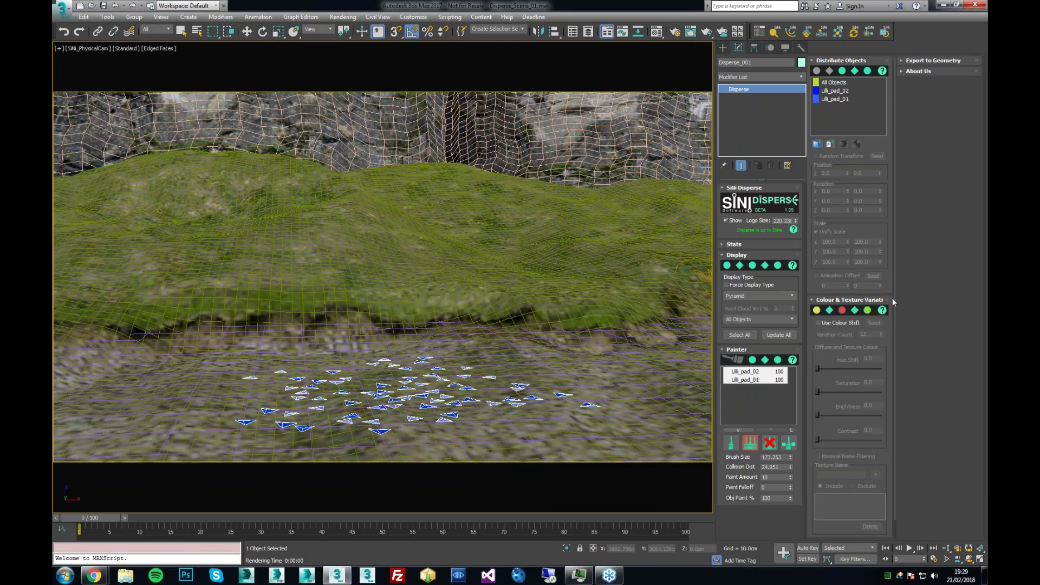
click(828, 324)
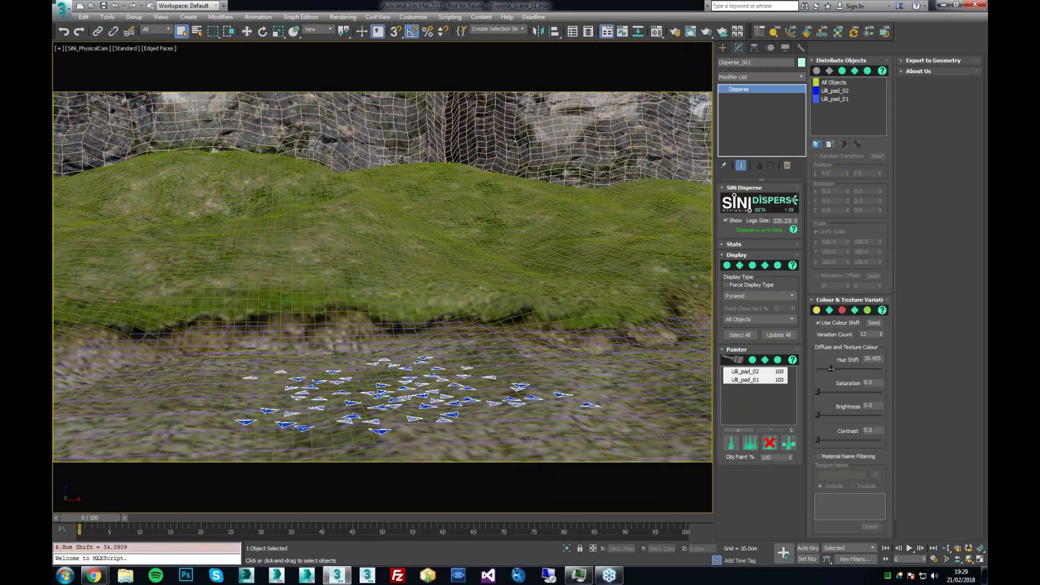
key(shift+q)
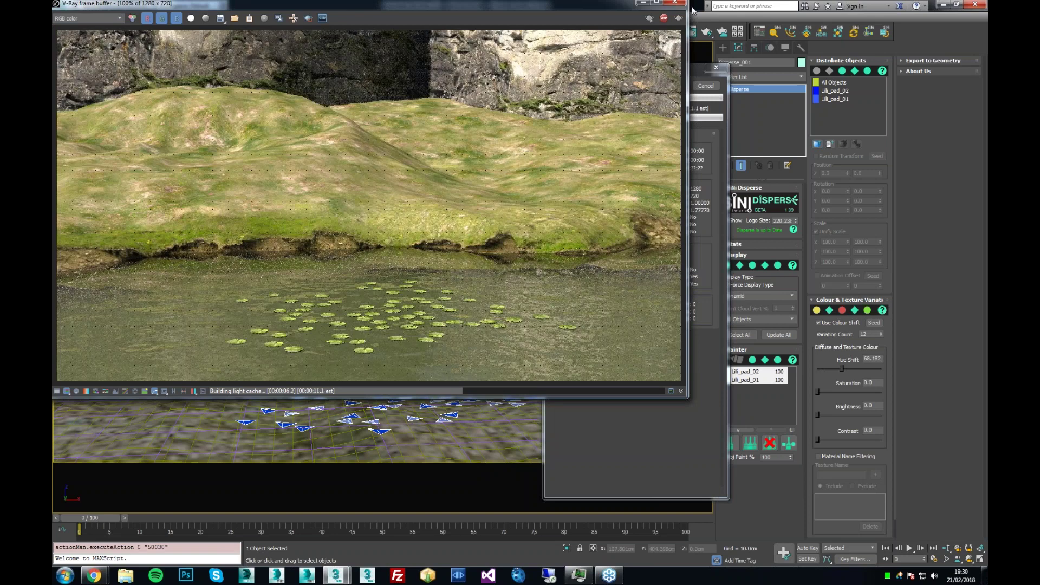
click(694, 10)
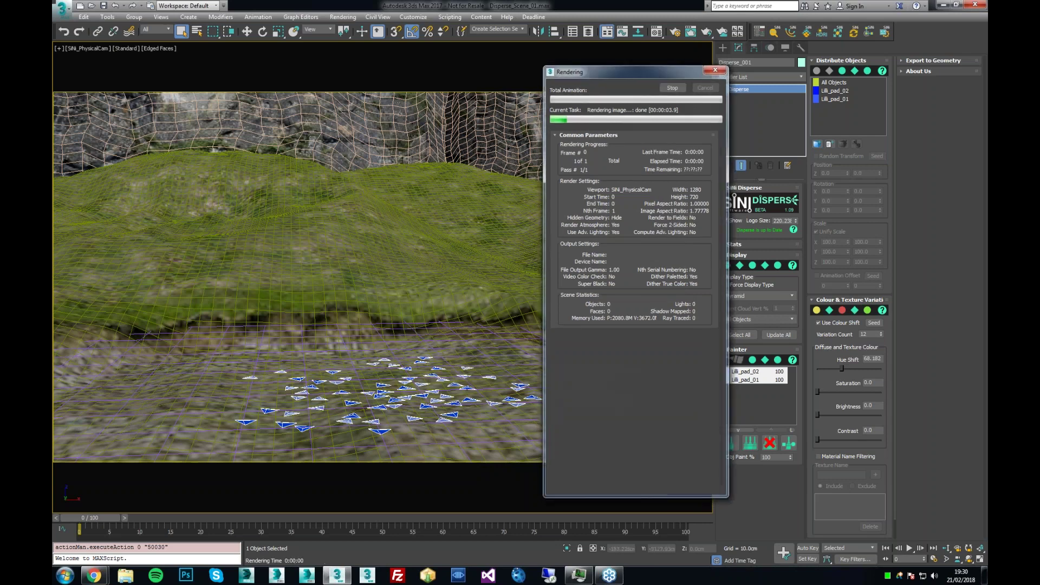
Step: Set the hue shift to 120 and the saturation to about 34.8, then test render the lily pads and close the frame buffer
drag(842, 369, 841, 391)
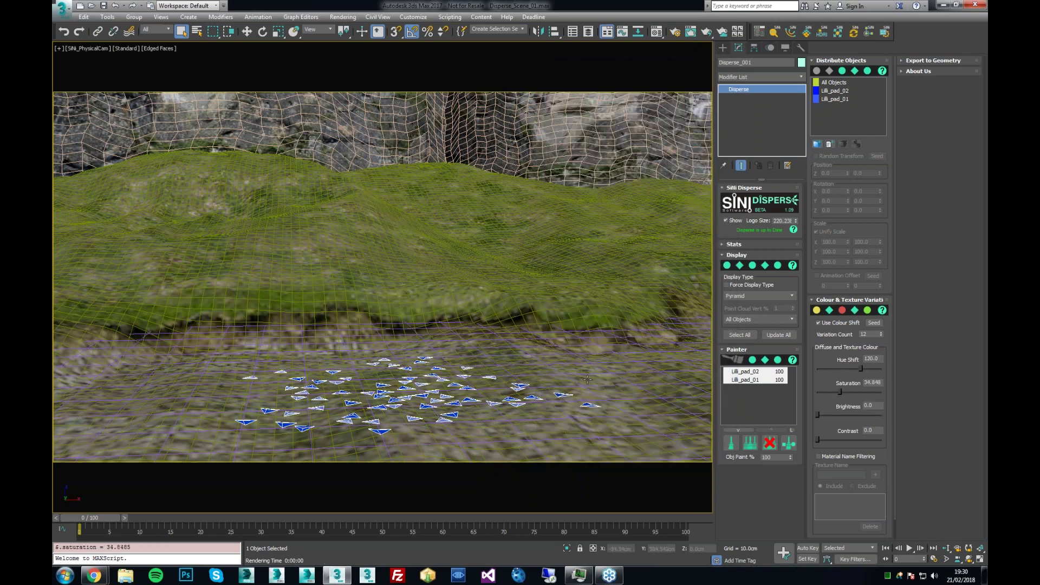
key(shift+q)
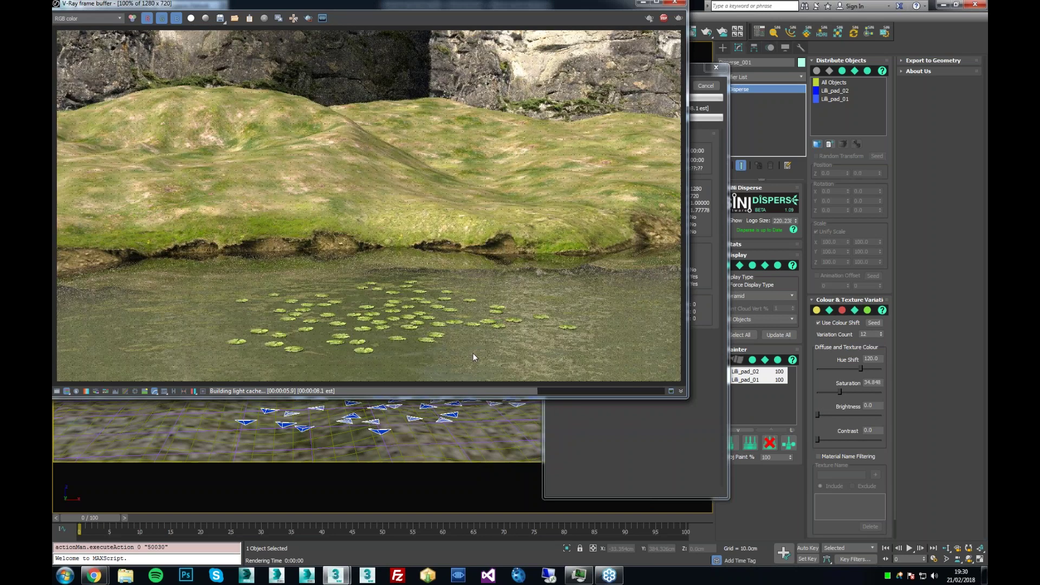
click(663, 19)
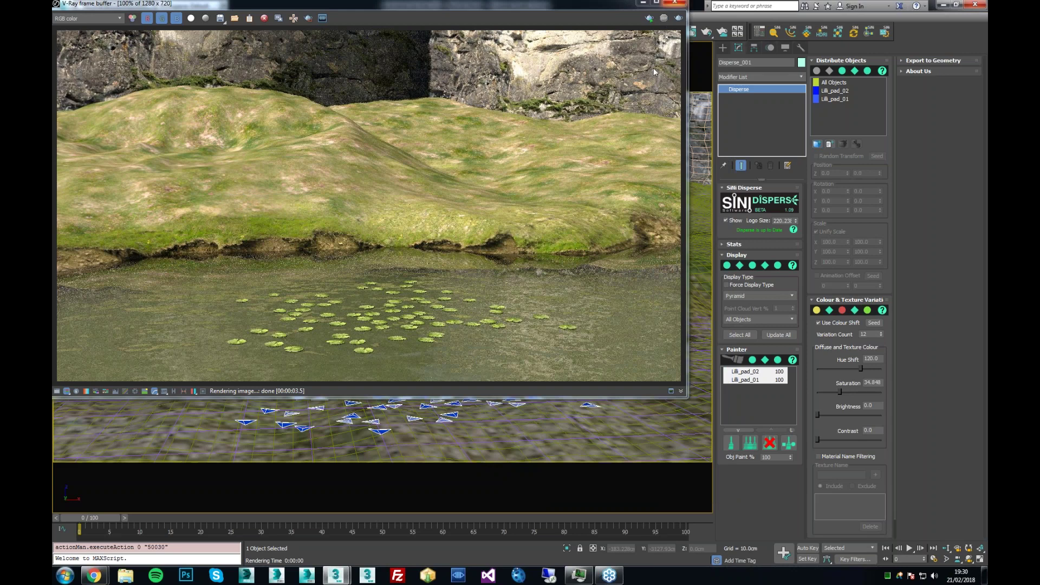
click(674, 2)
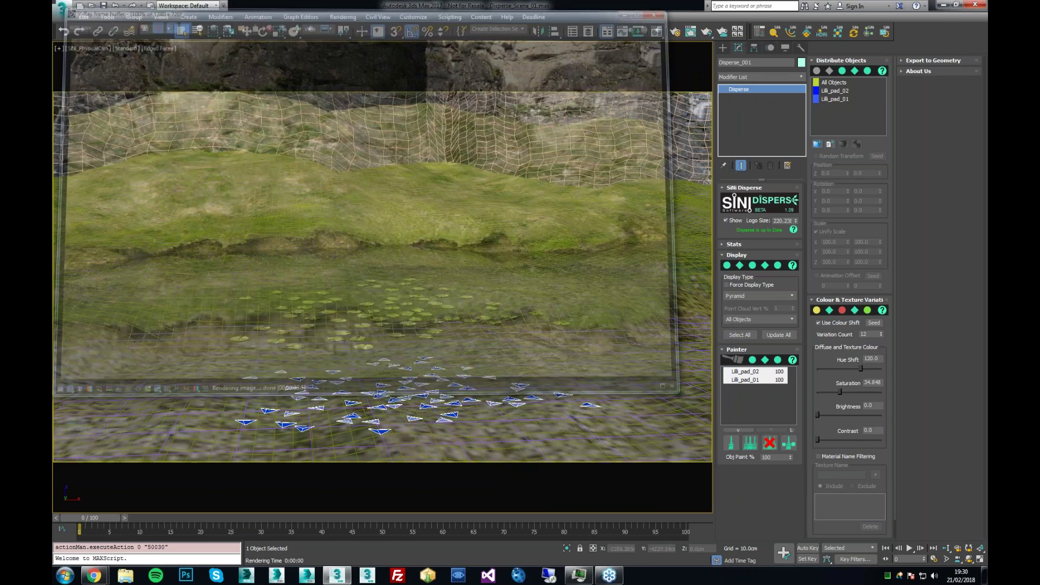
Step: Reselect Disperse_001 through its lily pads on the water and collapse its colour and texture variation settings
click(497, 404)
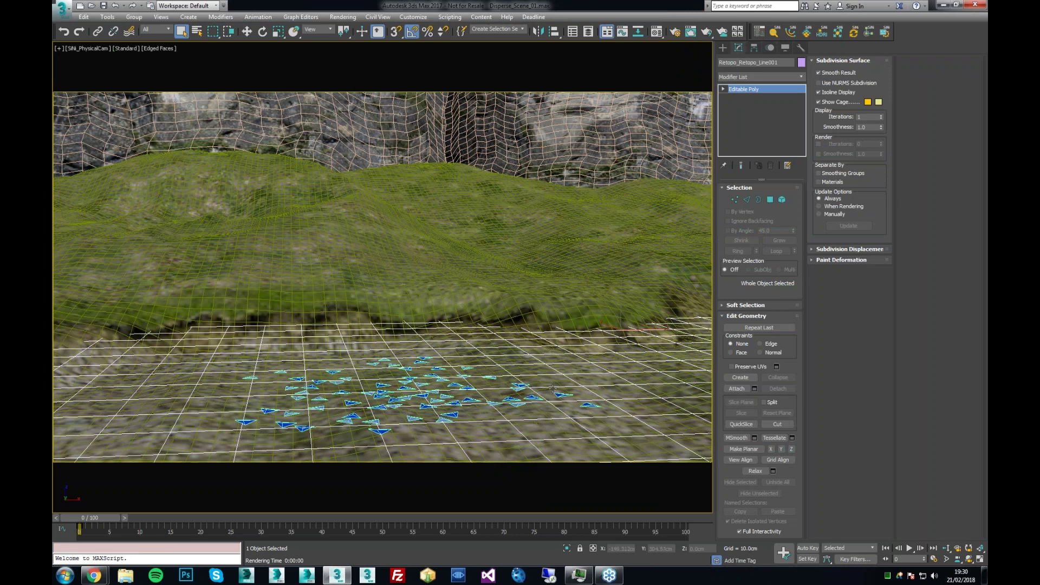
click(472, 401)
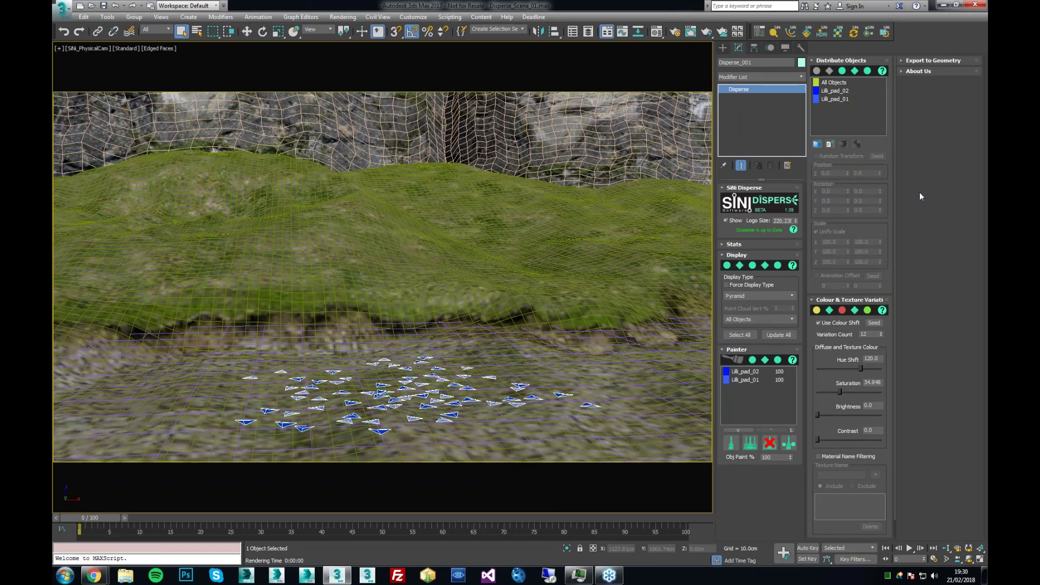
click(851, 299)
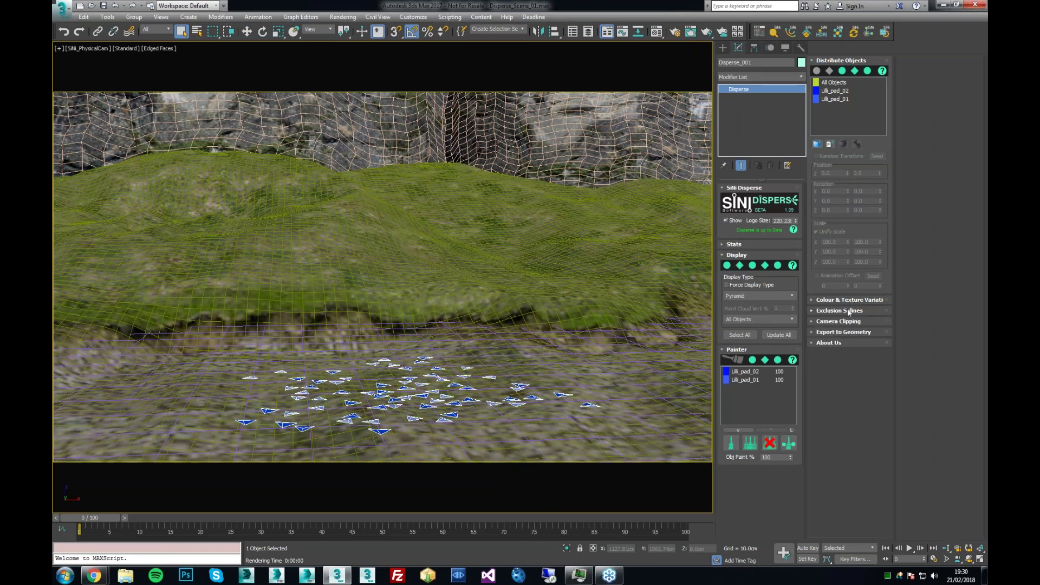
Step: Enable camera clipping for the active view camera with an F.O.V expansion of 11, and expand the exclusion spline and geometry export settings
click(849, 311)
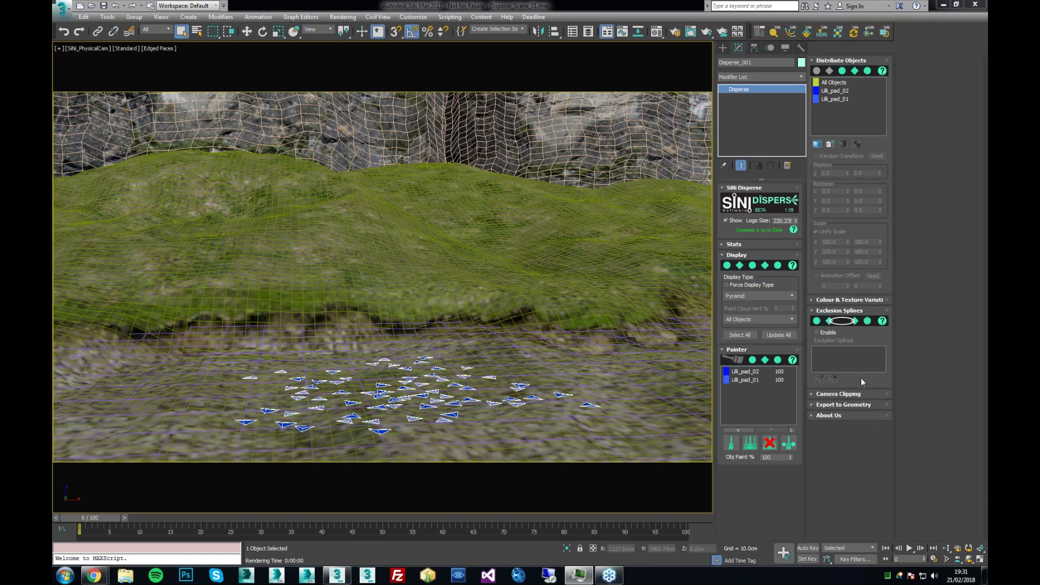
click(861, 394)
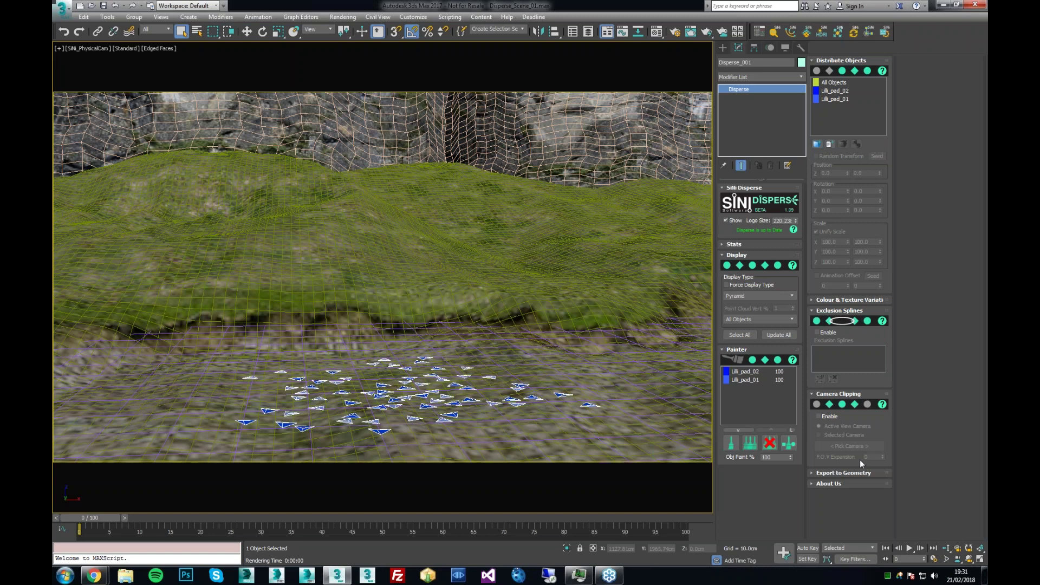
click(833, 417)
drag(883, 458, 883, 449)
click(883, 459)
click(867, 475)
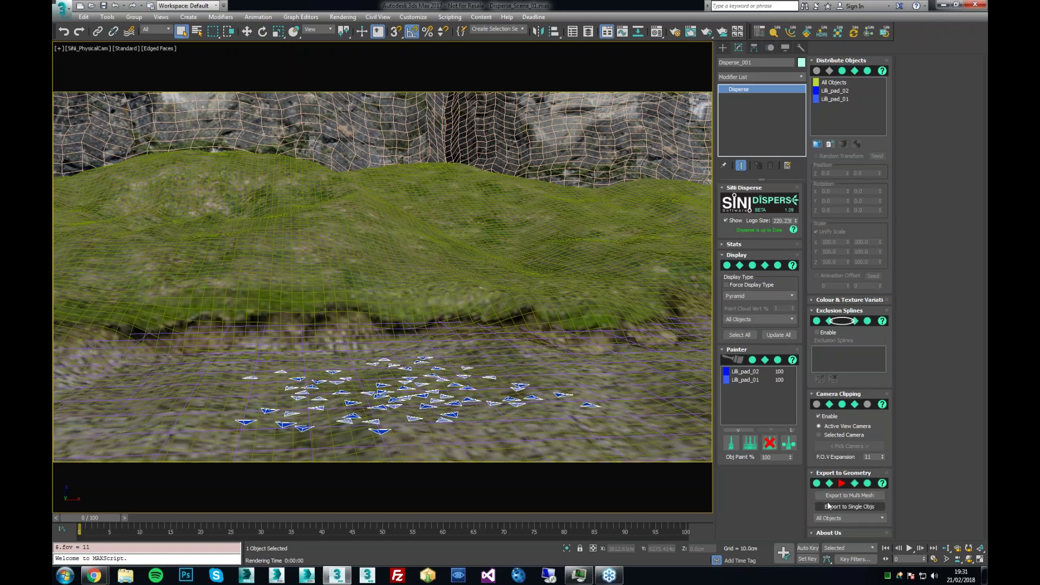
Step: Paint more of both lily pads across the water and up the riverbank with the multi-object brush, raising the paint amount to 107
click(750, 444)
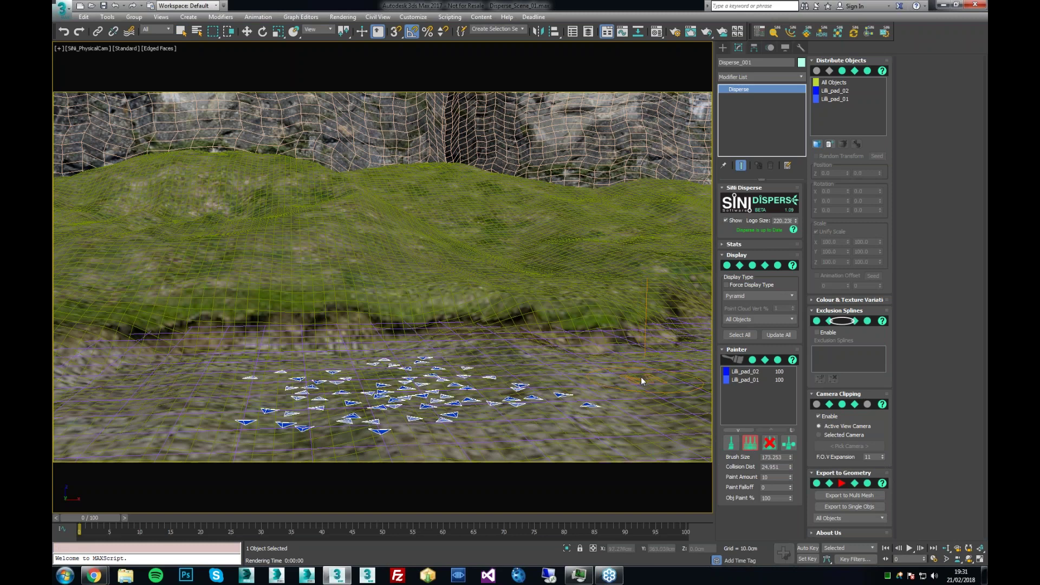
click(641, 378)
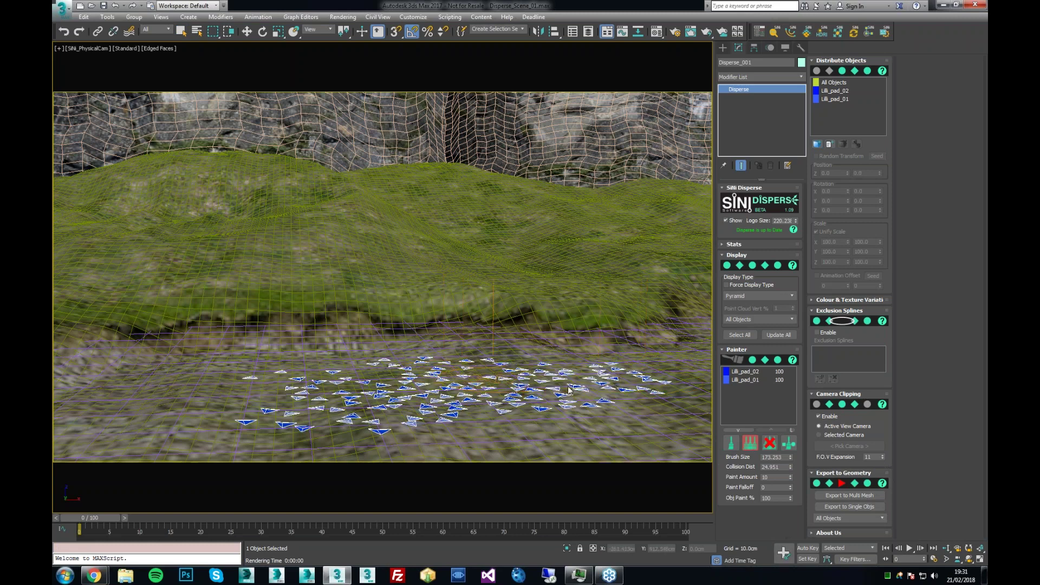
drag(791, 476, 789, 429)
mouse_move(572, 413)
mouse_down()
mouse_move(564, 399)
mouse_move(178, 409)
mouse_move(623, 401)
mouse_move(332, 352)
mouse_move(320, 374)
mouse_move(453, 244)
mouse_up()
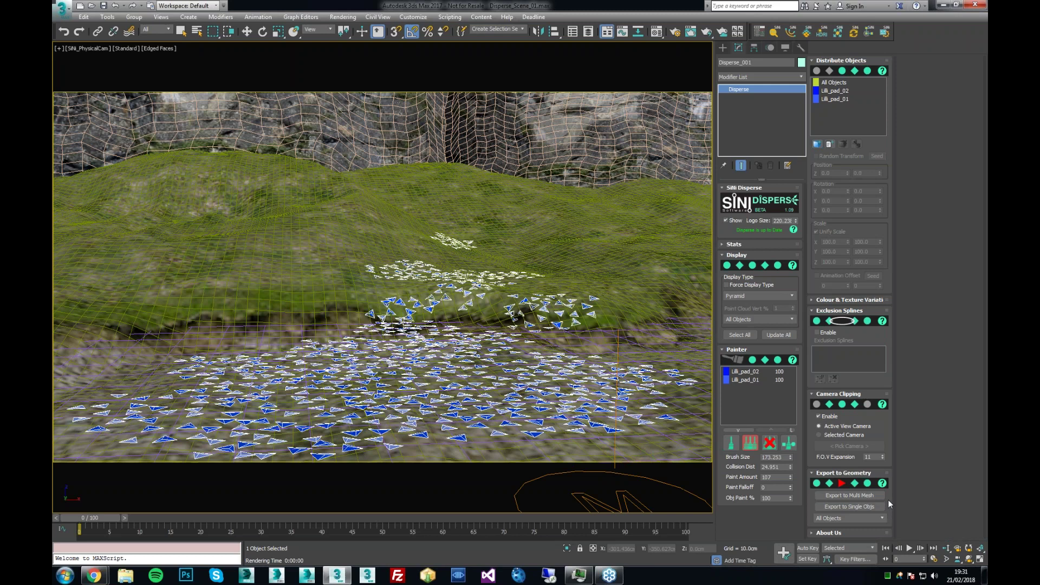
Step: Export only the Lili_pad_02 instances of Disperse_001 to single objects
click(848, 519)
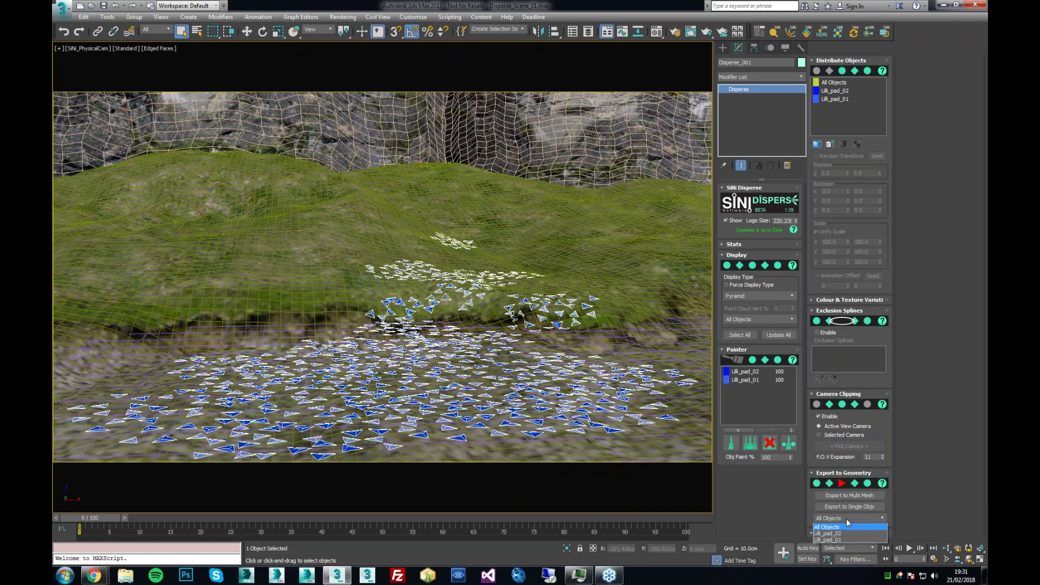
click(846, 534)
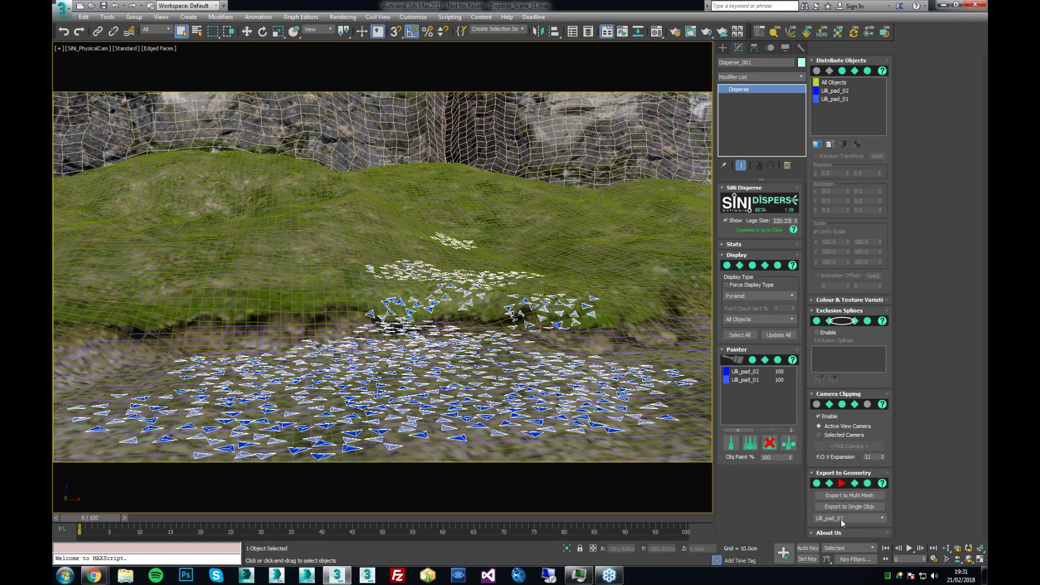
click(874, 507)
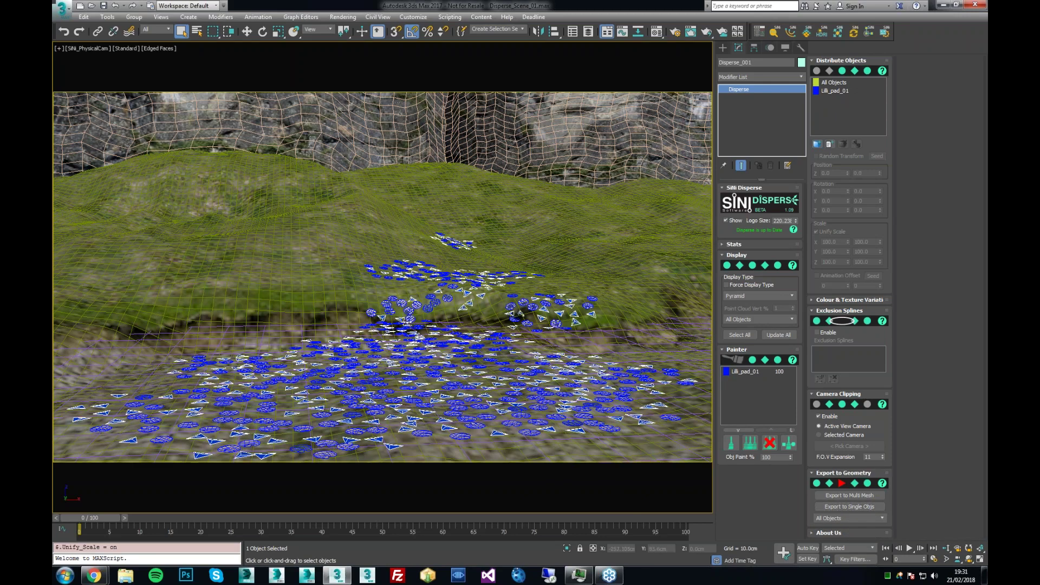
Step: Inspect one of the exported lily pad meshes on the riverbank by selecting it, and reselect Disperse_001
click(538, 407)
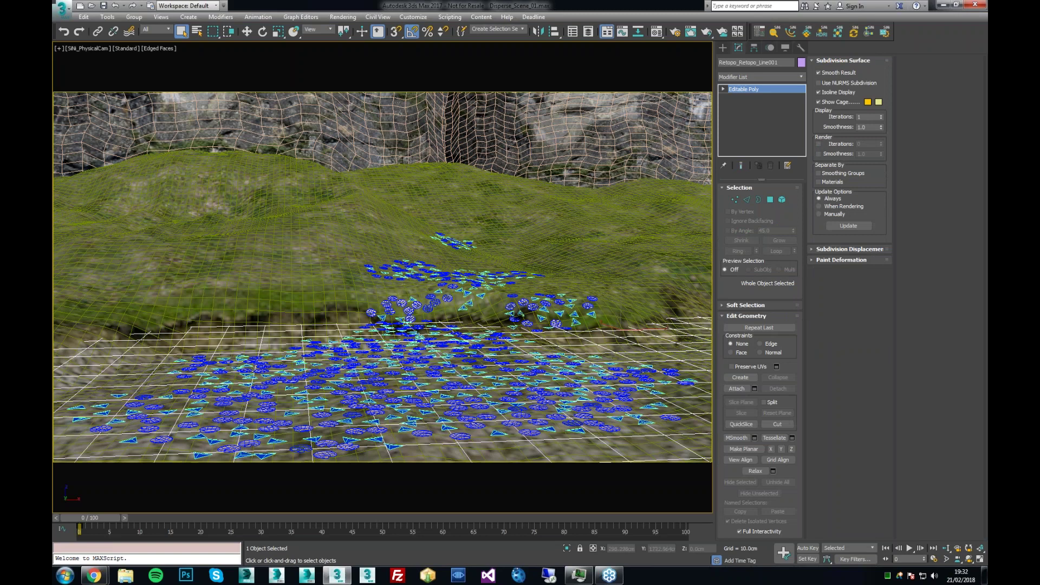
click(624, 308)
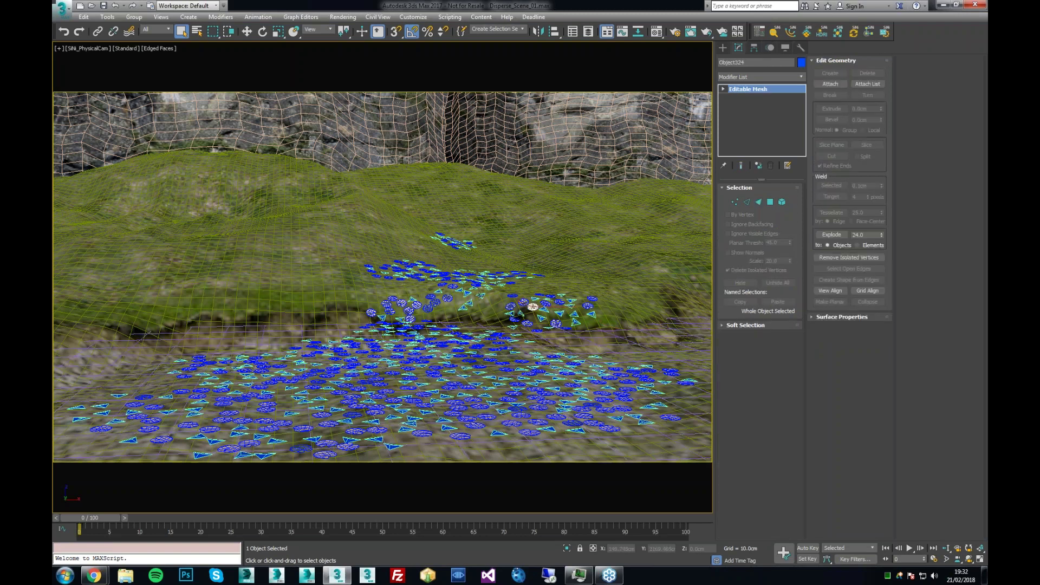
click(521, 314)
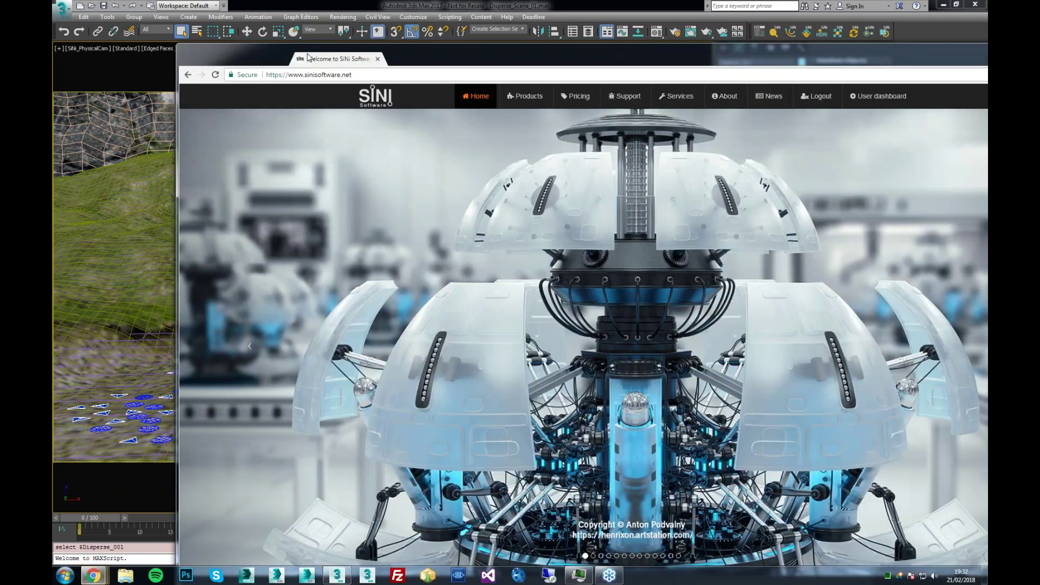
Step: Switch to the SiNi Software website in the browser, open the user management page of the dashboard and request a Disperse trial
double_click(308, 57)
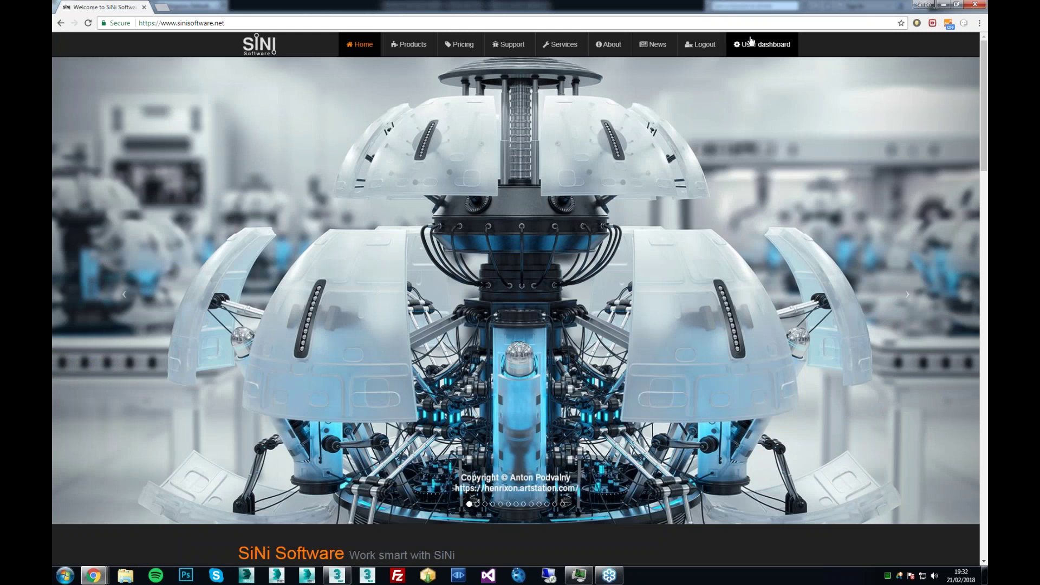
click(756, 232)
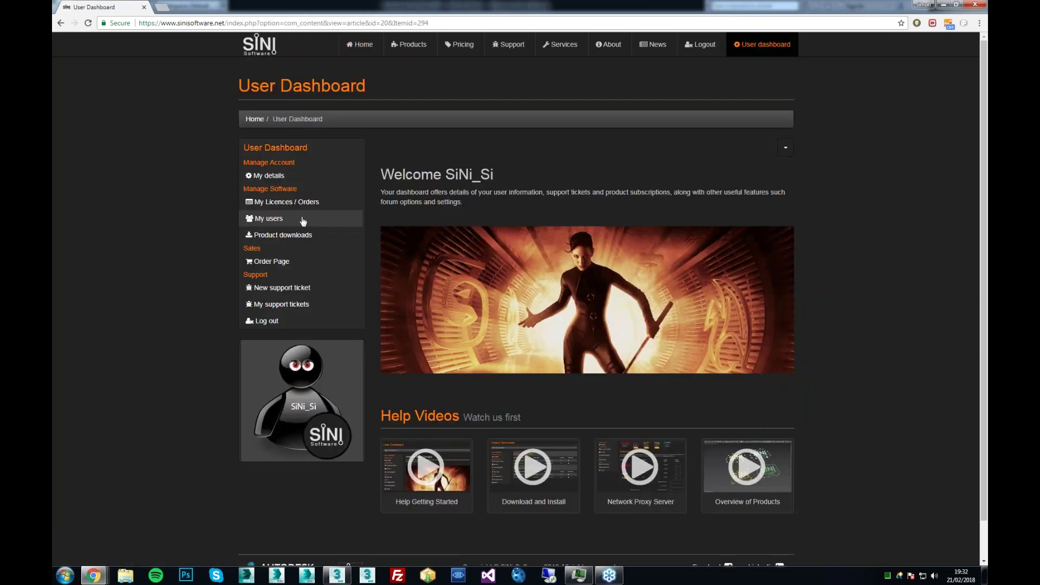
click(277, 218)
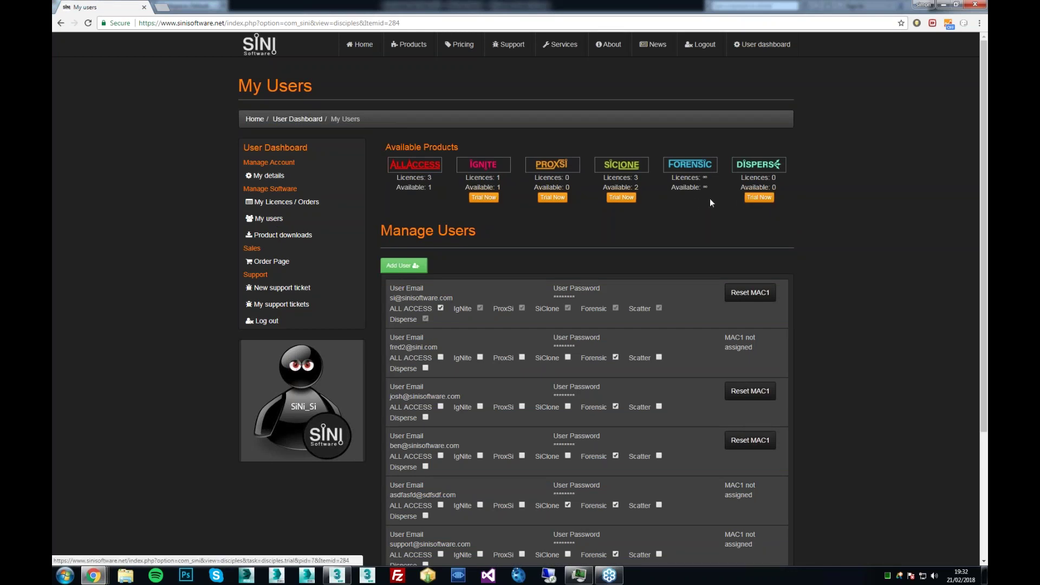
click(759, 197)
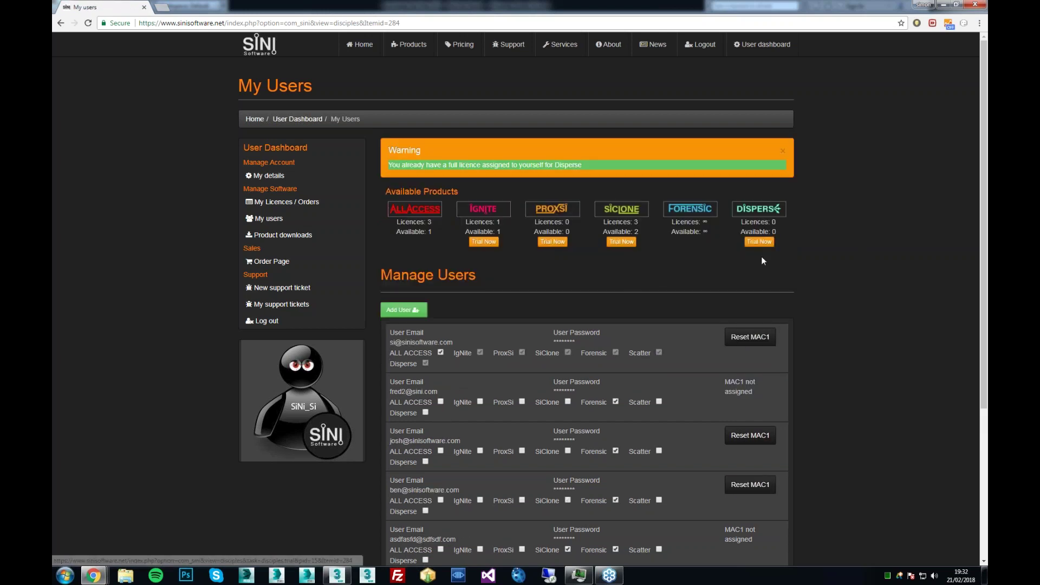
Step: Review the product downloads, including the newest 3ds Max Workstation Installer and the Vray and Corona versions of the Disperse sample project files
click(274, 238)
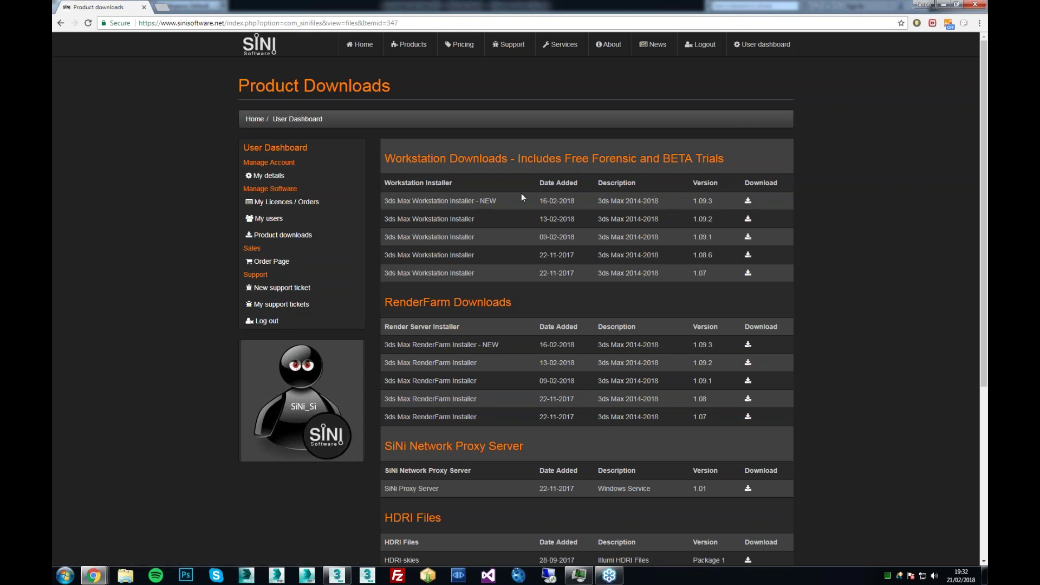
drag(505, 201, 418, 202)
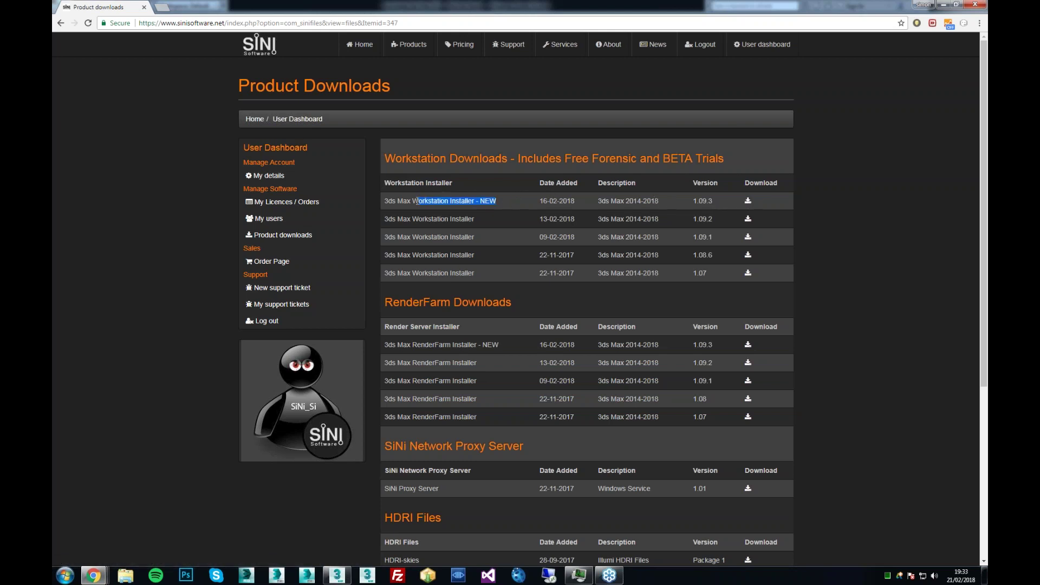
click(810, 279)
scroll(812, 290, down, 5)
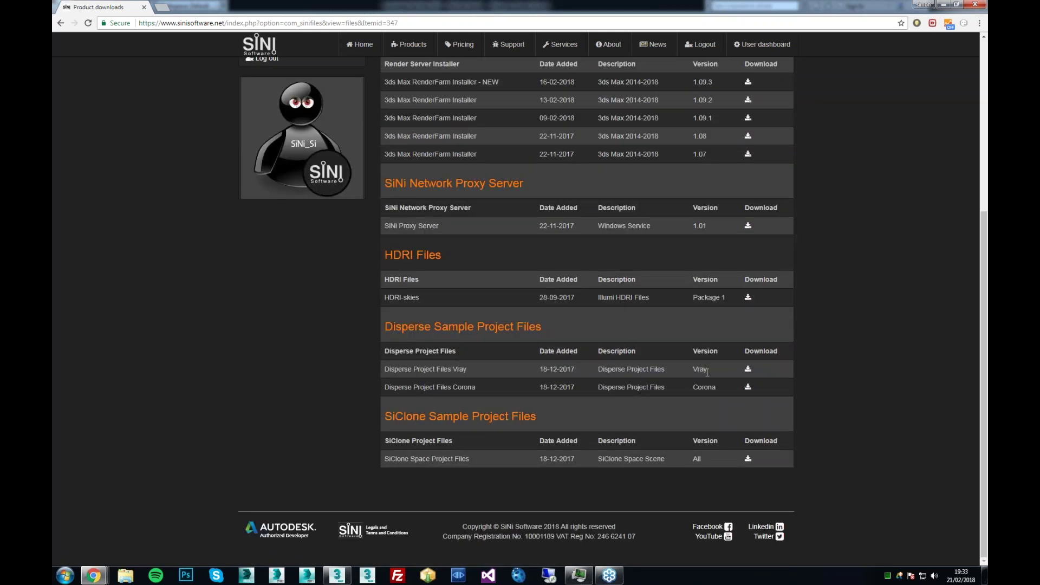
drag(717, 388, 692, 372)
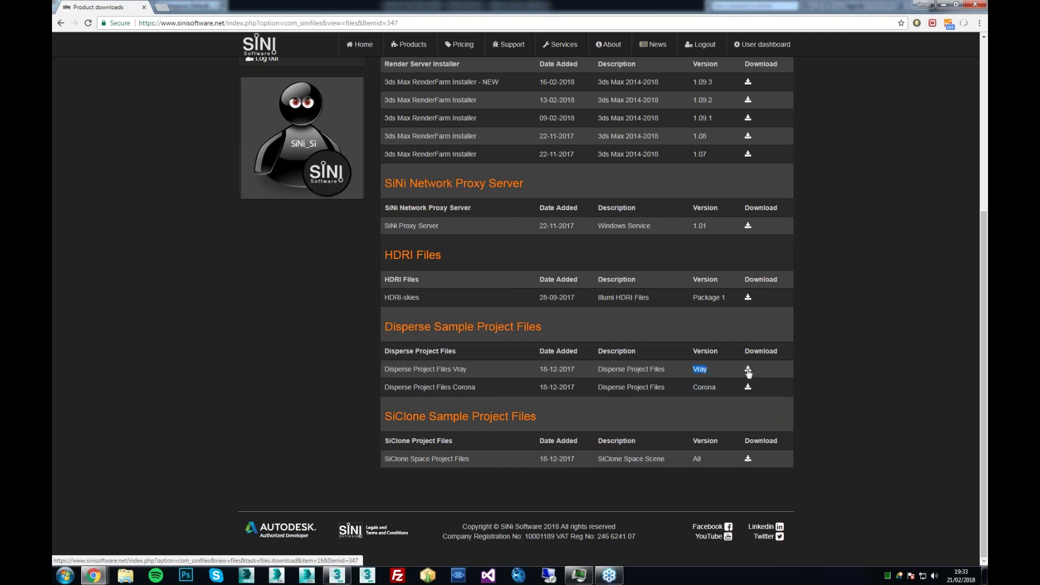
scroll(812, 393, up, 5)
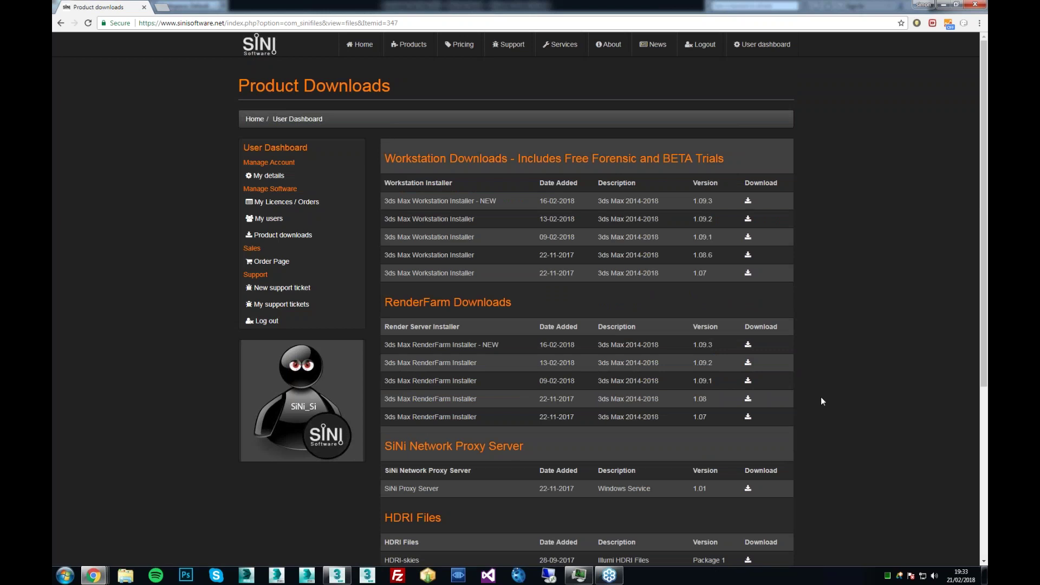
Step: Open the SiNi support forum and look through its product categories
mouse_move(508, 44)
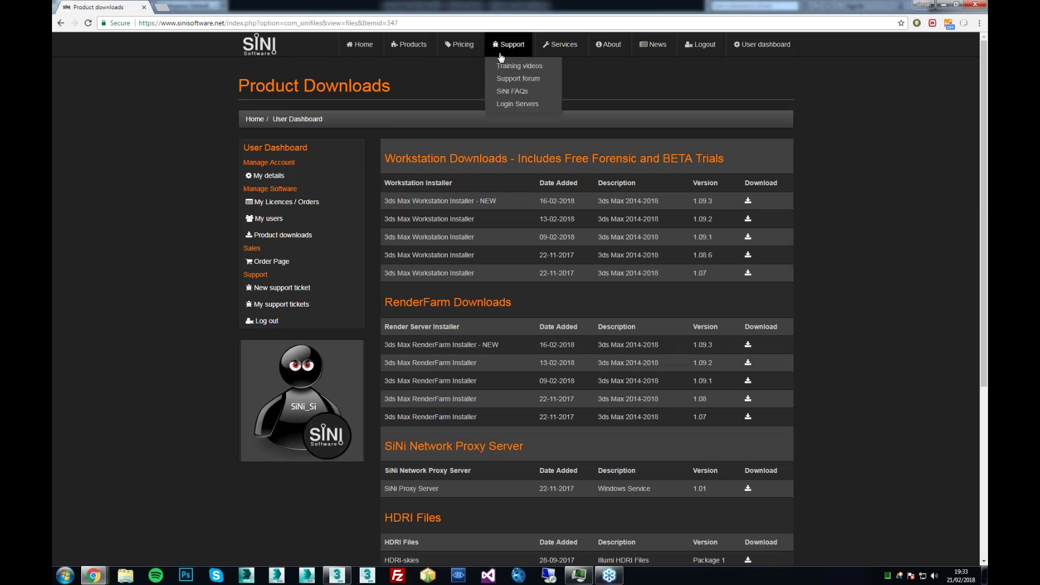
click(519, 79)
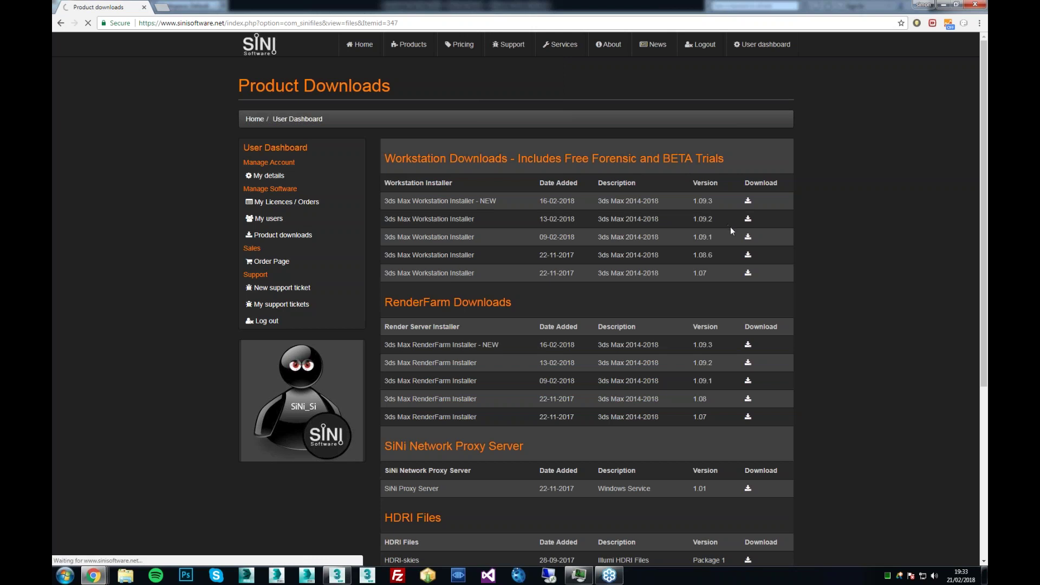
scroll(587, 325, down, 3)
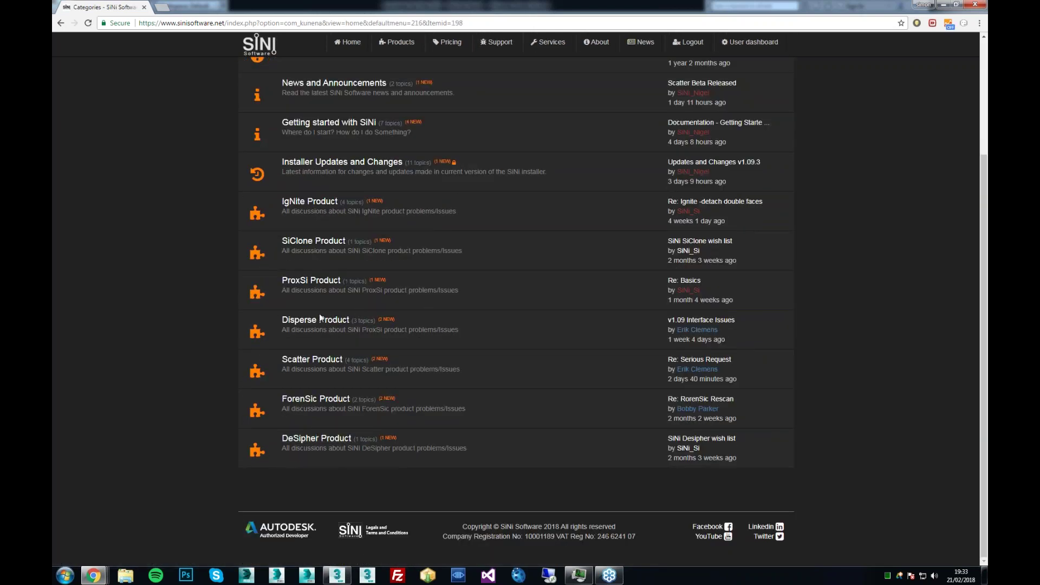
scroll(805, 232, up, 3)
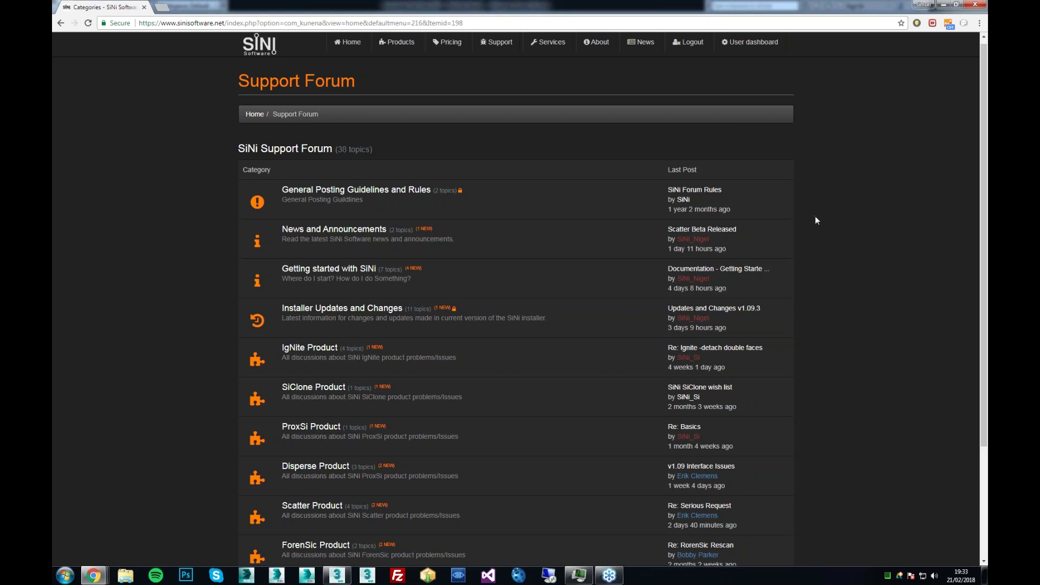
scroll(813, 225, down, 2)
scroll(812, 230, up, 2)
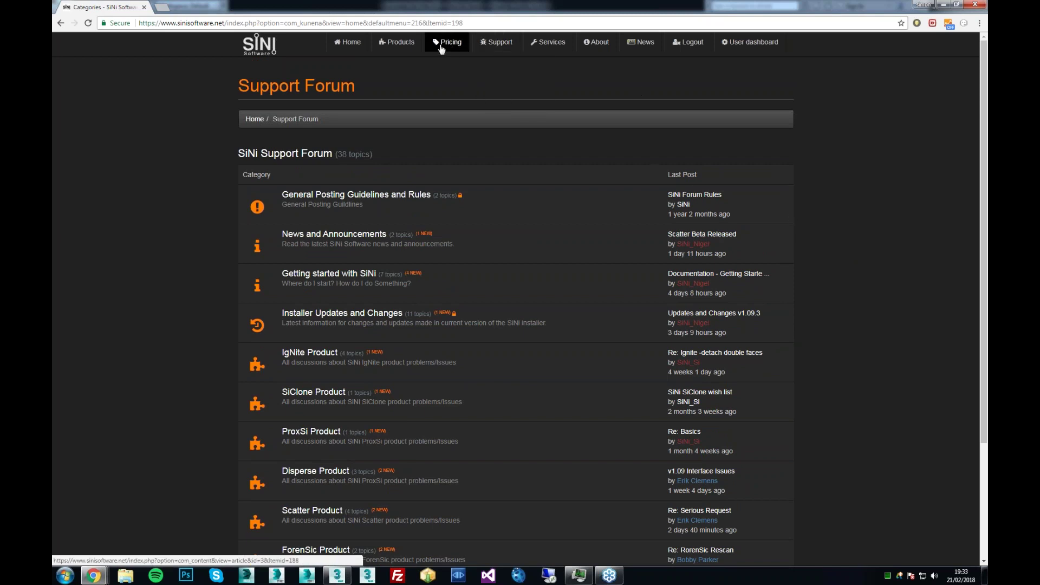
Step: Open the SiNi products page and review the product descriptions, especially Scatter, Forensic and Disperse
click(398, 42)
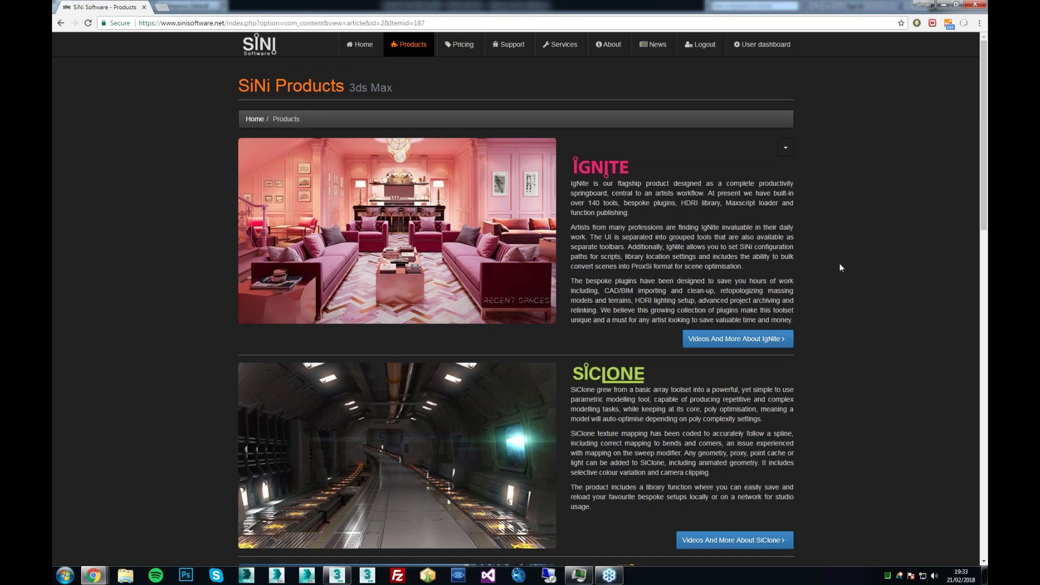
scroll(840, 268, down, 2)
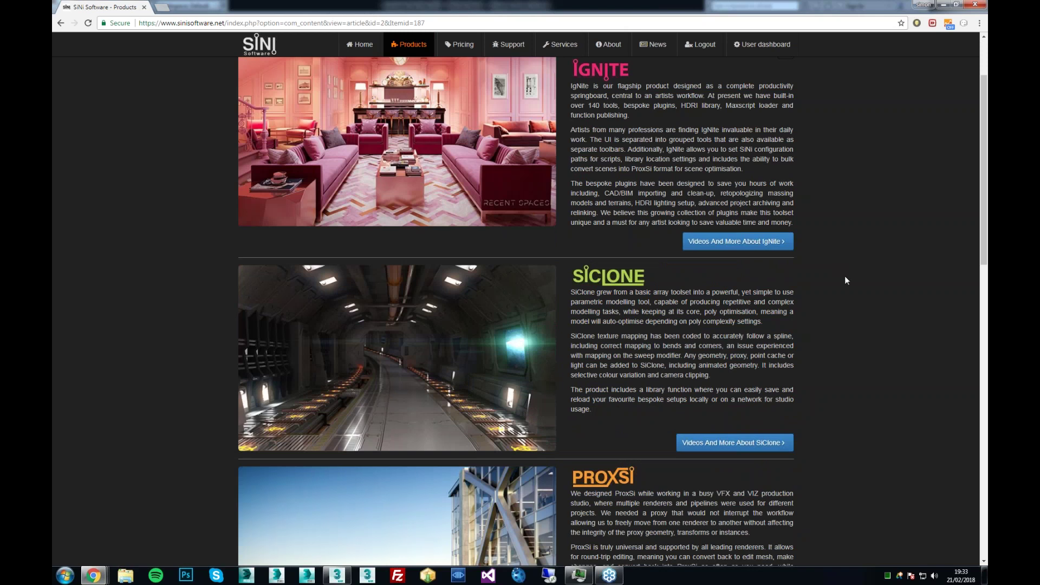
scroll(854, 267, down, 8)
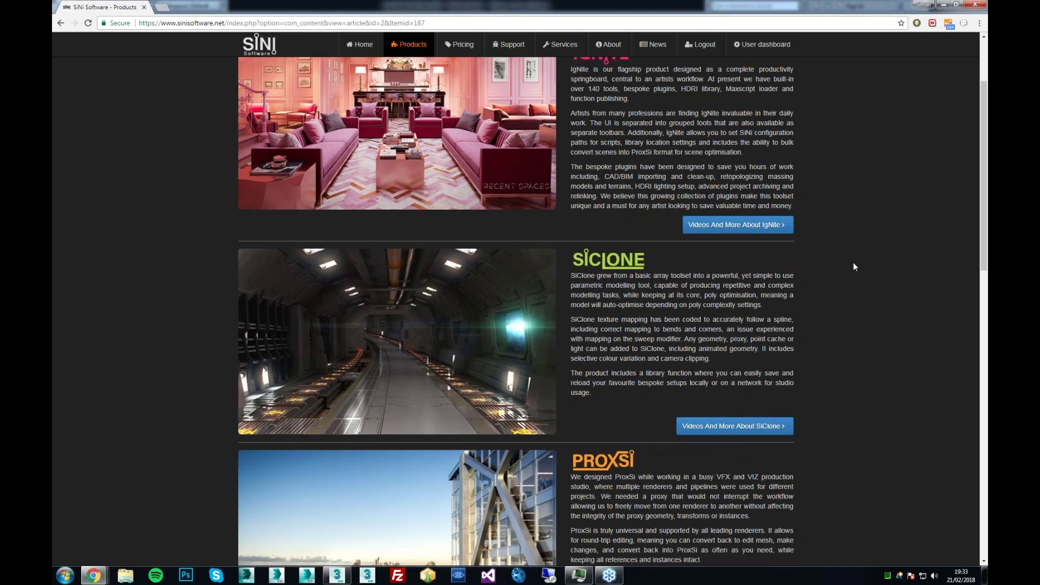
scroll(853, 267, down, 7)
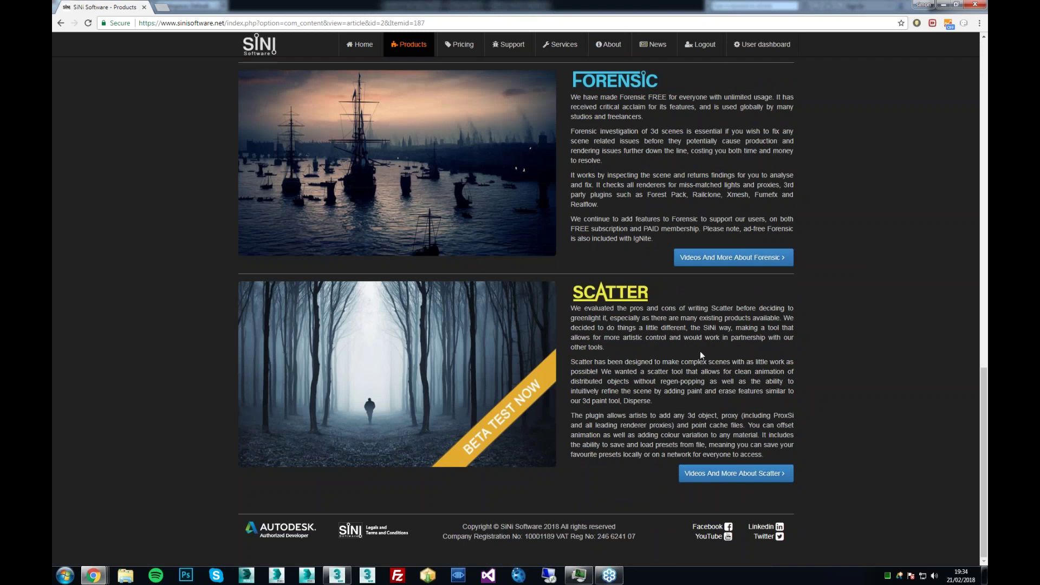
drag(673, 337, 612, 309)
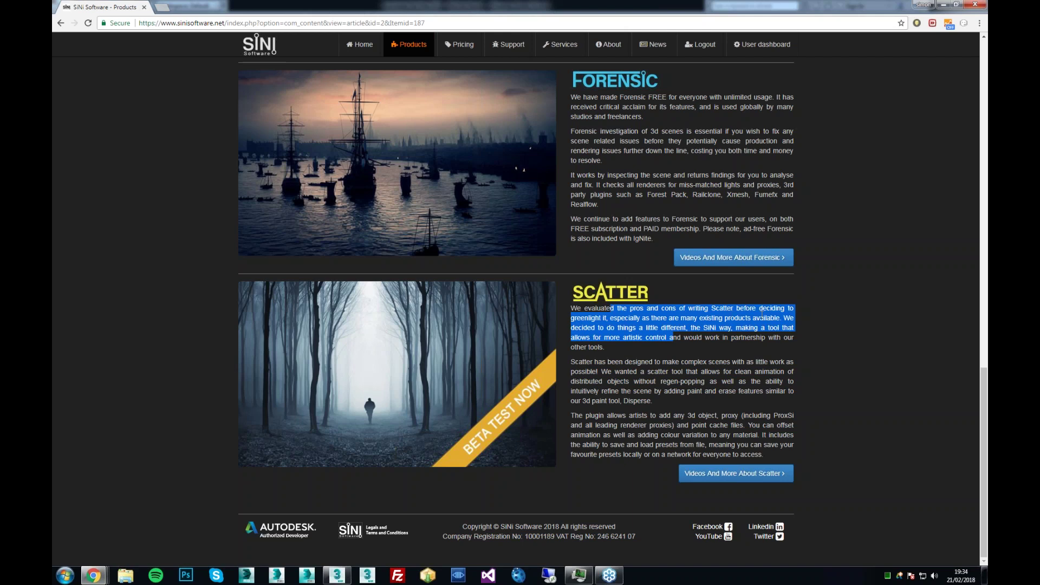
scroll(762, 315, up, 1)
scroll(762, 315, up, 3)
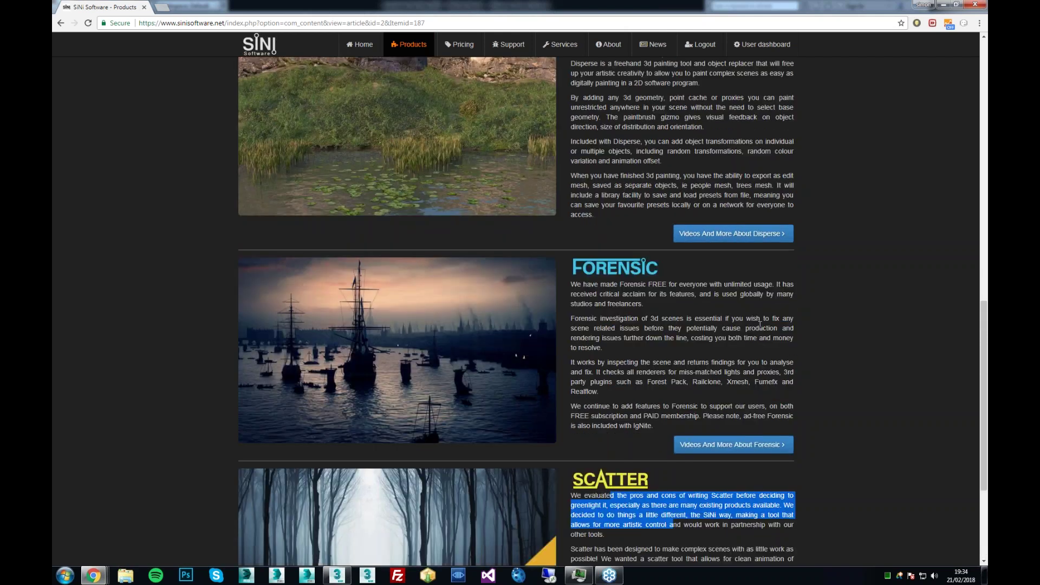
drag(718, 389, 694, 376)
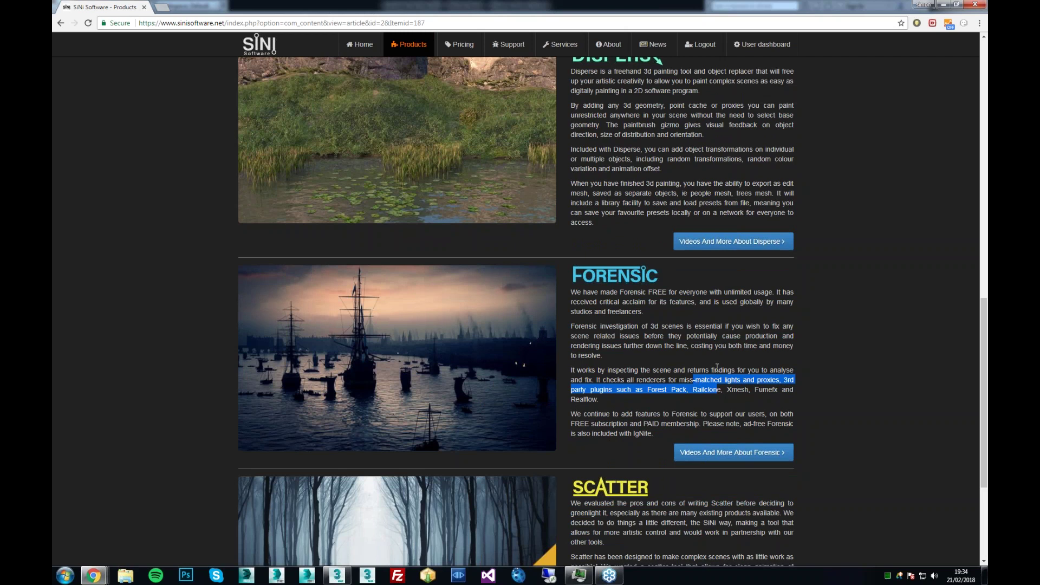
click(719, 367)
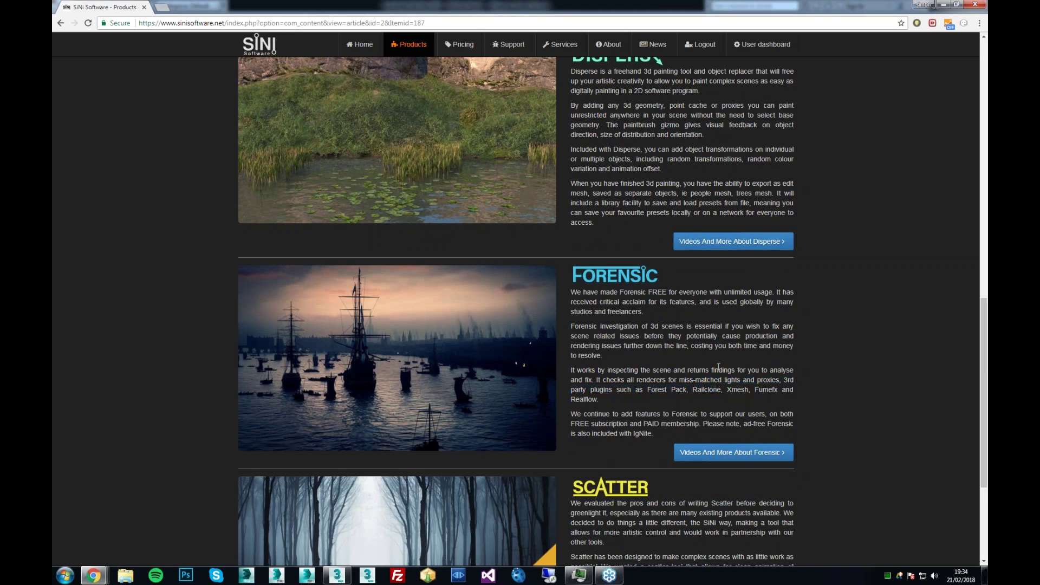
scroll(718, 367, up, 1)
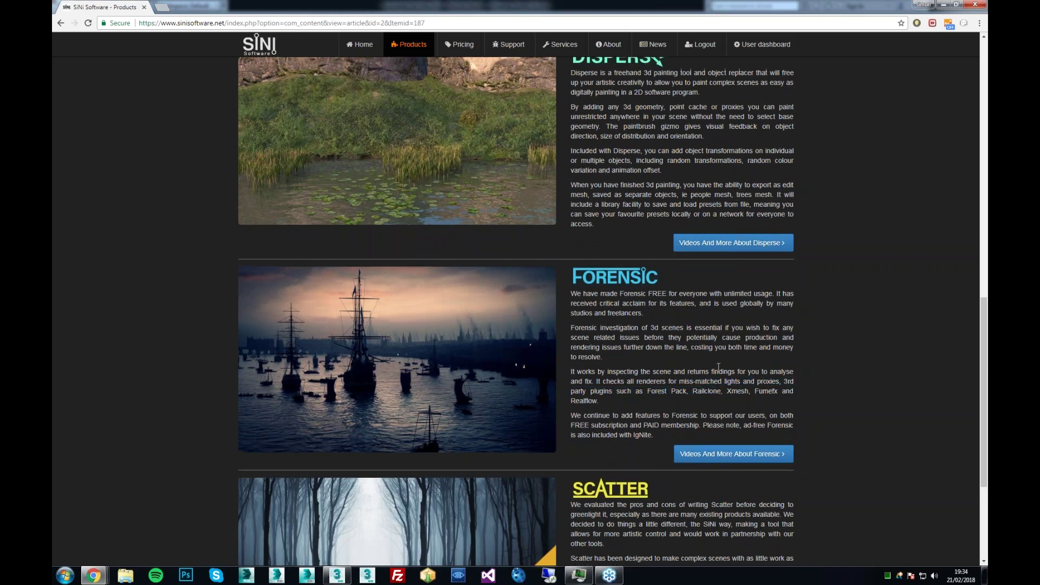
Step: Examine the Forensic, Disperse, ProxSi and SiClone descriptions on the SiNi products page
scroll(718, 367, up, 1)
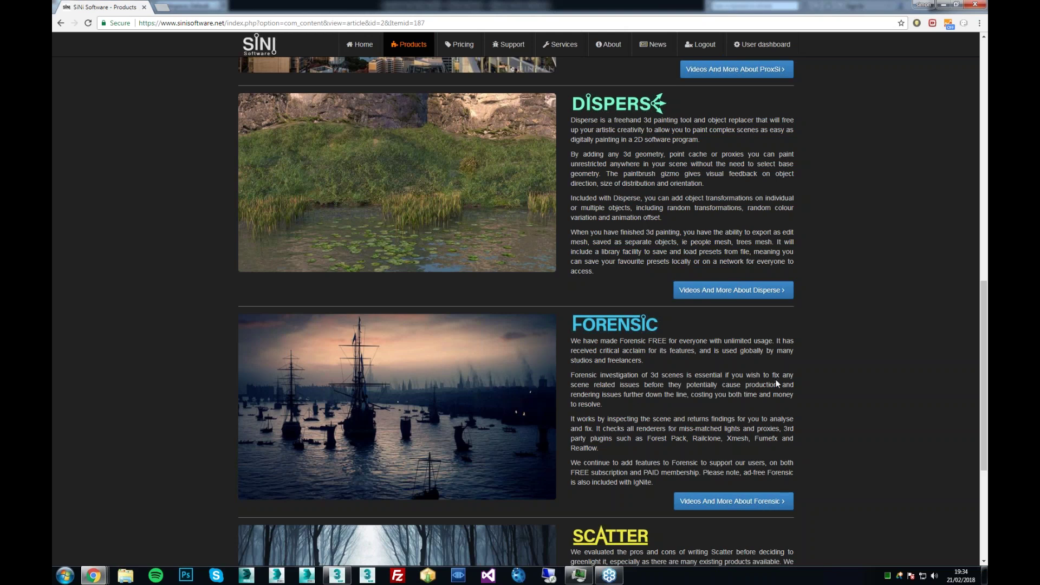
scroll(776, 384, up, 1)
scroll(776, 384, up, 2)
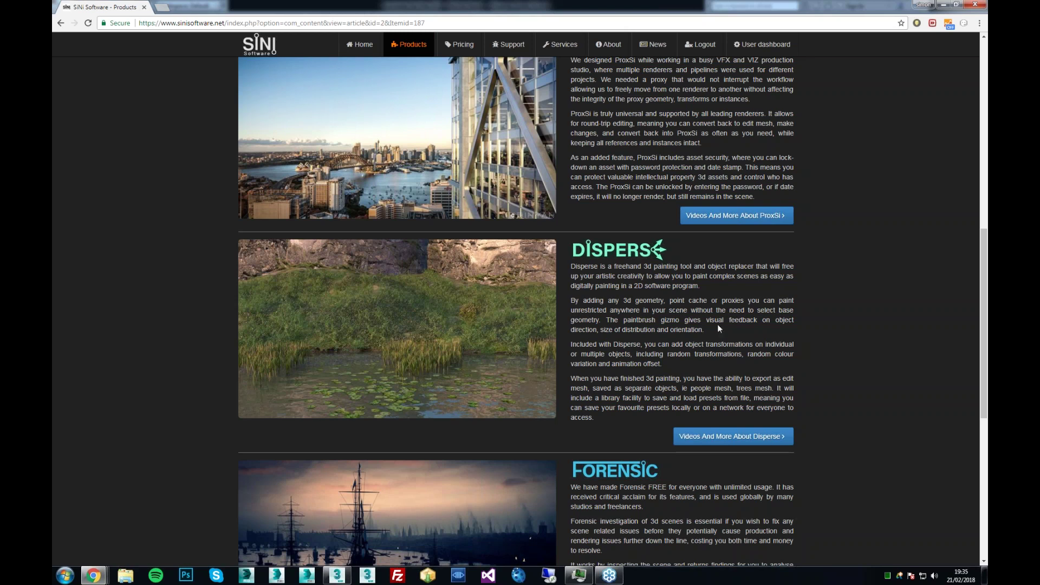
scroll(718, 326, up, 1)
scroll(693, 285, up, 3)
drag(693, 284, 645, 270)
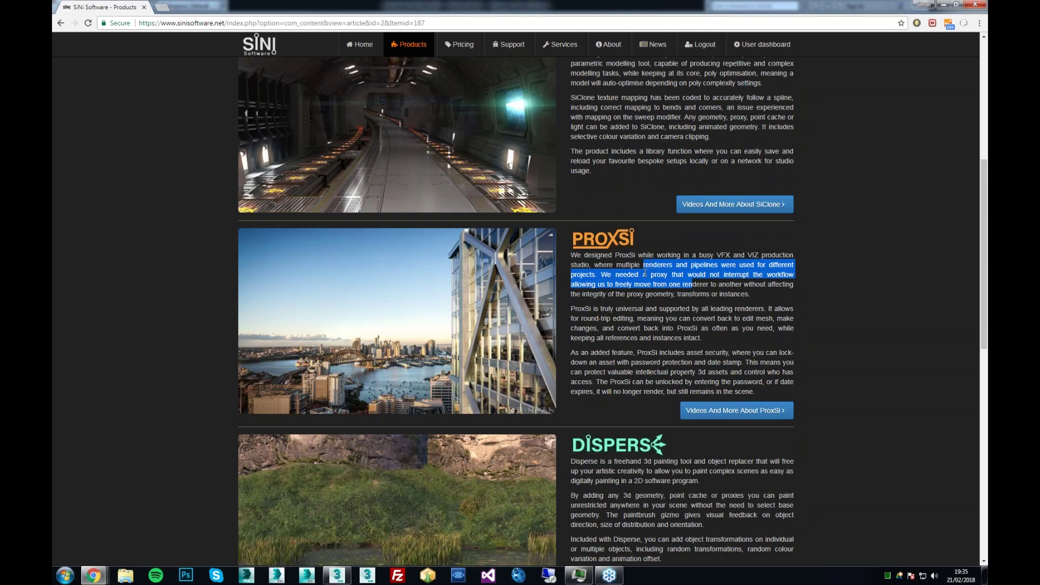
scroll(645, 272, up, 1)
scroll(671, 297, up, 2)
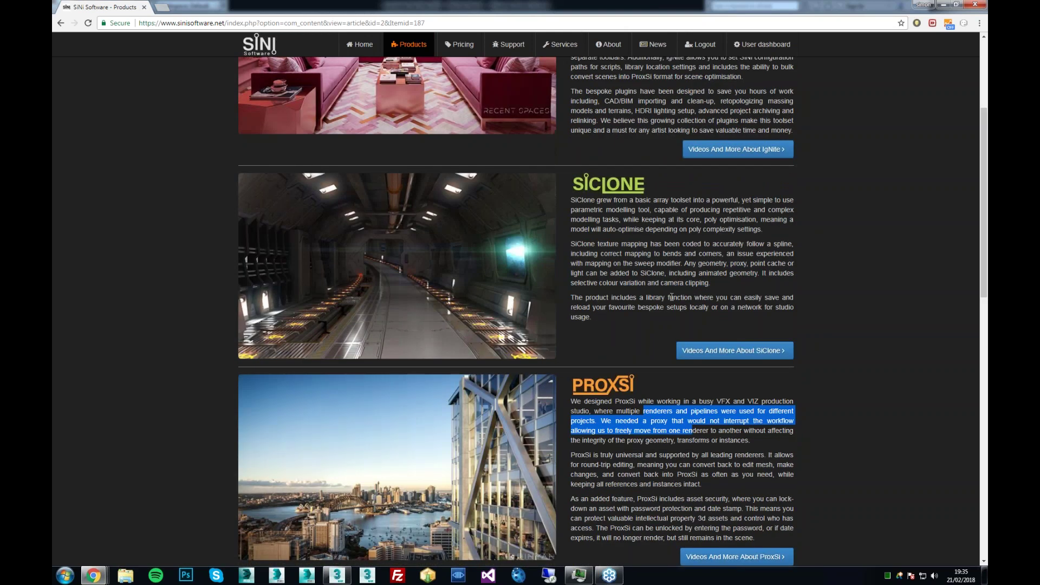
scroll(671, 297, up, 1)
drag(683, 278, 627, 258)
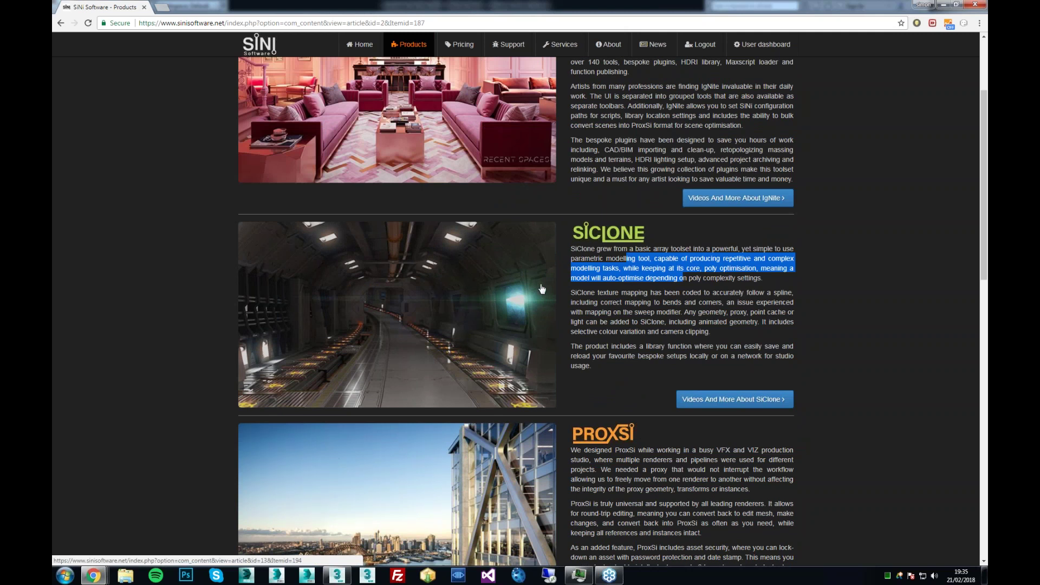
Step: Open the IgNite product page and review its features, supported renderers and included plugins, from Springboard to Amy
scroll(542, 289, up, 1)
scroll(542, 289, up, 3)
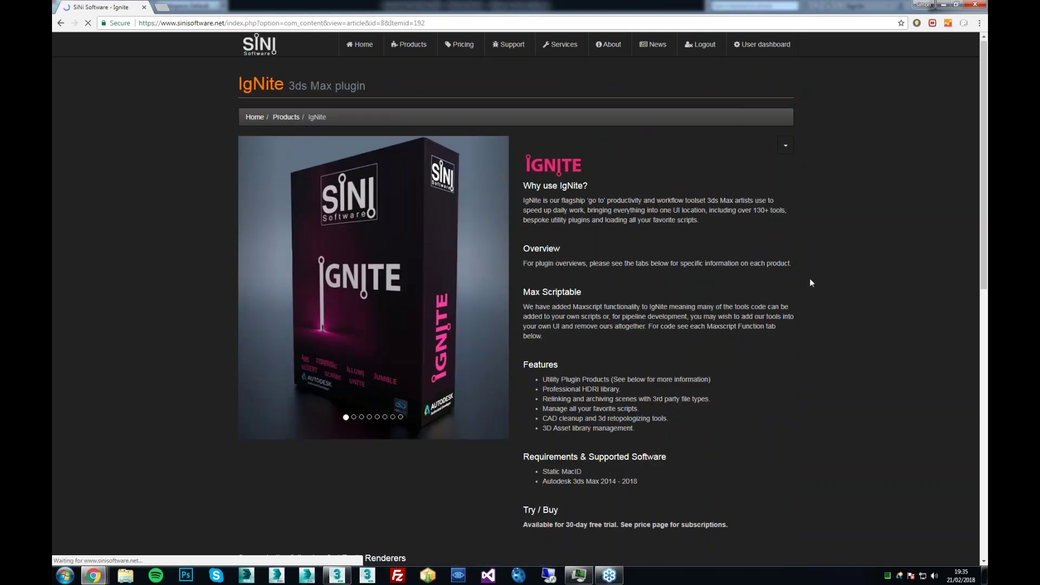
scroll(810, 280, down, 2)
scroll(810, 283, down, 3)
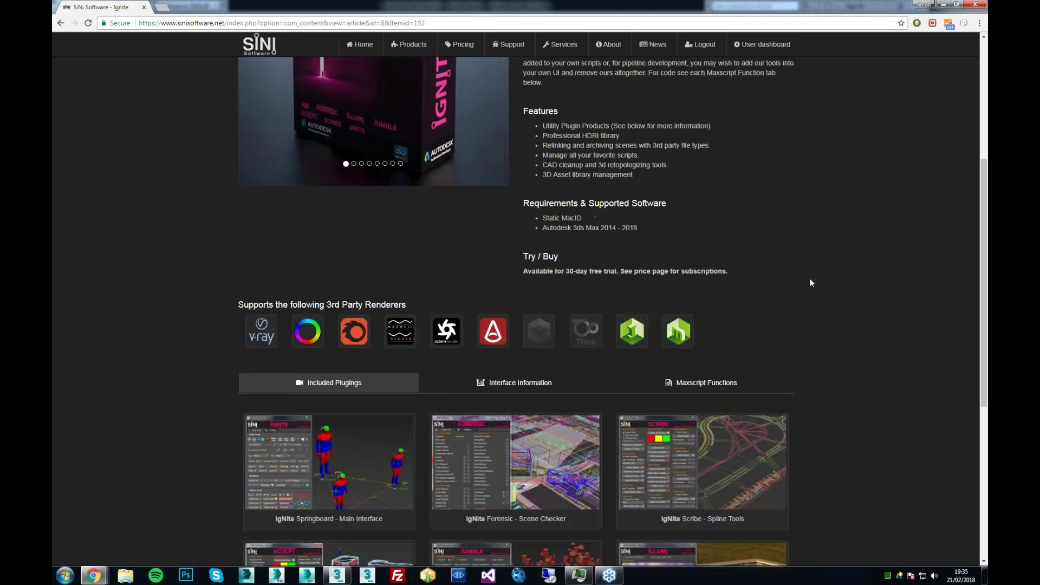
scroll(811, 283, down, 4)
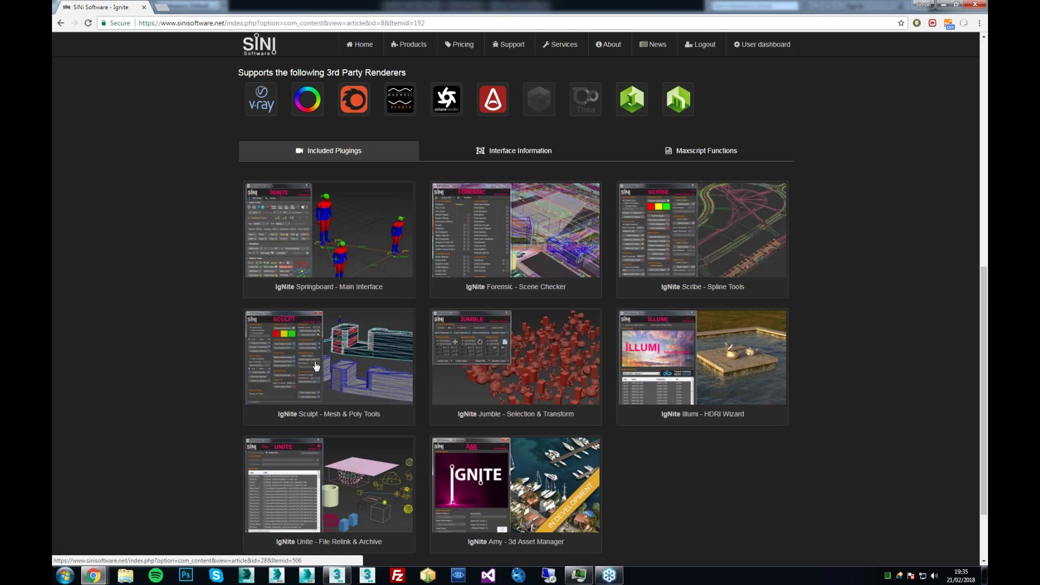
scroll(319, 365, down, 1)
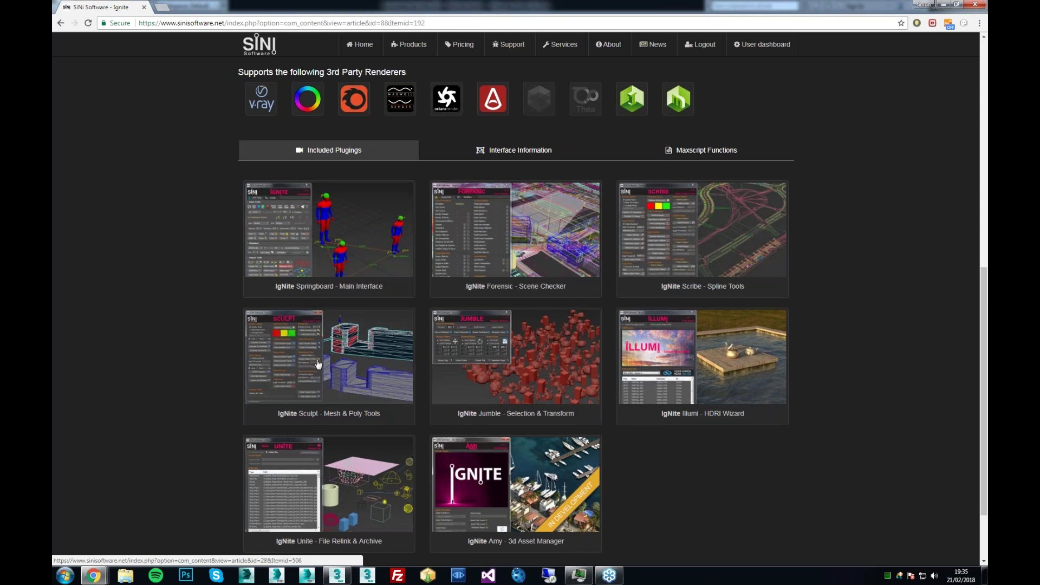
scroll(318, 364, down, 1)
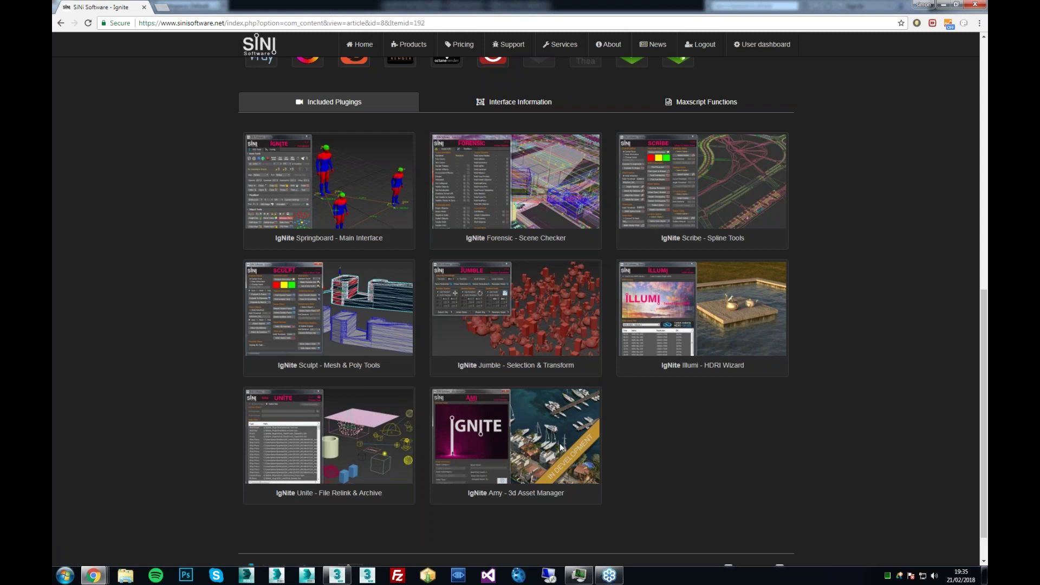
scroll(561, 443, up, 1)
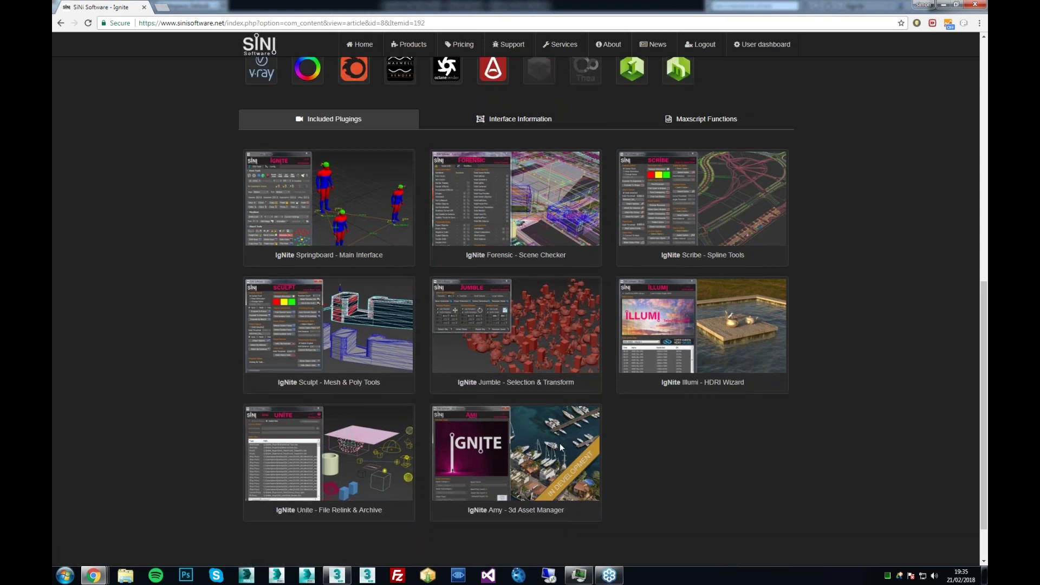
scroll(560, 443, up, 2)
scroll(647, 454, down, 2)
scroll(699, 444, up, 10)
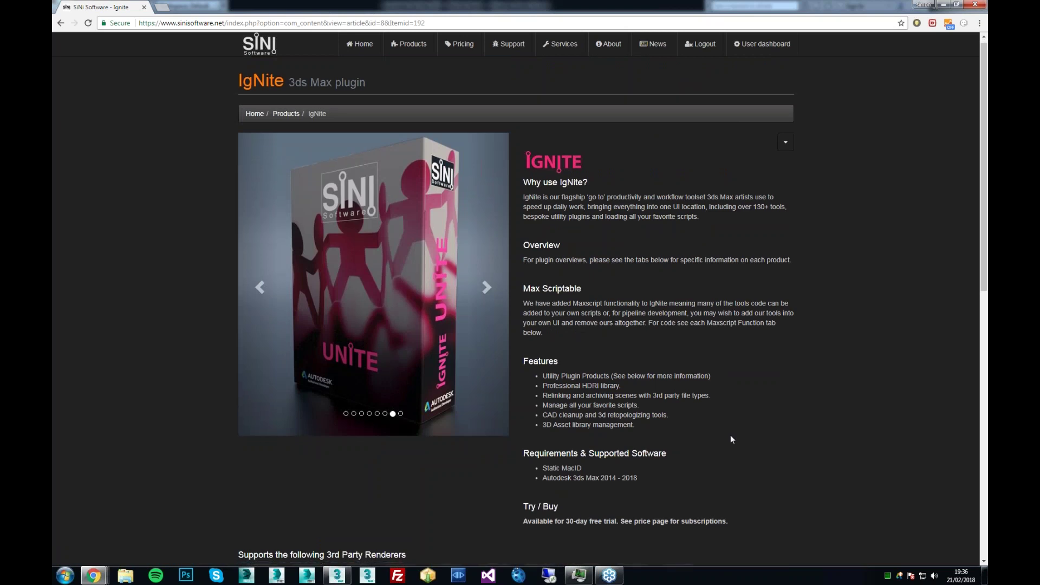
scroll(732, 442, down, 2)
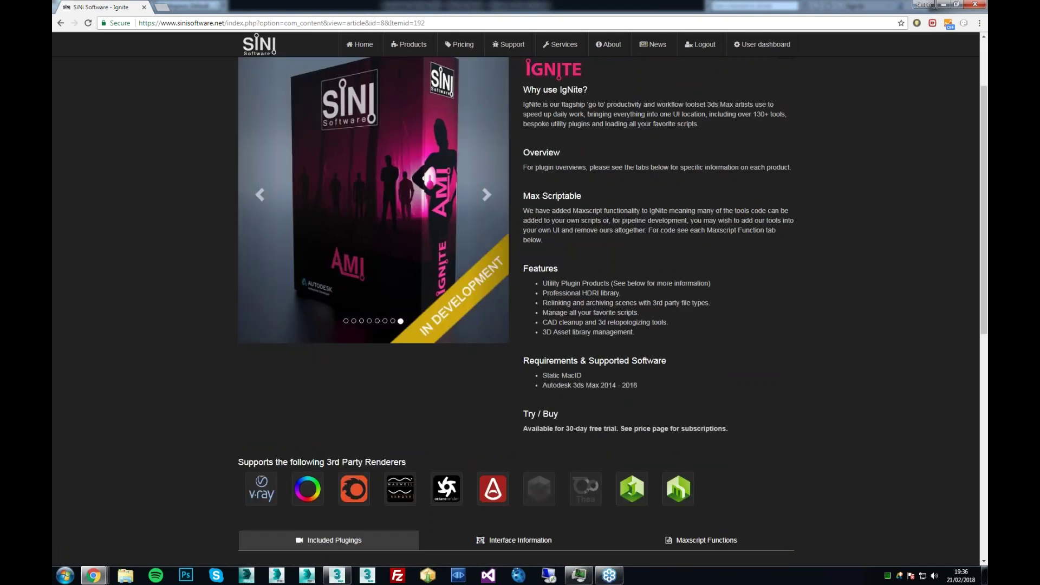
Step: Return to the SiNi products overview and look through the entries down to Scatter, ending at Disperse
click(413, 44)
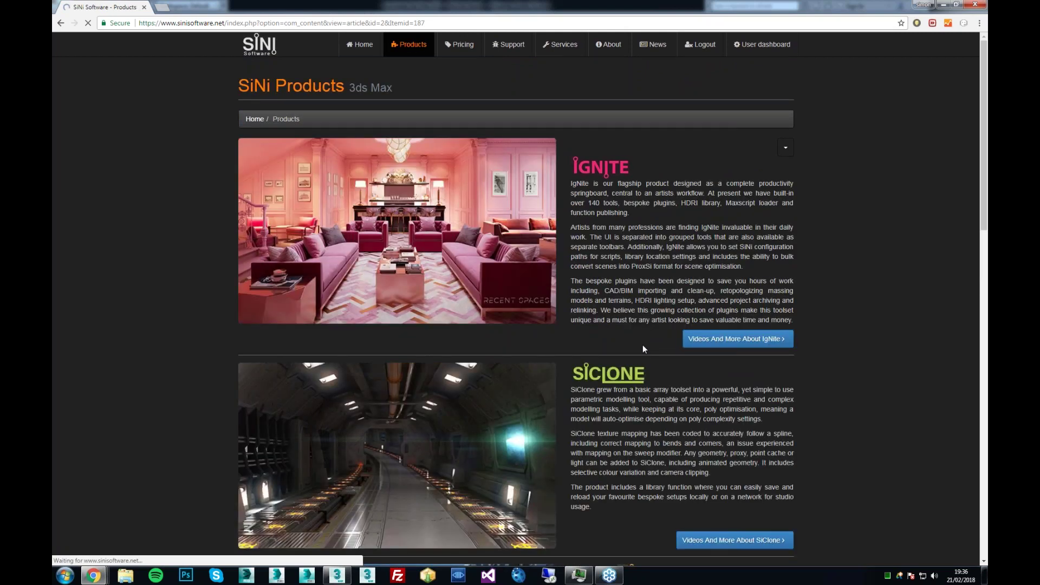
scroll(643, 345, down, 1)
scroll(847, 352, down, 8)
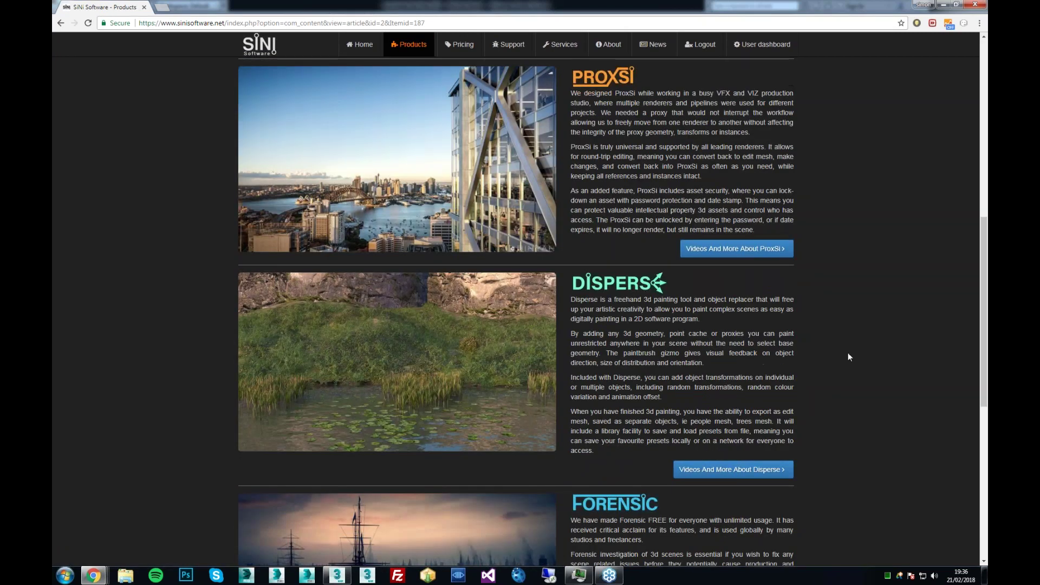
scroll(849, 357, down, 2)
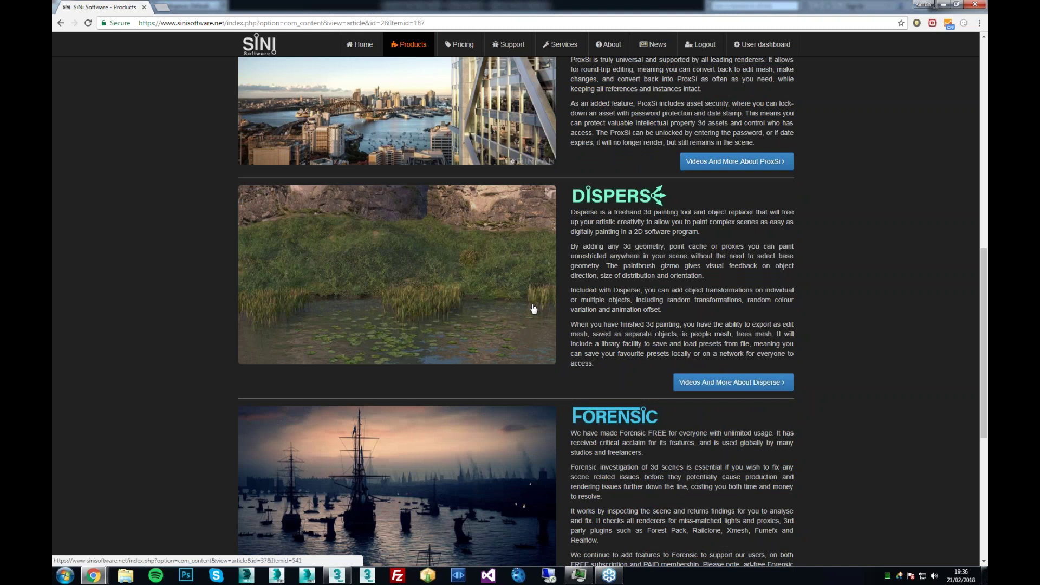
scroll(533, 309, down, 1)
scroll(533, 309, down, 5)
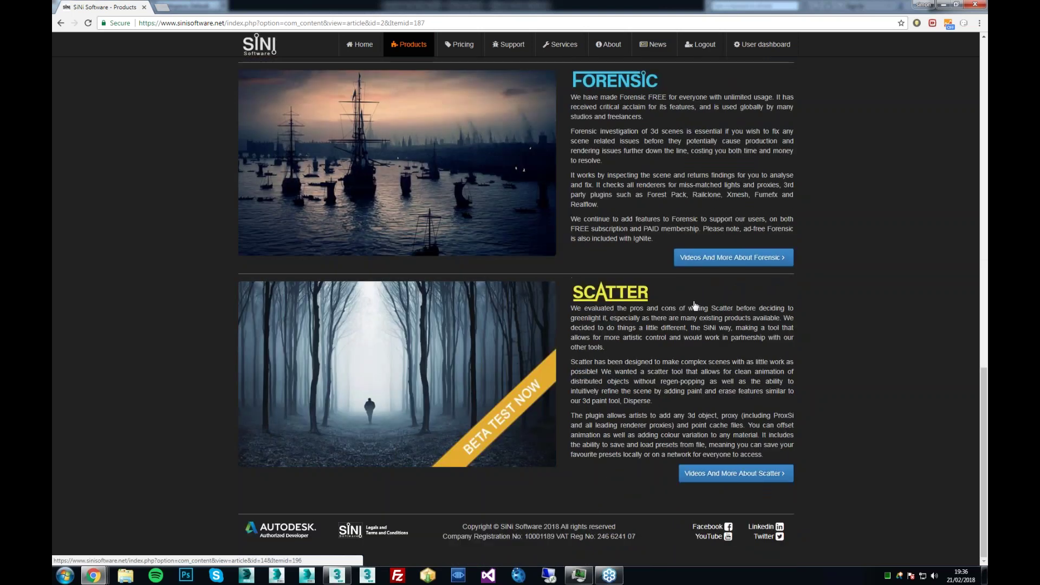
scroll(695, 306, up, 3)
scroll(708, 300, up, 3)
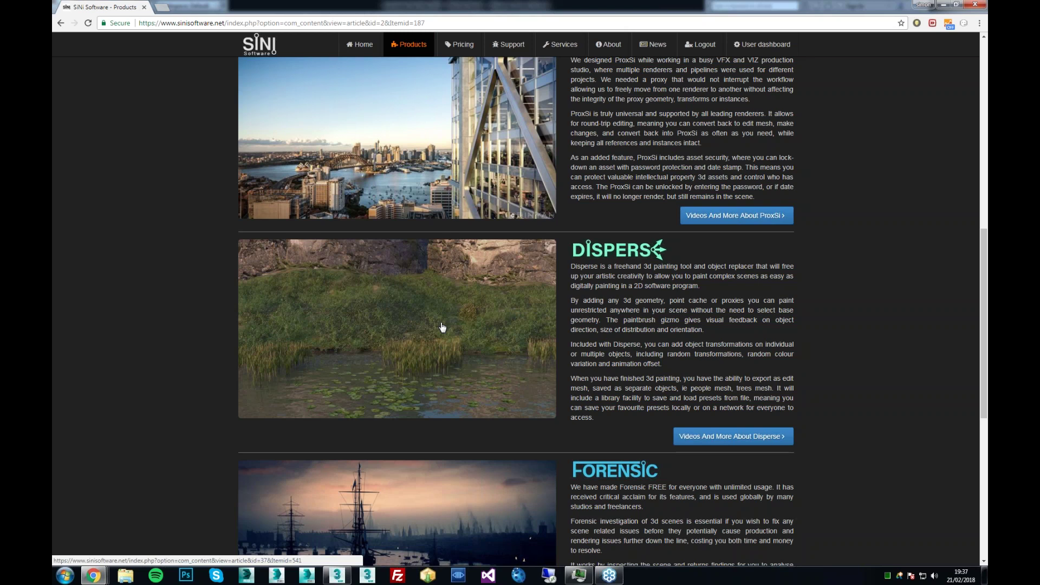
Step: Switch to the riverbank scene in 3ds Max and select an editable mesh among the lily pads
click(341, 581)
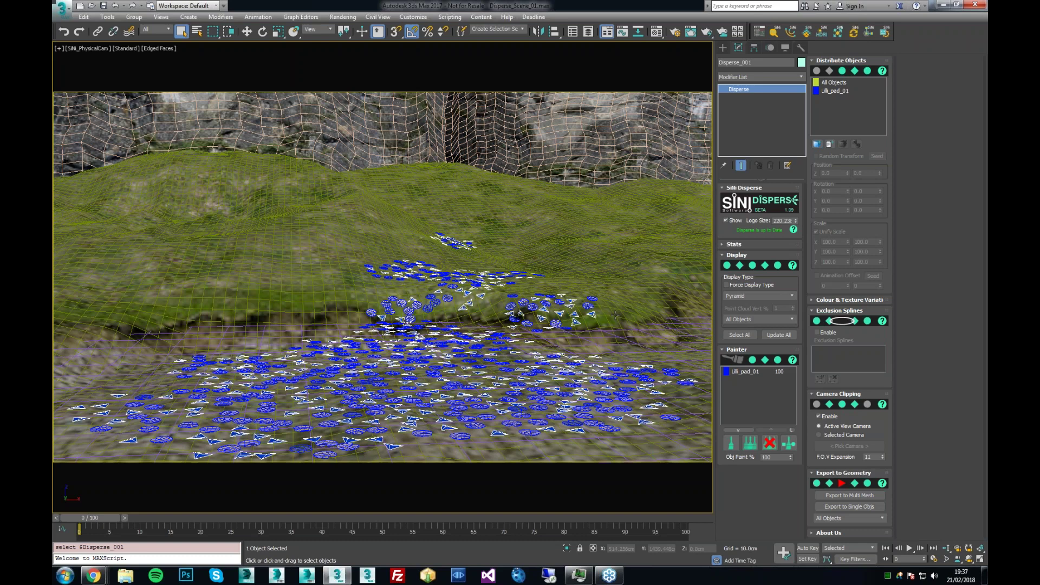
click(783, 553)
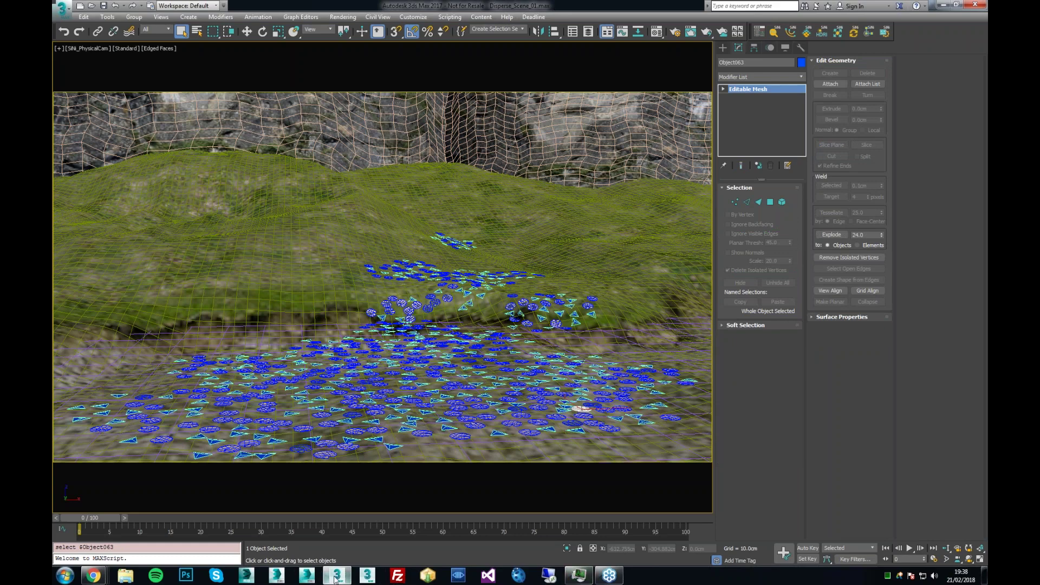
Step: Switch back to the SiNi products page in the browser, open the IgNite page and look over its included plugins
mouse_move(105, 576)
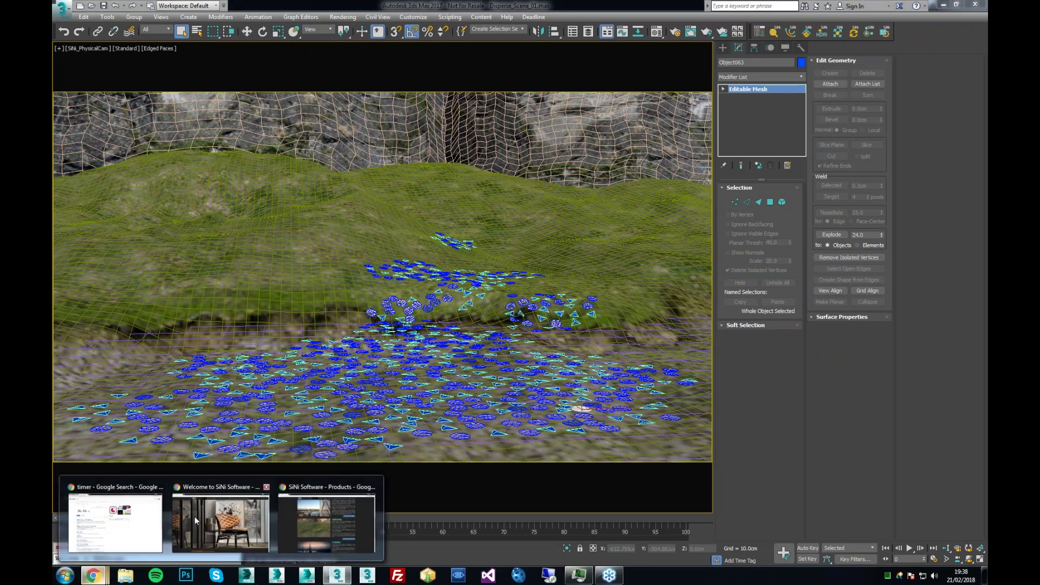
click(331, 517)
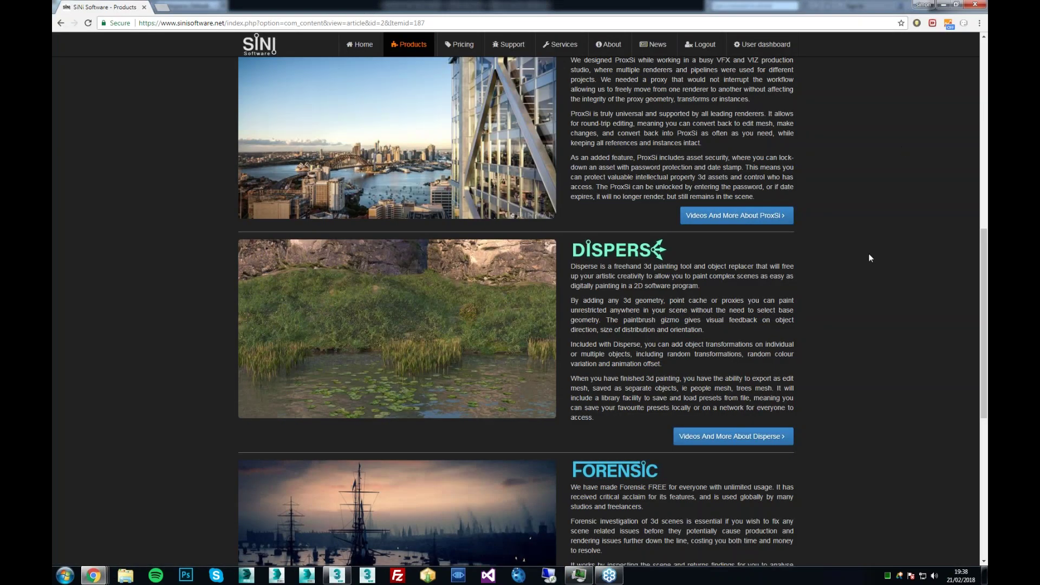
scroll(869, 258, up, 7)
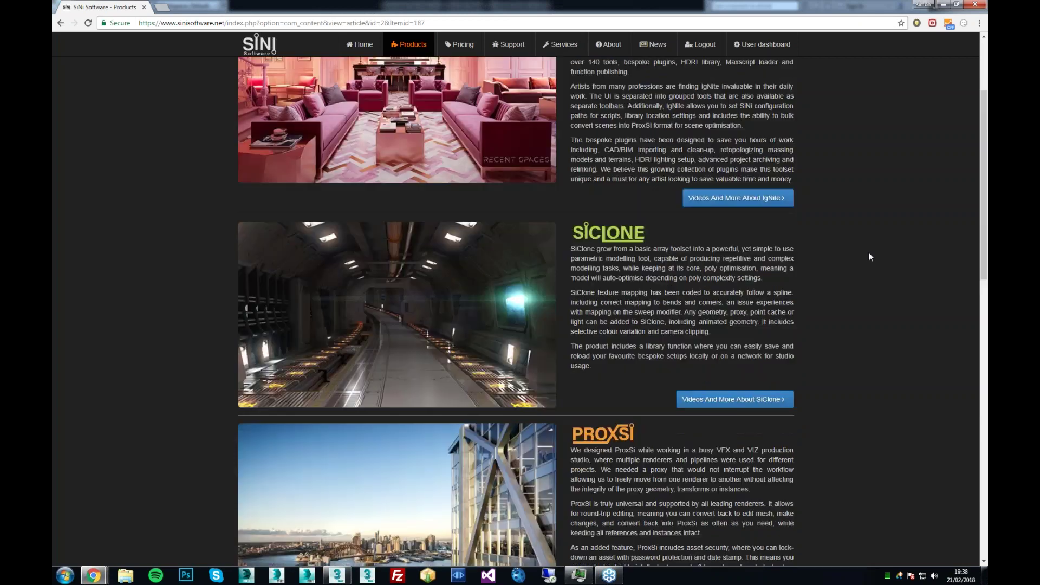
scroll(869, 257, up, 3)
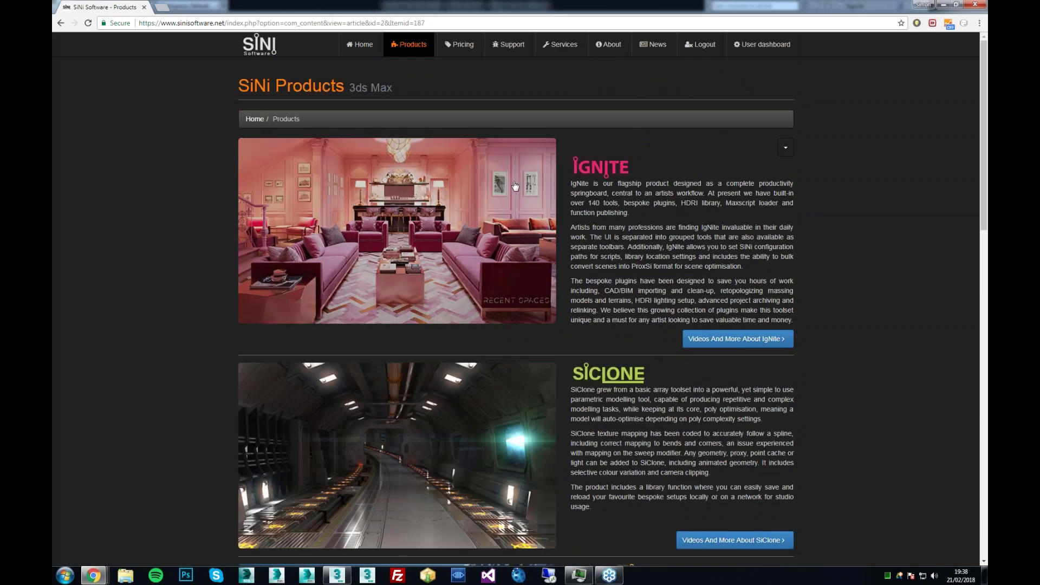
click(500, 195)
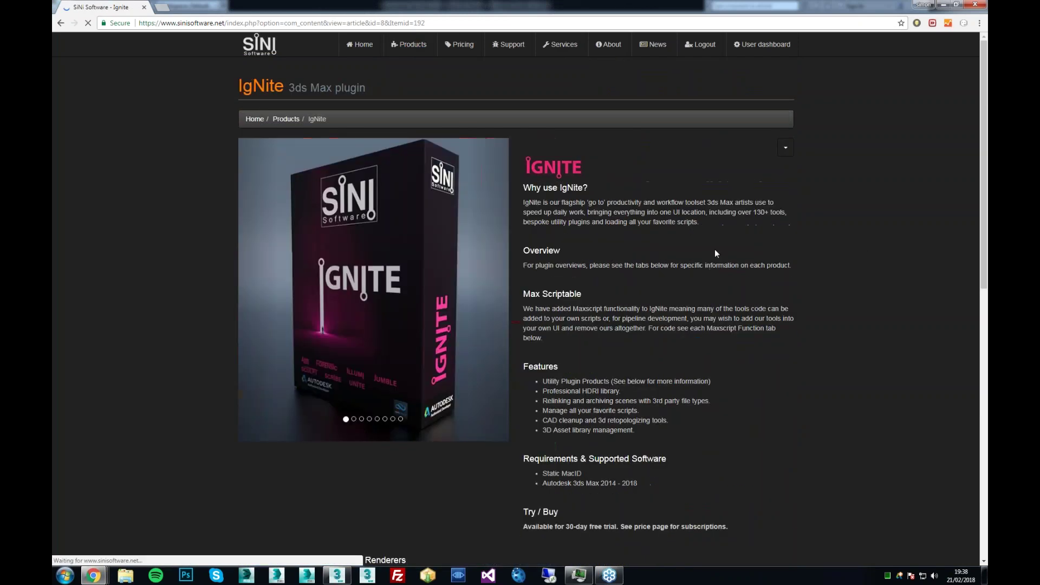
scroll(750, 279, down, 5)
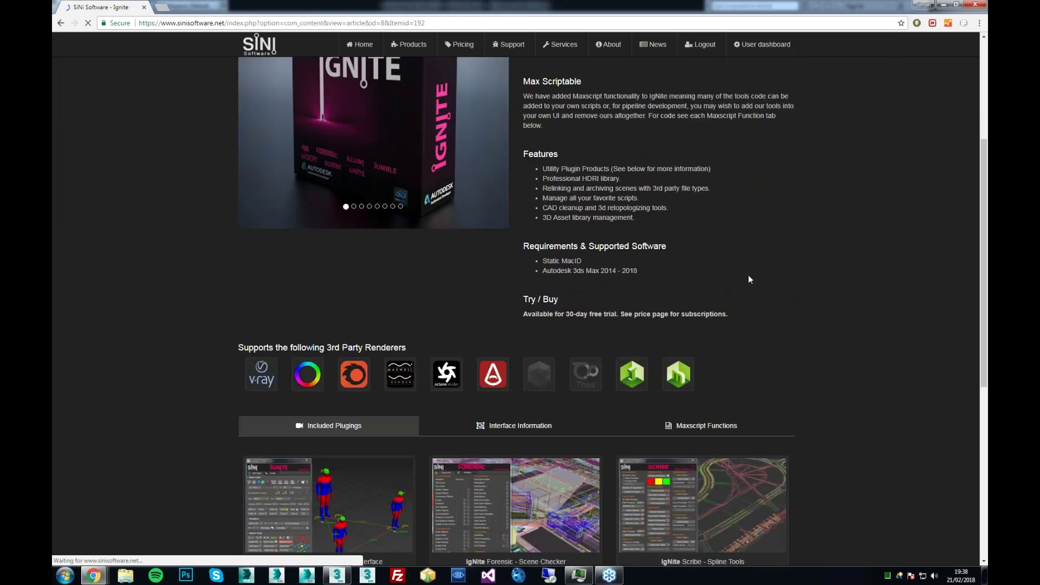
scroll(860, 404, down, 4)
scroll(699, 276, down, 4)
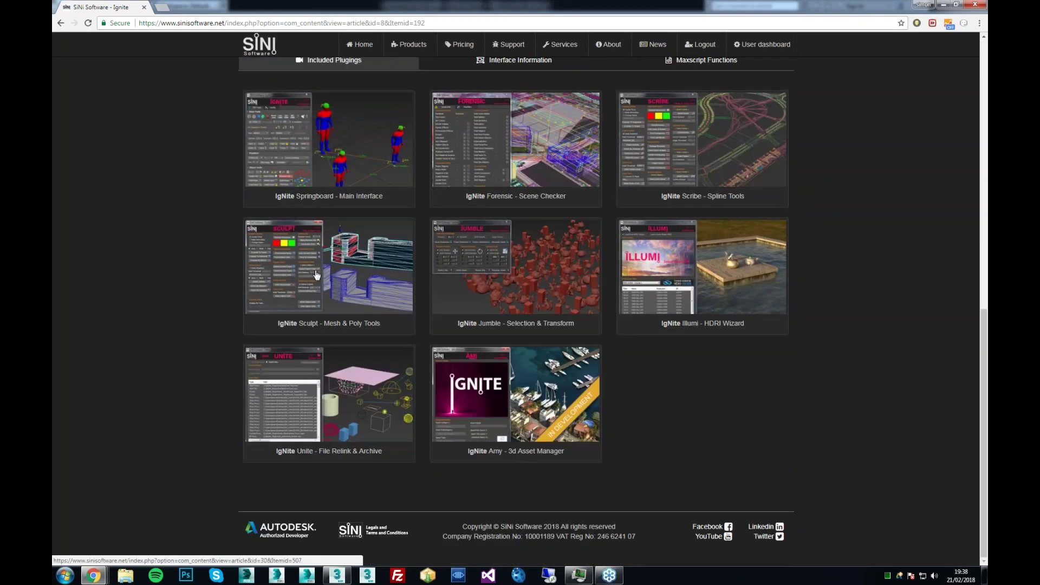
scroll(658, 373, up, 9)
Step: Go back to the products overview and review the full product range from IgNite through Scatter
key(alt+Left)
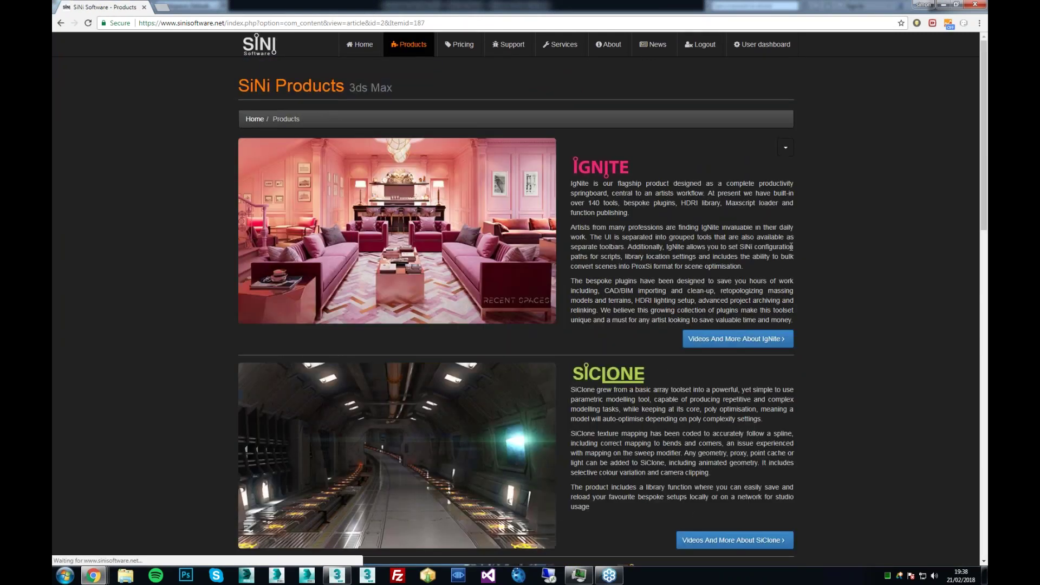
scroll(548, 381, down, 3)
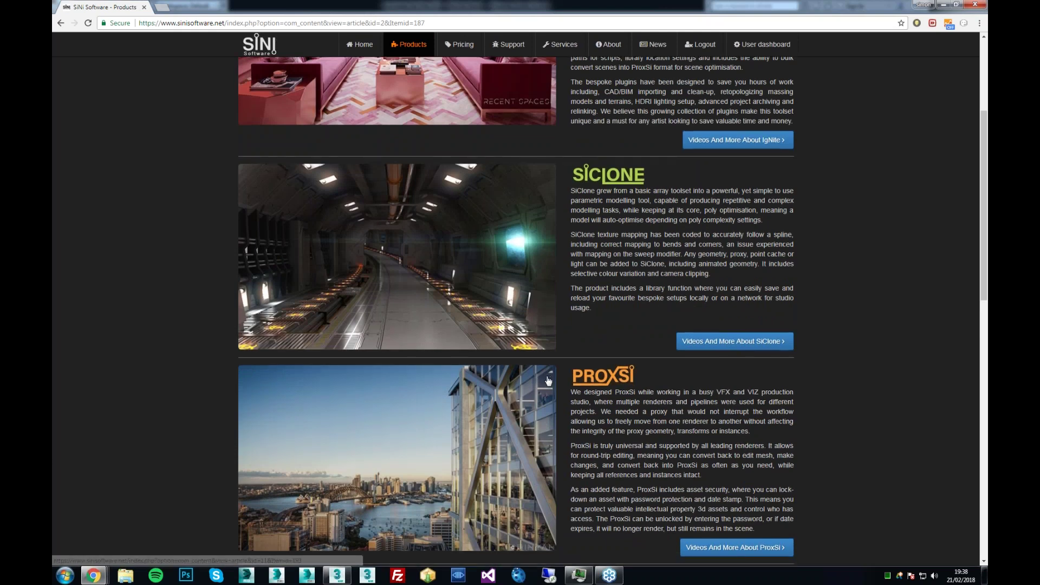
scroll(558, 336, down, 2)
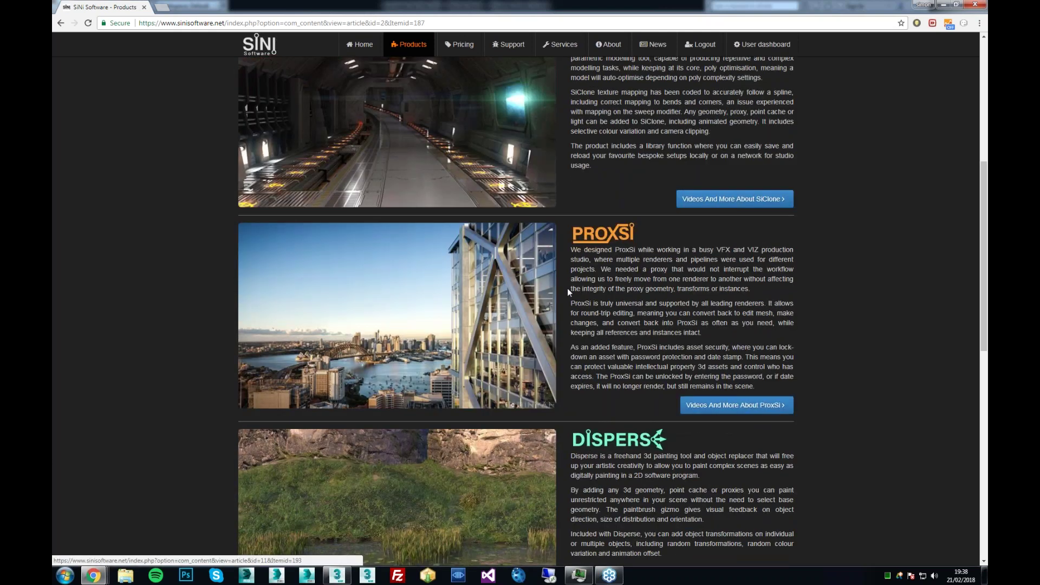
scroll(567, 288, down, 3)
scroll(588, 264, down, 3)
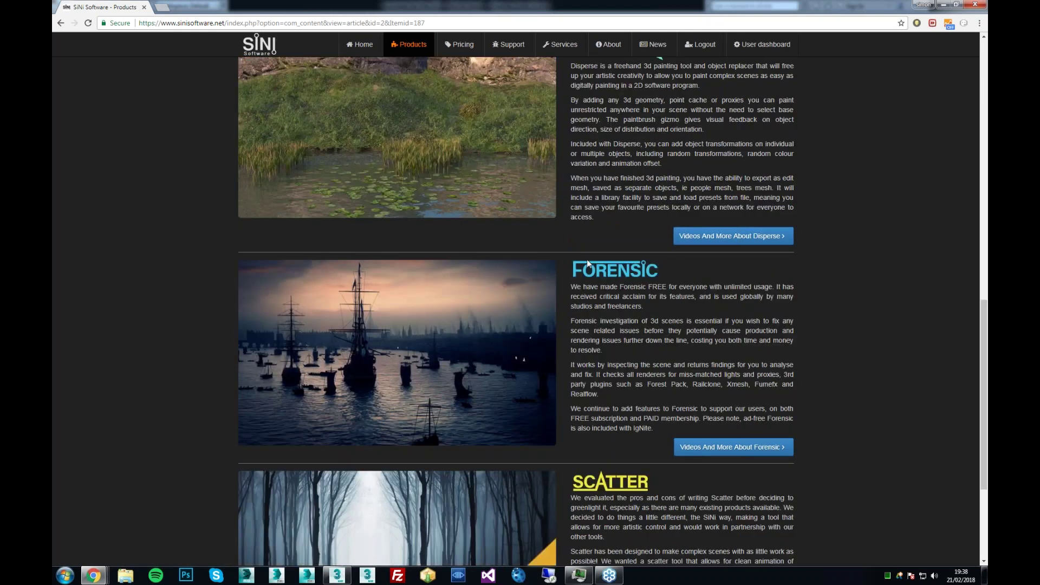
scroll(587, 259, down, 1)
scroll(978, 345, down, 2)
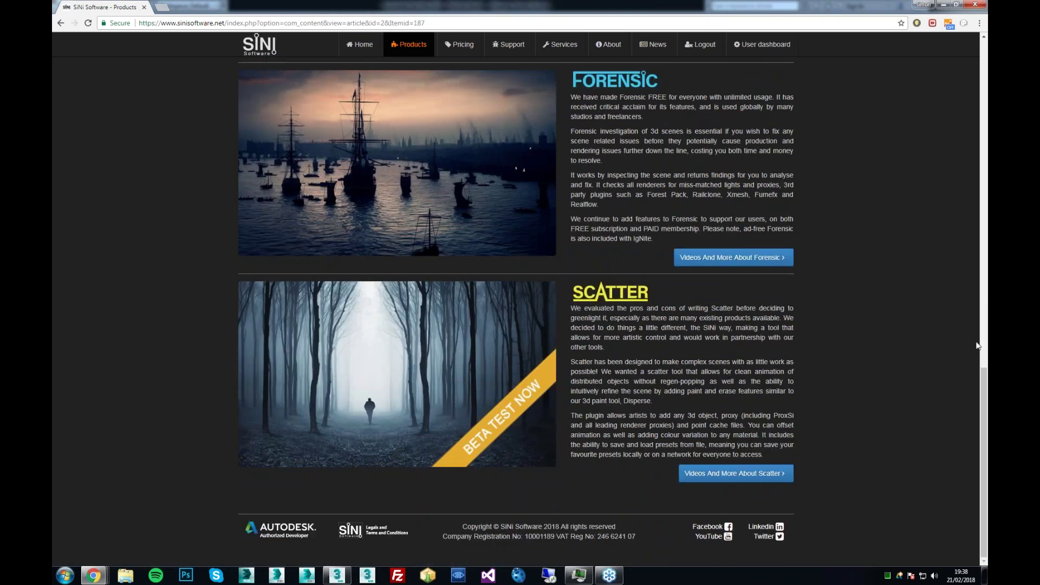
scroll(880, 334, up, 7)
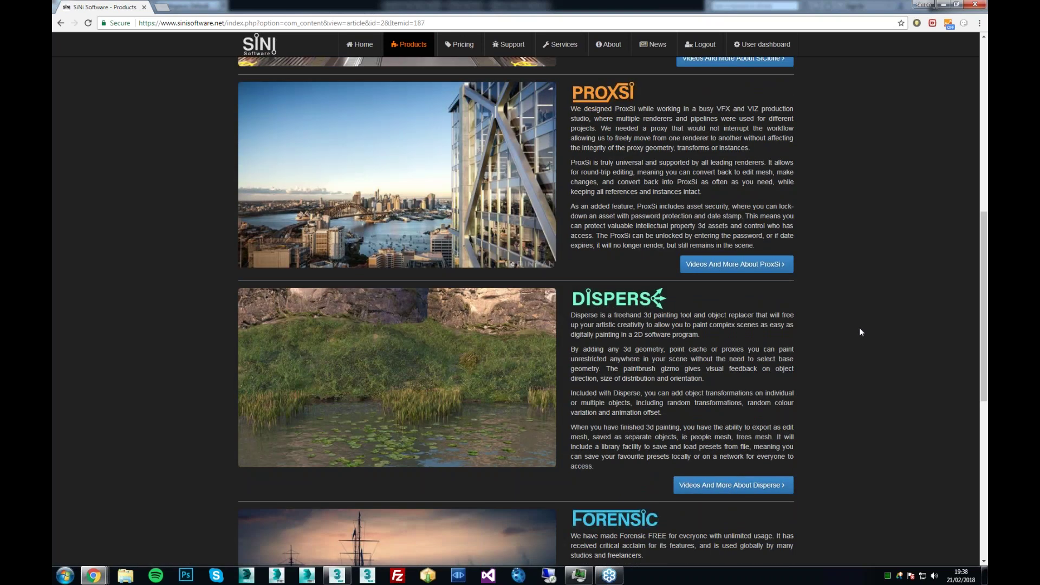
scroll(861, 331, up, 6)
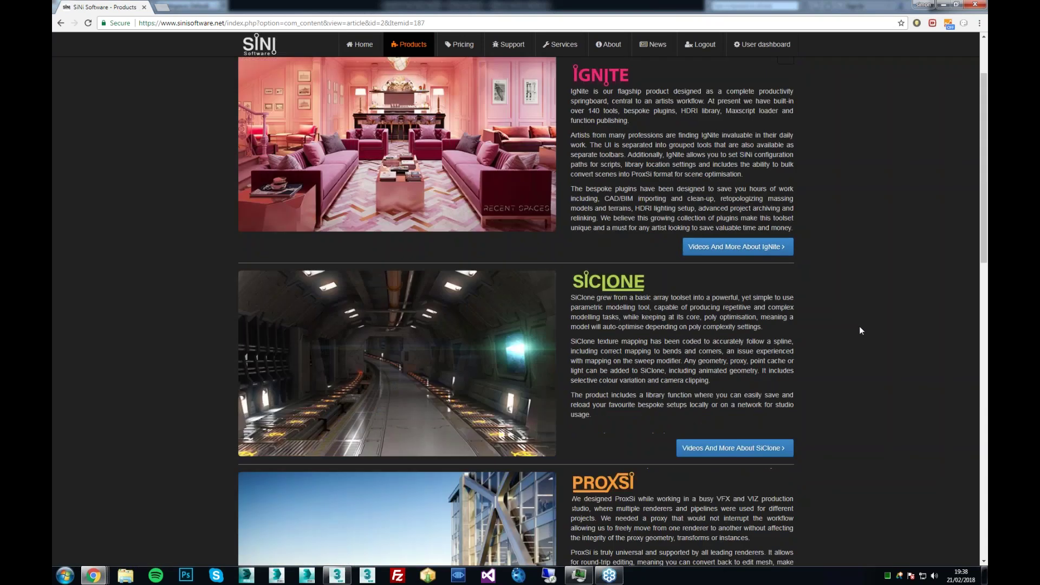
scroll(860, 326, up, 2)
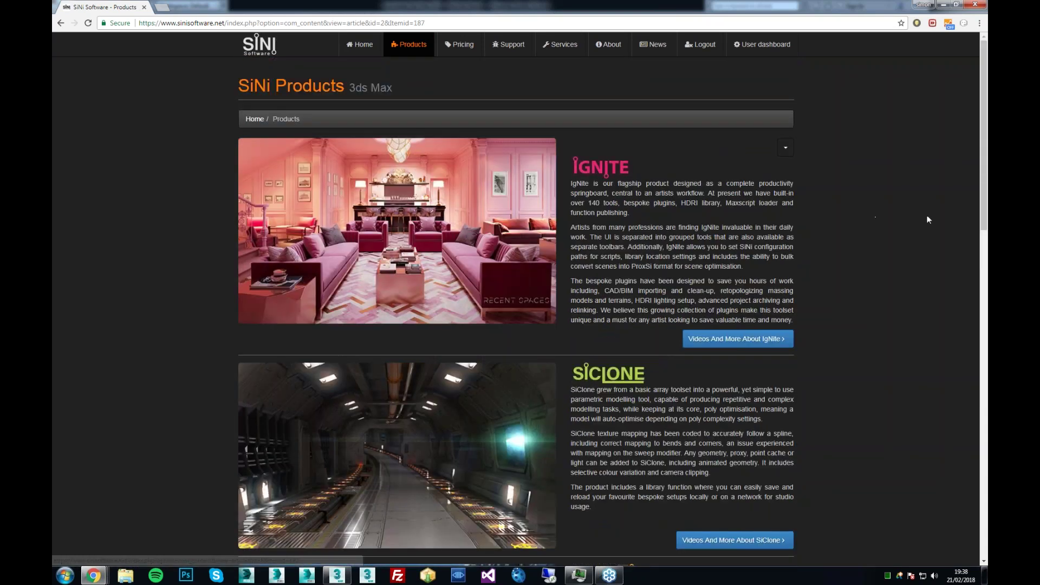
Step: Look through the product descriptions from IgNite down to Forensic on the products page, ending back at IgNite
scroll(929, 220, down, 1)
scroll(929, 219, down, 3)
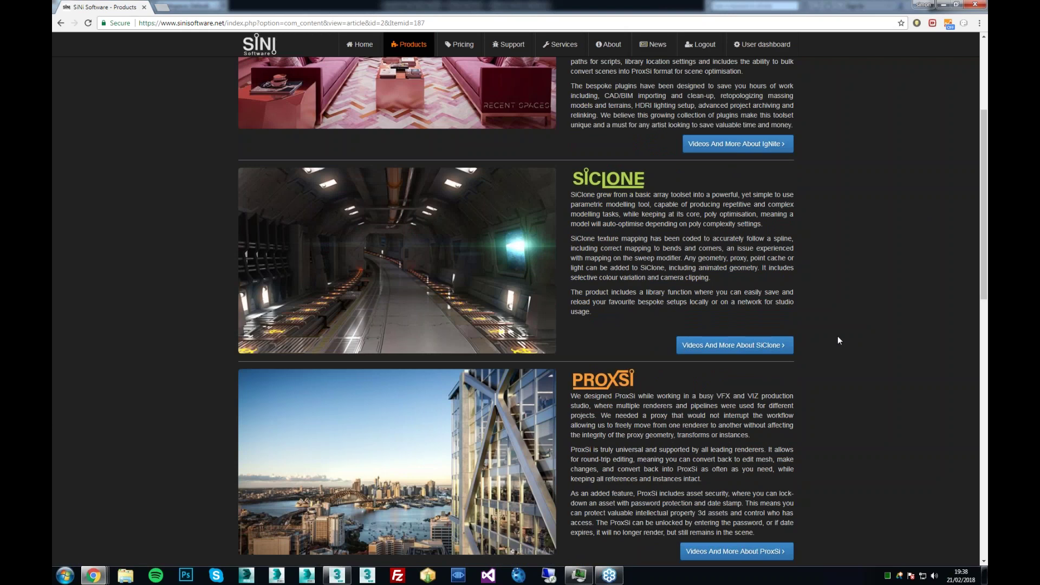
scroll(839, 340, down, 1)
scroll(839, 341, down, 3)
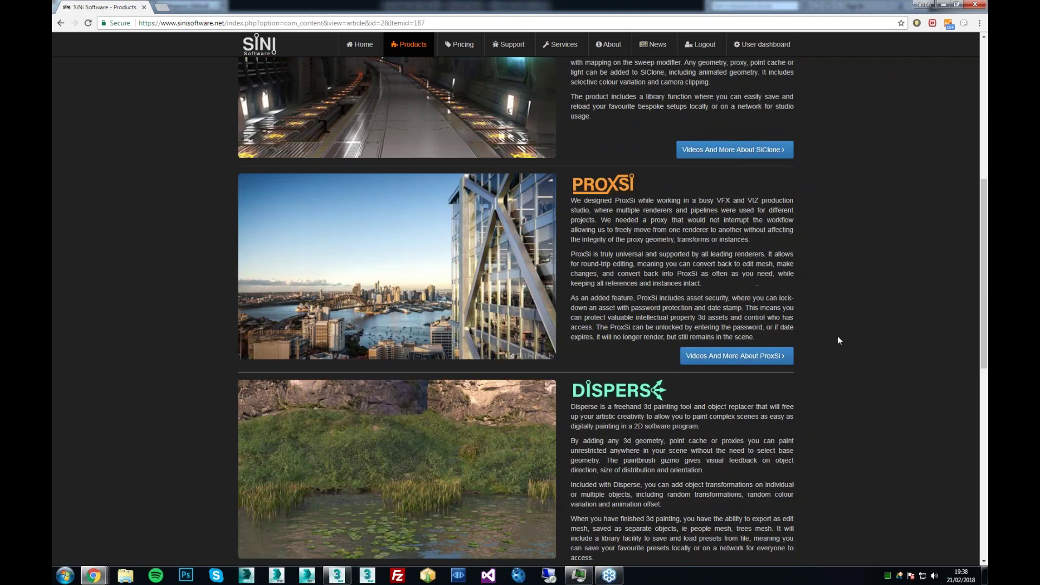
scroll(838, 341, down, 2)
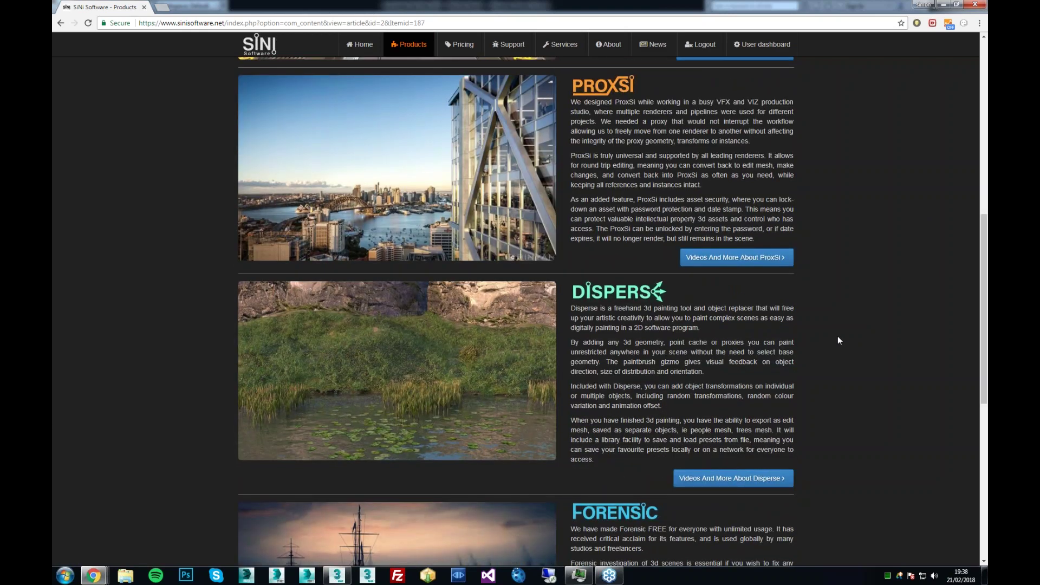
scroll(838, 338, down, 5)
scroll(833, 350, up, 8)
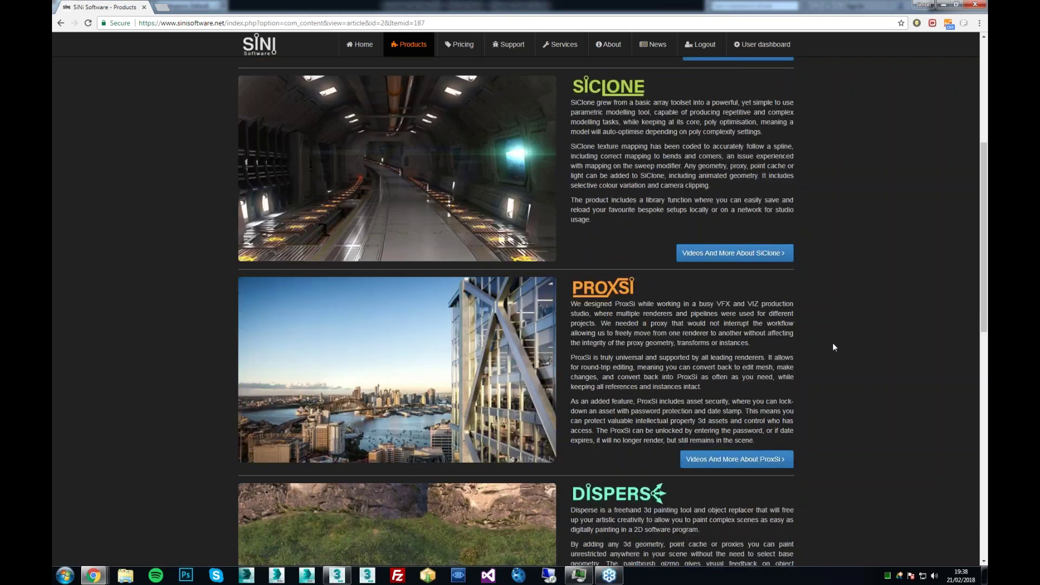
scroll(833, 347, up, 5)
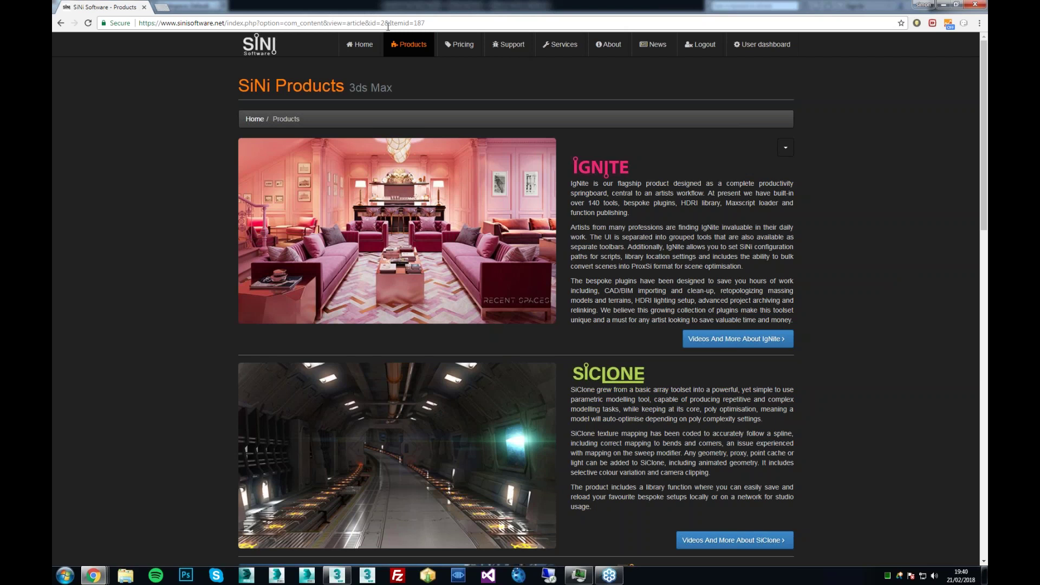
Step: Open the product pricing page and review the SiNi Subscription terms and the monthly and yearly Direct Sales offers
click(459, 44)
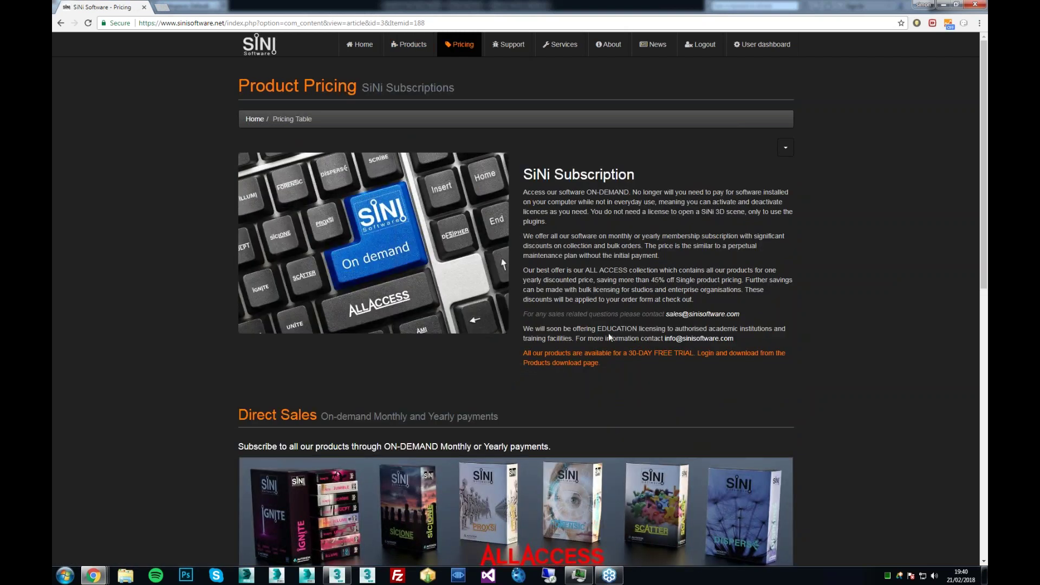
scroll(603, 341, down, 1)
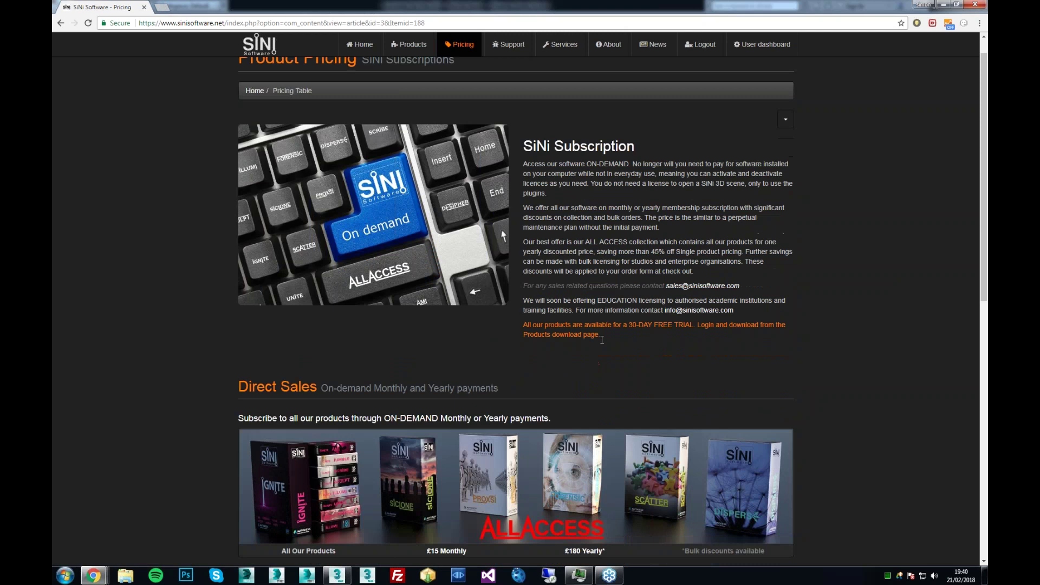
scroll(538, 287, up, 1)
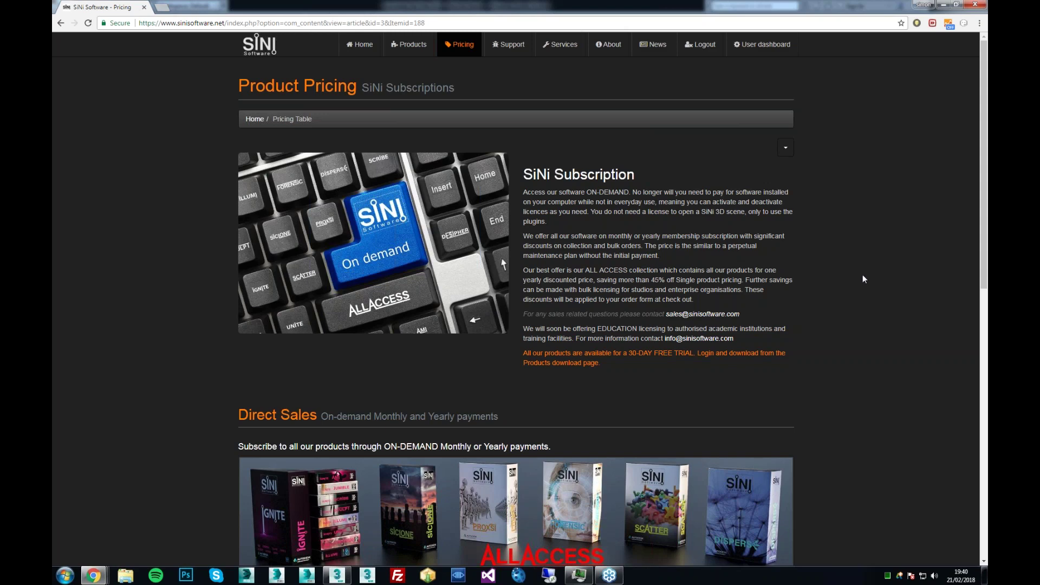
scroll(865, 278, down, 1)
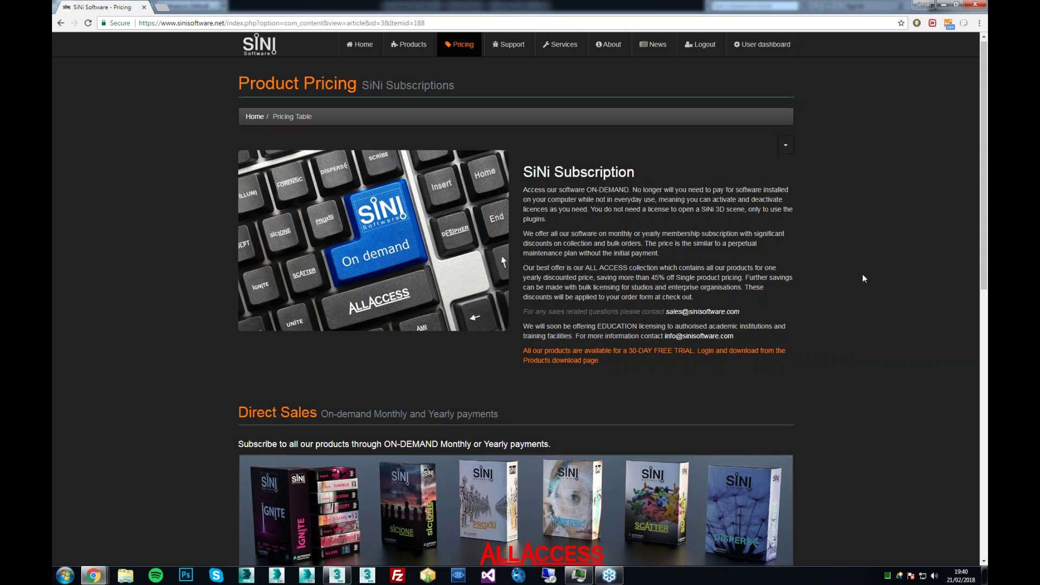
scroll(865, 278, down, 3)
scroll(864, 279, down, 2)
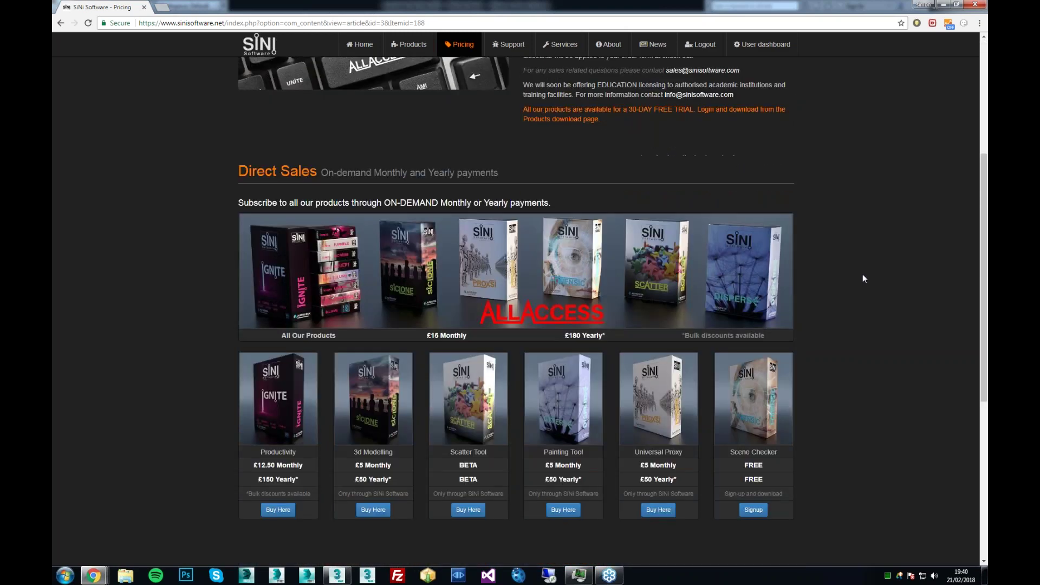
scroll(864, 278, up, 5)
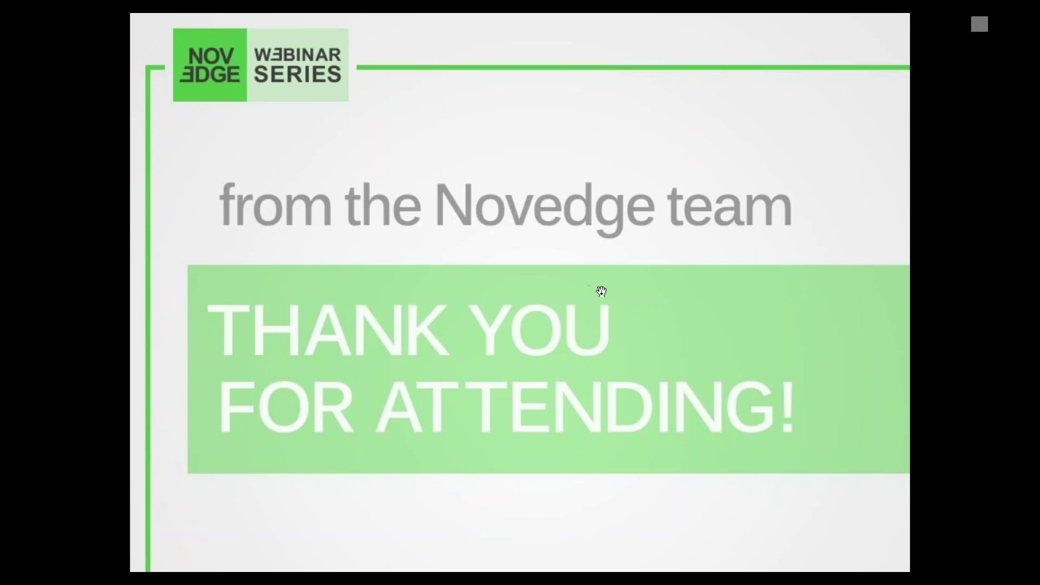
key(Left)
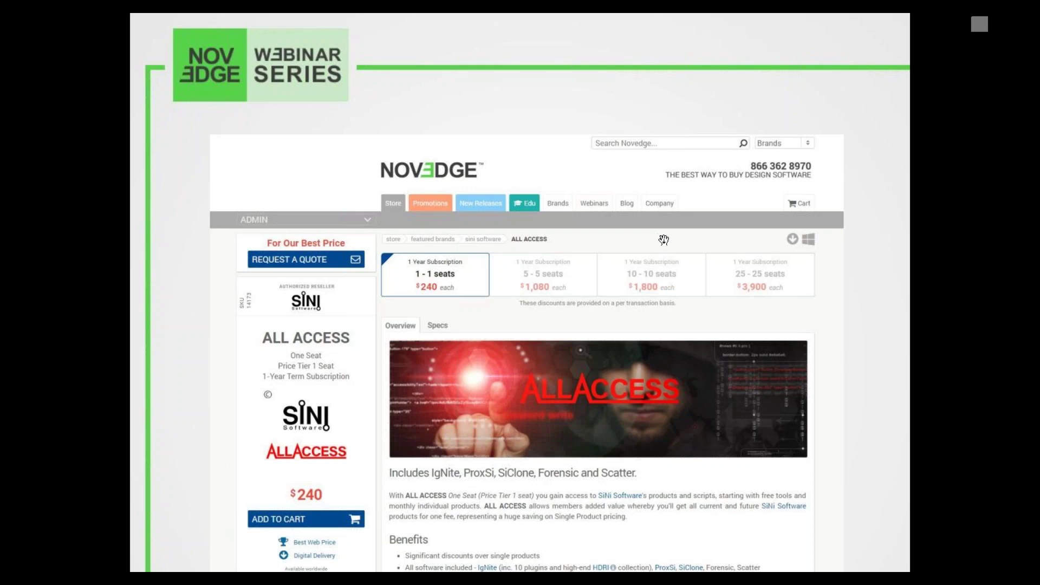
key(Right)
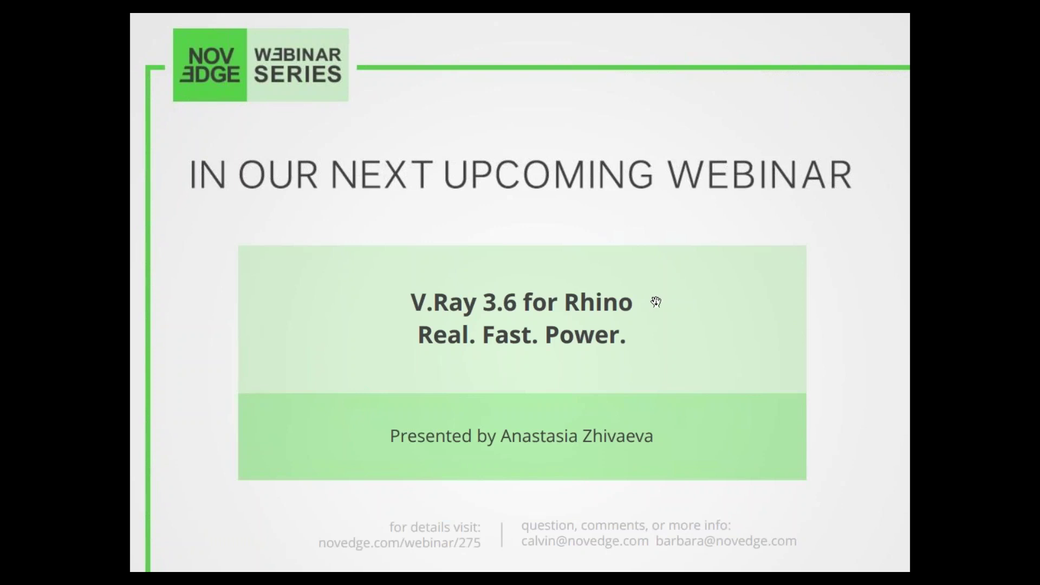
key(Right)
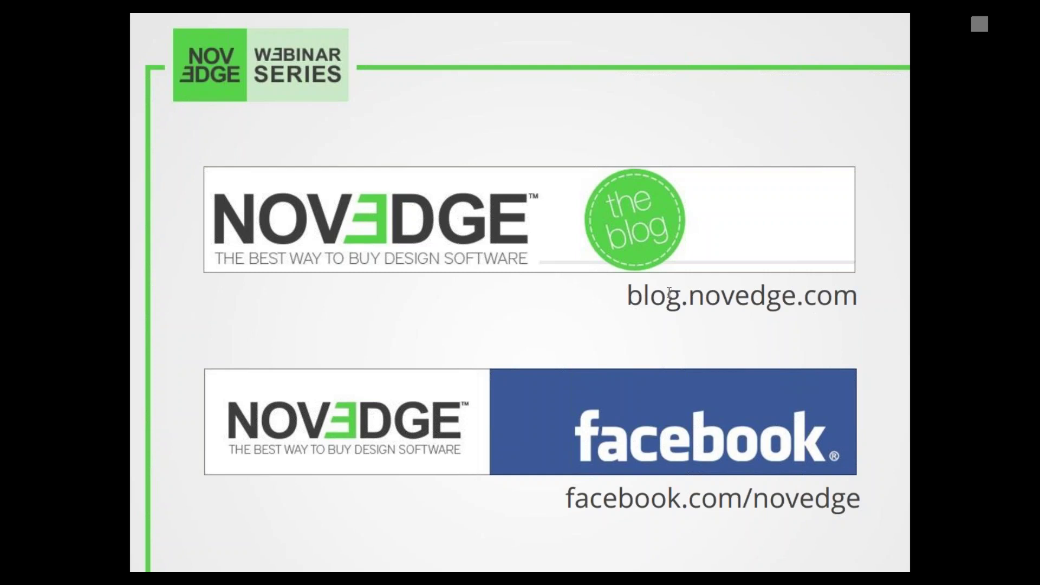
key(Right)
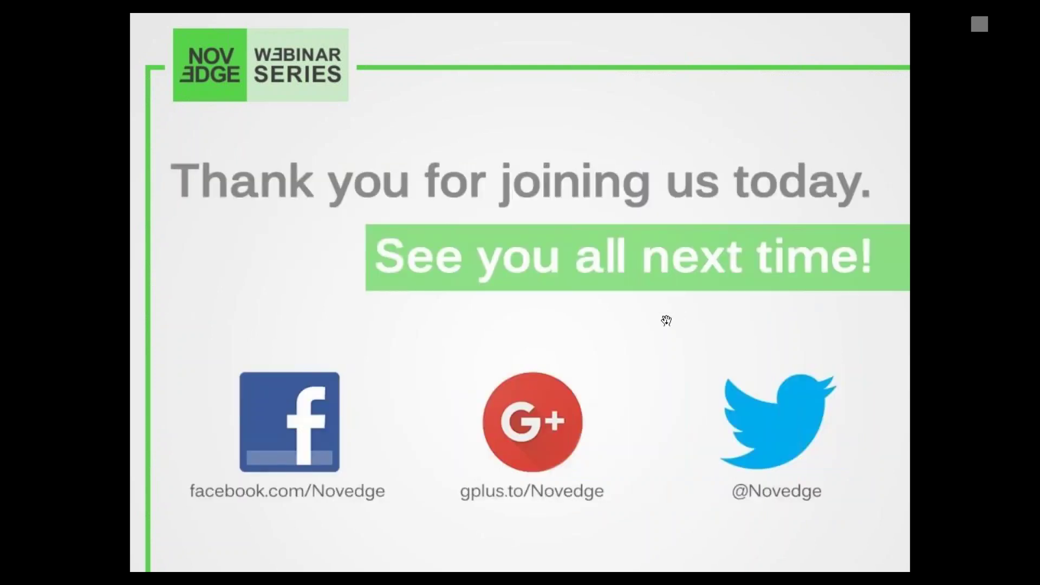